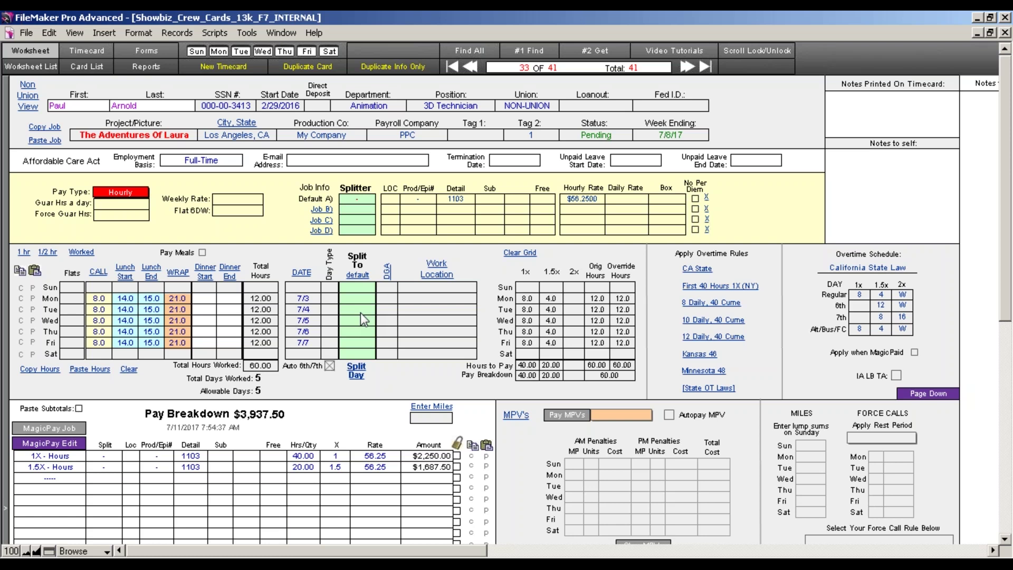
# Toggle the worksheet from Wide Prod# view to Union View and select the default job's Prod/Epi# field.
pyautogui.click(29, 95)
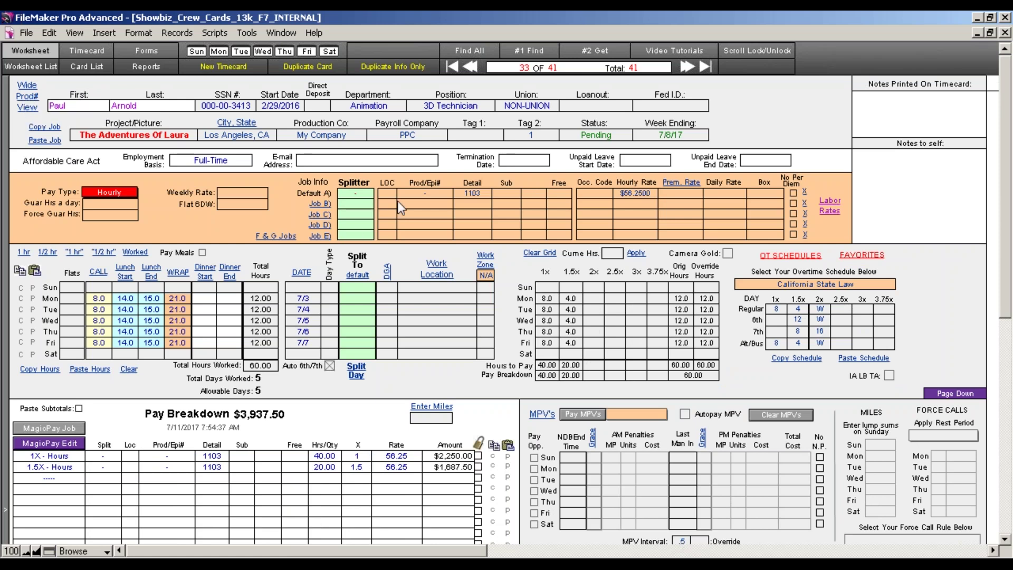
pyautogui.click(425, 192)
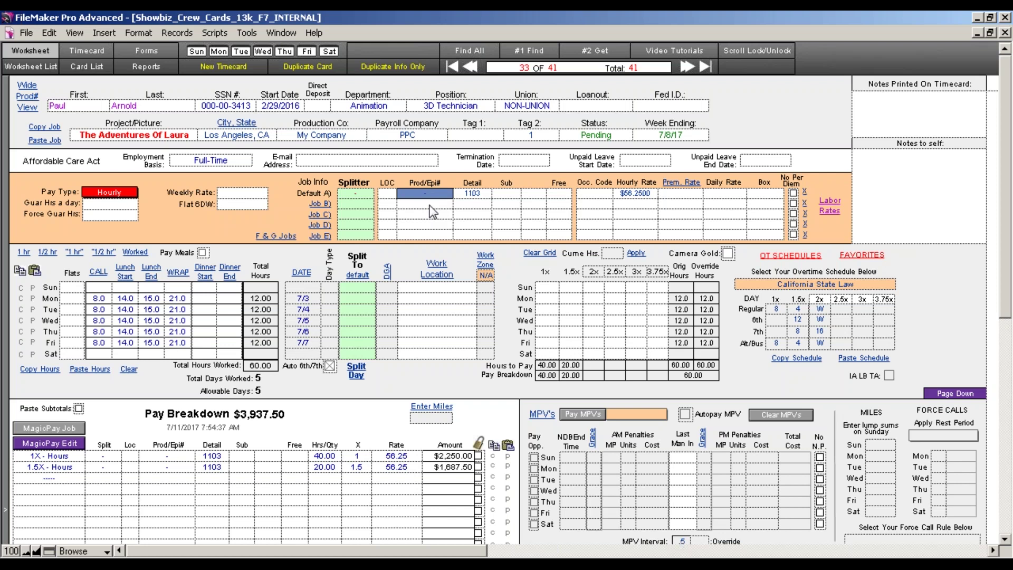
pyautogui.click(25, 96)
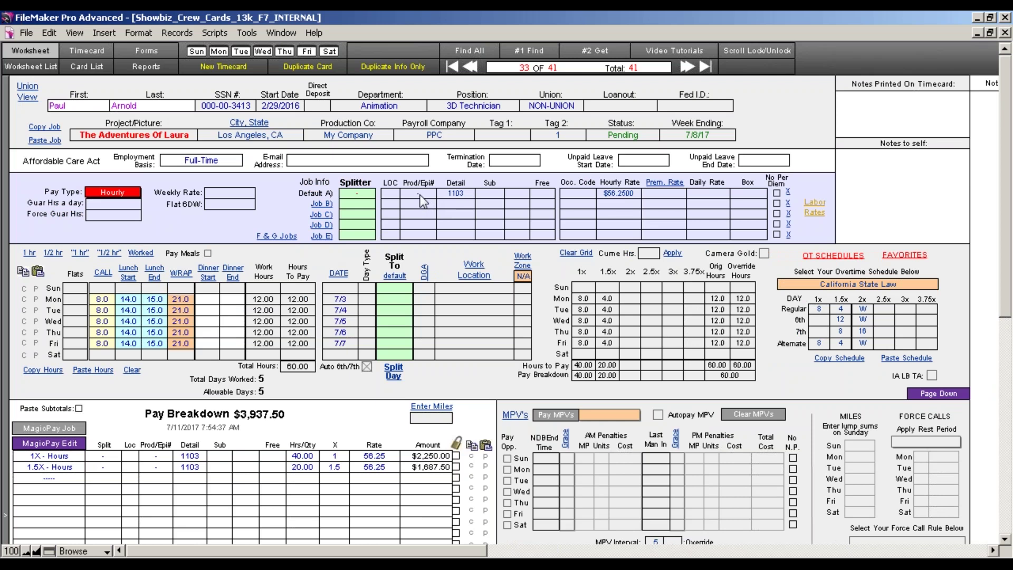
pyautogui.click(420, 195)
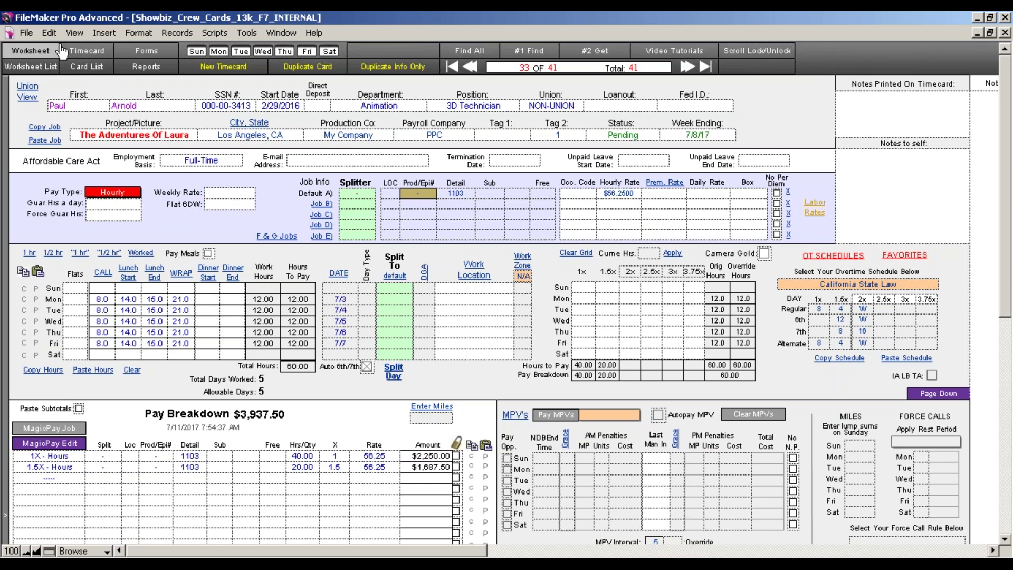
pyautogui.click(26, 32)
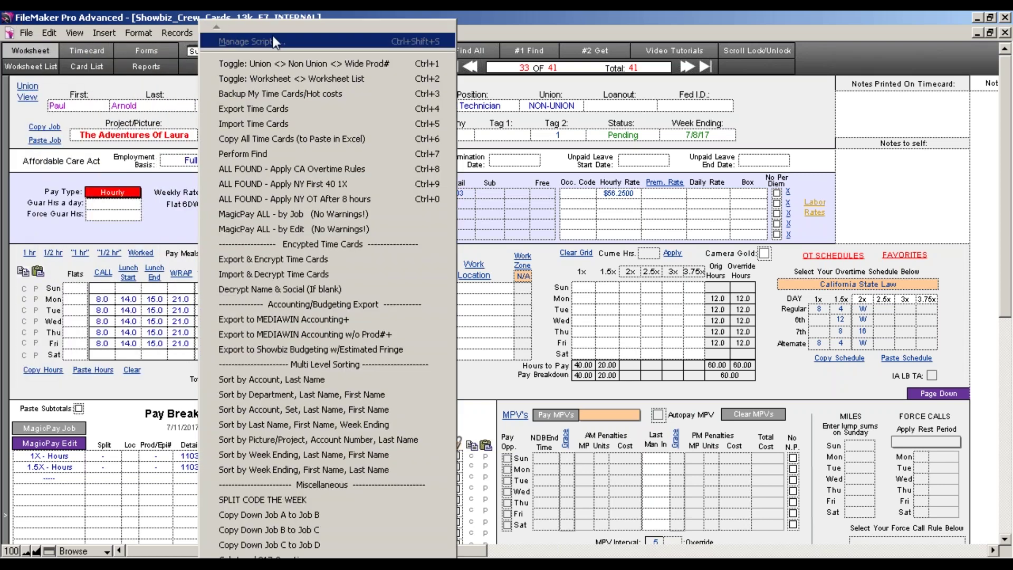
# Review the Scripts menu, then bring up the Worksheet List of all crew timecards.
pyautogui.click(505, 27)
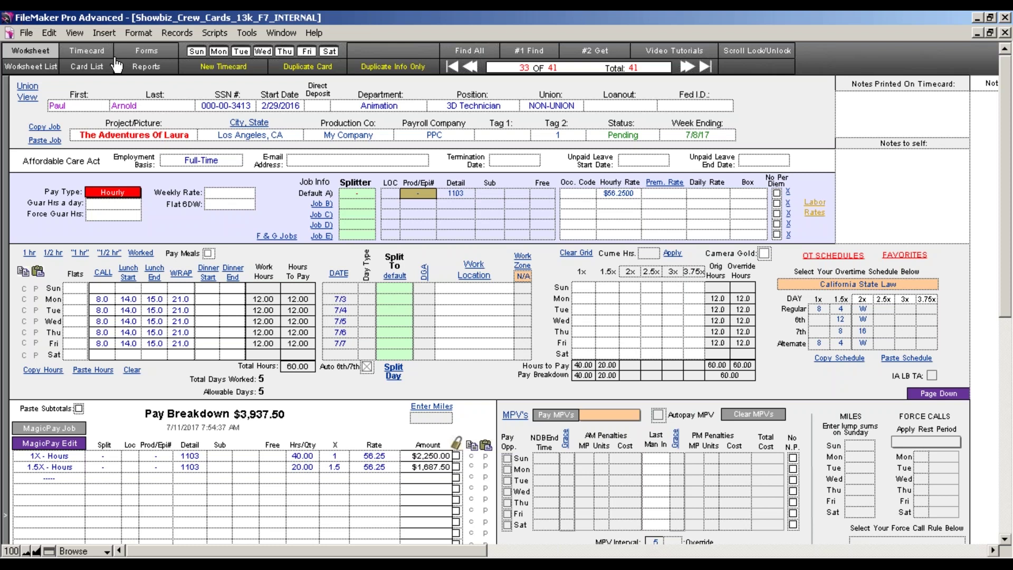
pyautogui.click(38, 70)
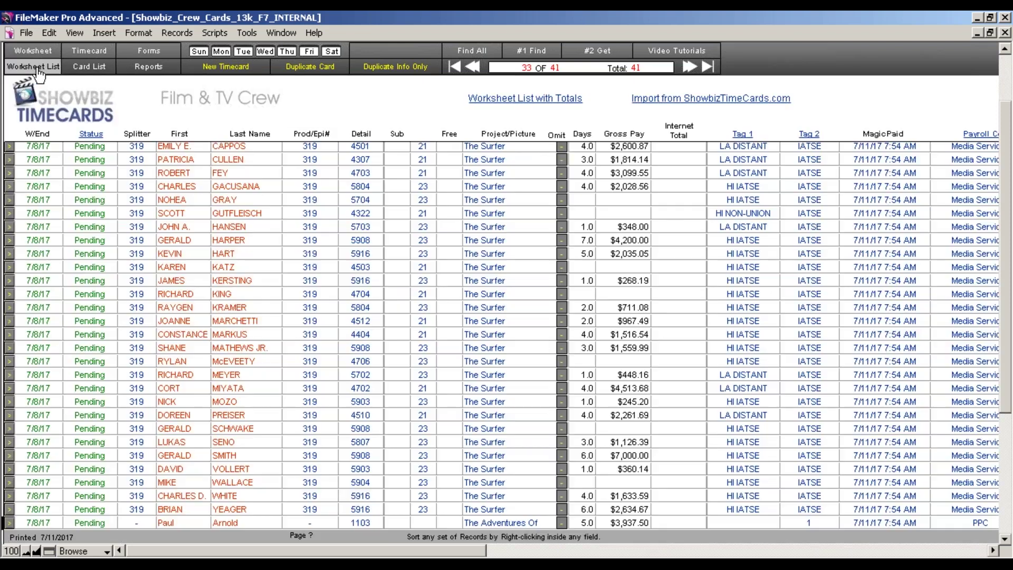
# Return to the worksheet, then switch to the Card List of all crew.
pyautogui.click(39, 70)
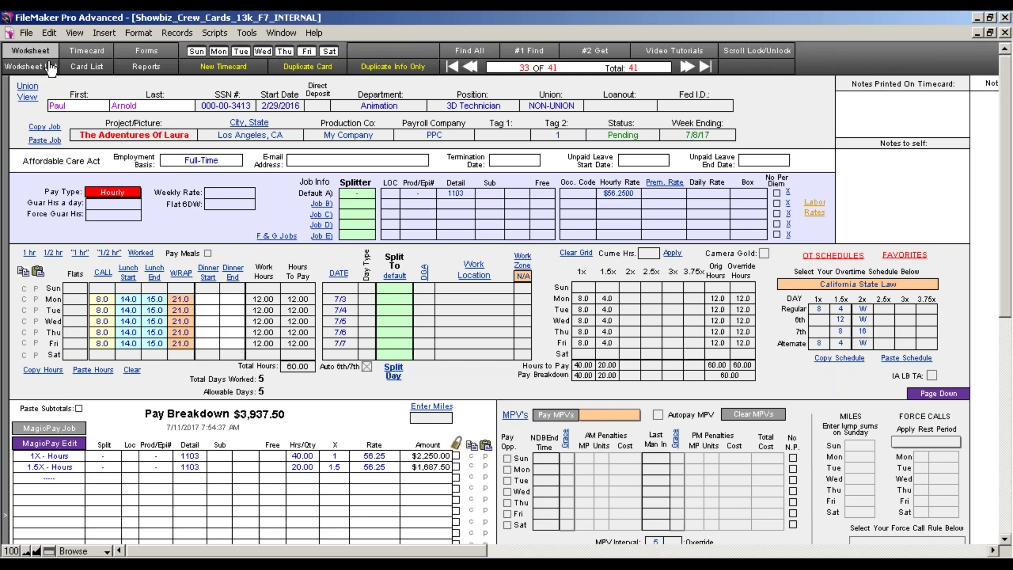
pyautogui.click(50, 71)
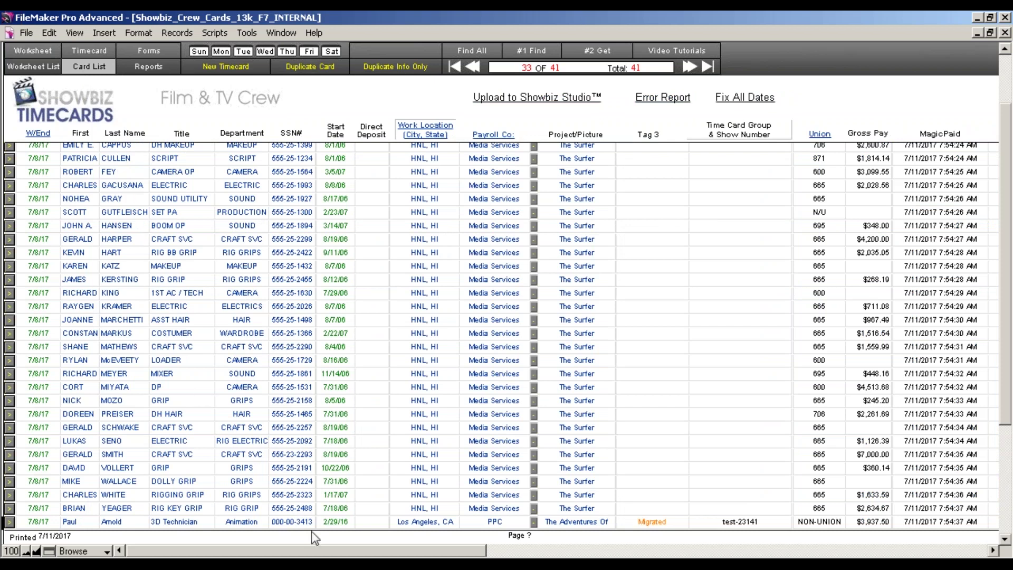
# Scroll the list, cycle through Worksheet List and Card List, then show record 33's printable timecard.
pyautogui.moveTo(338, 550)
pyautogui.mouseDown()
pyautogui.moveTo(439, 550)
pyautogui.moveTo(349, 553)
pyautogui.mouseUp()
pyautogui.click(28, 66)
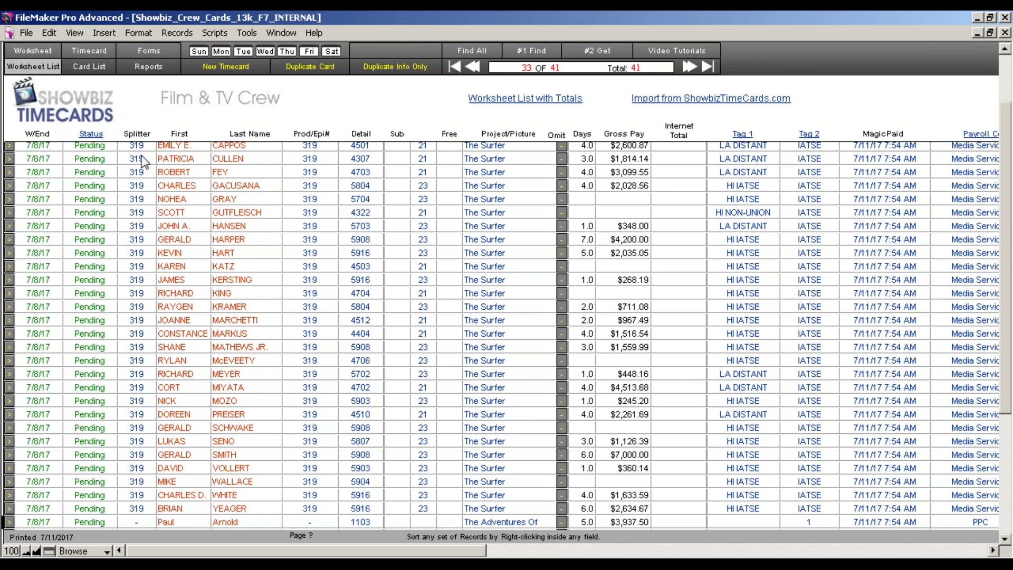
pyautogui.click(88, 66)
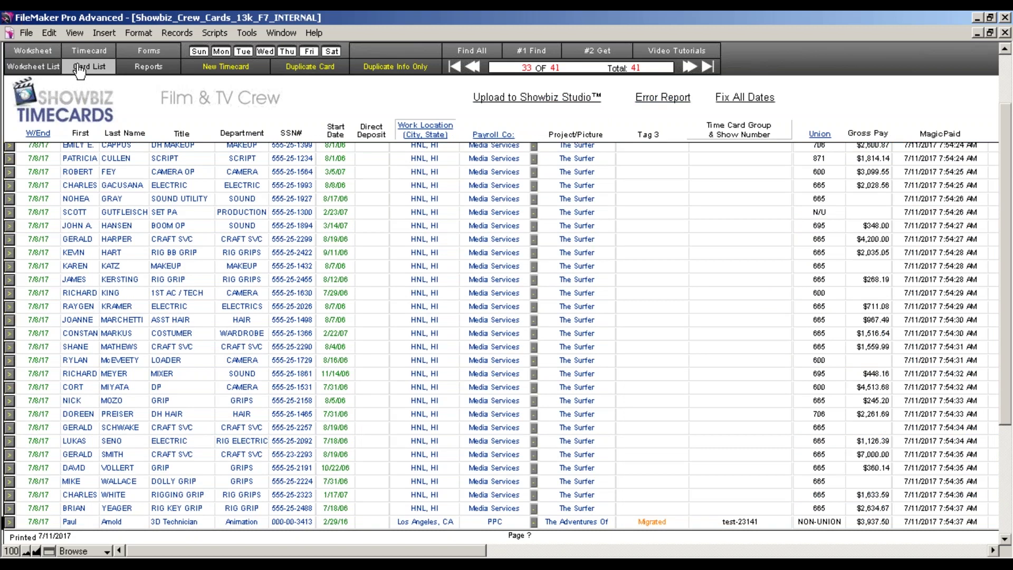
pyautogui.click(85, 51)
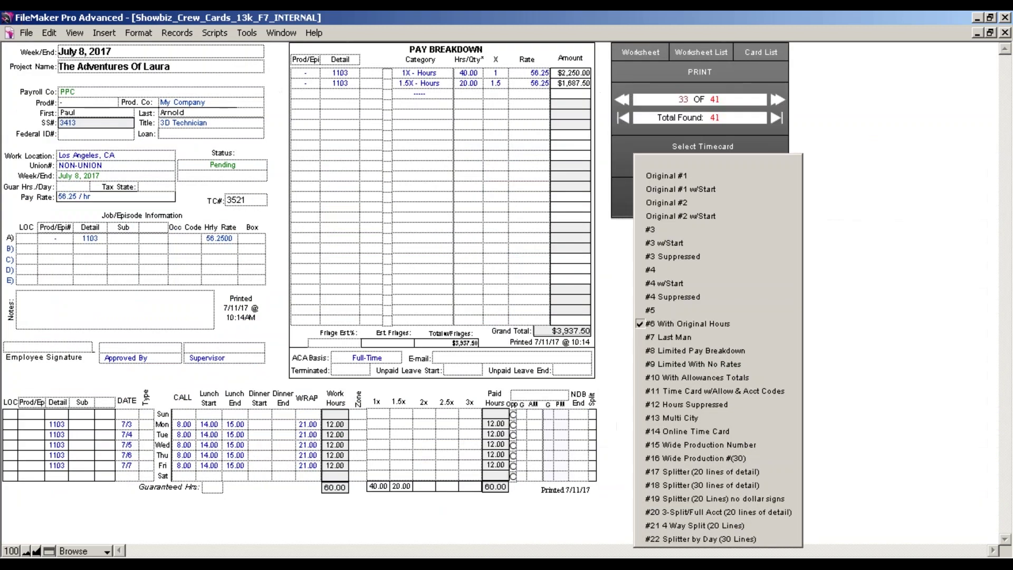
# Apply the #6 With Original Hours timecard format so the 1X and 1.5X hours appear.
pyautogui.click(599, 198)
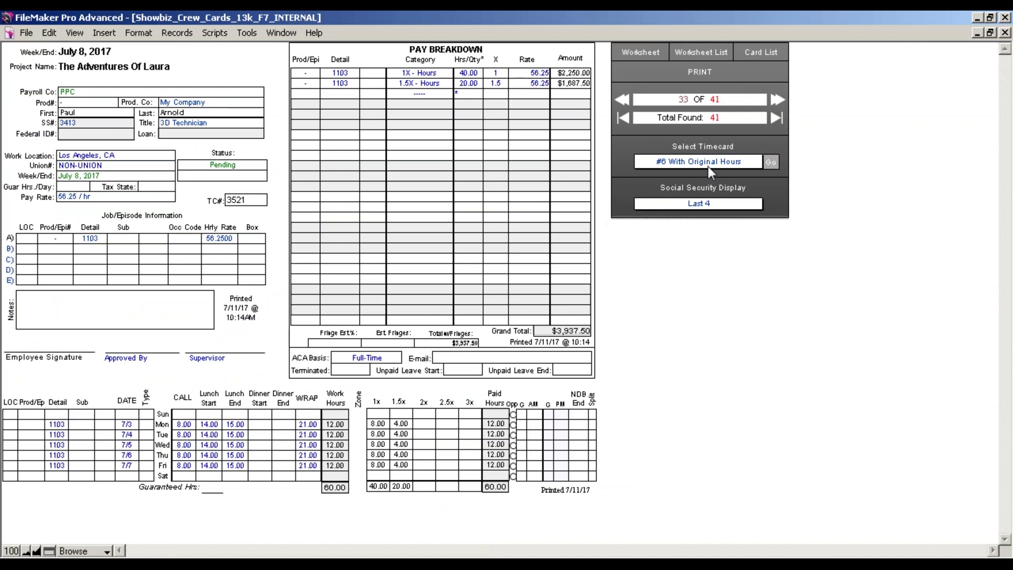
pyautogui.click(708, 163)
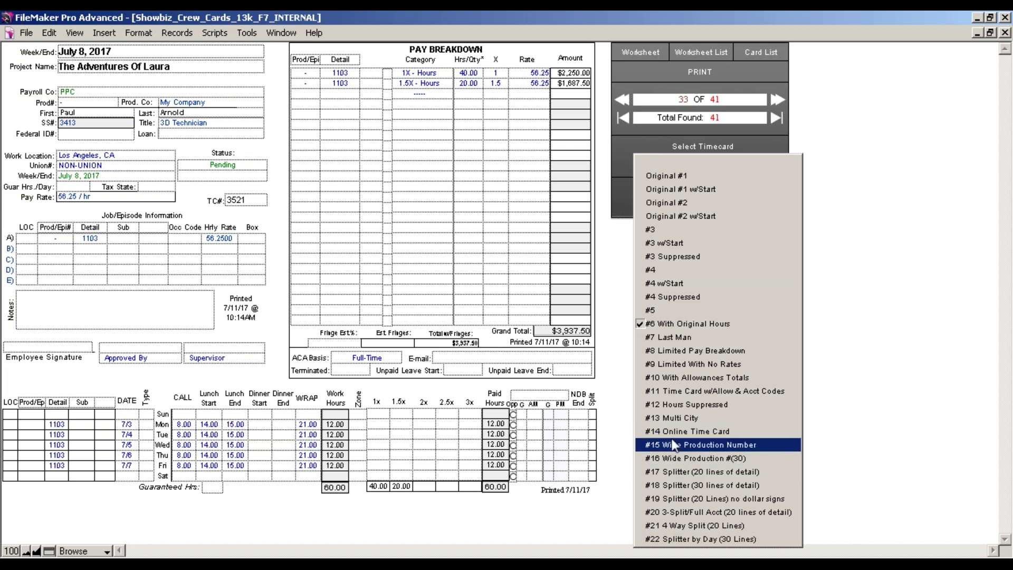
# Preview the #13 Multi City and #18 Splitter (30 lines of detail) formats, then return to the worksheet.
pyautogui.click(672, 420)
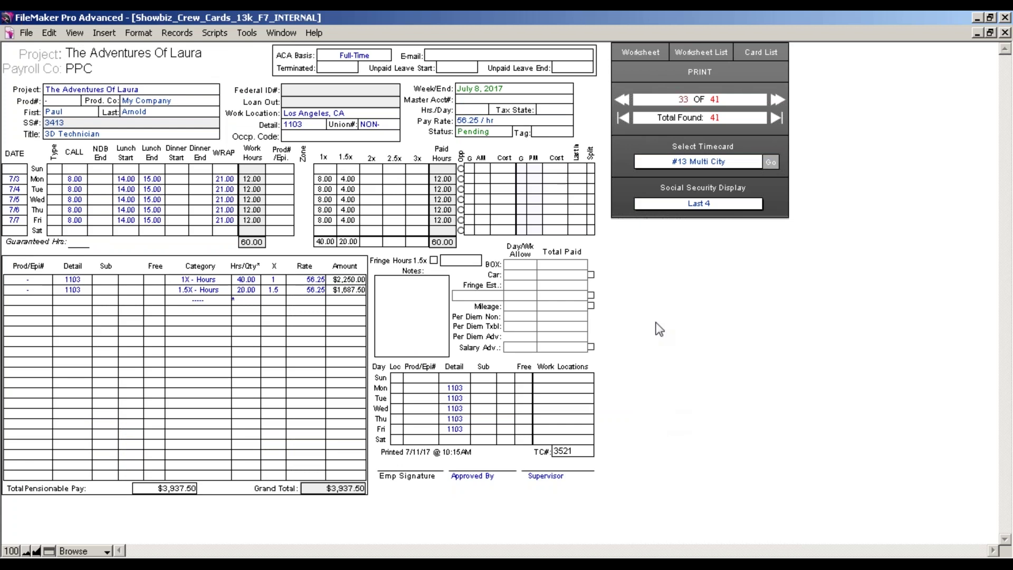
pyautogui.click(687, 160)
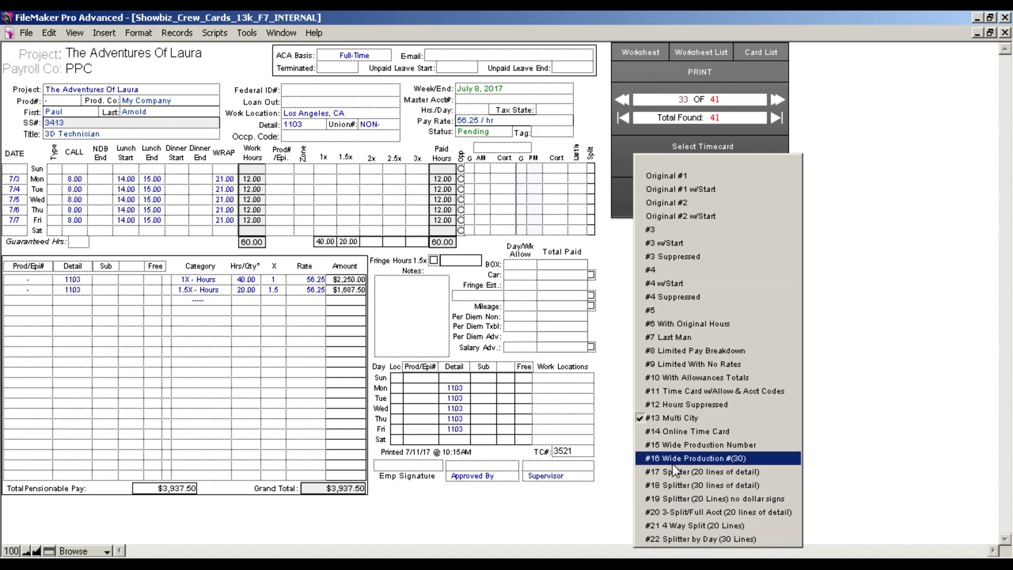
pyautogui.click(675, 485)
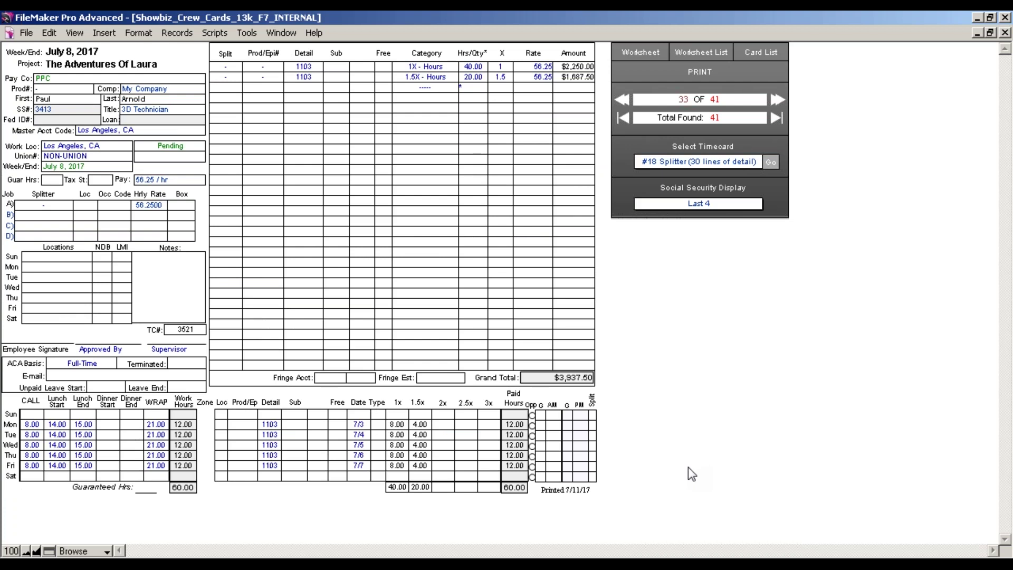
pyautogui.click(654, 53)
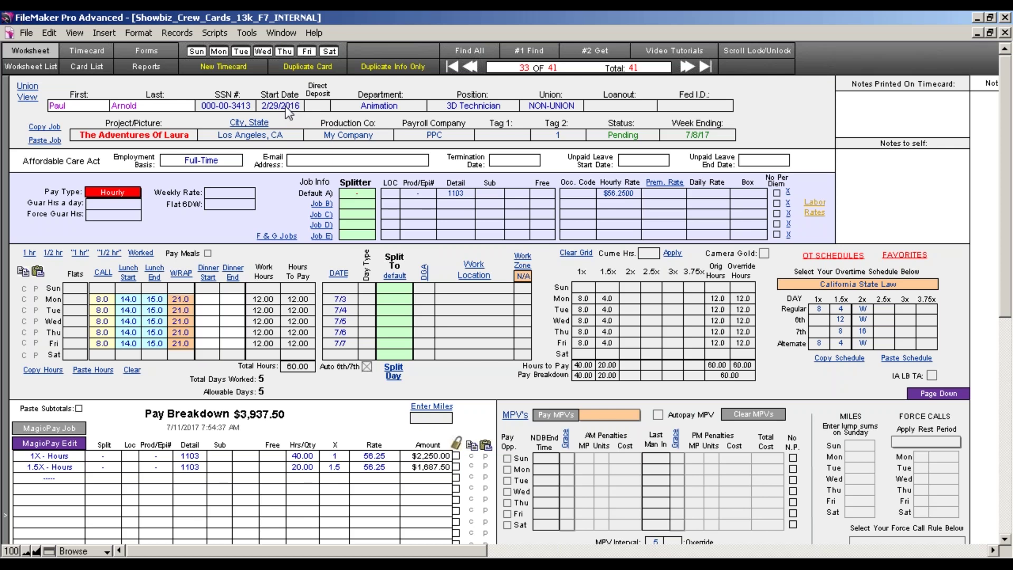
# Replace the partial SSN with a full nine-digit number and move on to Start Date.
pyautogui.click(236, 108)
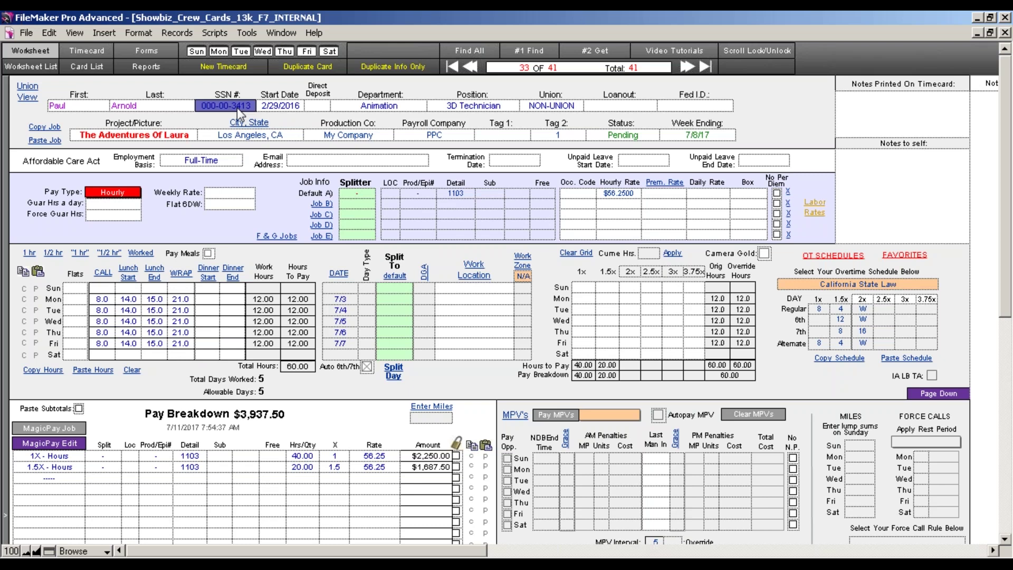
pyautogui.write('34')
pyautogui.press('BackSpace')
pyautogui.press('BackSpace')
pyautogui.press('BackSpace')
pyautogui.press('BackSpace')
pyautogui.write('123456789')
pyautogui.press('Tab')
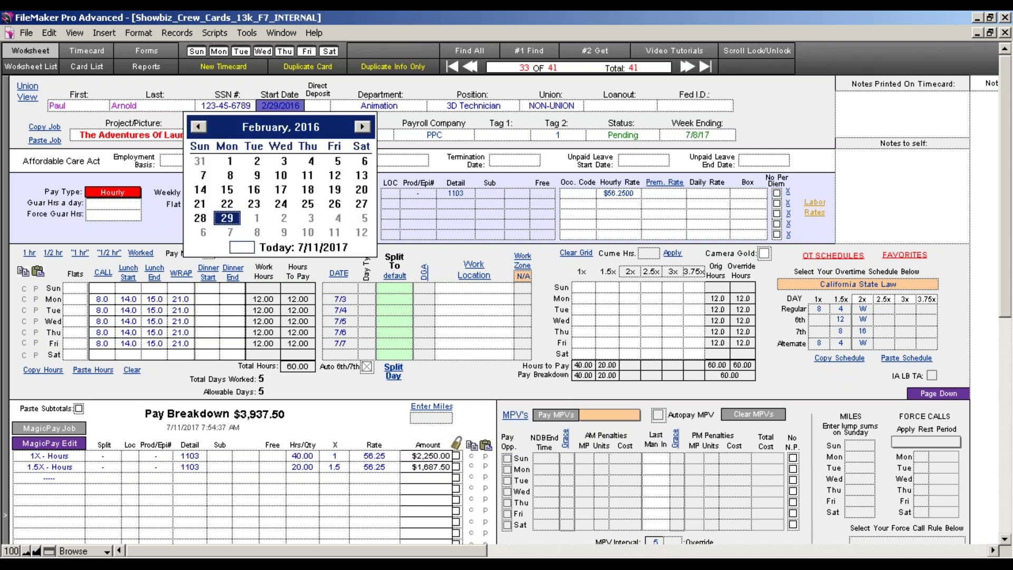
# Commit the record and view the printed timecard with the SSN masked to its last four digits.
pyautogui.click(242, 113)
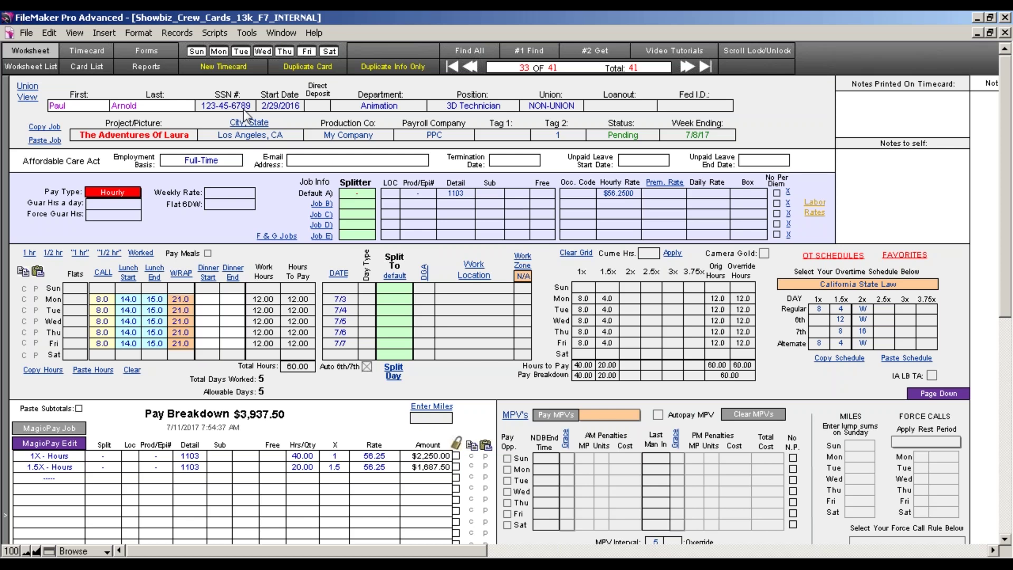
pyautogui.click(87, 51)
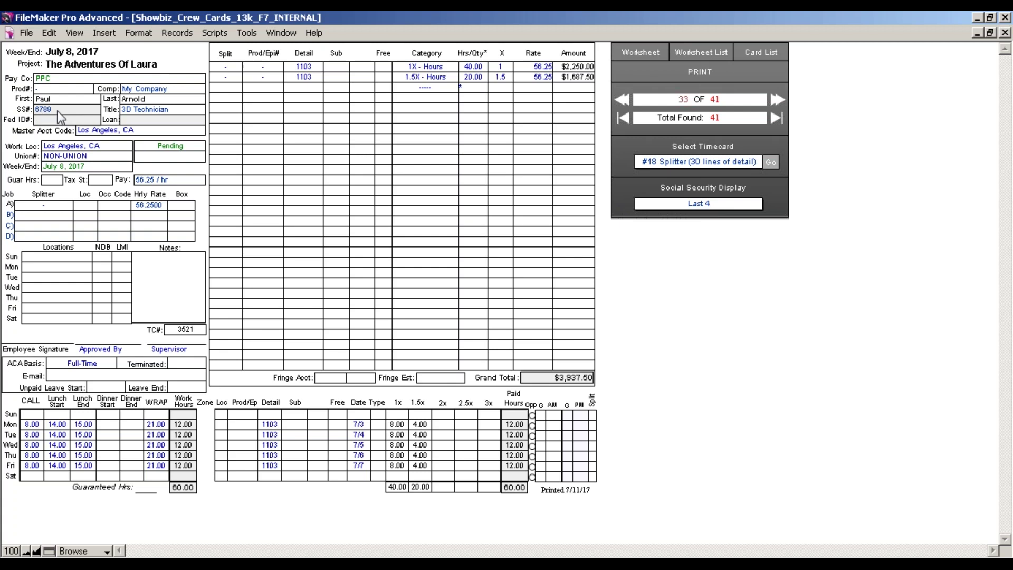
# Go back from the printed timecard to record 33's worksheet.
pyautogui.click(640, 51)
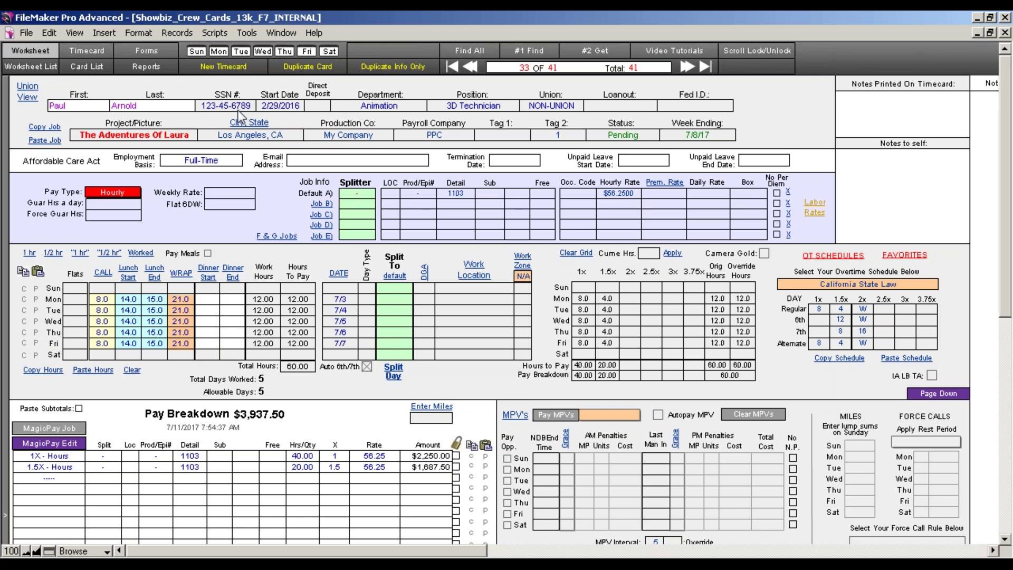
# Change the start date to 7/10/2017 using the July 2017 calendar, then toggle the union view link.
pyautogui.click(153, 107)
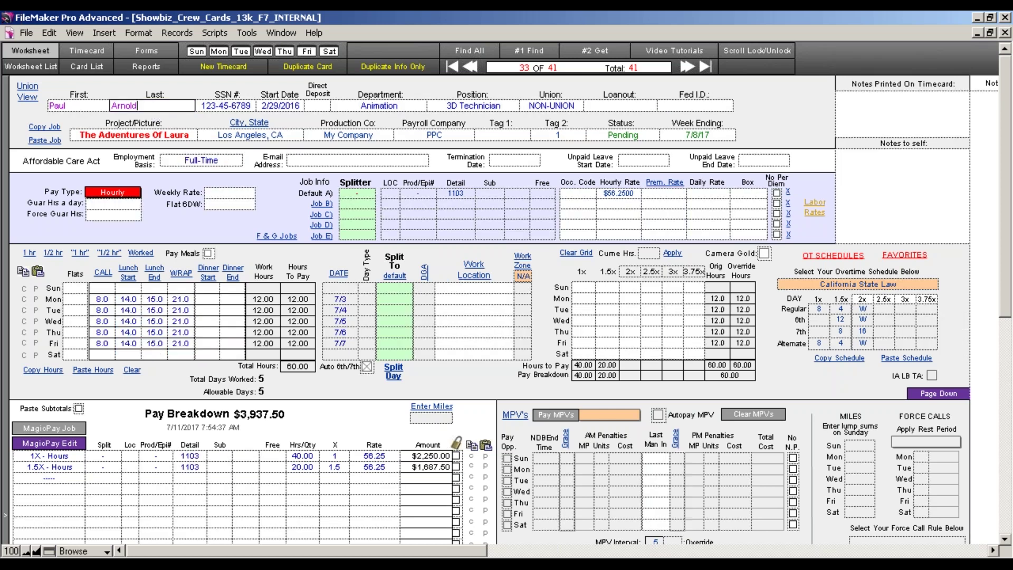
pyautogui.click(226, 84)
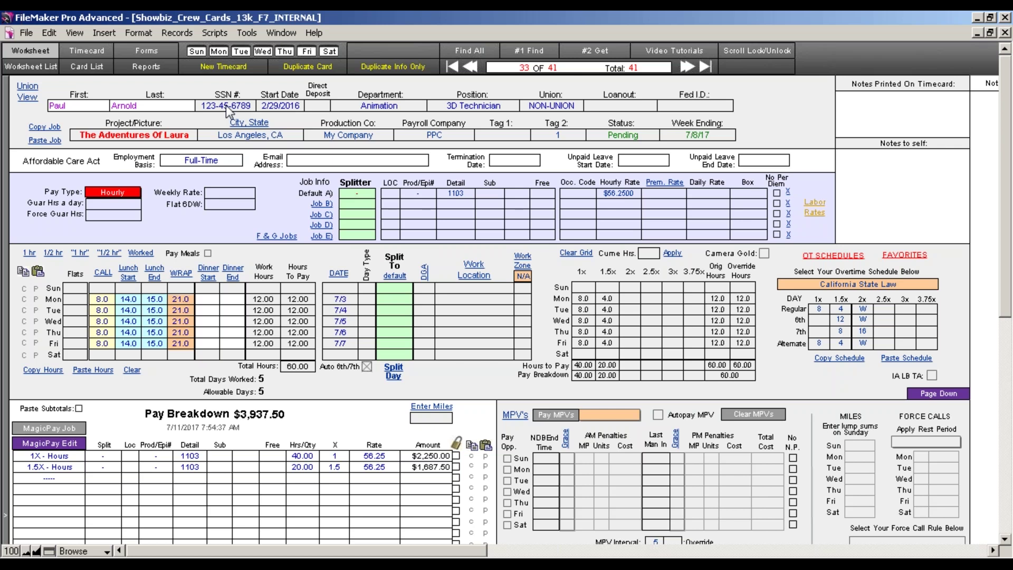
pyautogui.click(286, 106)
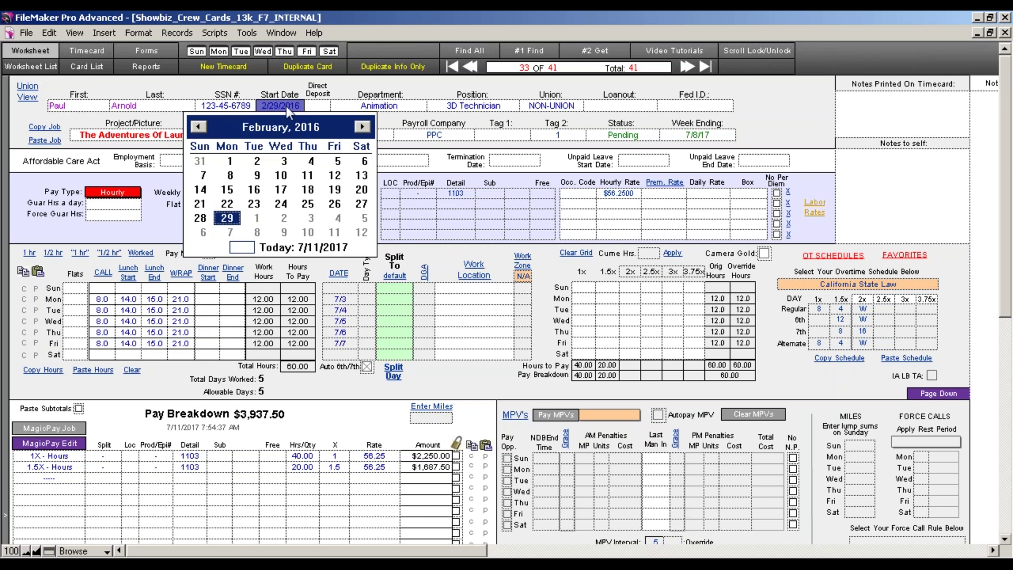
pyautogui.click(296, 252)
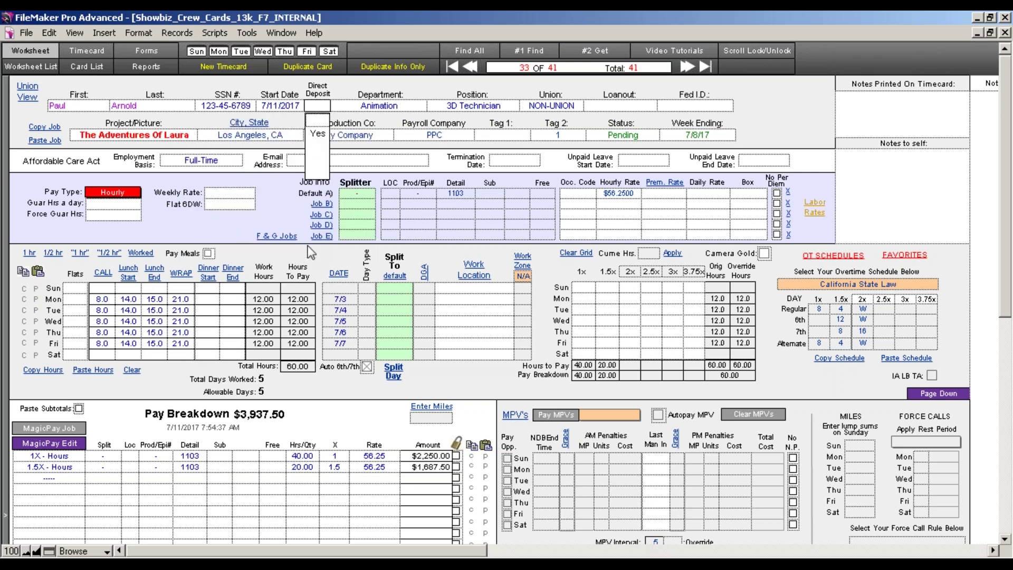
pyautogui.click(297, 115)
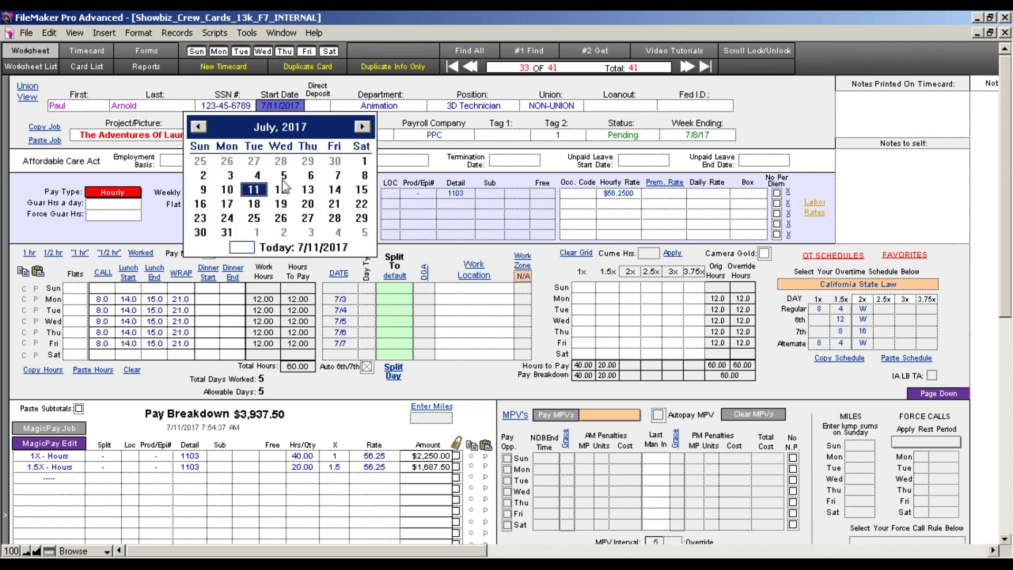
pyautogui.click(228, 195)
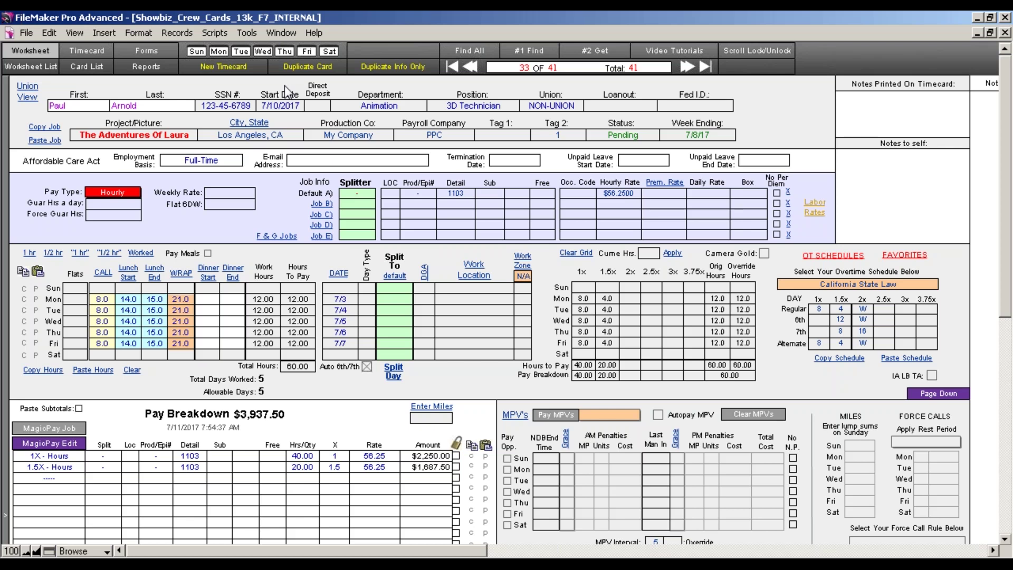
pyautogui.click(27, 98)
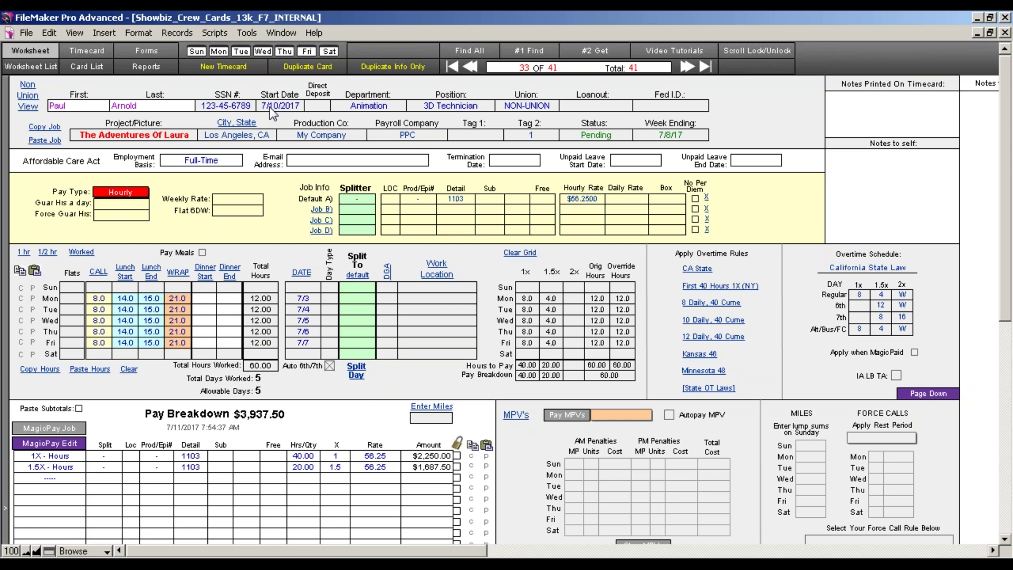
# Check the Direct Deposit choices without changing them, then open the Department list.
pyautogui.click(317, 106)
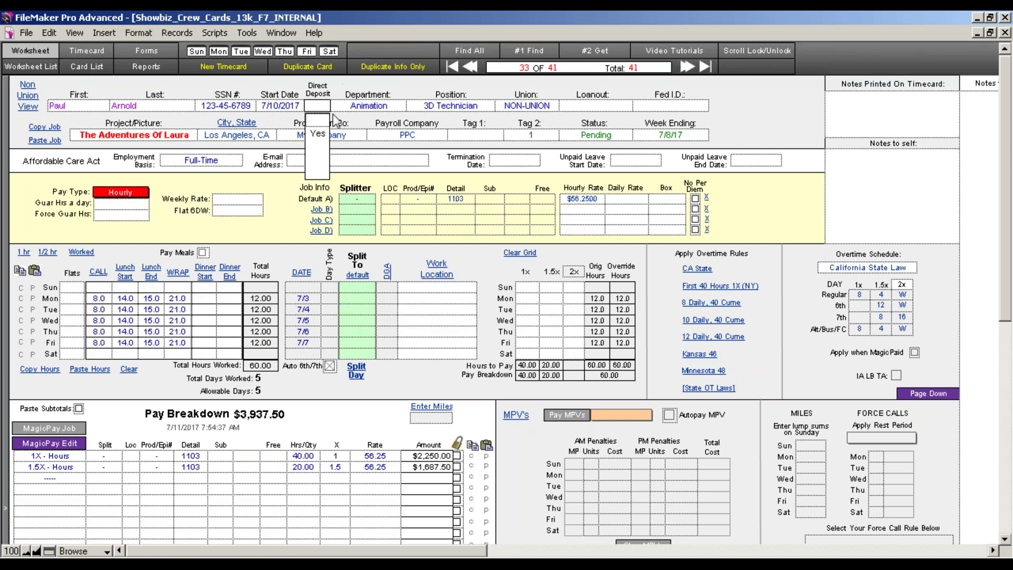
pyautogui.click(340, 87)
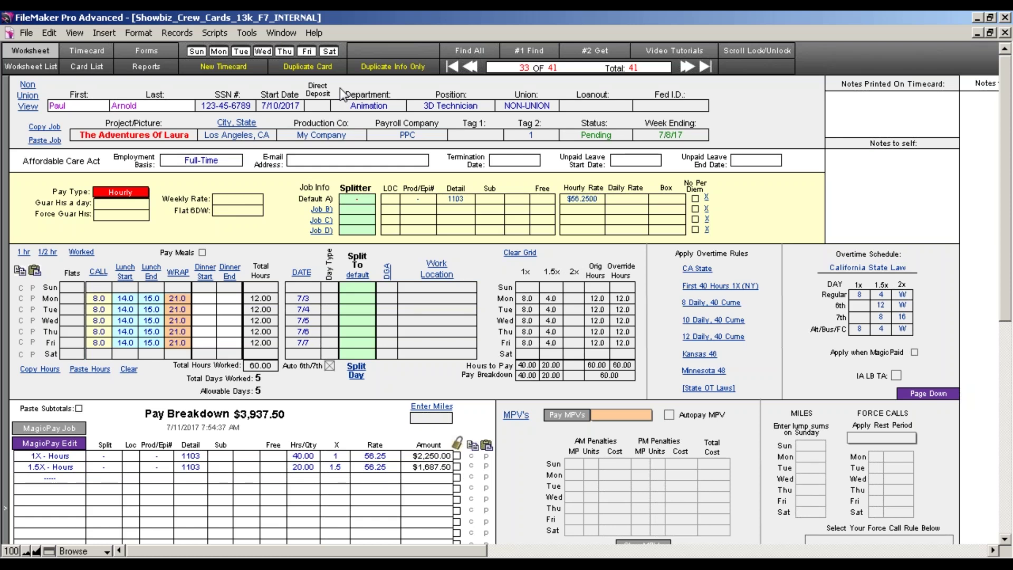
pyautogui.click(387, 103)
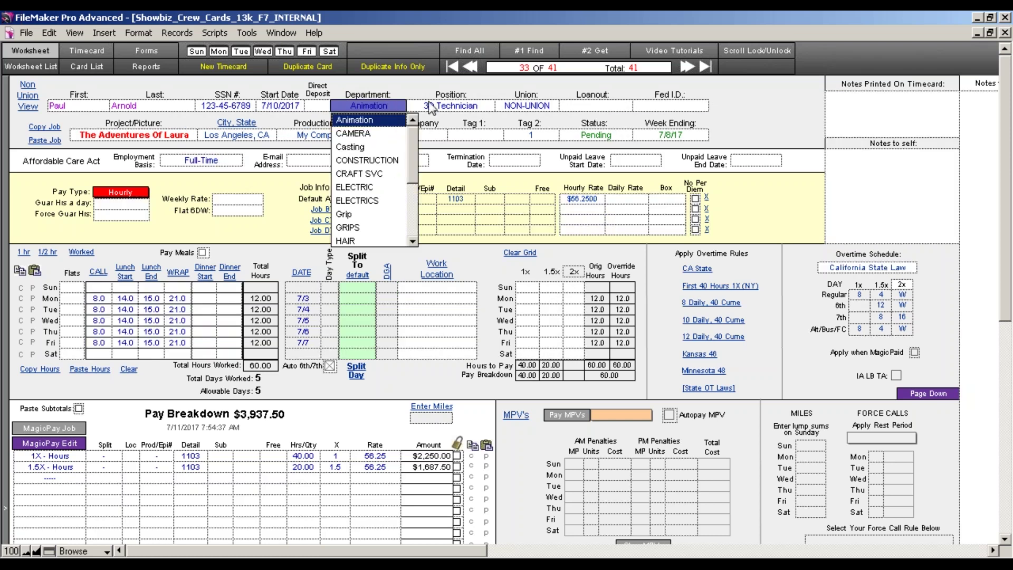
# Set the crew member's department to PRODUCTION.
pyautogui.click(434, 105)
pyautogui.click(391, 103)
pyautogui.write('p')
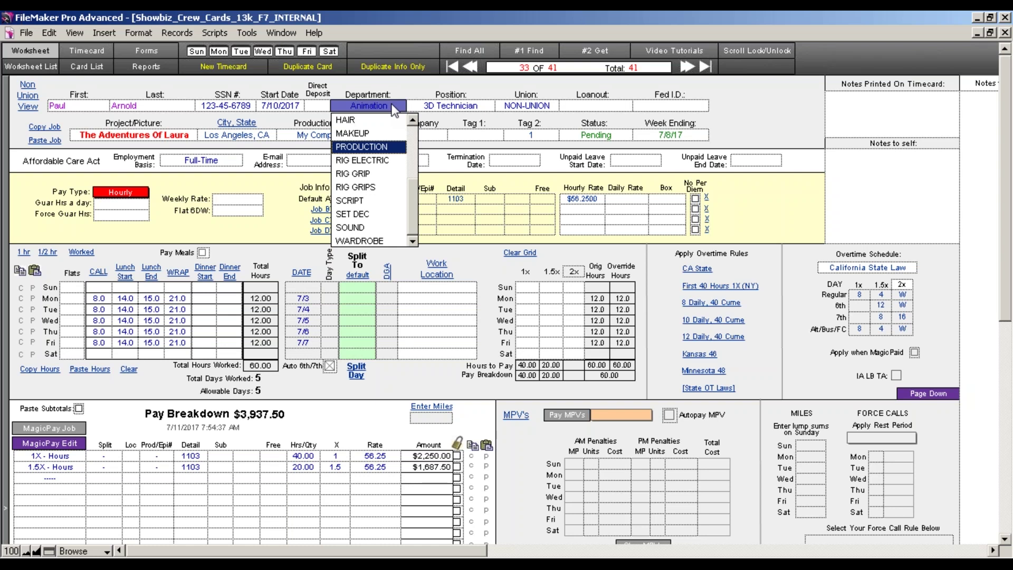
pyautogui.press('Tab')
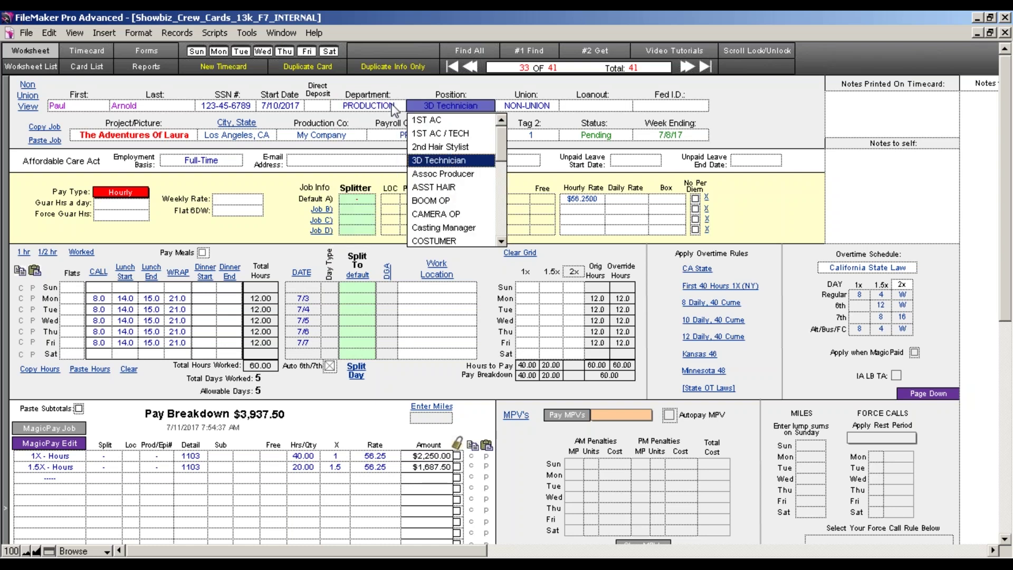
# Replace the position 3D Technician with PRODUCER.
pyautogui.press('r')
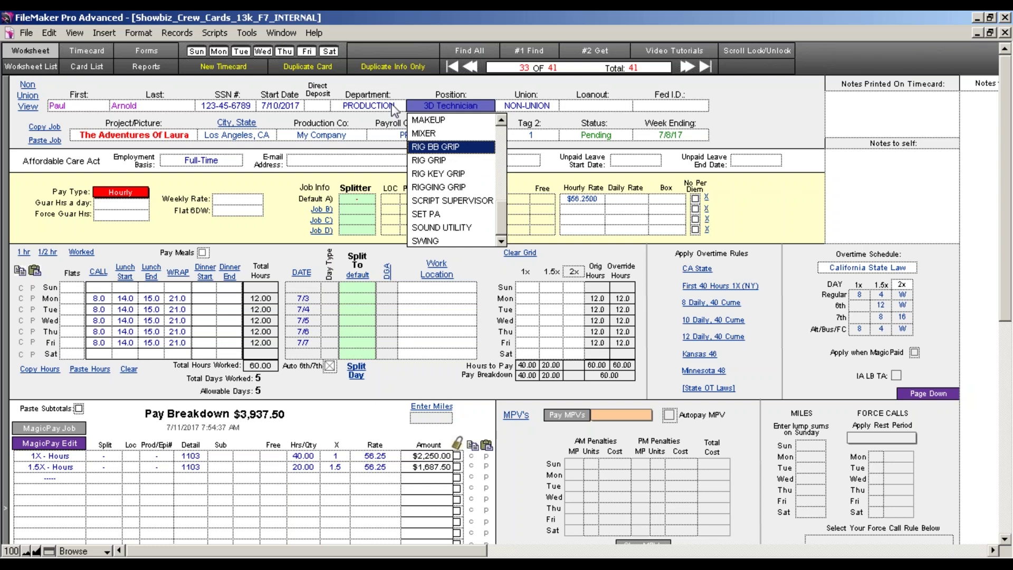
pyautogui.click(476, 91)
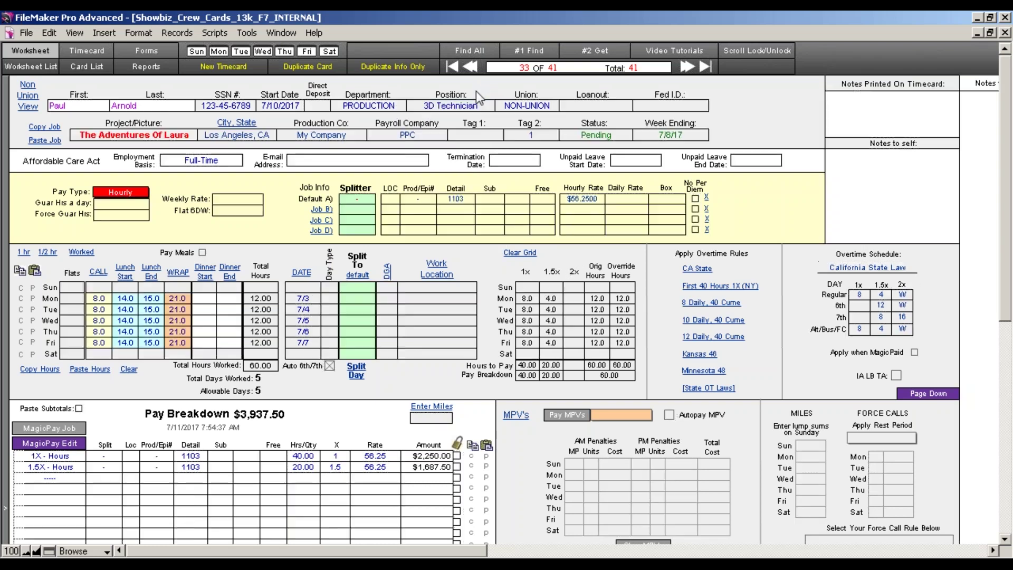
pyautogui.click(480, 107)
pyautogui.click(480, 107)
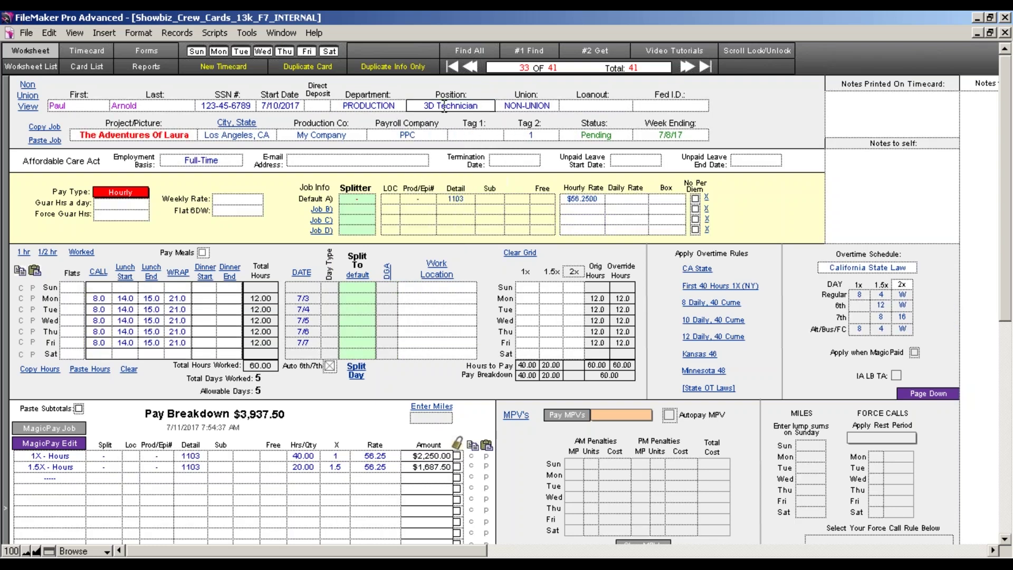
pyautogui.moveTo(480, 107); pyautogui.dragTo(393, 105)
pyautogui.write('PRODUCER')
pyautogui.press('Tab')
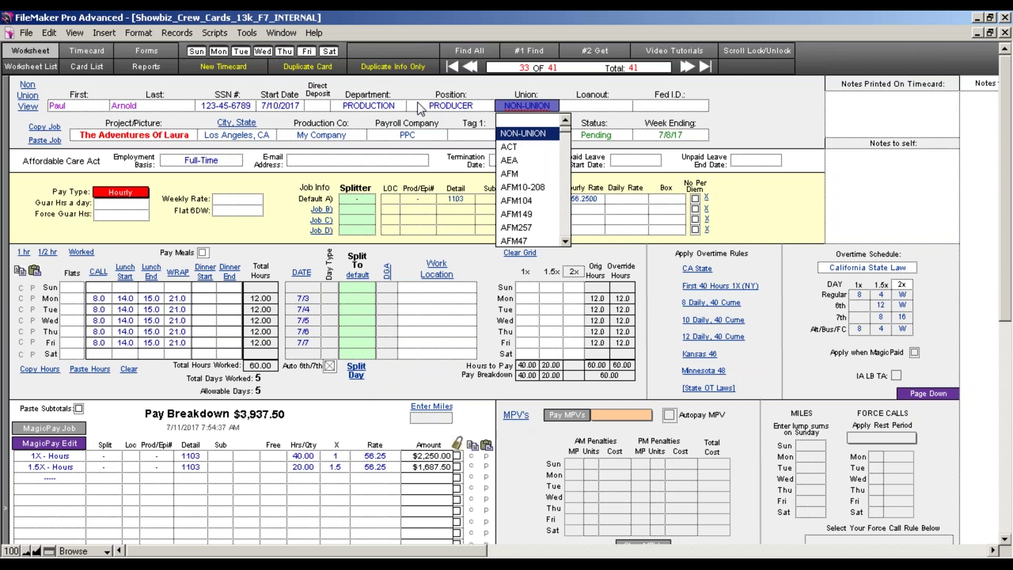
pyautogui.click(471, 106)
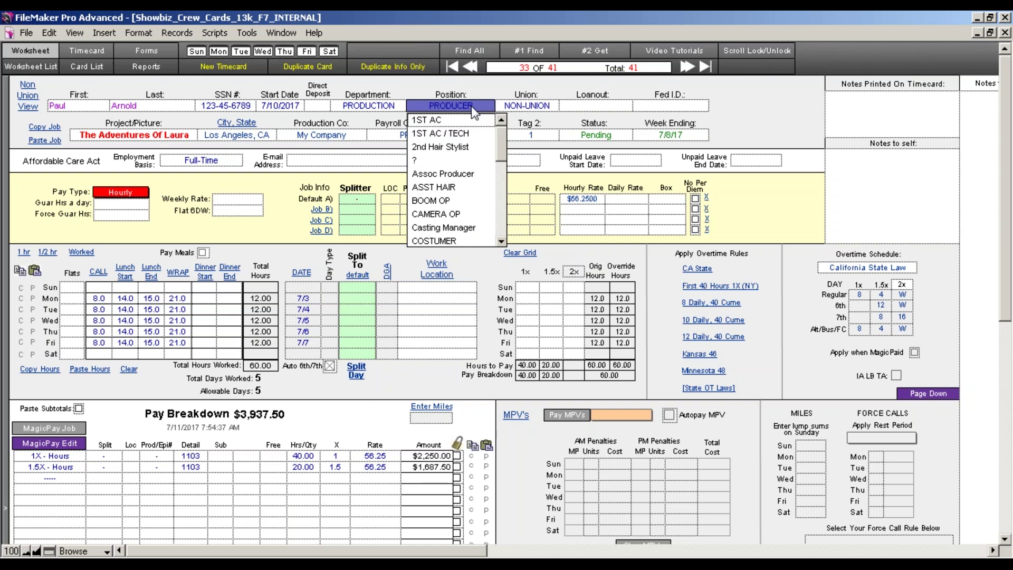
# Leave the union as NON-UNION and move on to the Loanout field.
pyautogui.click(524, 106)
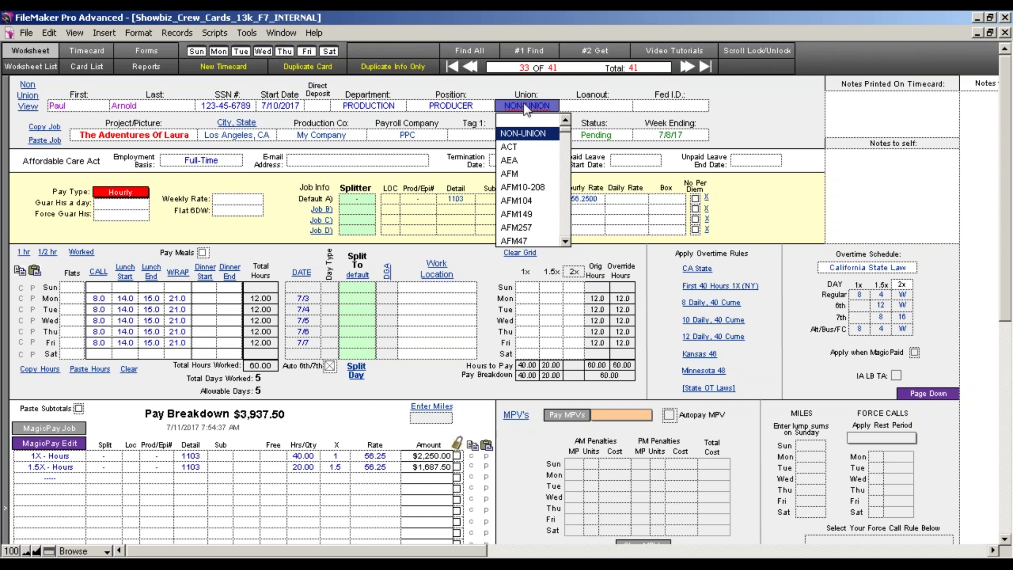
pyautogui.scroll(-8, 531, 139)
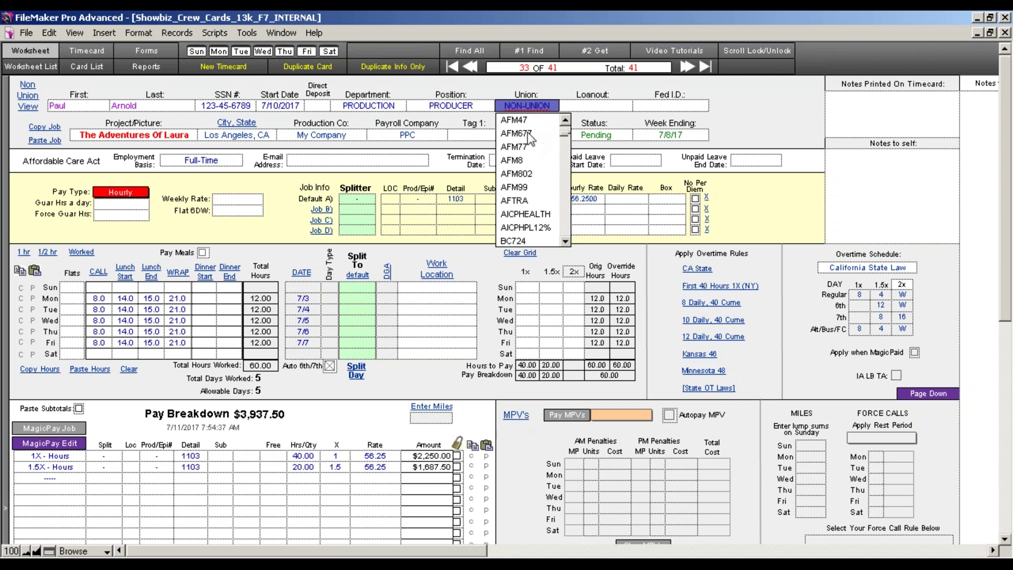
pyautogui.scroll(6, 531, 139)
pyautogui.click(559, 81)
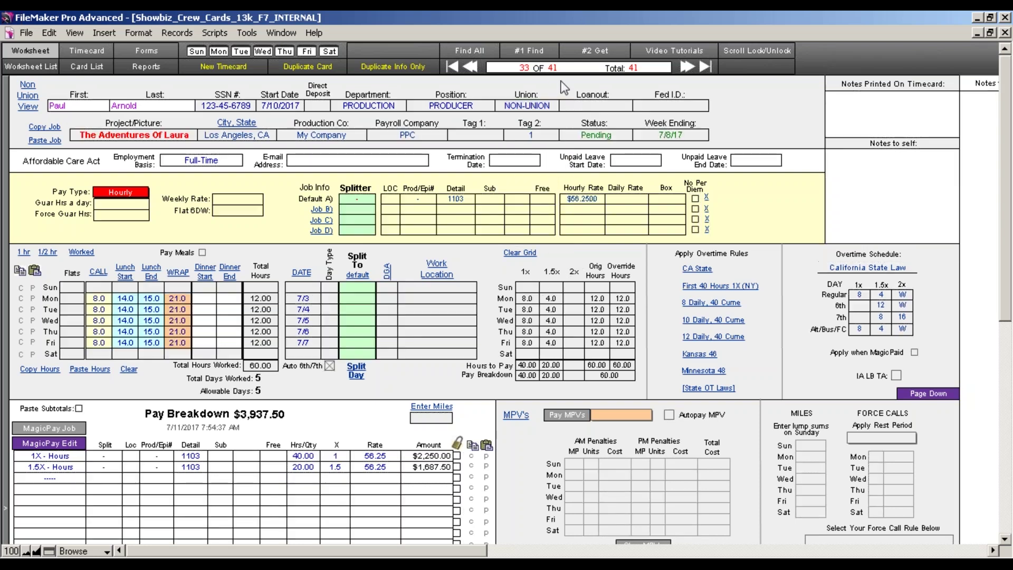
pyautogui.click(575, 107)
# Copy this timecard's job details and paste them into a new blank timecard, record 42.
pyautogui.press('Tab')
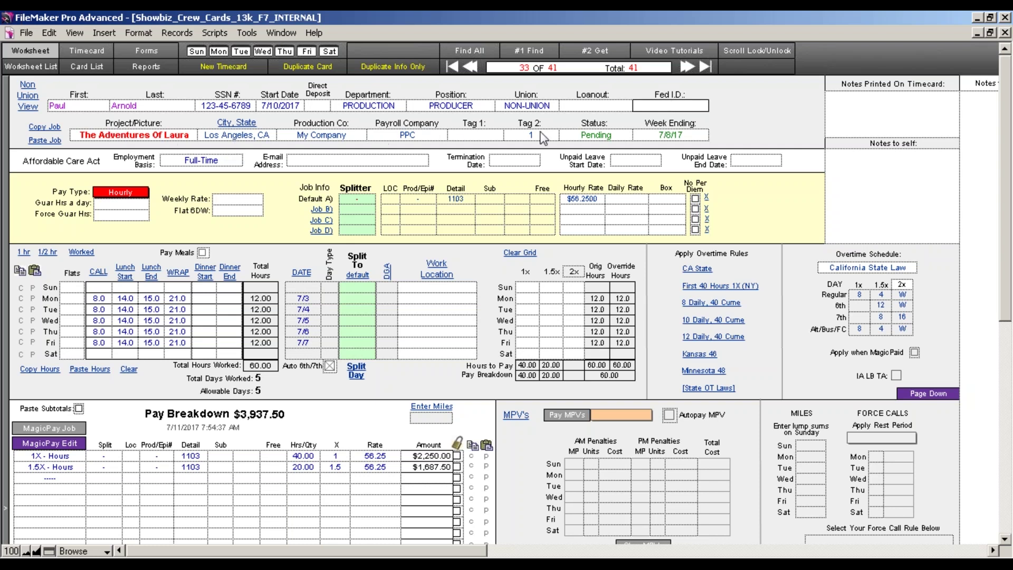
pyautogui.click(45, 127)
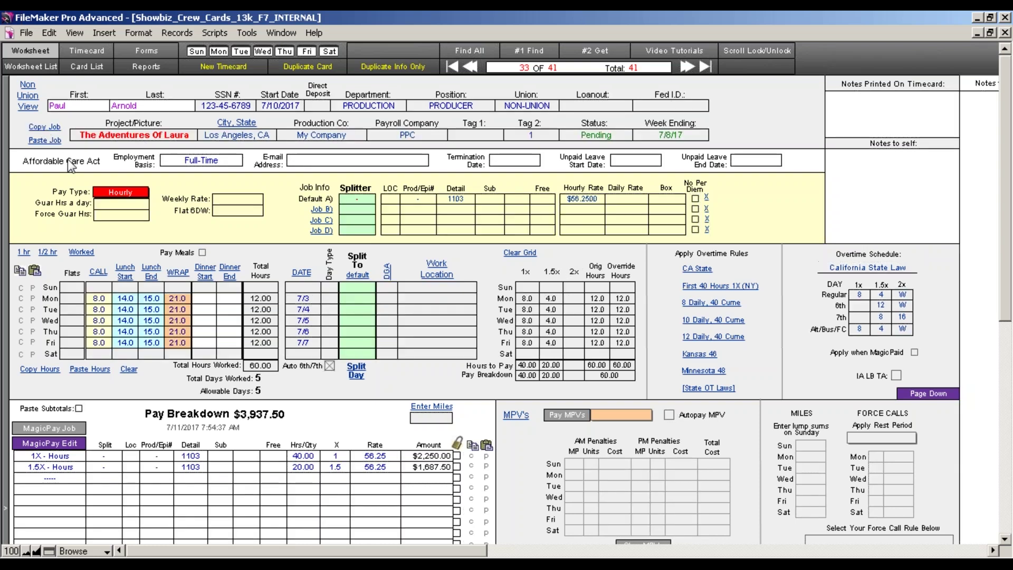
pyautogui.click(211, 68)
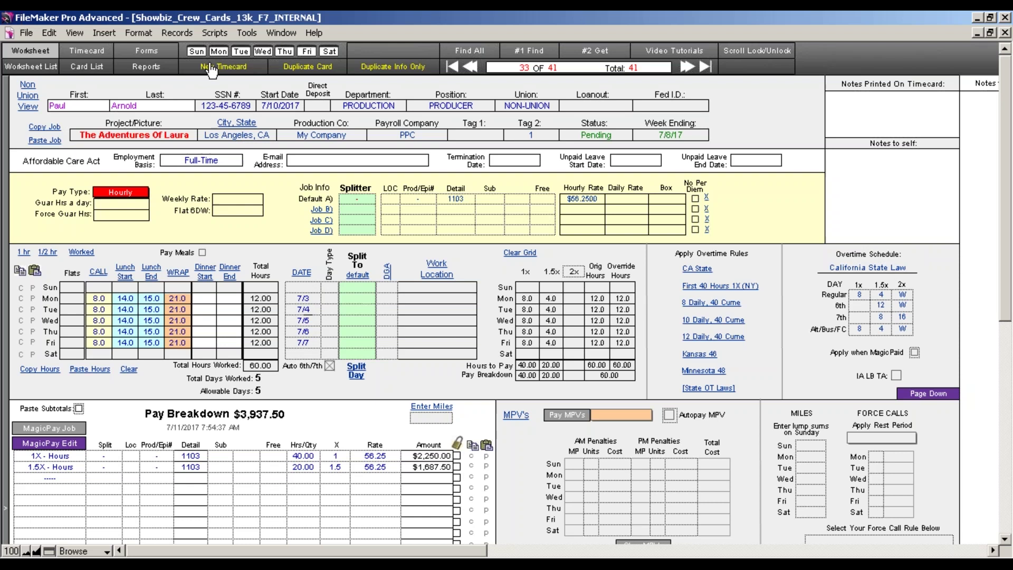
pyautogui.click(51, 141)
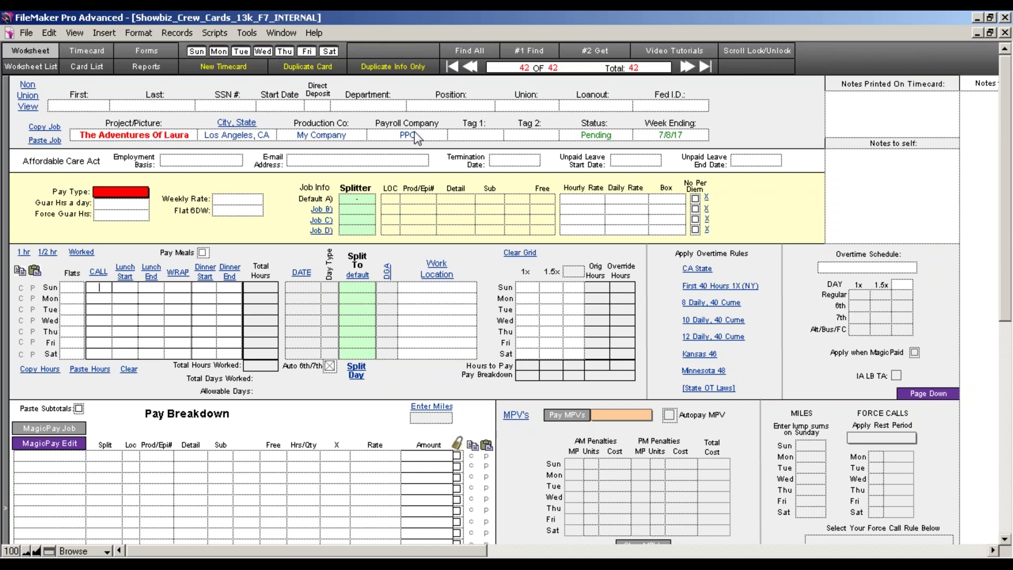
pyautogui.click(683, 135)
# Clear record 42's week-ending date, commit it, and show the Worksheet List.
pyautogui.press('BackSpace')
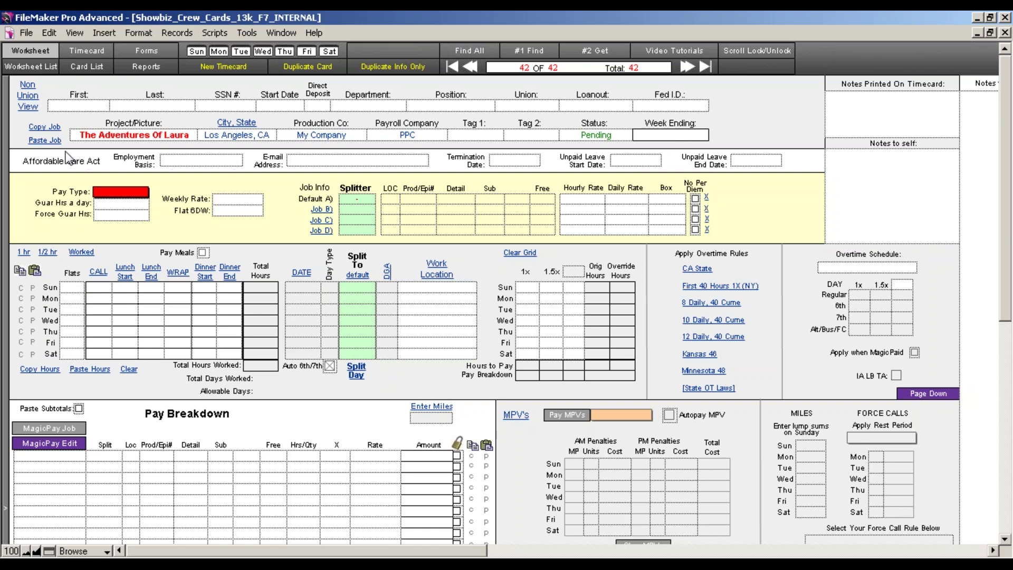
pyautogui.click(37, 127)
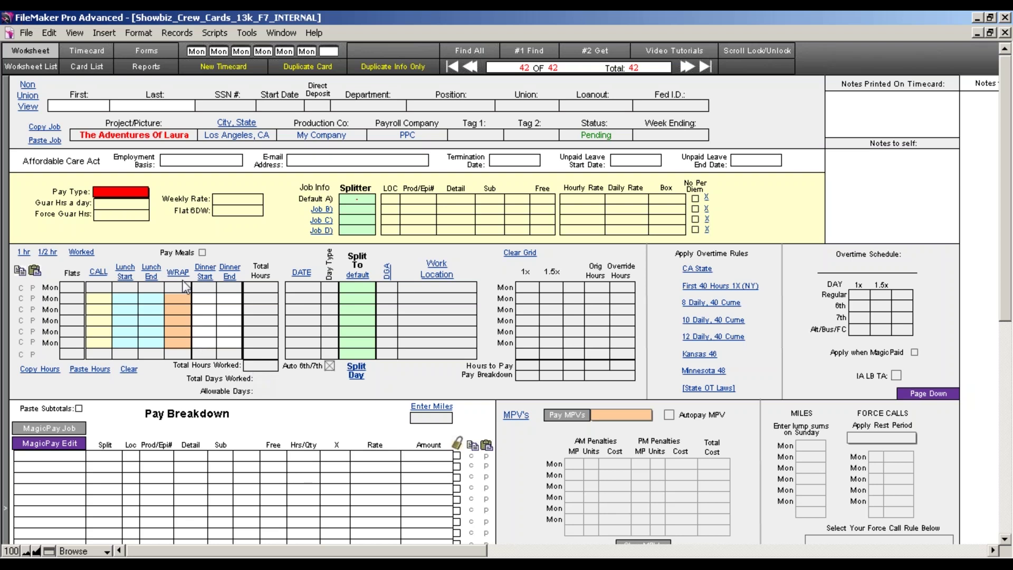
pyautogui.click(31, 66)
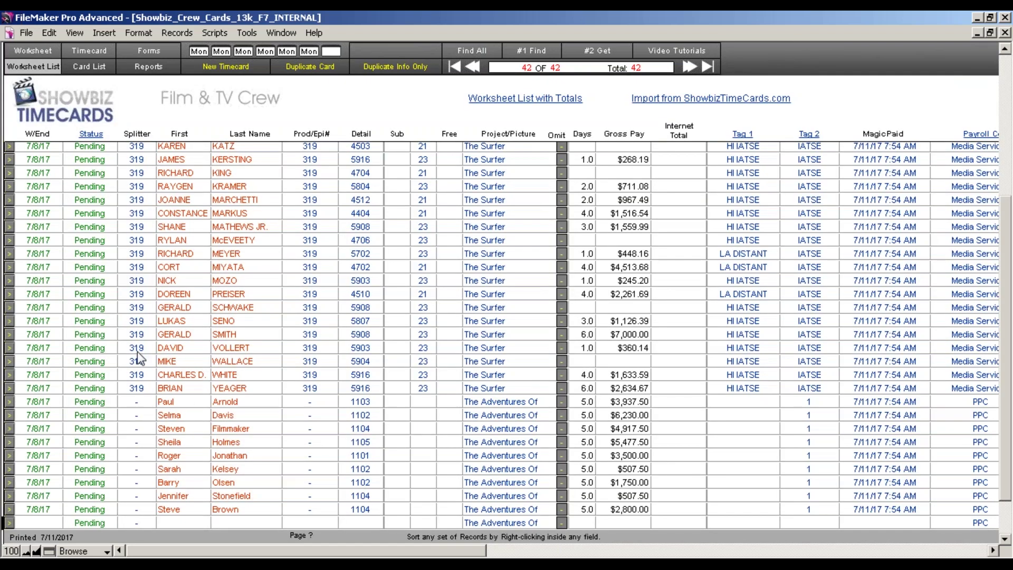
# Open the last crew row, record 41, the Assoc Producer with $2,800.00 pay.
pyautogui.scroll(-1, 138, 358)
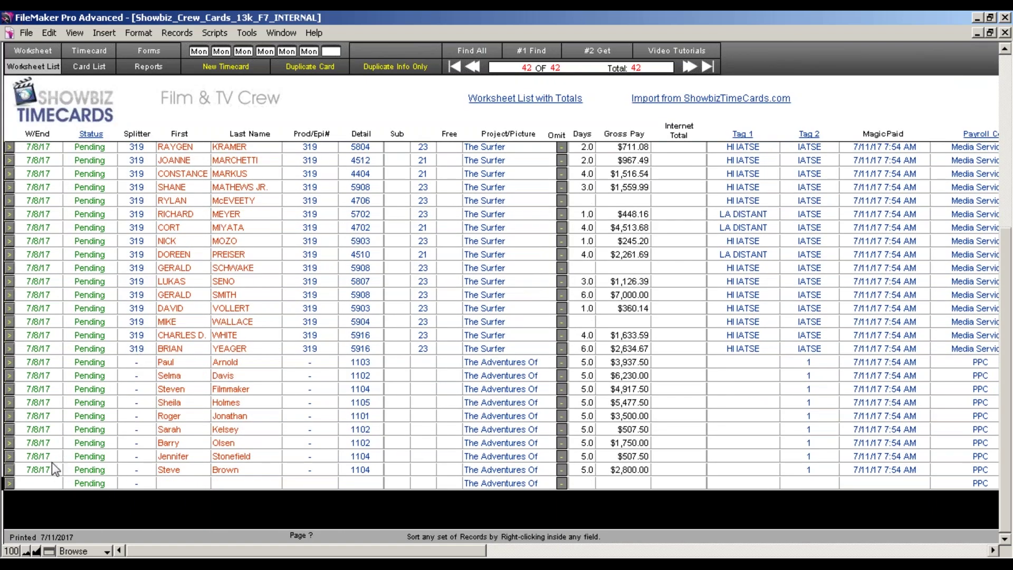
pyautogui.click(14, 466)
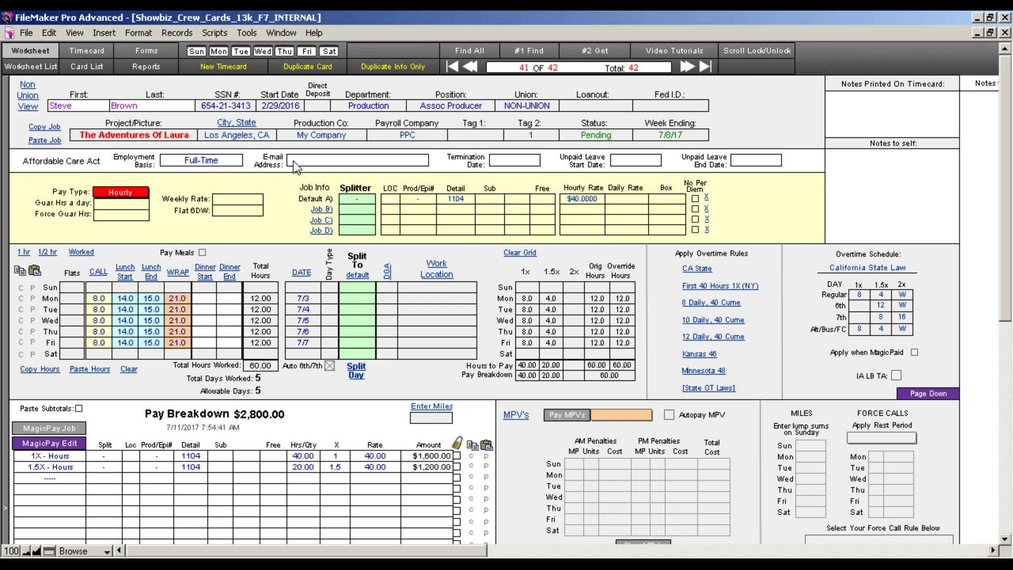
pyautogui.click(221, 160)
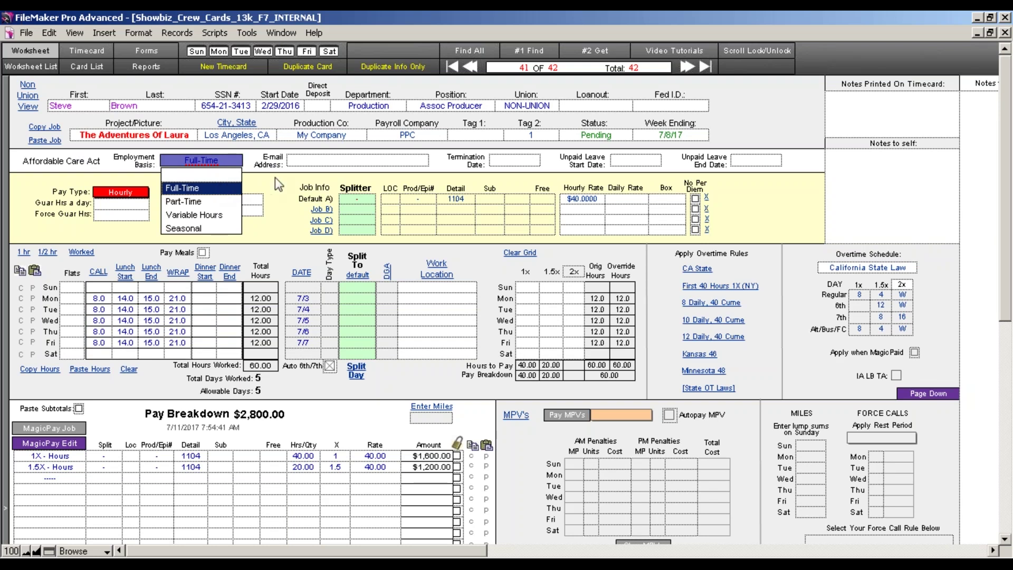
pyautogui.click(359, 160)
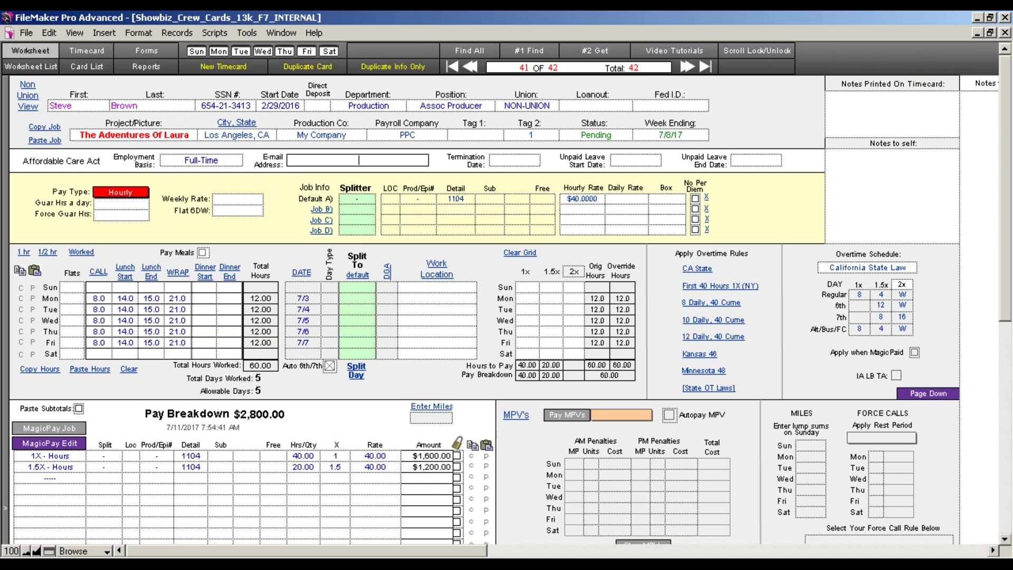
pyautogui.click(516, 160)
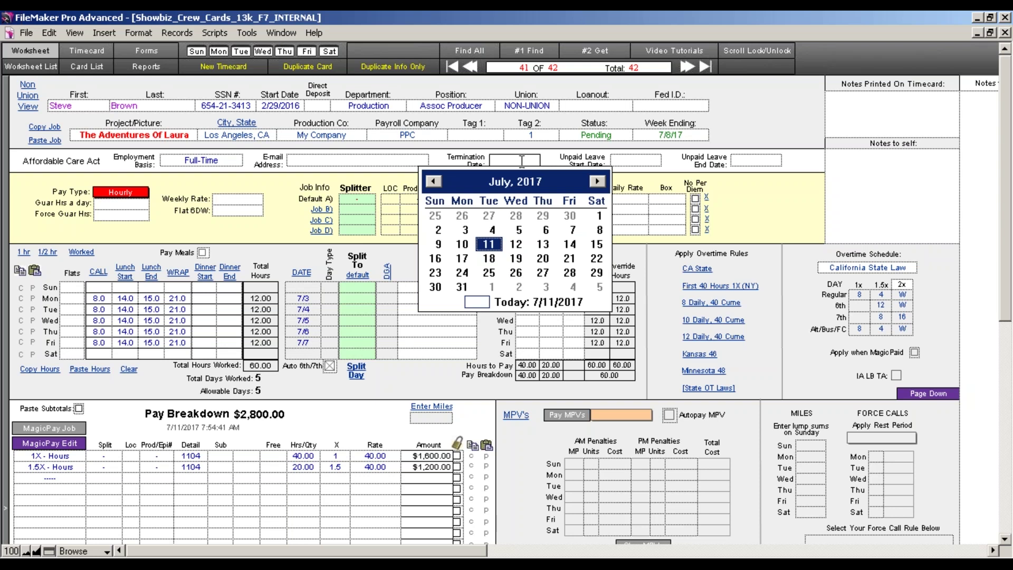
pyautogui.click(617, 161)
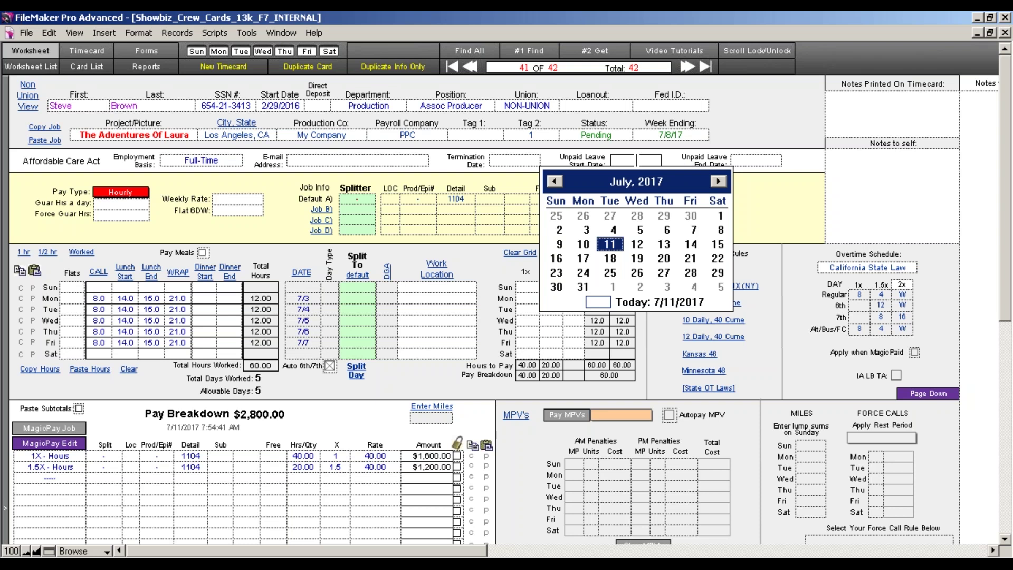
pyautogui.click(739, 161)
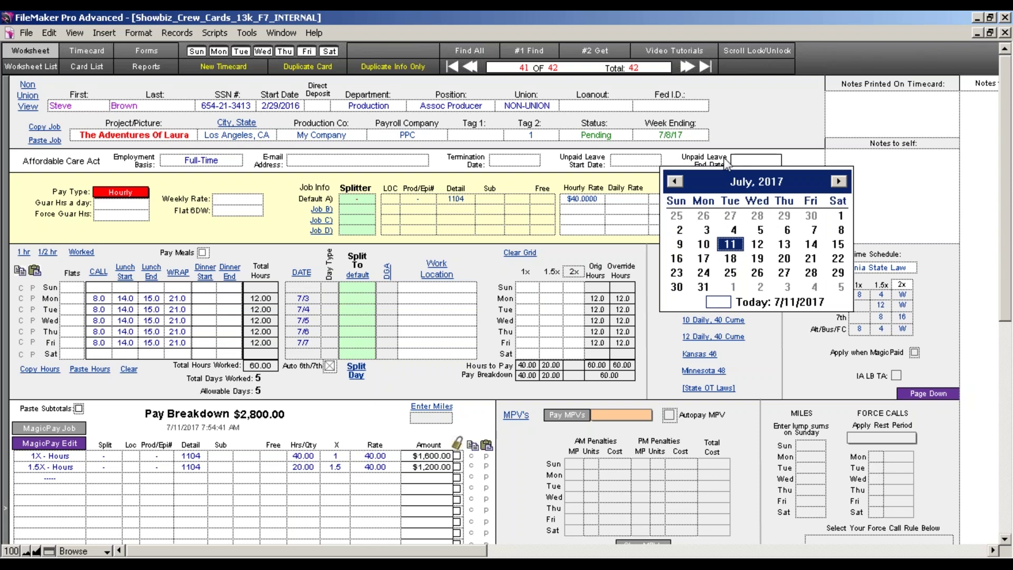
pyautogui.click(643, 159)
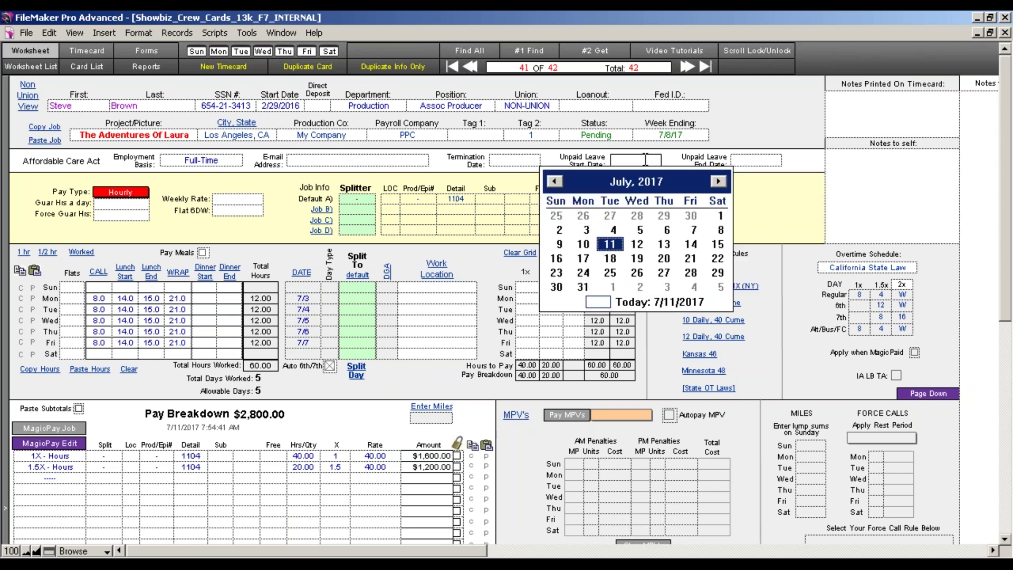
pyautogui.click(744, 163)
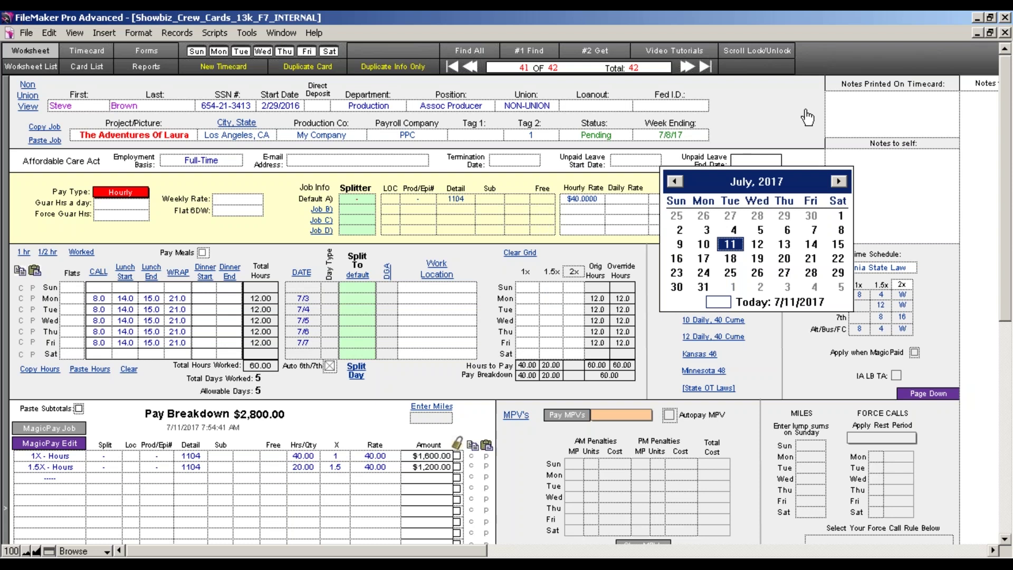
pyautogui.click(892, 117)
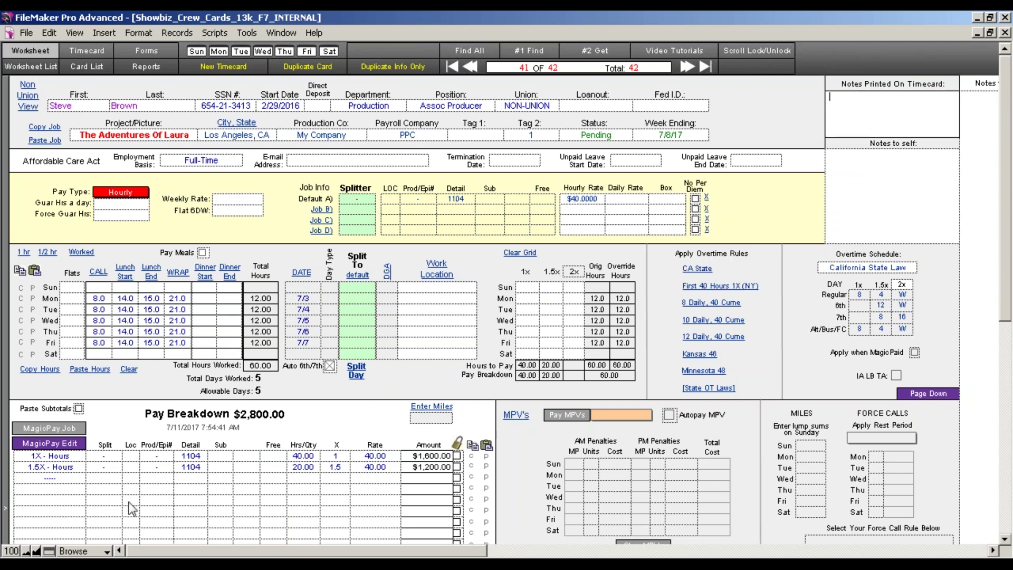
# Enter 'notes' in Notes Printed On Timecard and view the printable Splitter timecard.
pyautogui.click(26, 551)
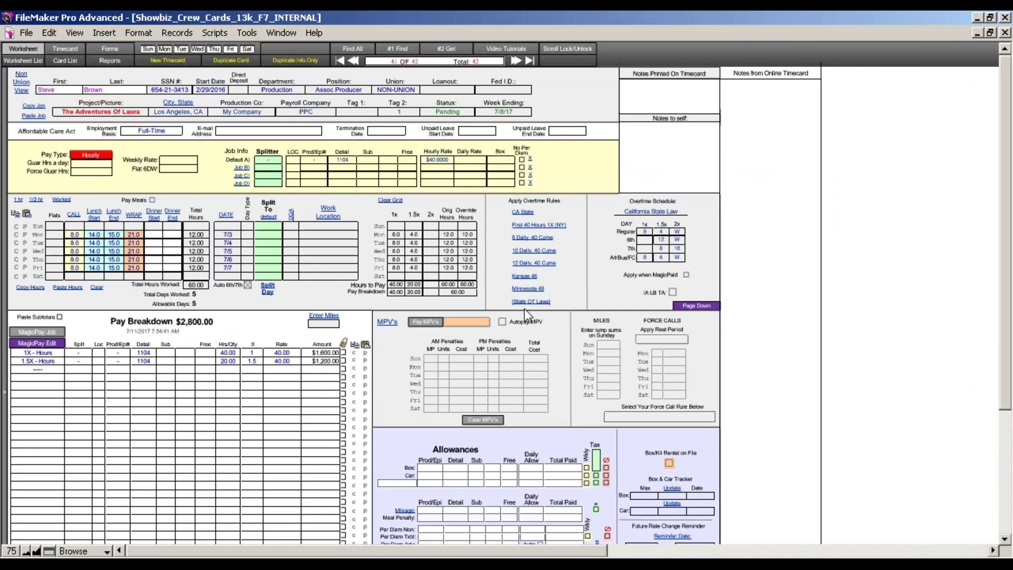
pyautogui.click(660, 82)
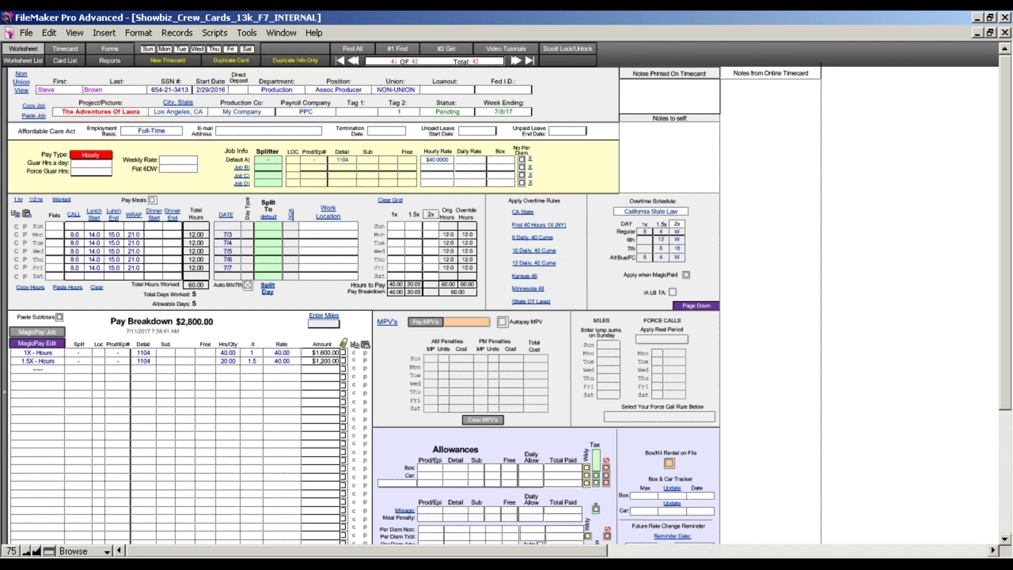
pyautogui.click(37, 550)
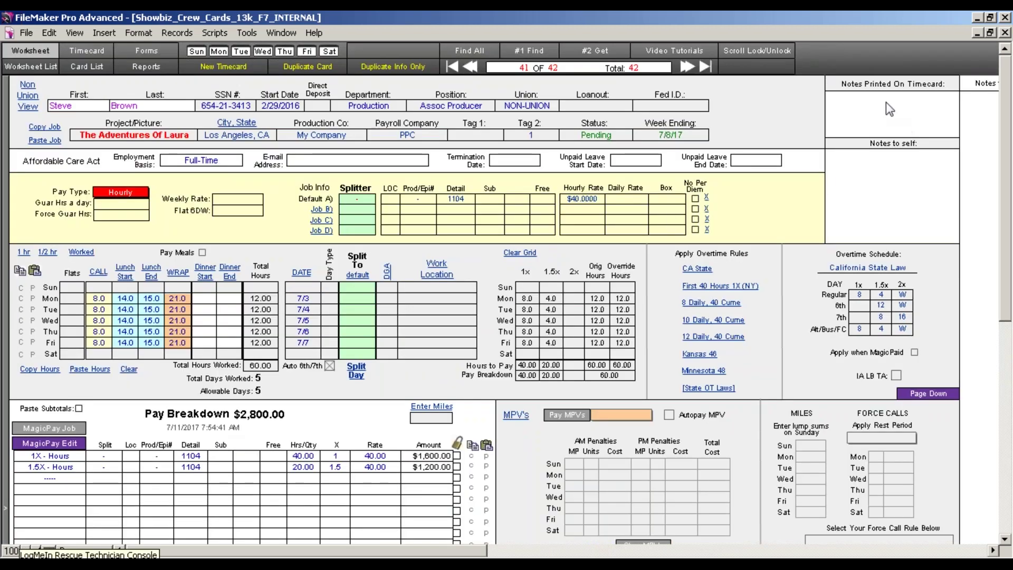
pyautogui.click(886, 103)
pyautogui.write('notes')
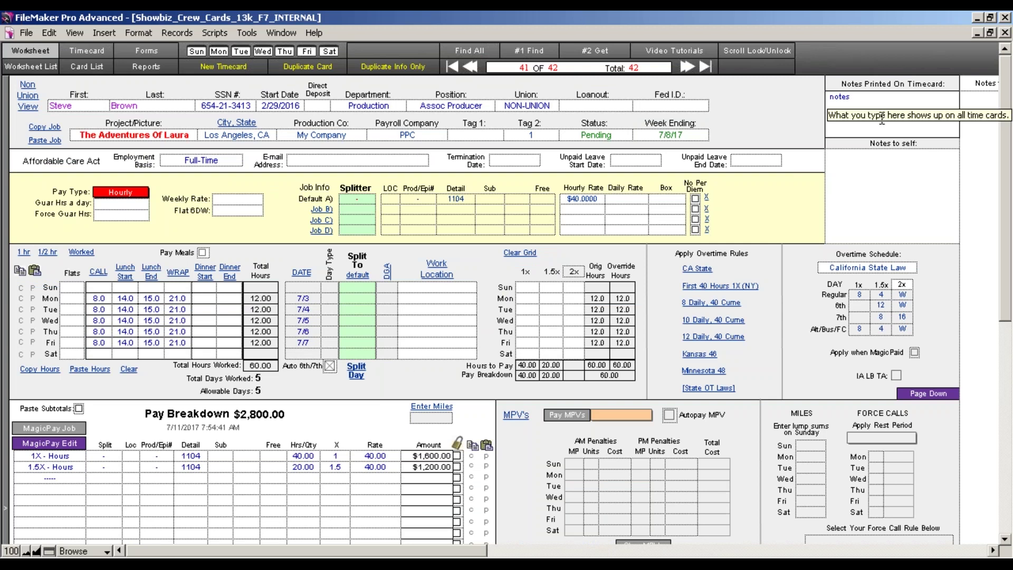
pyautogui.click(79, 57)
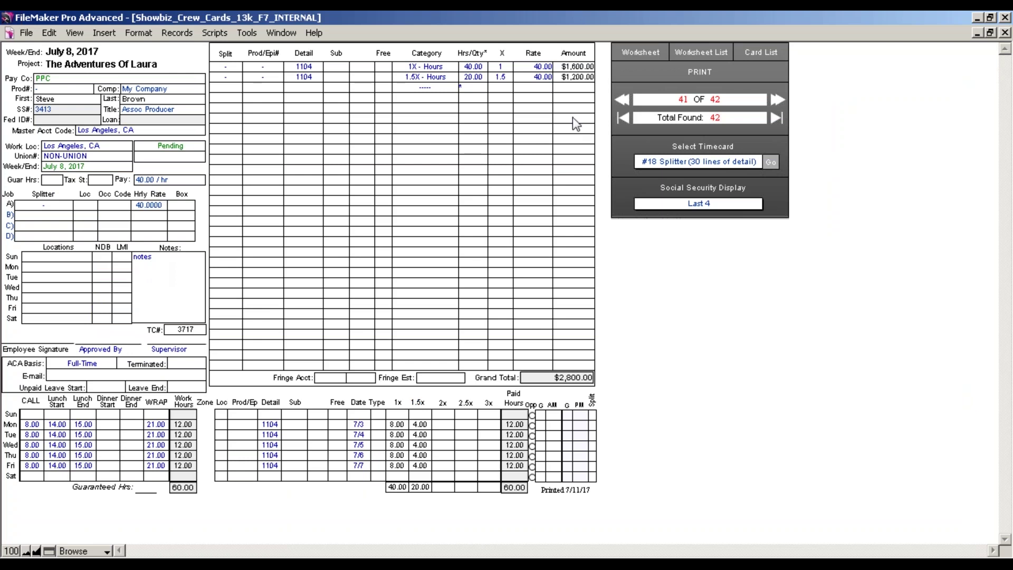
# Return from the printed timecard to record 41's worksheet.
pyautogui.click(640, 53)
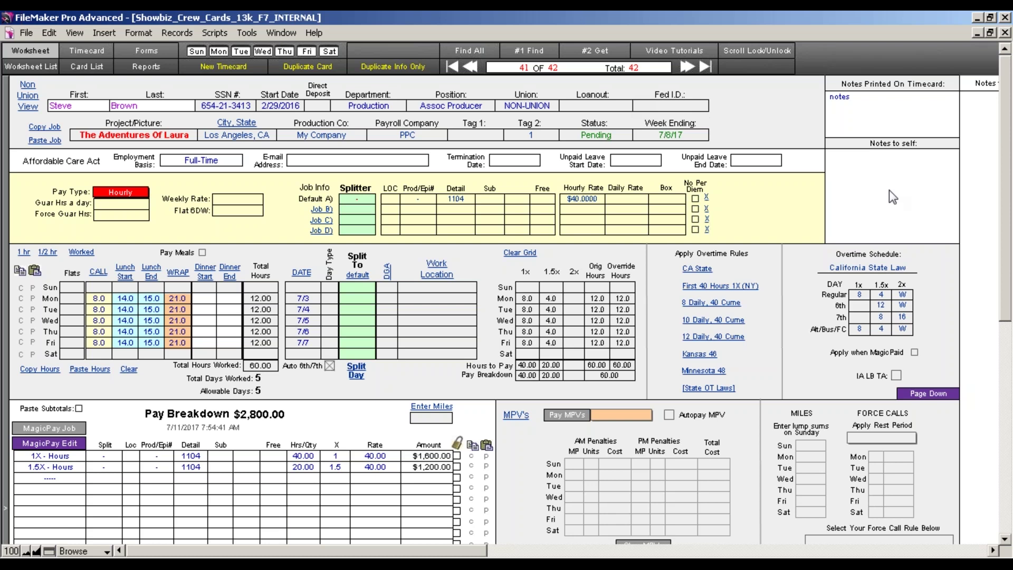
pyautogui.click(892, 175)
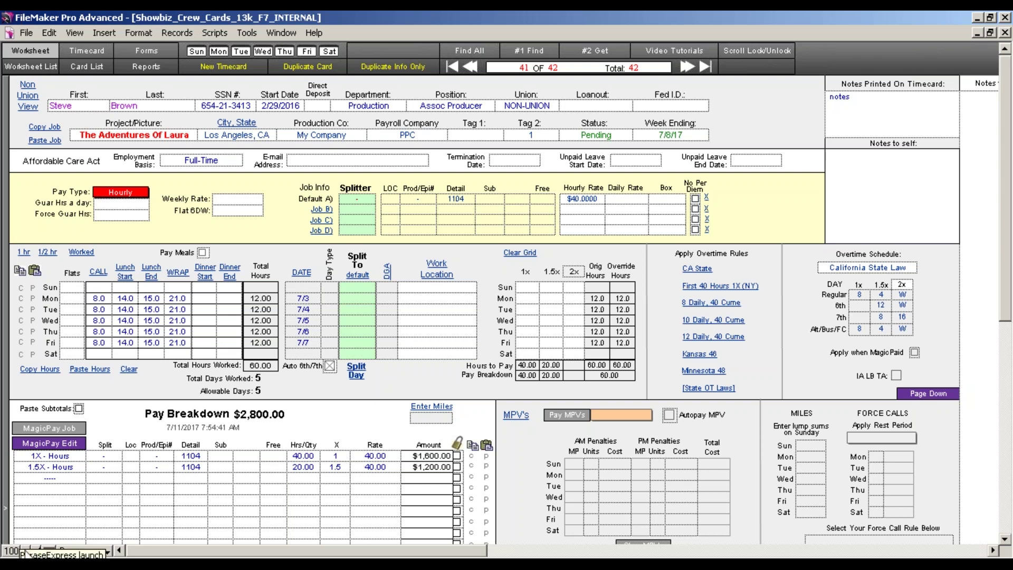
pyautogui.click(27, 552)
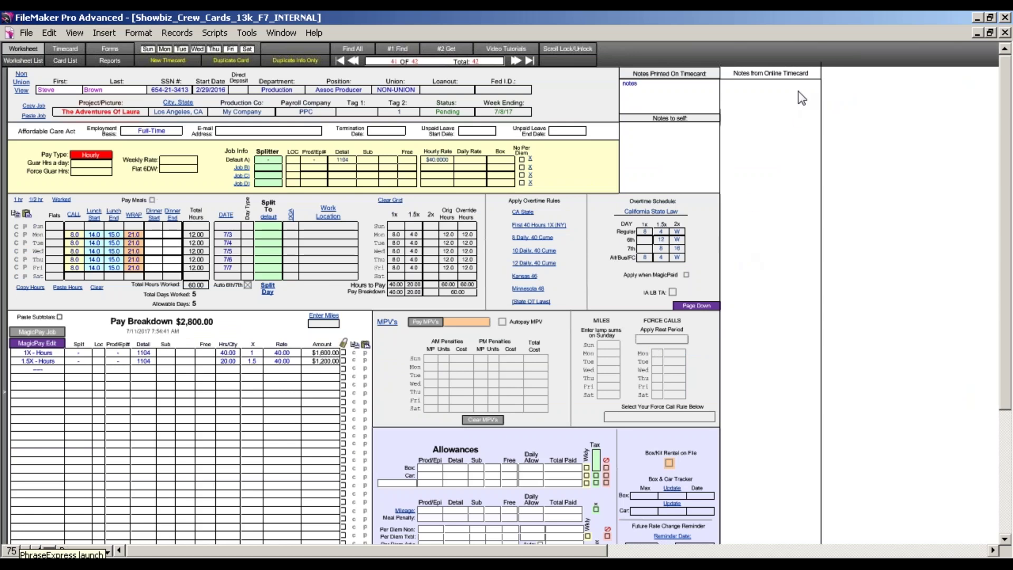
pyautogui.click(794, 113)
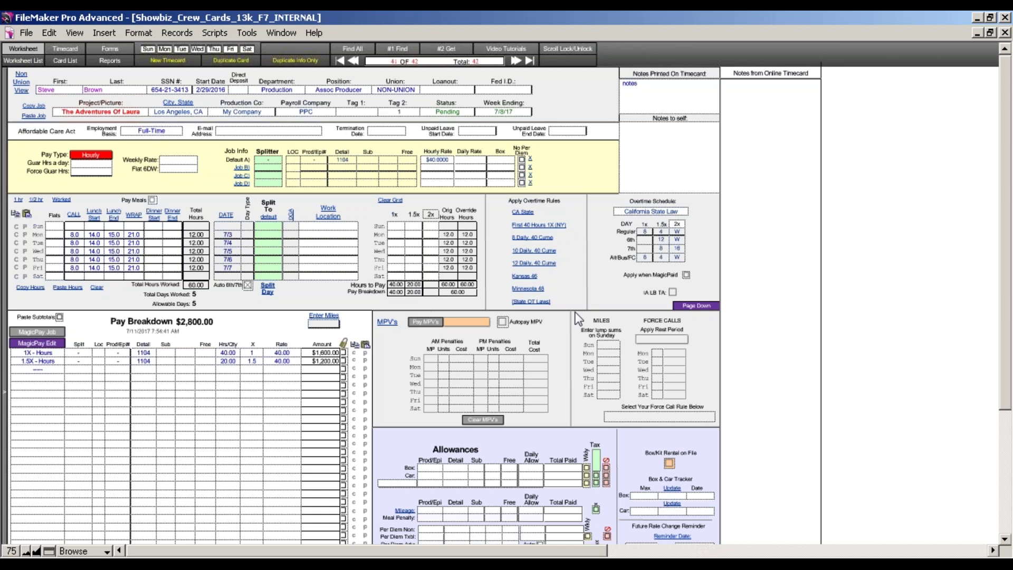
pyautogui.click(35, 551)
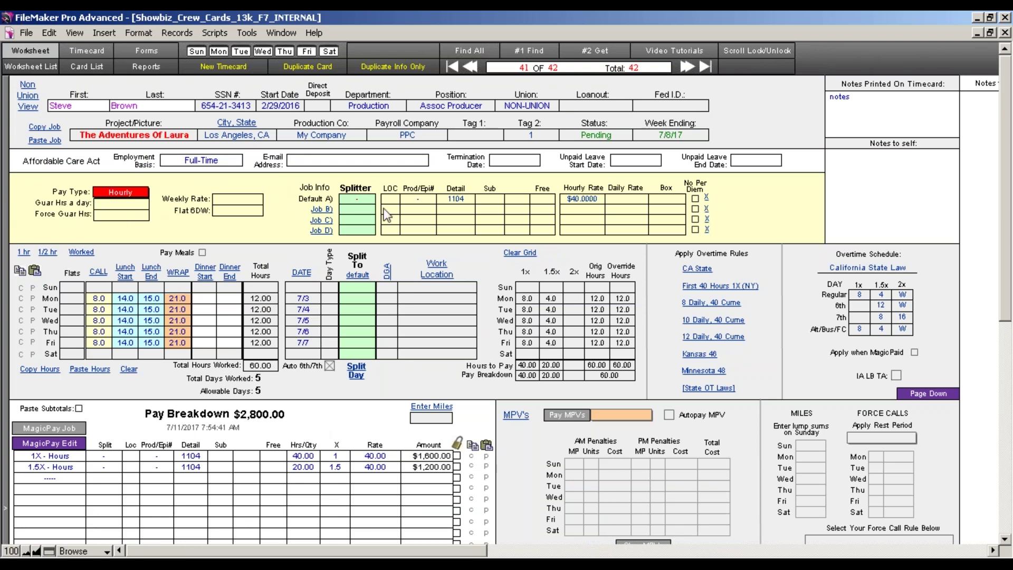
# Clear the hours grid and change the pay type from Hourly to Weekly.
pyautogui.click(135, 194)
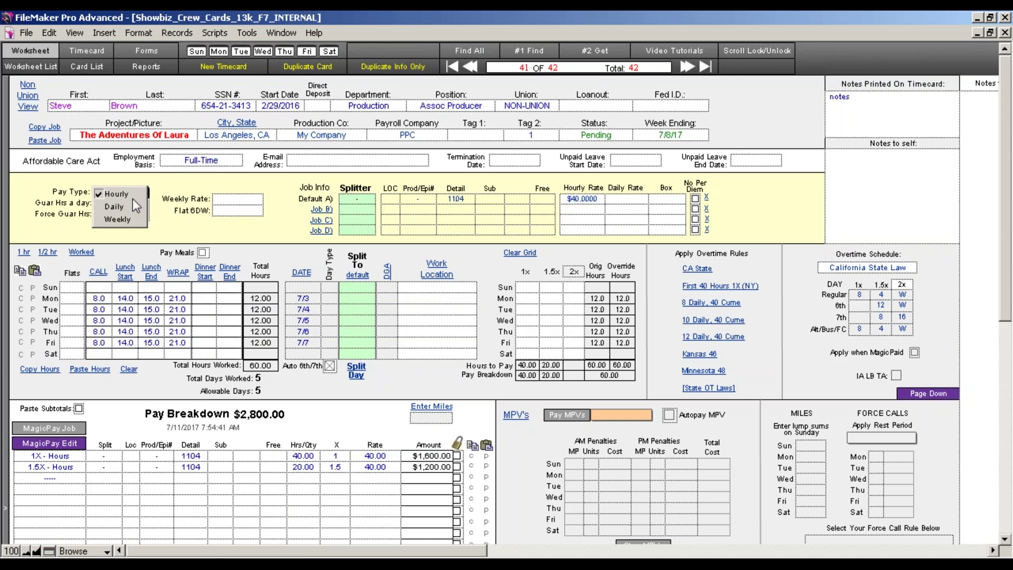
pyautogui.click(172, 240)
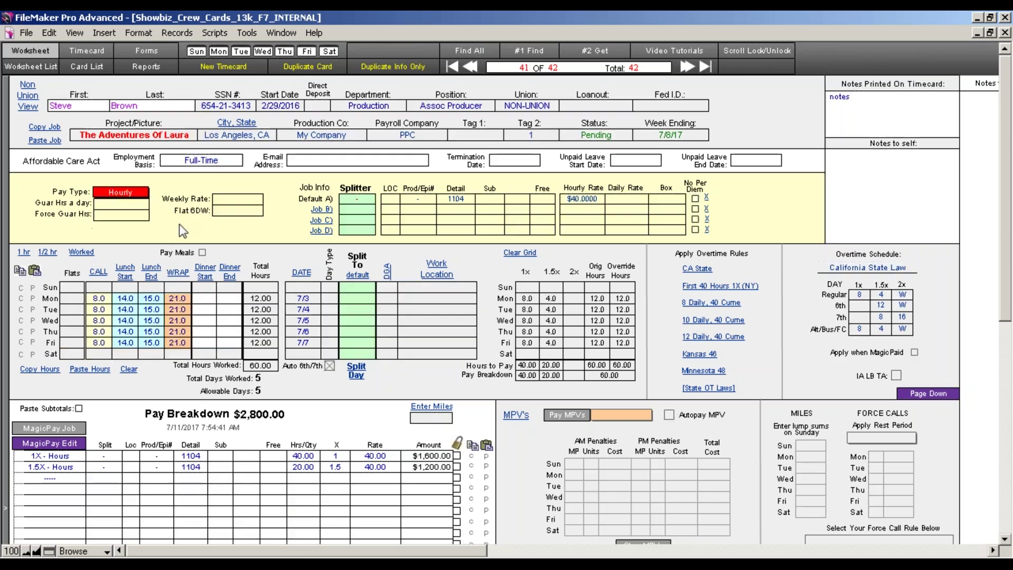
pyautogui.click(129, 370)
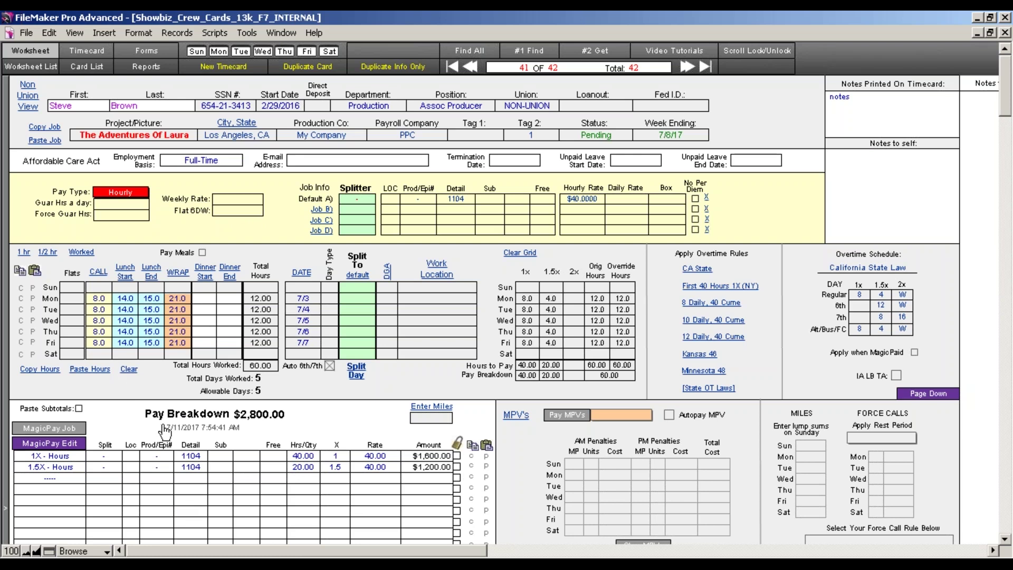
pyautogui.click(138, 194)
pyautogui.click(117, 219)
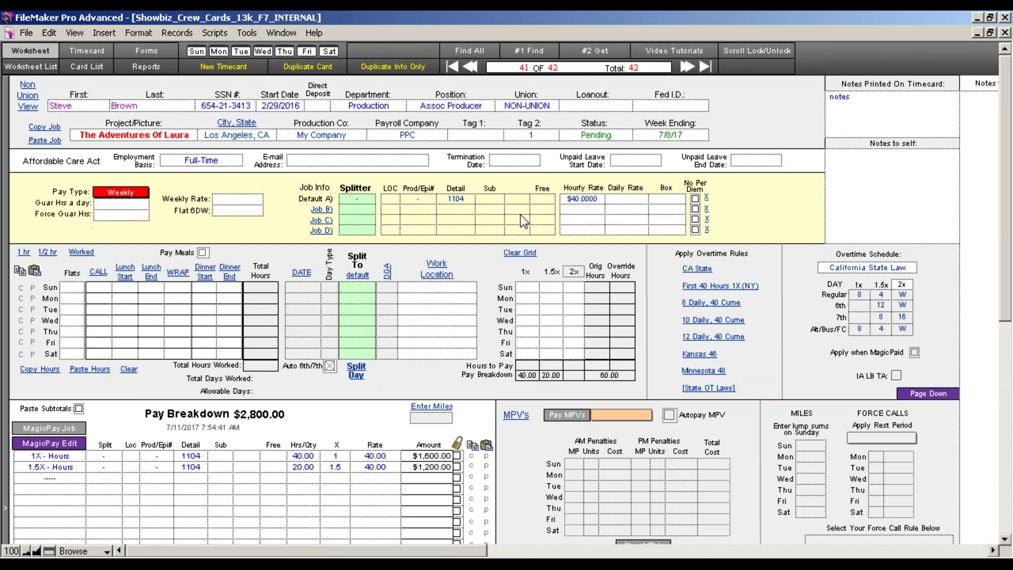
# Delete the hourly rate and enter a weekly rate of 5000.
pyautogui.click(583, 201)
pyautogui.press('BackSpace')
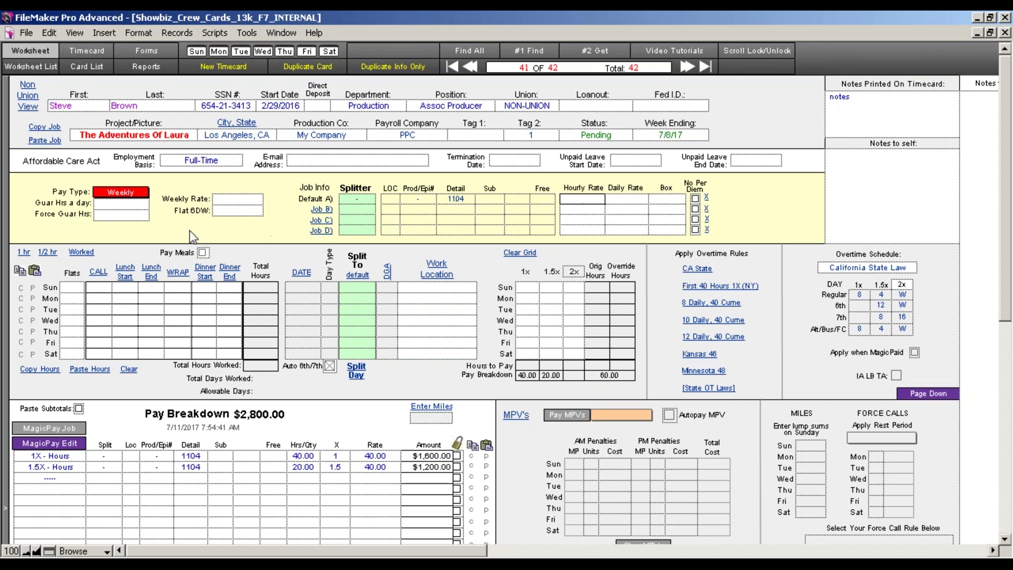
pyautogui.click(254, 202)
pyautogui.write('5000')
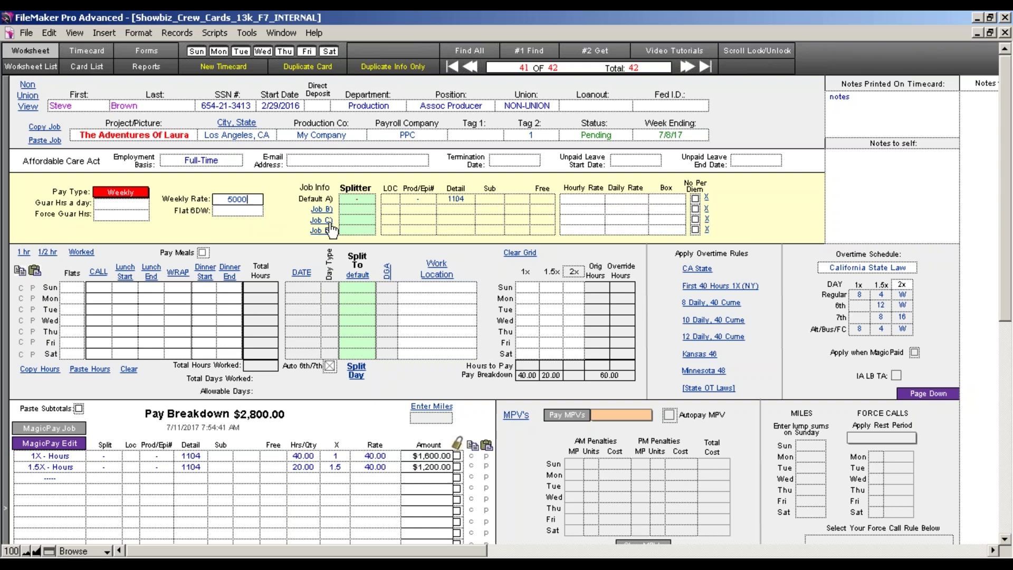
pyautogui.click(368, 201)
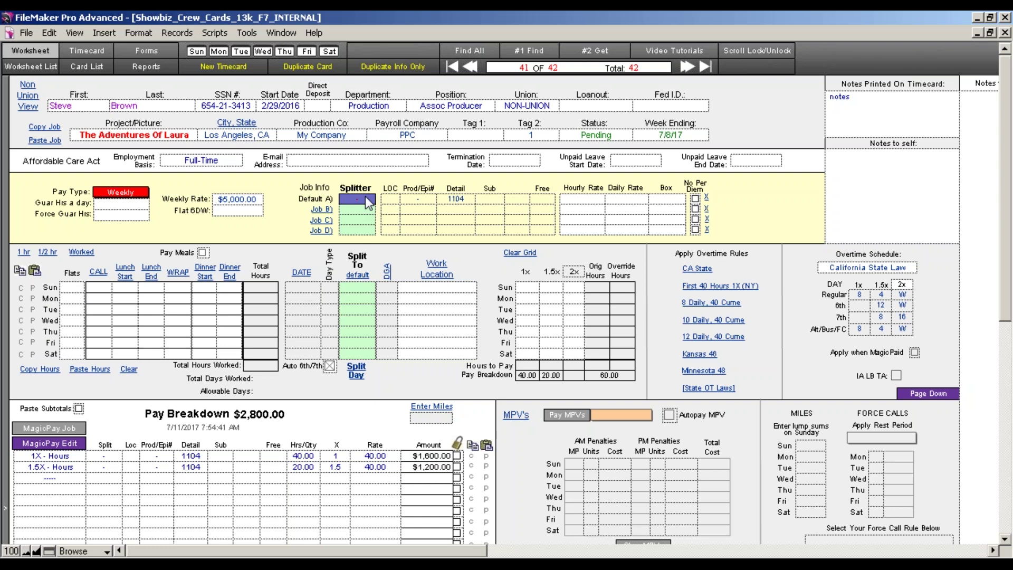
# Give the default job LOC 01 and Prod/Epi# 100, then bring up the Change Headers notice.
pyautogui.click(391, 199)
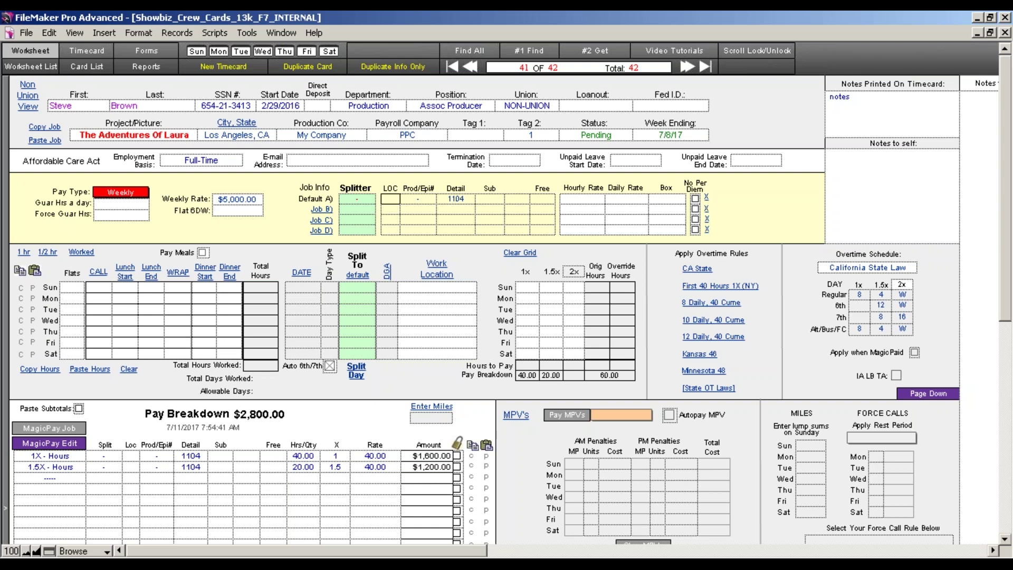
pyautogui.write('01')
pyautogui.press('Tab')
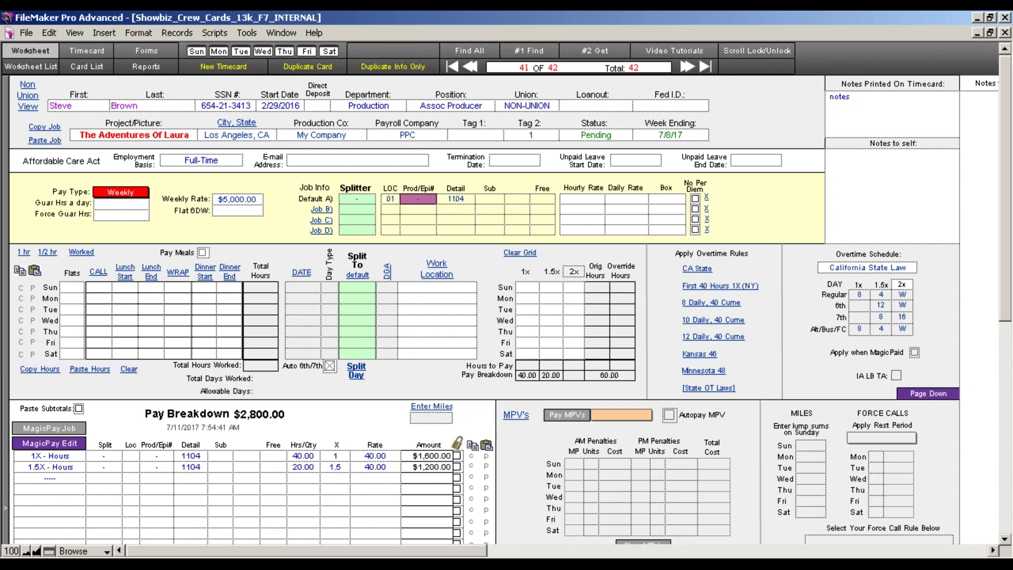
pyautogui.write('100')
pyautogui.press('Tab')
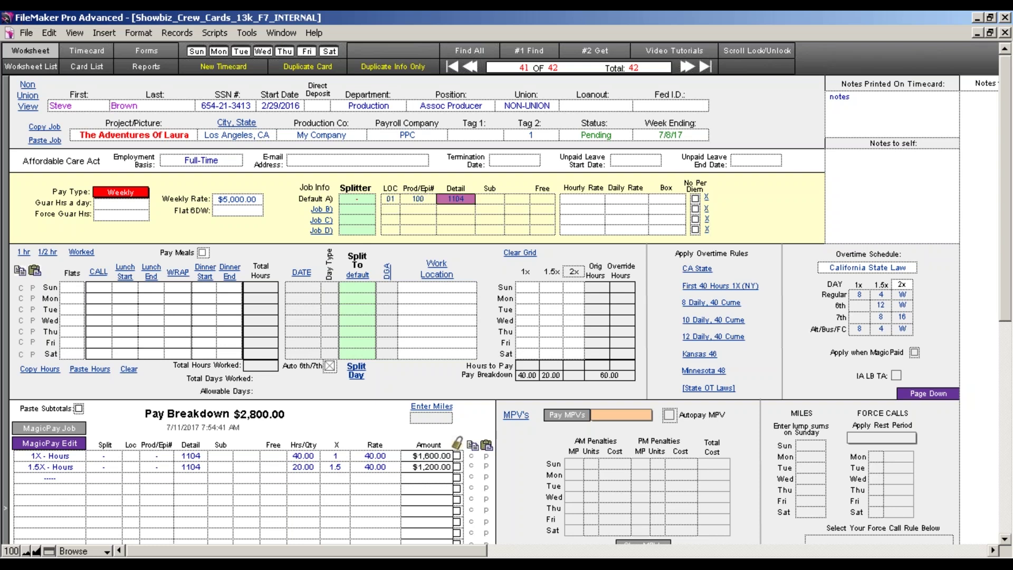
pyautogui.click(487, 190)
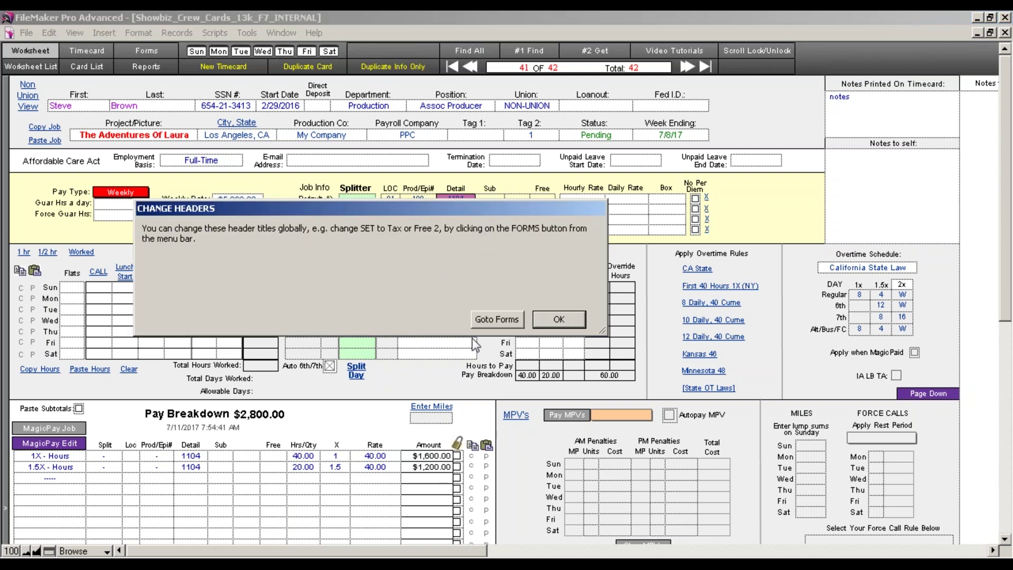
# On the Forms page, type Set into the empty fourth account header and review the other headers.
pyautogui.click(496, 320)
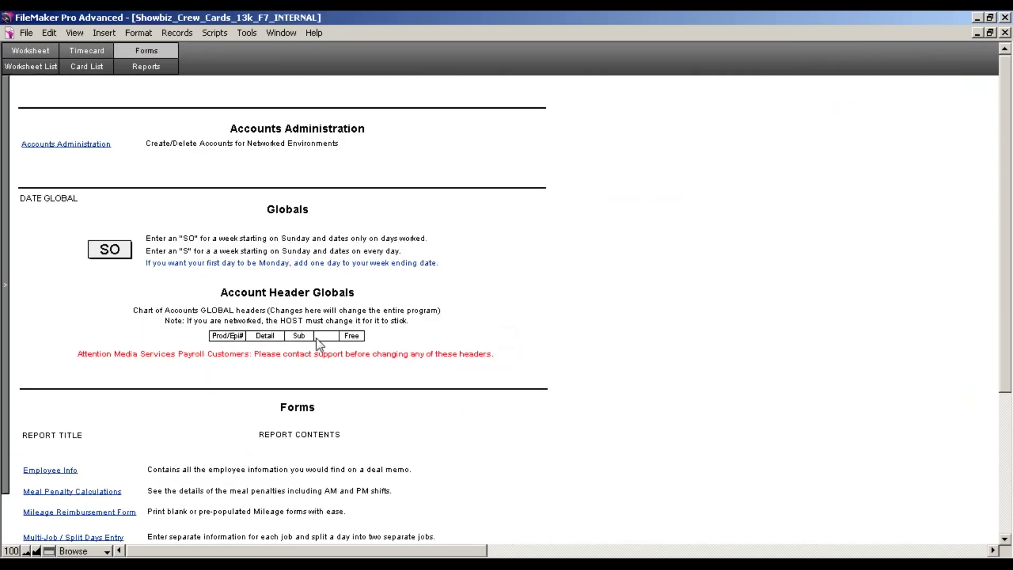
pyautogui.click(331, 338)
pyautogui.write('Set')
pyautogui.click(229, 336)
pyautogui.click(278, 337)
pyautogui.moveTo(278, 338); pyautogui.dragTo(249, 344)
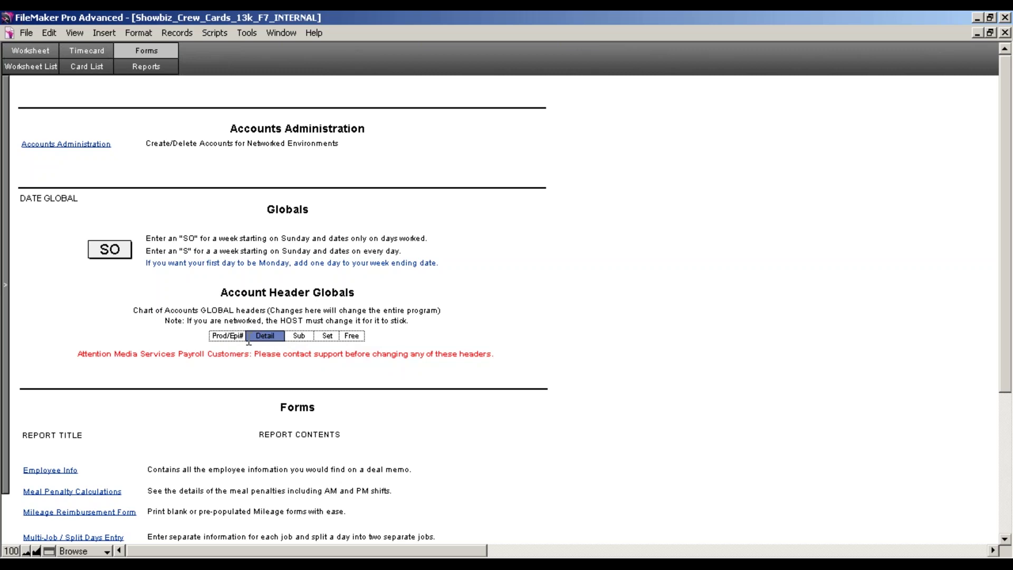
pyautogui.click(241, 339)
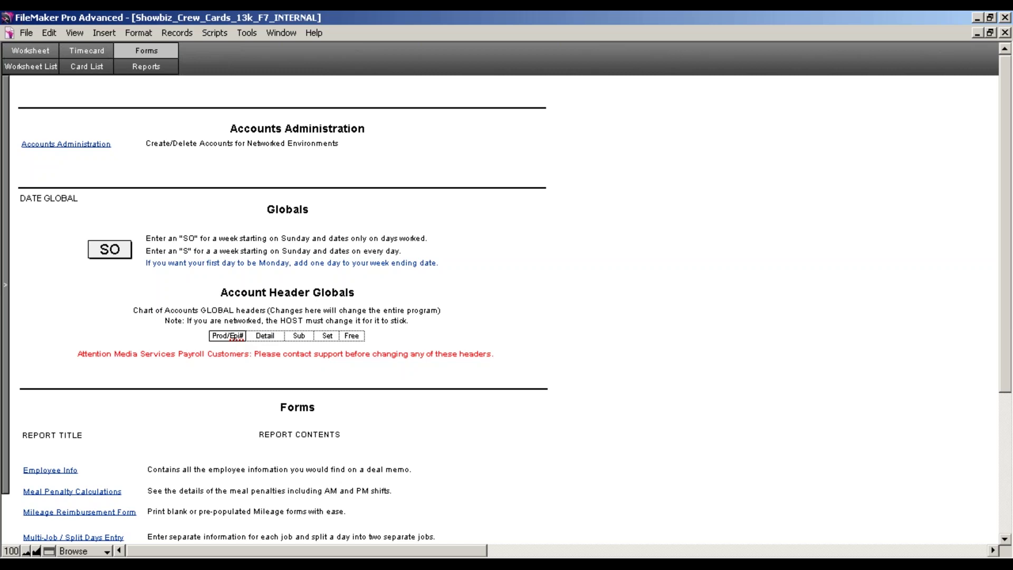
pyautogui.click(269, 339)
pyautogui.click(303, 339)
pyautogui.click(330, 338)
# Rename the Sub, Set and Free account headers to Set, FF1 and FF2.
pyautogui.doubleClick(291, 338)
pyautogui.press('BackSpace')
pyautogui.write('Set')
pyautogui.click(327, 336)
pyautogui.moveTo(337, 337); pyautogui.dragTo(311, 337)
pyautogui.write('FF1')
pyautogui.click(363, 337)
pyautogui.press('BackSpace')
pyautogui.press('BackSpace')
pyautogui.press('BackSpace')
pyautogui.press('BackSpace')
pyautogui.write('FF@')
pyautogui.press('BackSpace')
pyautogui.write('2')
pyautogui.click(591, 328)
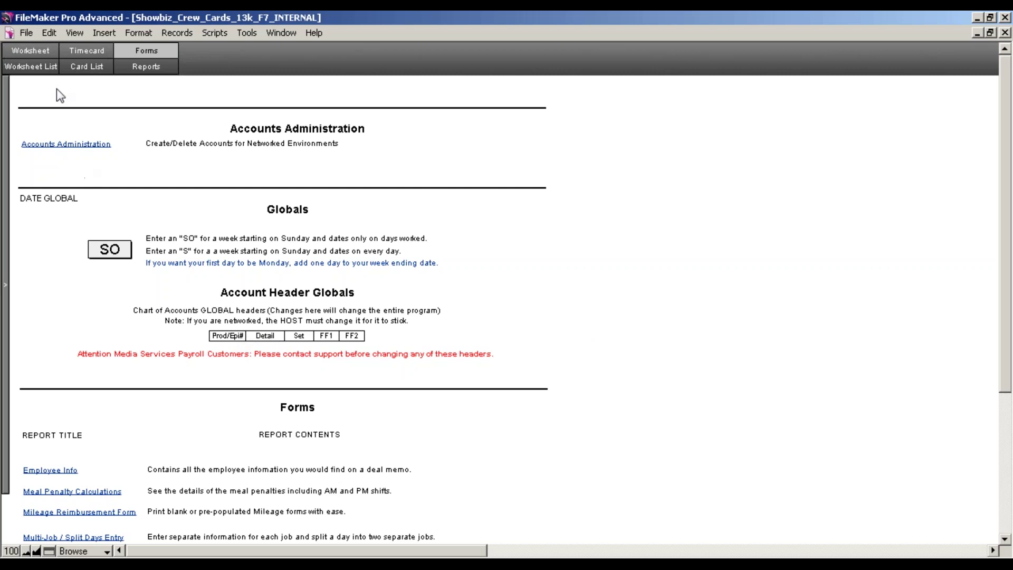
# Go to the Change Headers forms and return to the worksheet showing the Set, FF1 and FF2 headers.
pyautogui.click(45, 55)
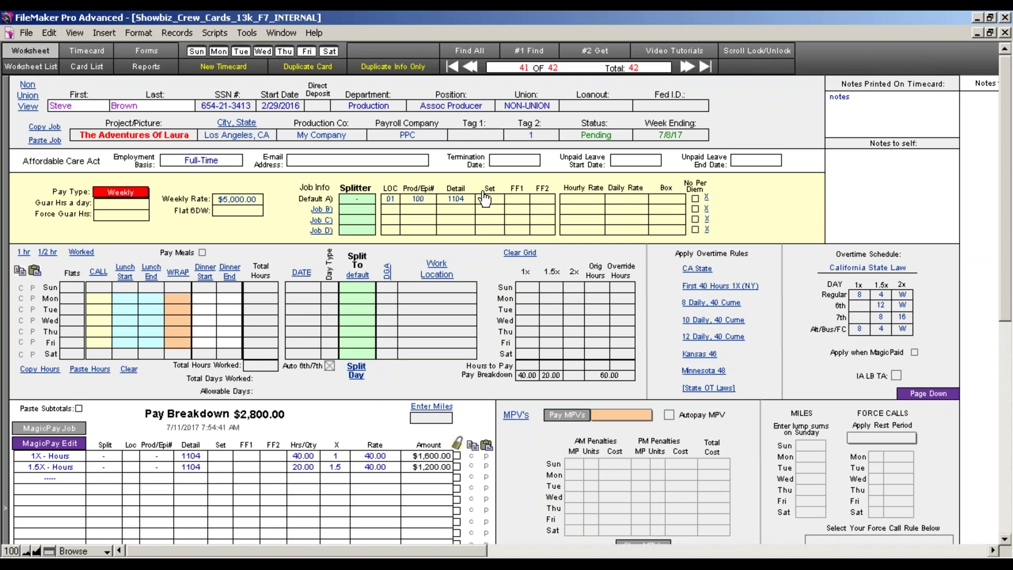
pyautogui.click(458, 190)
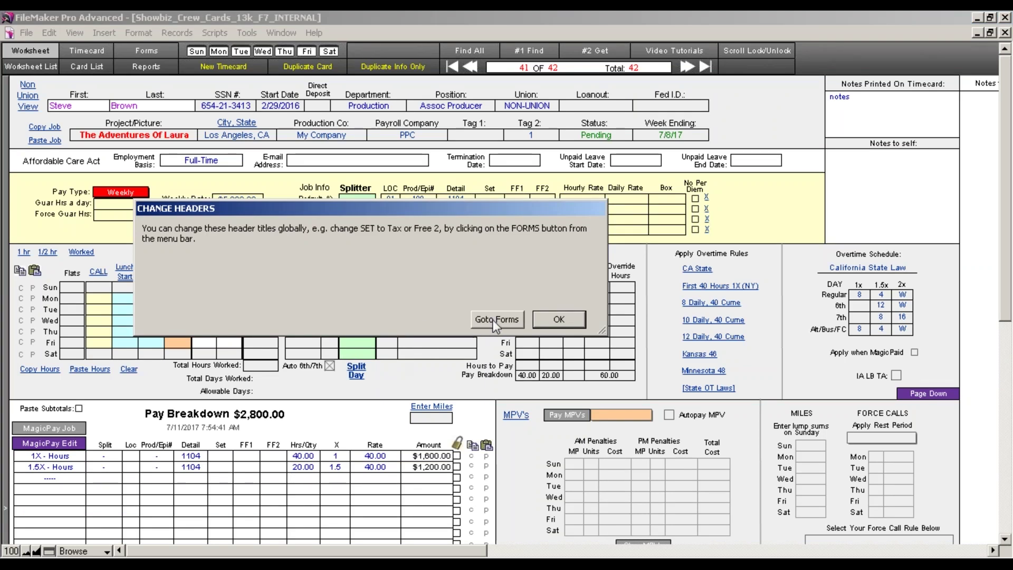
pyautogui.click(492, 321)
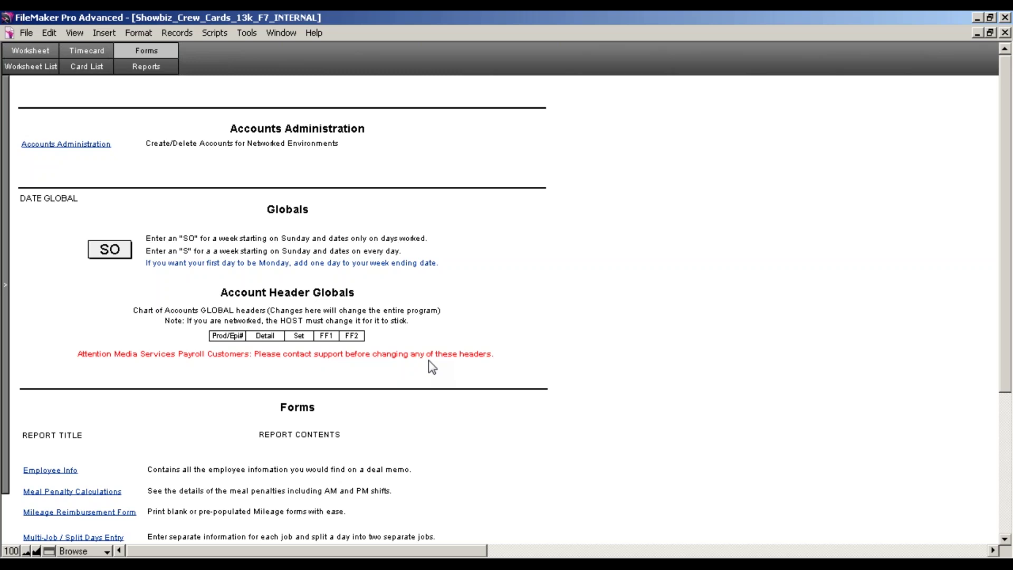
pyautogui.click(32, 51)
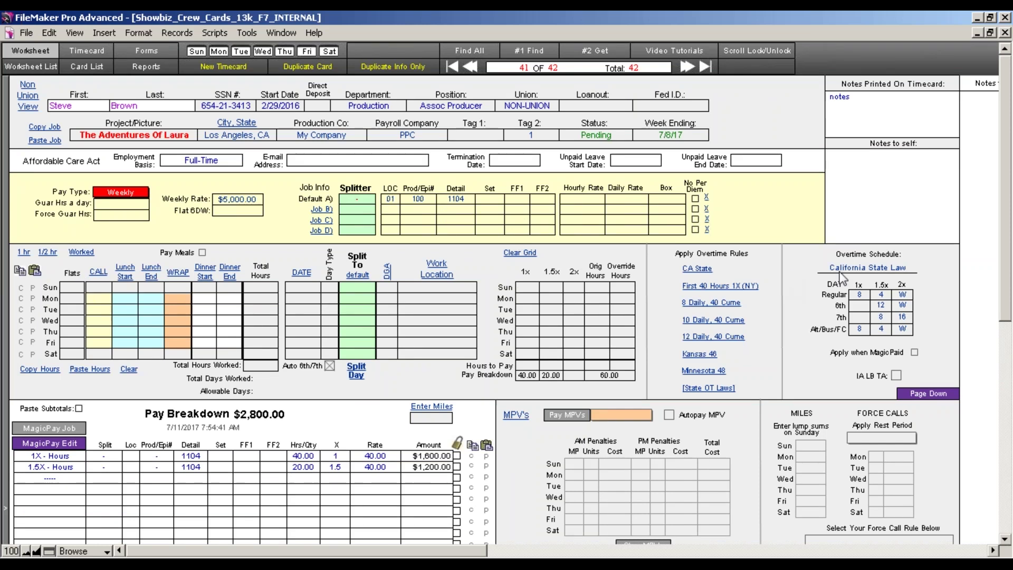
# Clear the overtime schedule, mark Mon–Fri 7/3–7/7 worked, and calculate one $5,000.00 Flat Rate line.
pyautogui.click(858, 270)
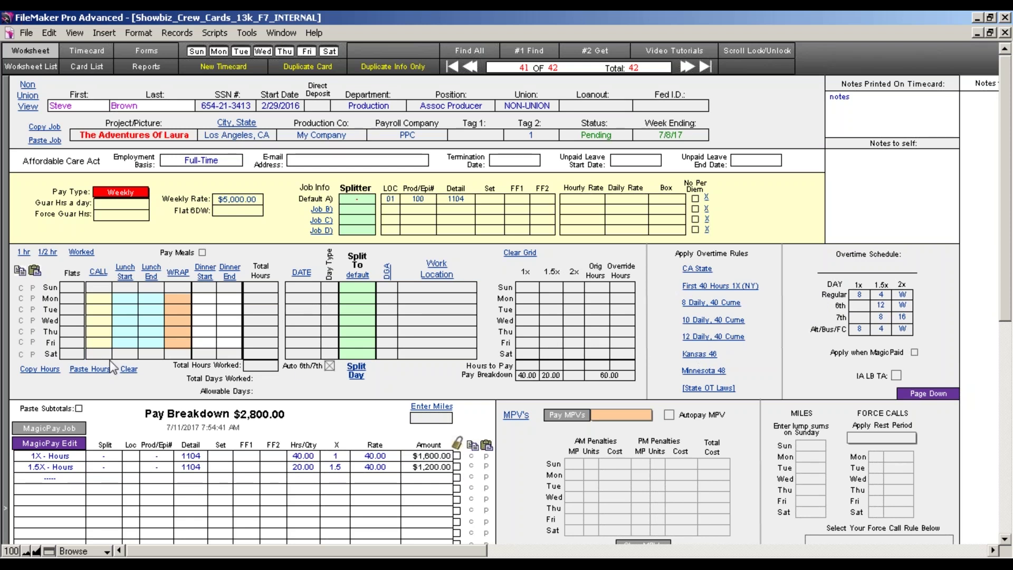
pyautogui.moveTo(117, 196)
pyautogui.click(82, 252)
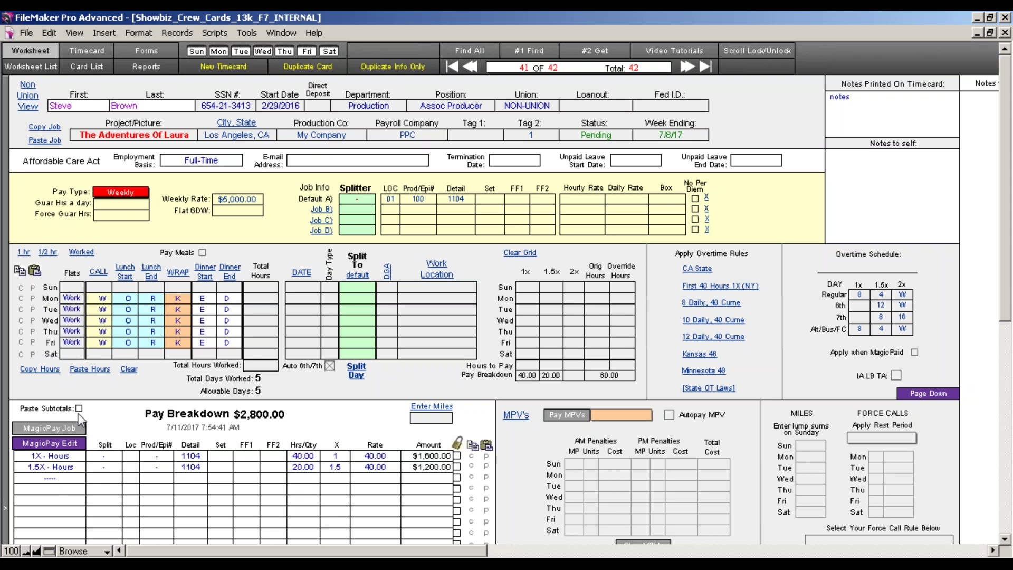
pyautogui.click(70, 432)
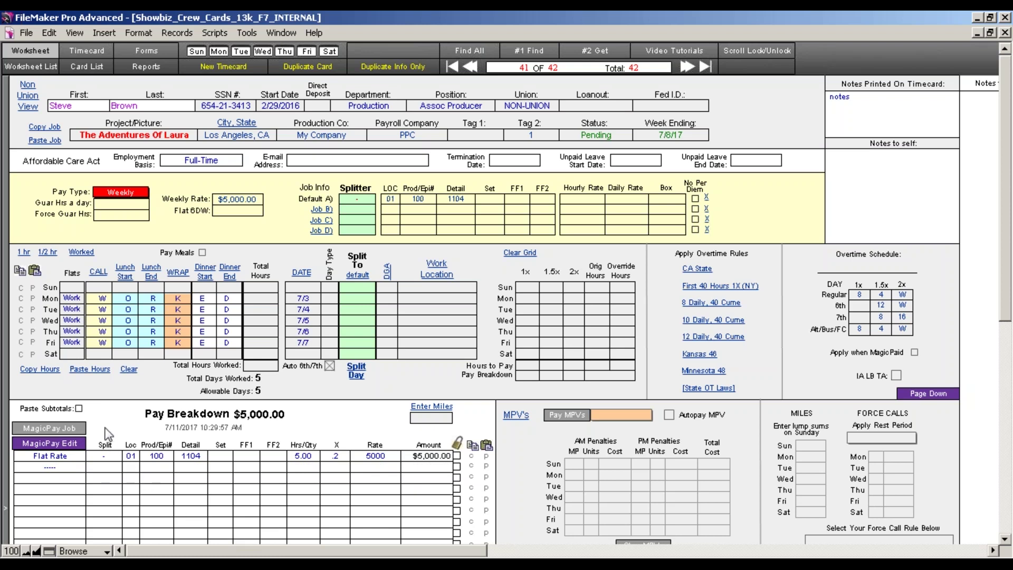
# Mark Saturday 7/8 as Work and recalculate, adding a $1,500.00 6th Day line for $6,500.00.
pyautogui.click(74, 353)
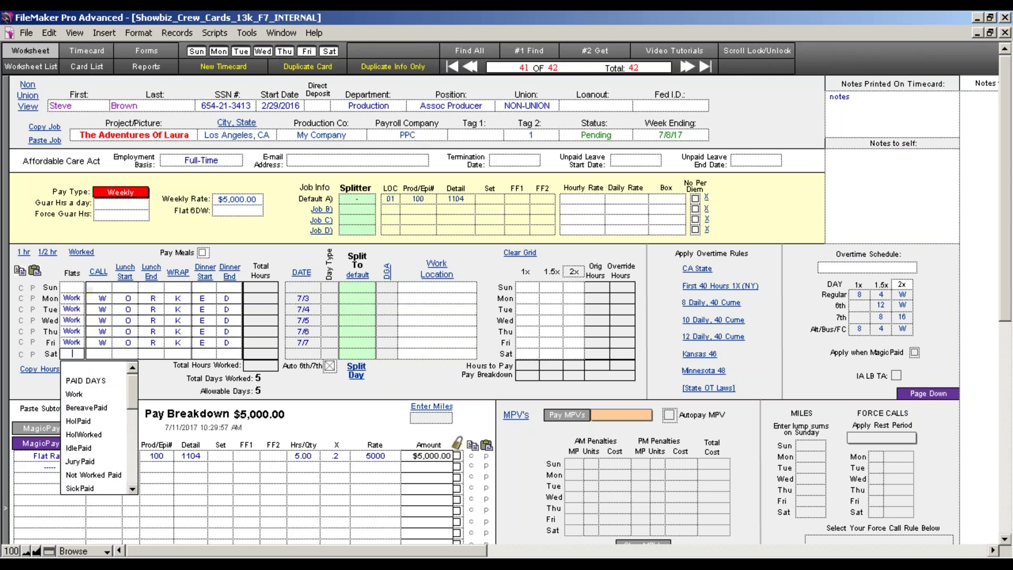
pyautogui.click(75, 394)
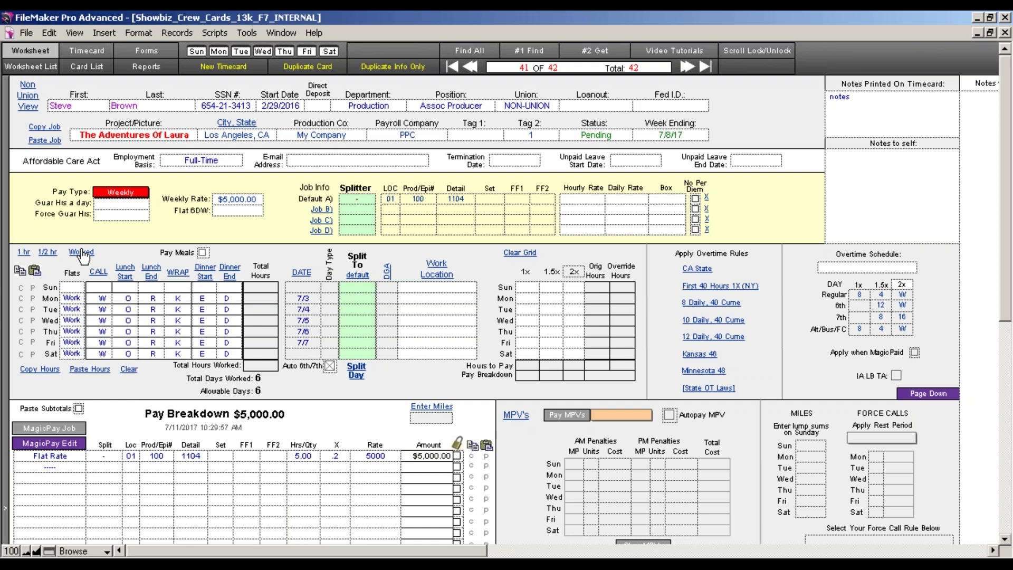
pyautogui.click(71, 287)
pyautogui.moveTo(136, 332); pyautogui.dragTo(136, 422)
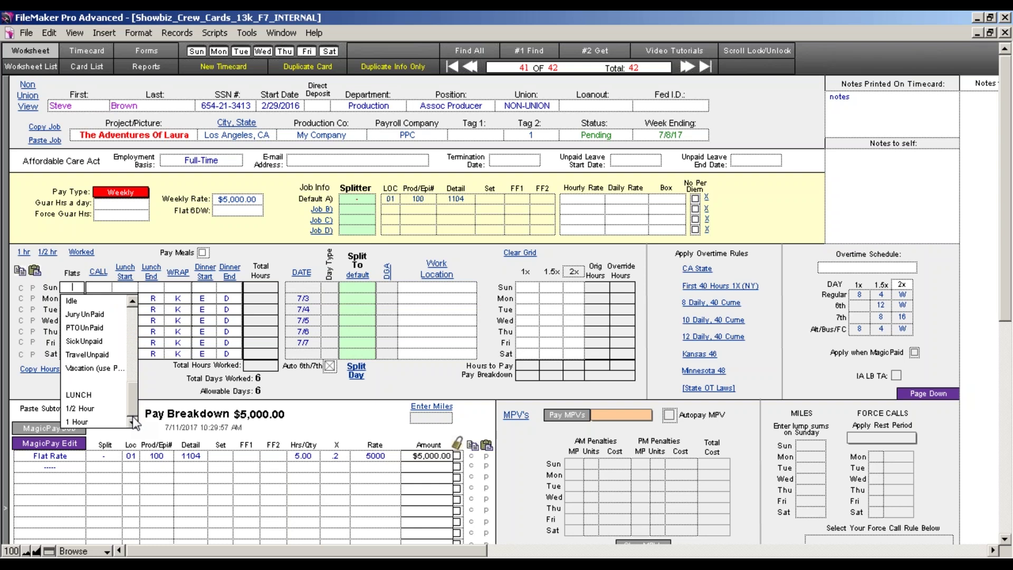
pyautogui.moveTo(135, 422); pyautogui.dragTo(124, 331)
pyautogui.click(124, 328)
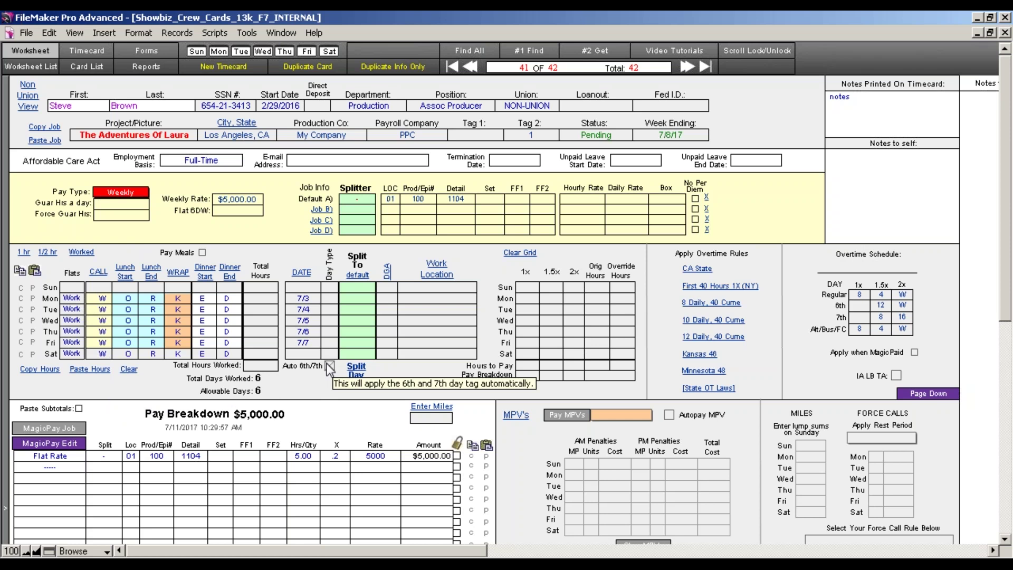
pyautogui.click(65, 430)
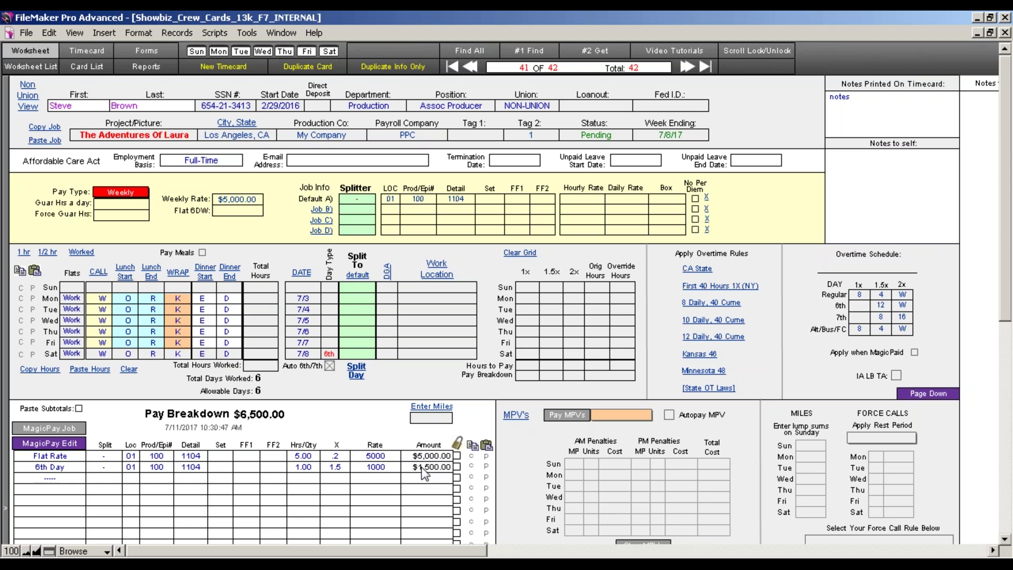
# Mark Sunday 7/2 as Work and recalculate for a $2,000.00 7th Day line, then uncheck Auto 6th/7th.
pyautogui.click(329, 365)
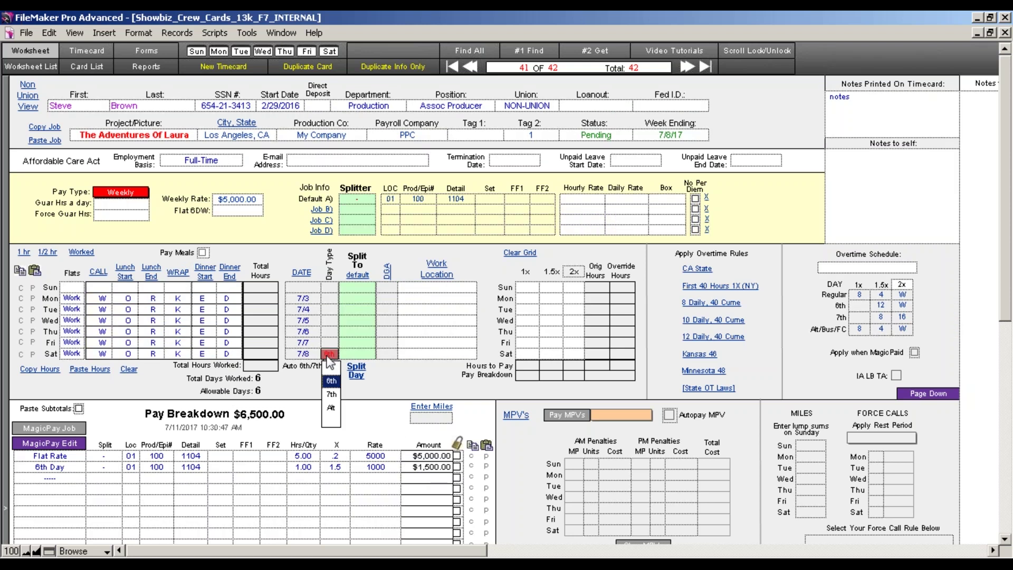
pyautogui.click(72, 287)
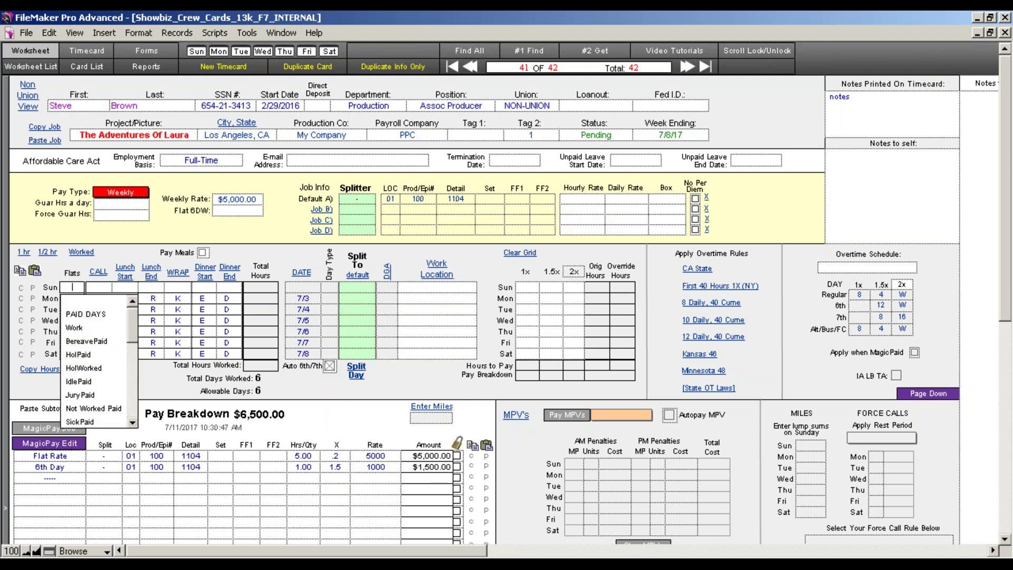
pyautogui.click(78, 328)
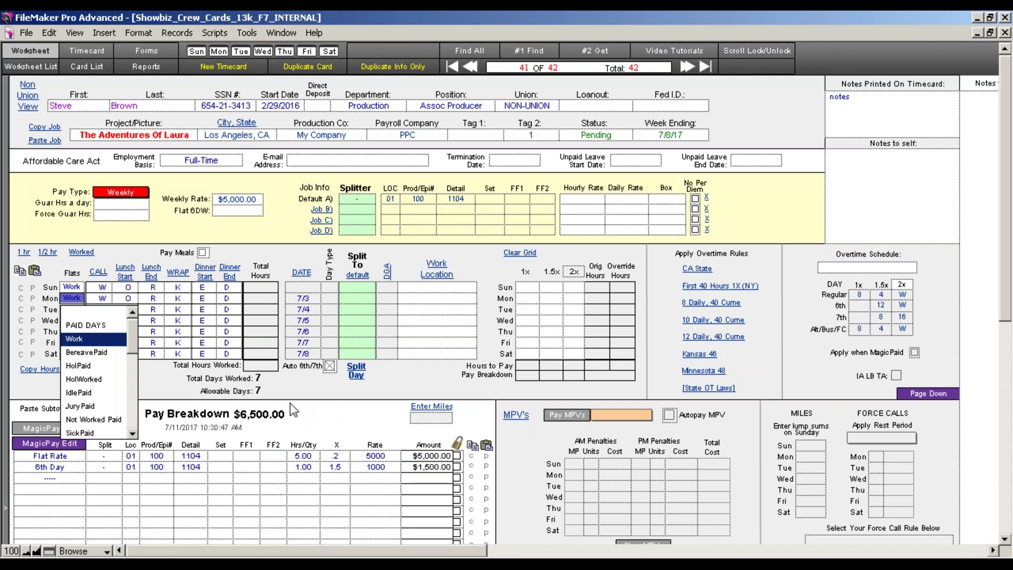
pyautogui.click(52, 428)
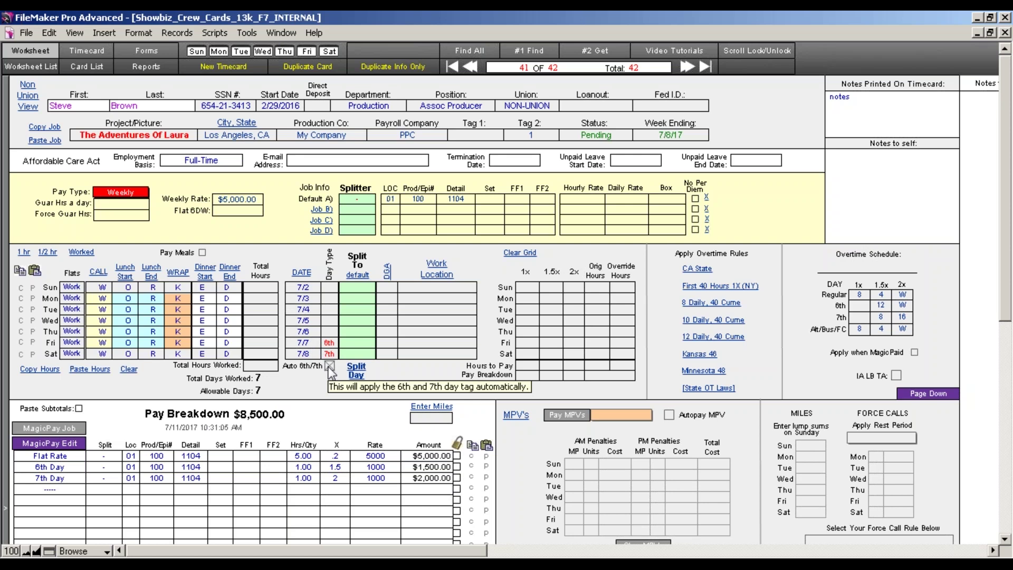
pyautogui.click(329, 367)
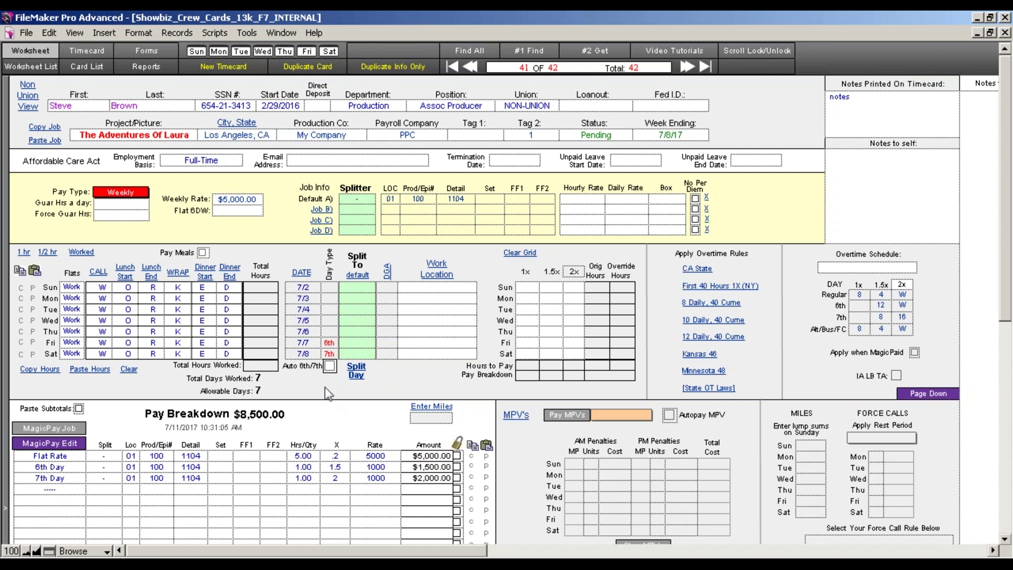
# Tag 7/7 and 7/8 with Day Type 6th and recalculate the pay.
pyautogui.click(330, 353)
pyautogui.click(331, 381)
pyautogui.click(328, 344)
pyautogui.click(330, 370)
pyautogui.click(316, 384)
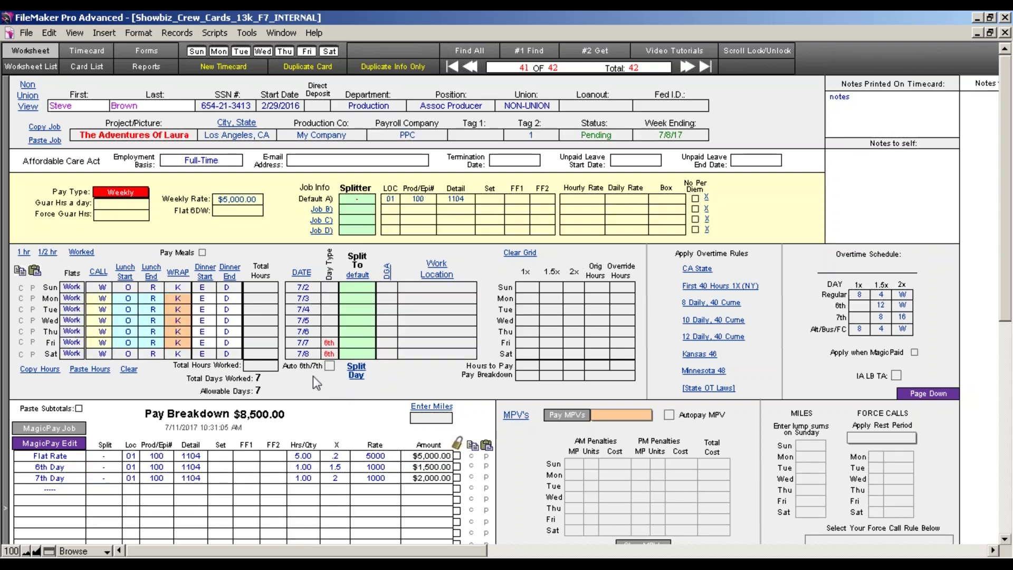
pyautogui.click(54, 430)
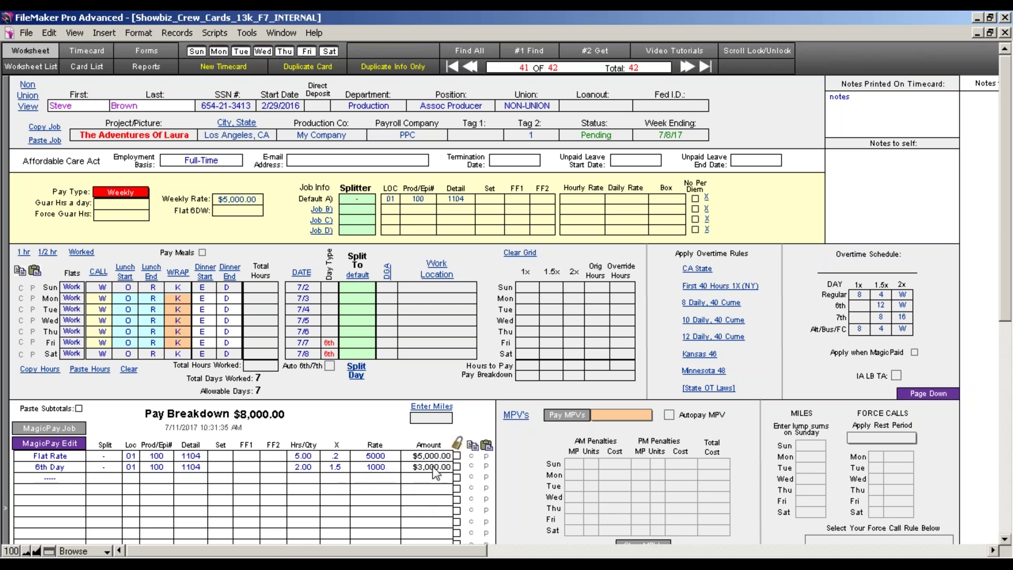
# Clear both 6th tags and recalculate to a single 7-day $7,000.00 Flat Rate line.
pyautogui.click(332, 355)
pyautogui.press('BackSpace')
pyautogui.click(330, 344)
pyautogui.press('BackSpace')
pyautogui.click(342, 404)
pyautogui.click(80, 441)
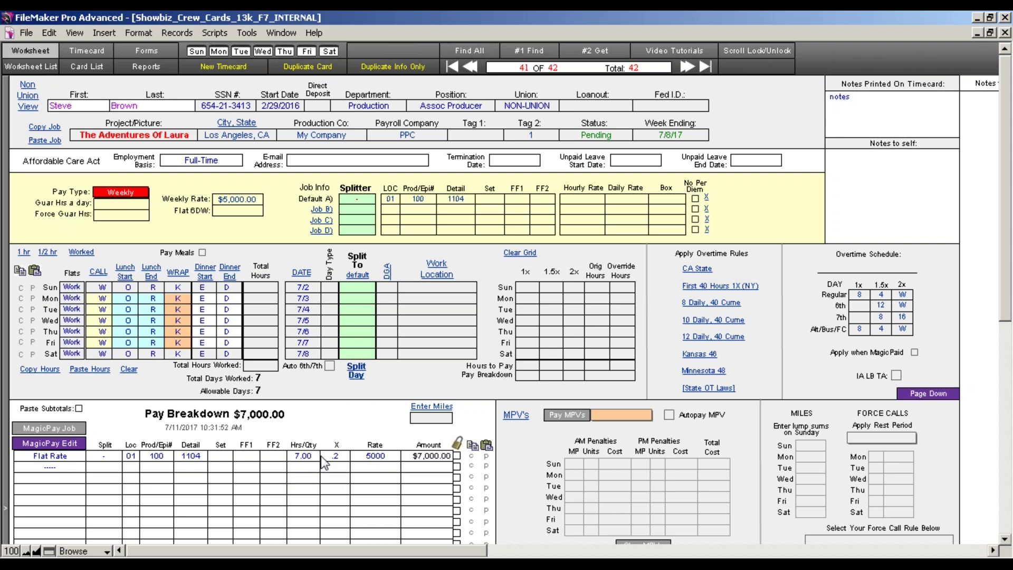
# Set Flat 6DW to Don't Pay 6/7th Days.
pyautogui.click(227, 212)
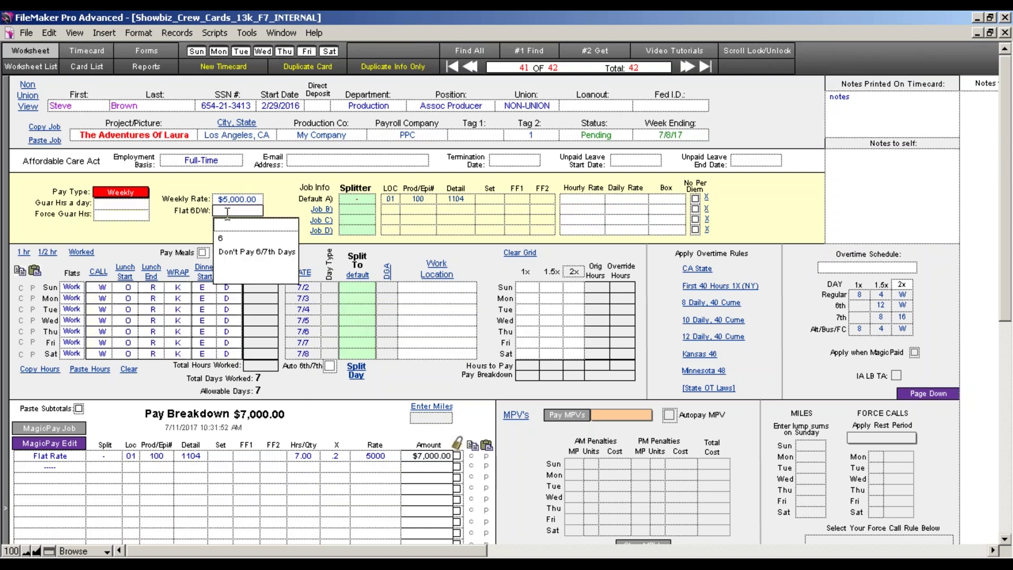
pyautogui.click(239, 253)
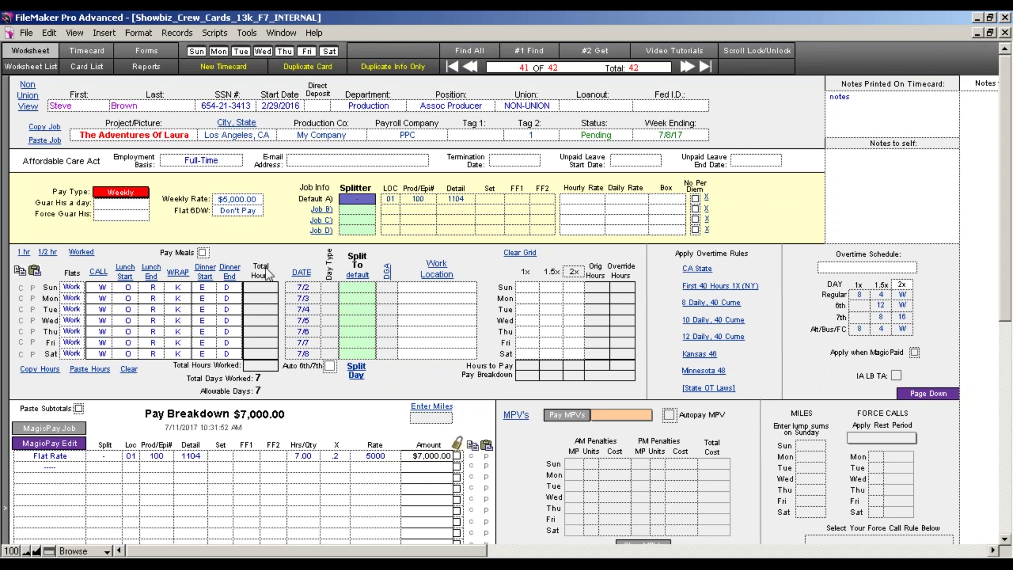
pyautogui.click(240, 214)
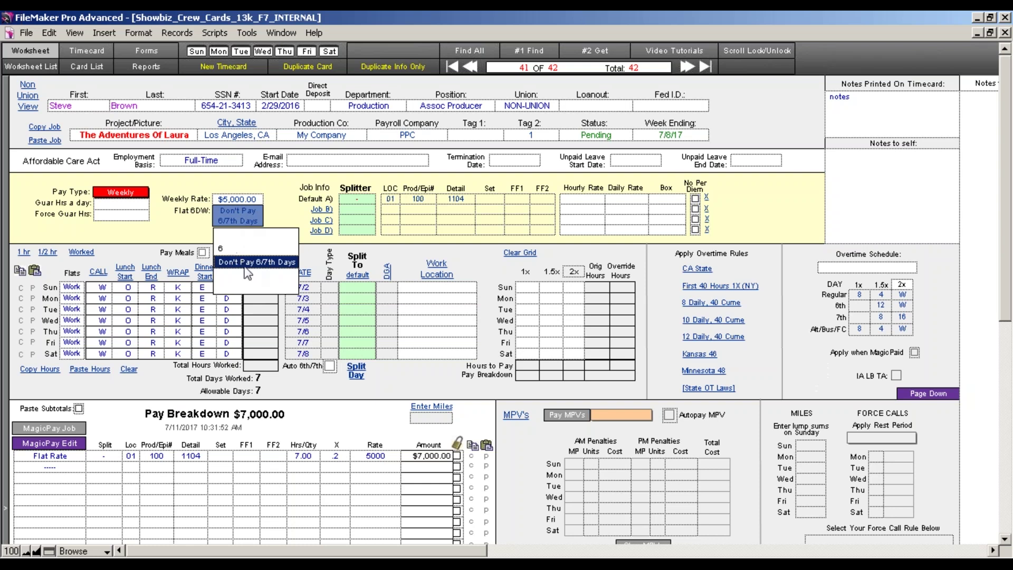
pyautogui.click(176, 421)
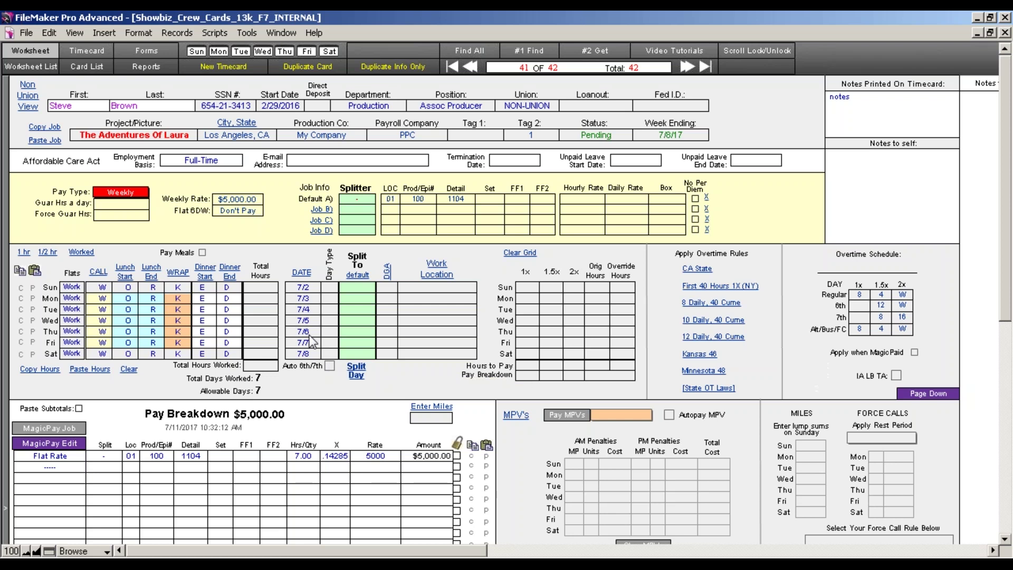
# Clear Monday's Work entry so Monday is no longer a worked day.
pyautogui.click(79, 300)
pyautogui.press('BackSpace')
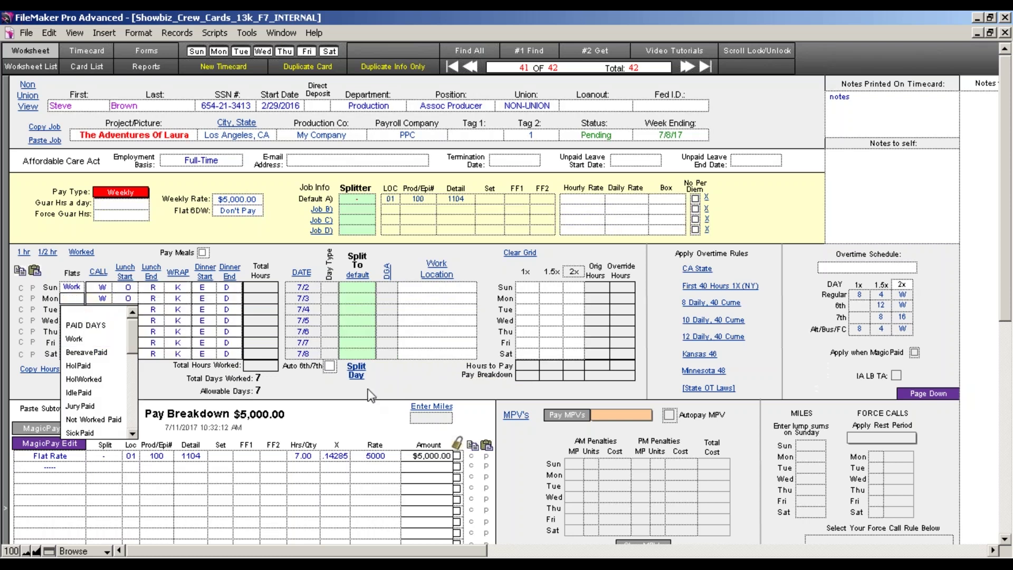
pyautogui.click(356, 390)
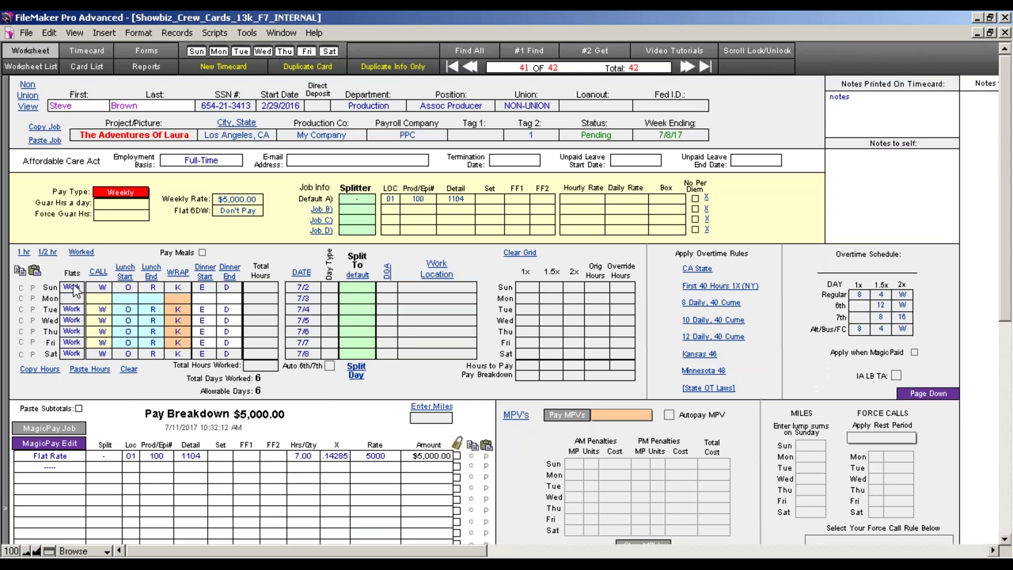
pyautogui.click(329, 289)
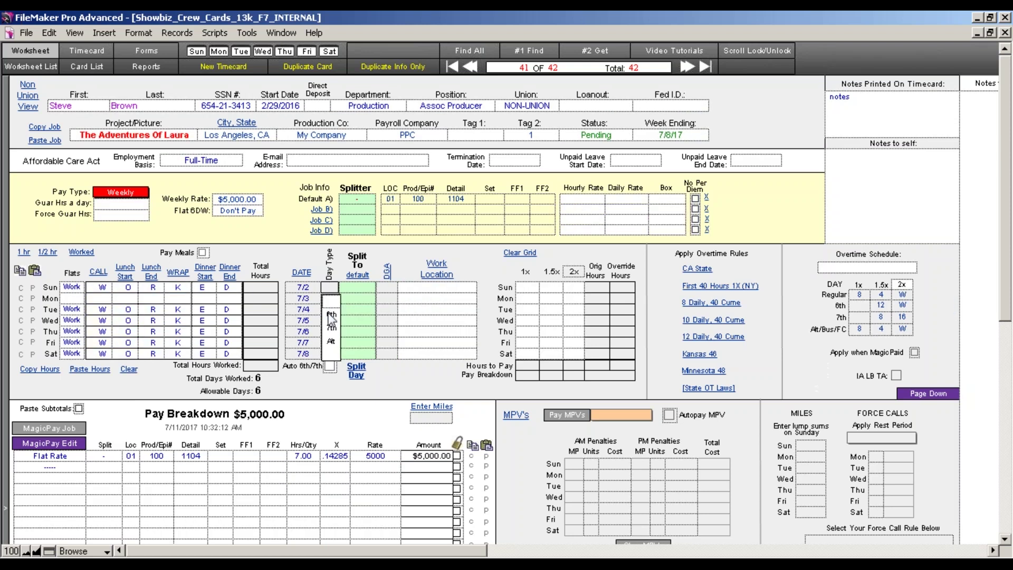
# Tag Sunday 7/2 as a 6th day, giving a $1,500.00 6th Day line, then clear the tag.
pyautogui.click(331, 316)
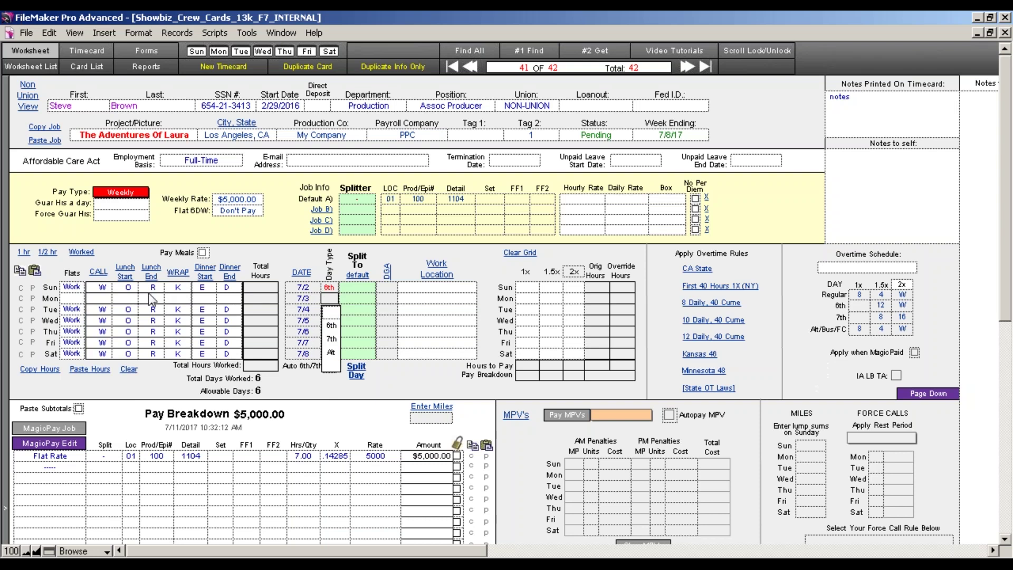
pyautogui.click(306, 390)
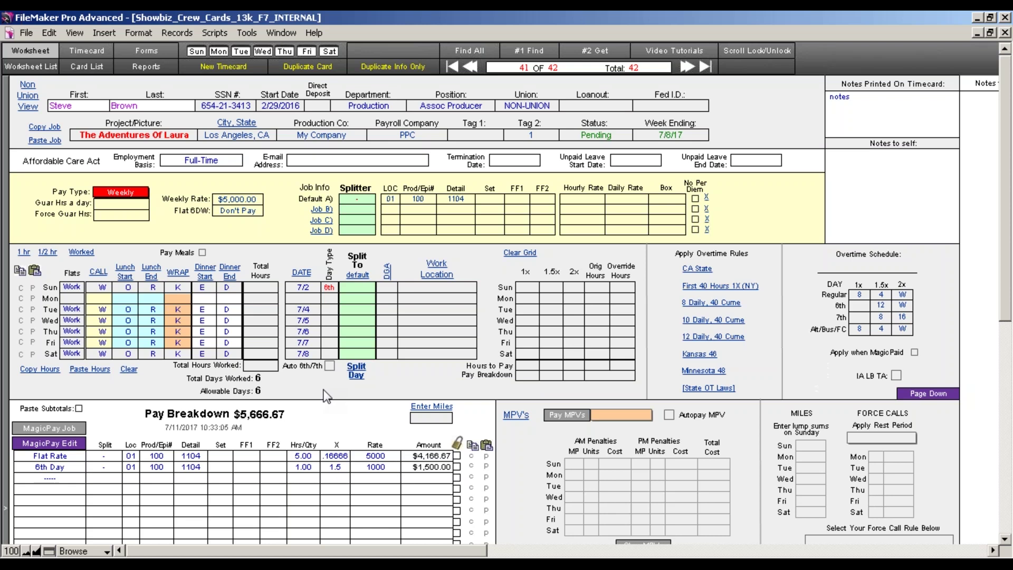
pyautogui.click(326, 288)
pyautogui.click(329, 301)
# Wipe the hours grid and refill Monday–Friday, 7/3–7/7, as worked days.
pyautogui.click(129, 370)
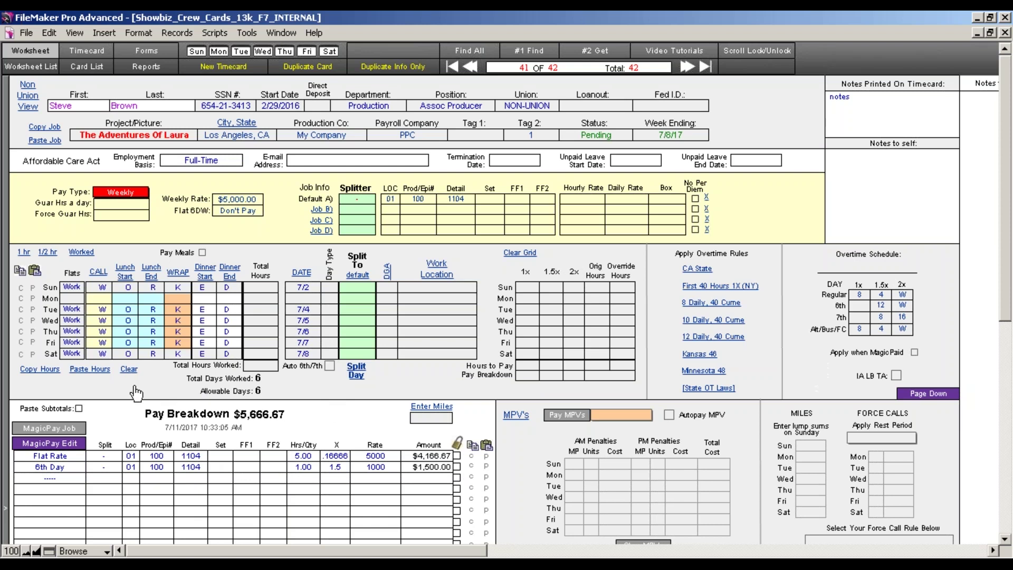
pyautogui.click(76, 255)
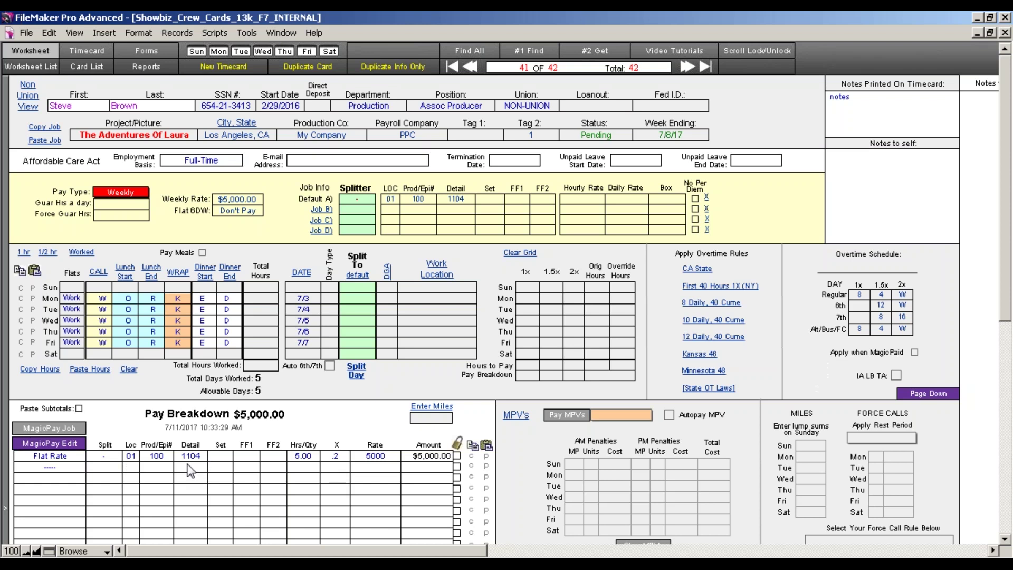
# Change the crew member's Pay Type from Weekly to Daily.
pyautogui.click(120, 193)
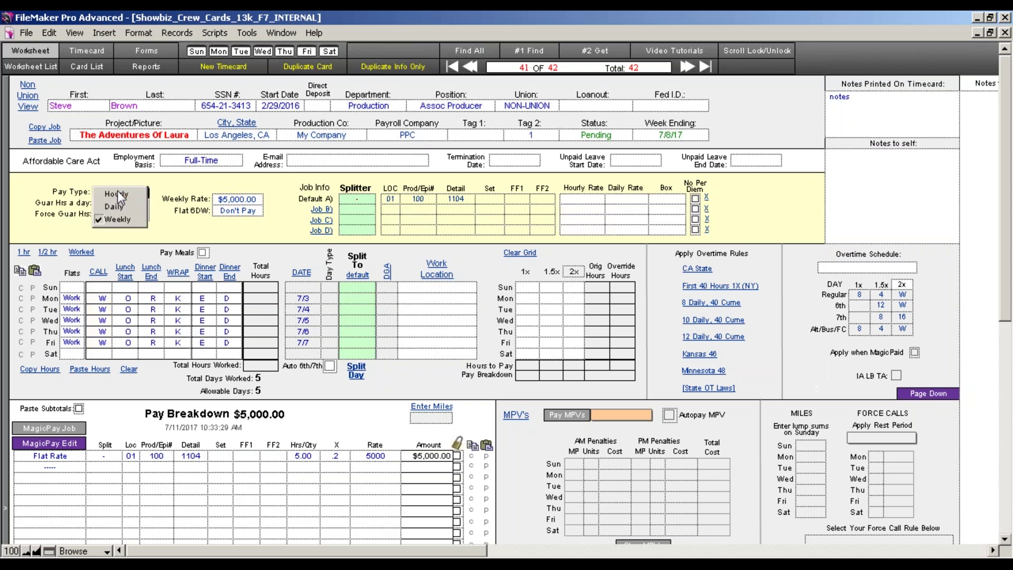
pyautogui.click(119, 207)
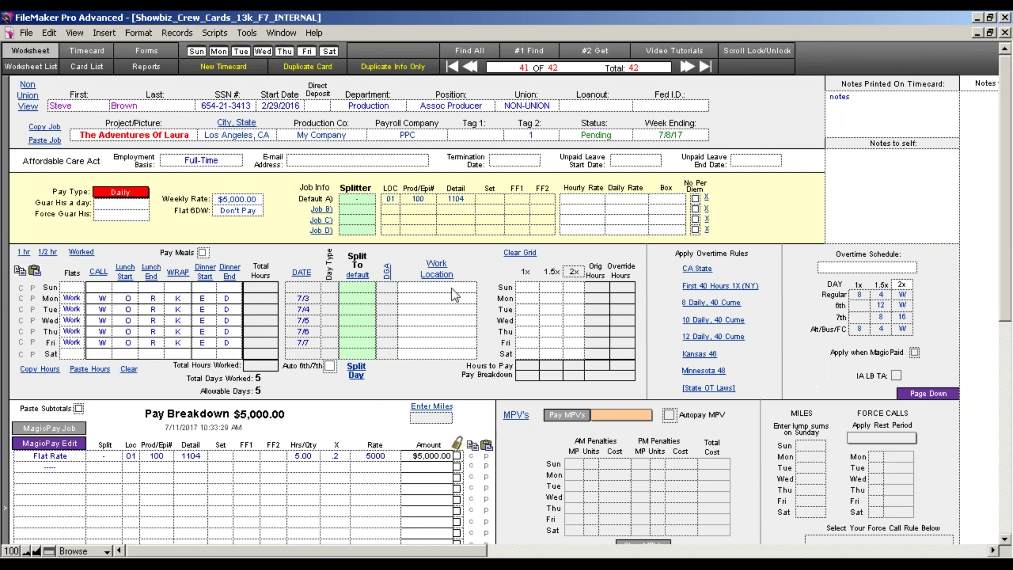
pyautogui.click(259, 203)
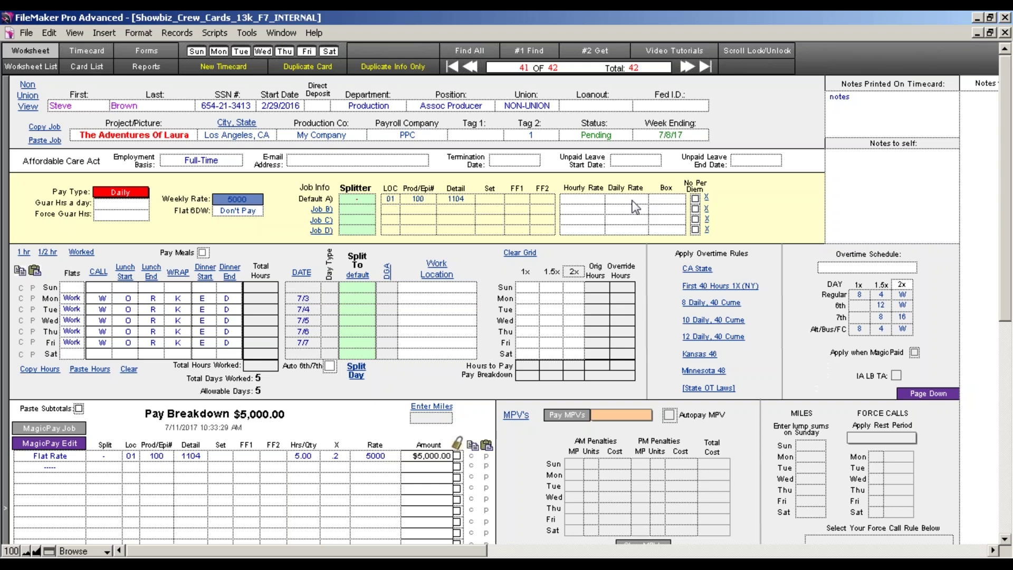
# Enter a $1,000.00 Daily Rate for Default A.
pyautogui.click(622, 200)
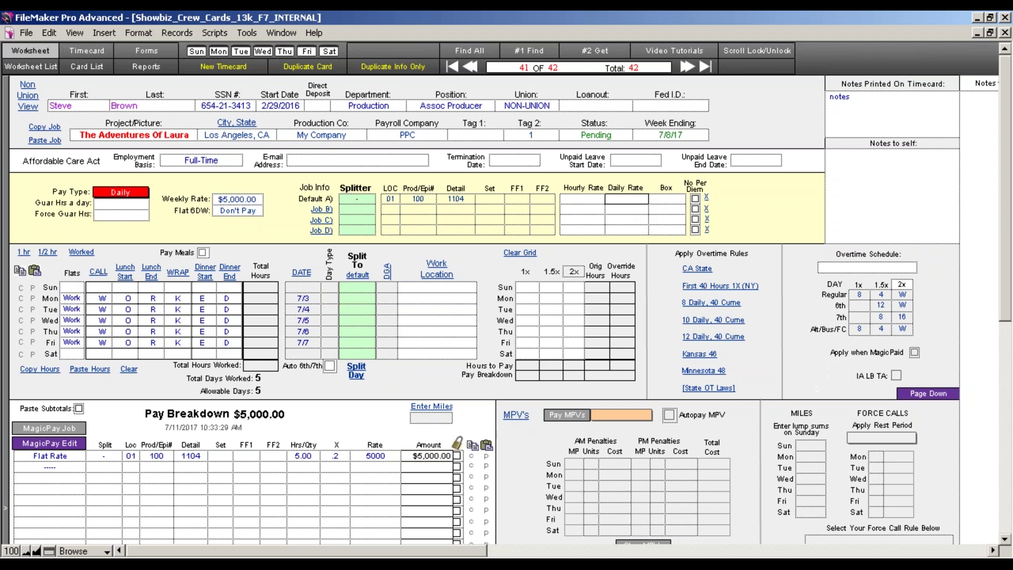
pyautogui.write('1000')
pyautogui.press('Tab')
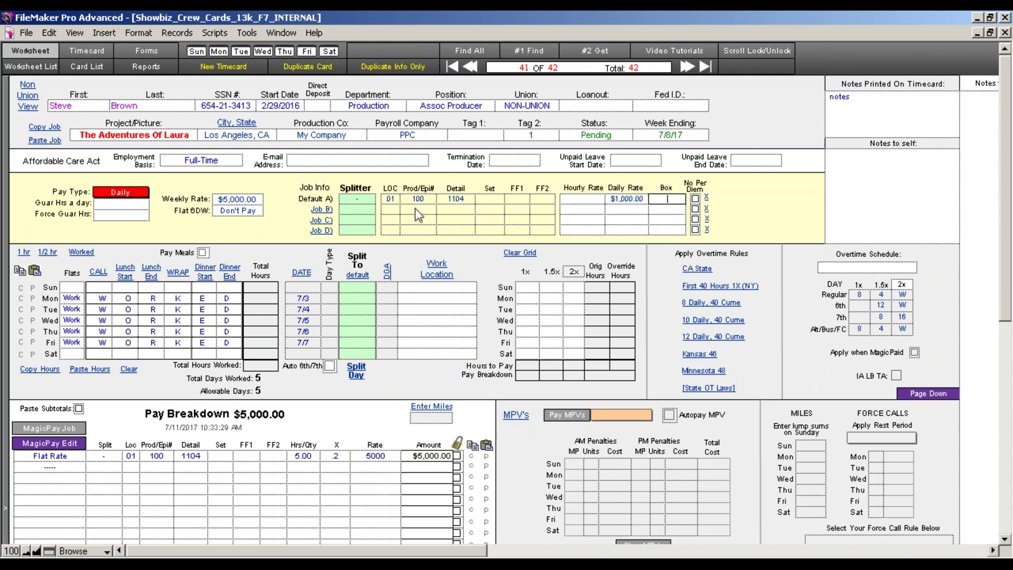
# Copy the default job codes into Job B and set its Daily Rate to $1,234.00.
pyautogui.click(321, 211)
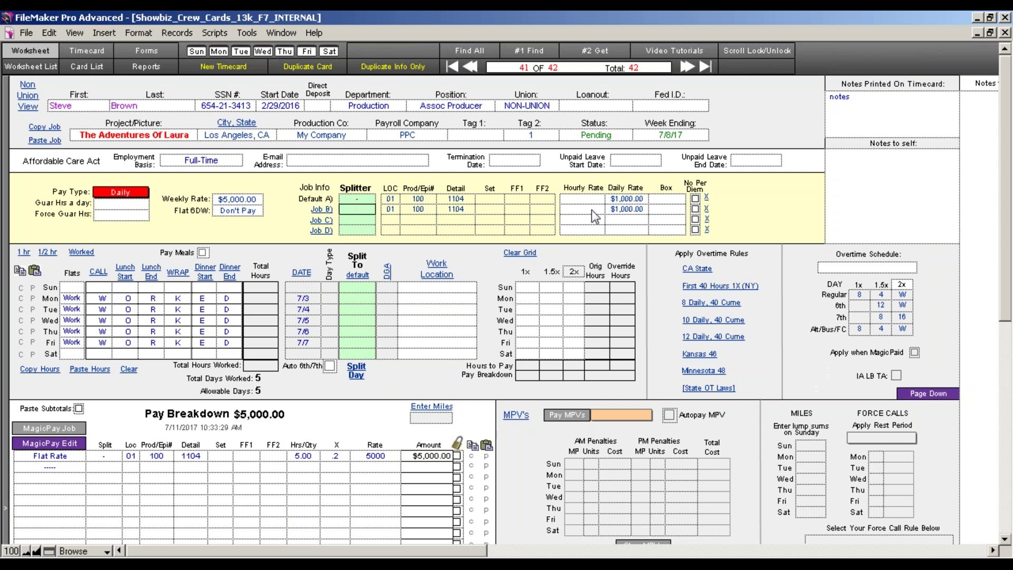
pyautogui.click(626, 210)
pyautogui.write('1234')
pyautogui.press('Tab')
pyautogui.click(359, 210)
pyautogui.click(363, 210)
pyautogui.click(368, 203)
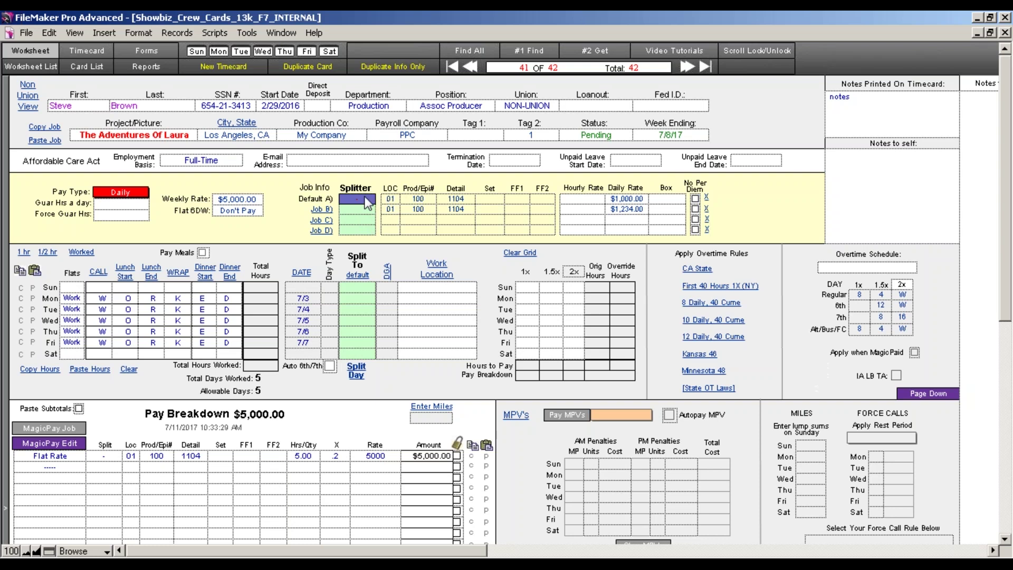
# Enter RERATE in Job B's splitter cell beside its $1,234.00 daily rate and commit the record.
pyautogui.click(365, 211)
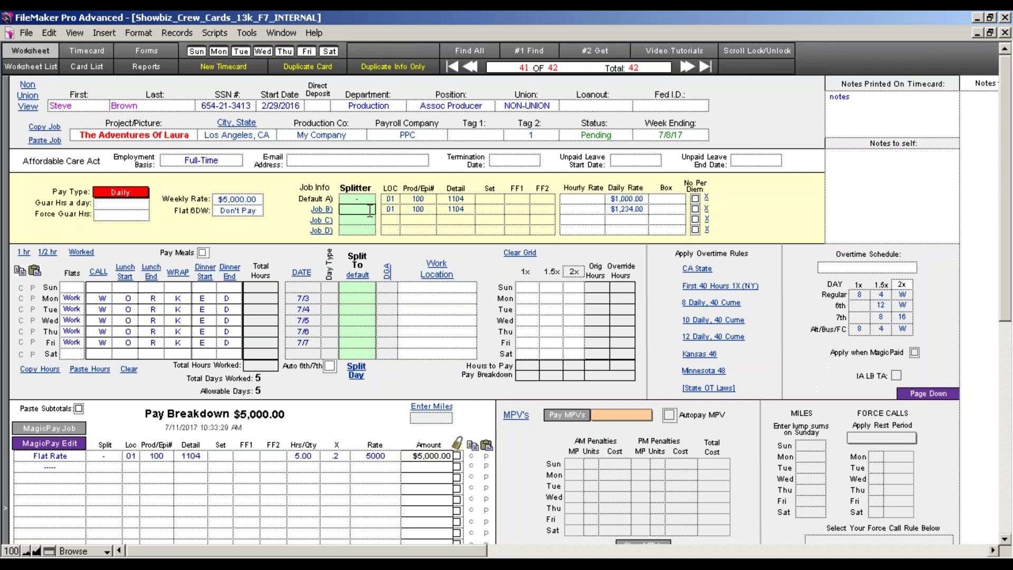
pyautogui.write('RERATE')
pyautogui.click(262, 235)
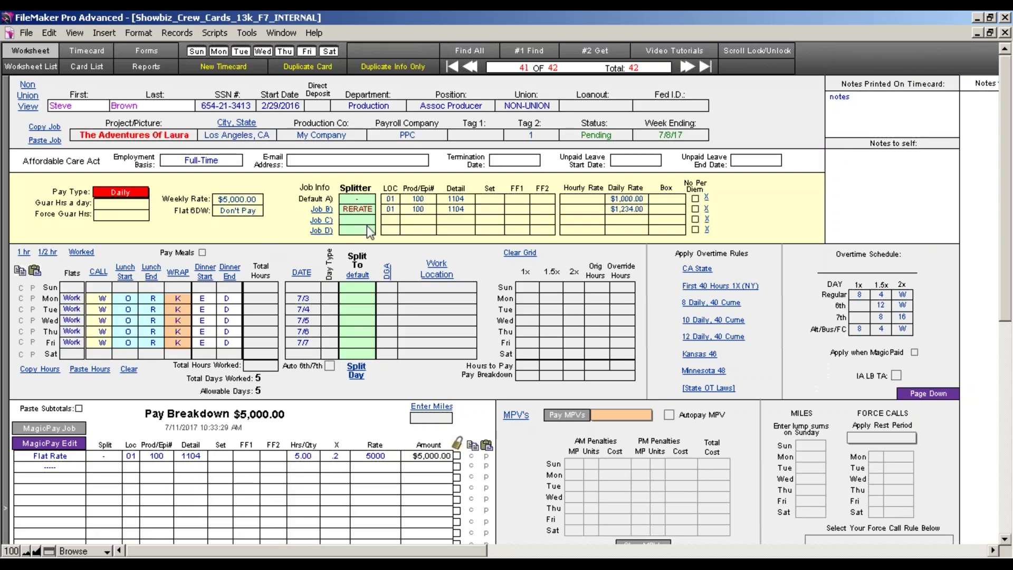
pyautogui.click(430, 210)
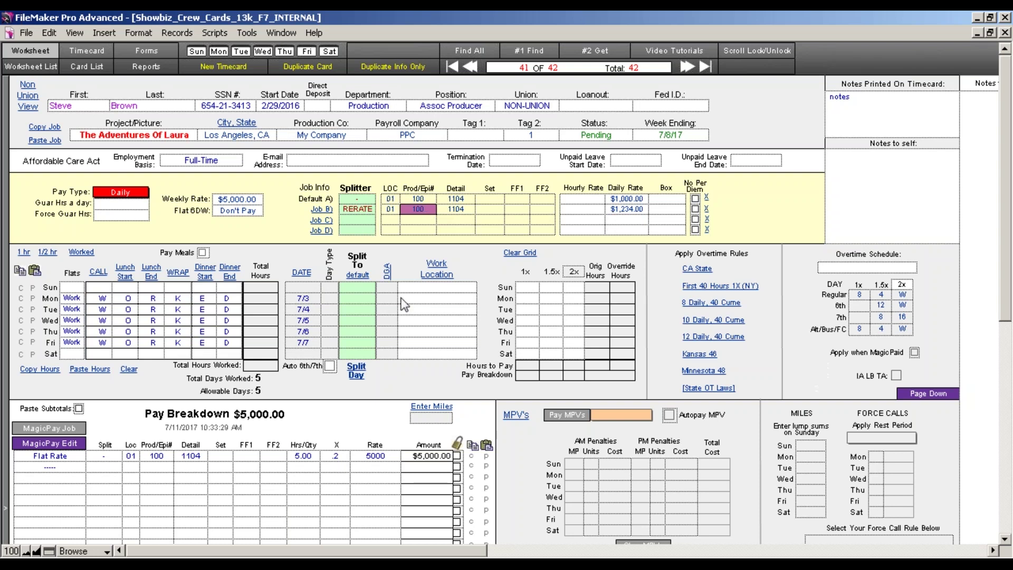
pyautogui.click(282, 234)
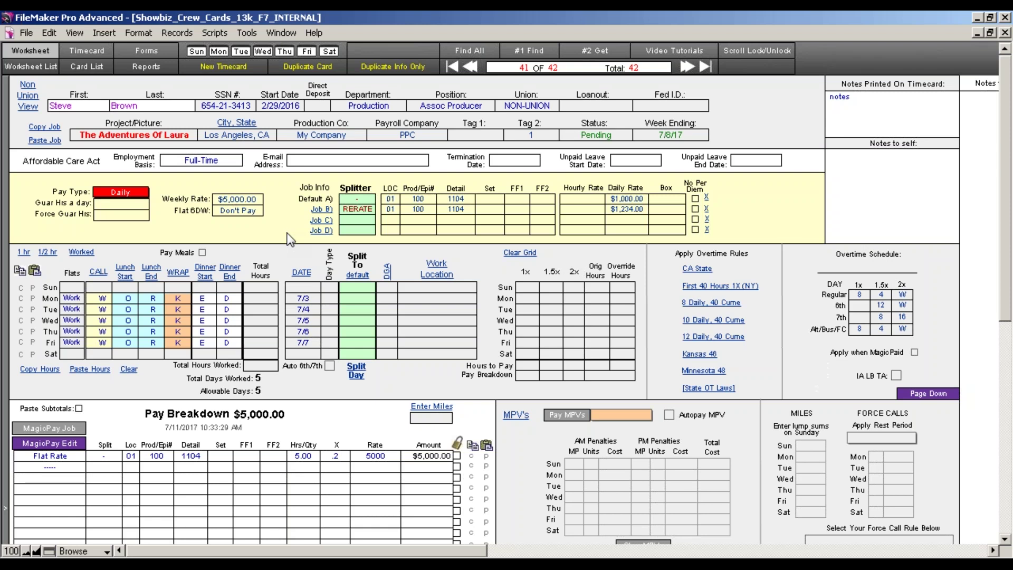
# Drag the RERATE label from Job B's splitter into the Split To cell of Friday 7/7.
pyautogui.click(346, 209)
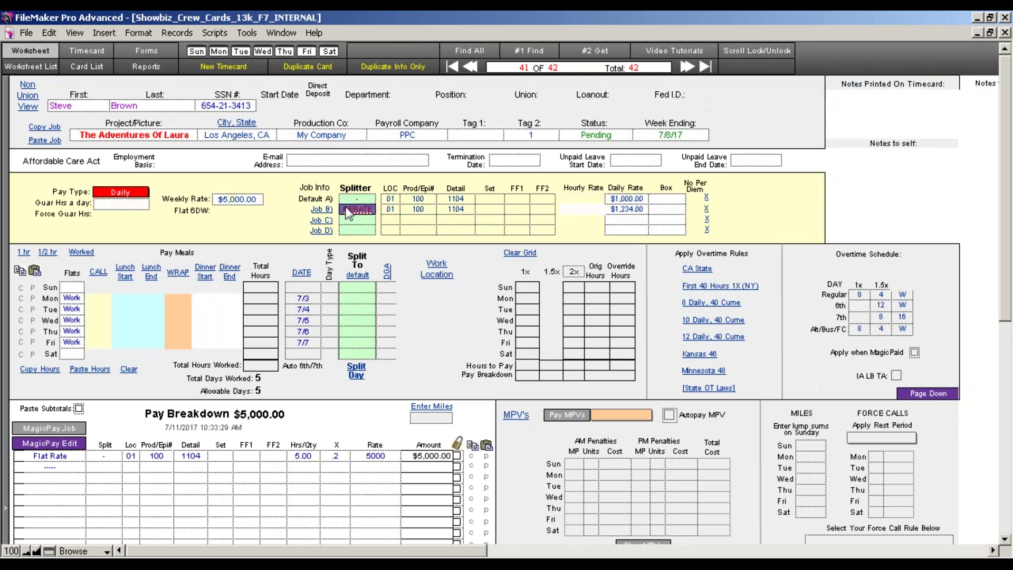
pyautogui.moveTo(348, 212); pyautogui.dragTo(363, 321)
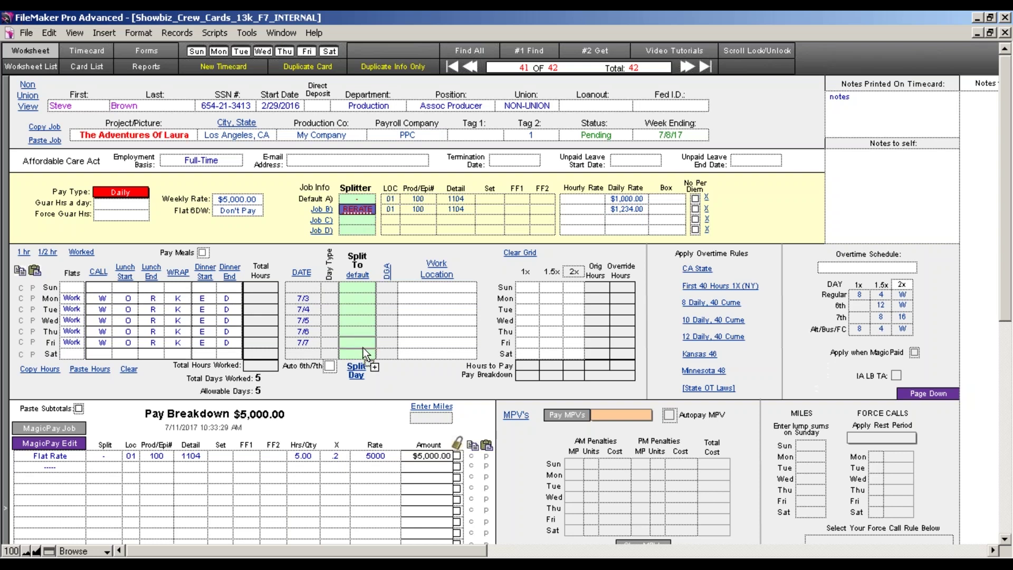
pyautogui.moveTo(363, 348); pyautogui.dragTo(364, 347)
# Recalculate pay with MagicPay to $5,234.00, preview the Timecard, then return to edit Job B's Prod/Epi#.
pyautogui.click(54, 448)
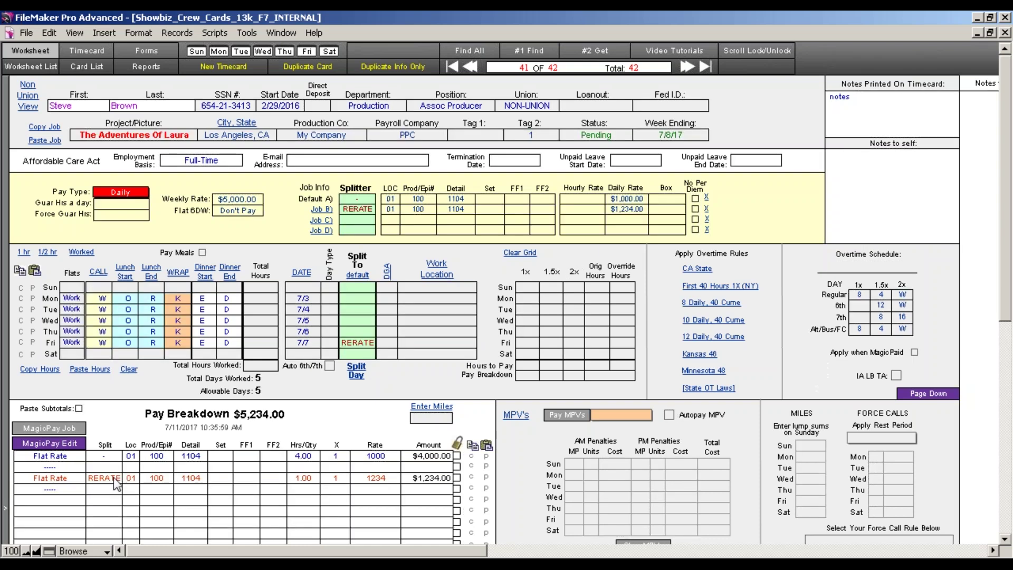
pyautogui.click(97, 51)
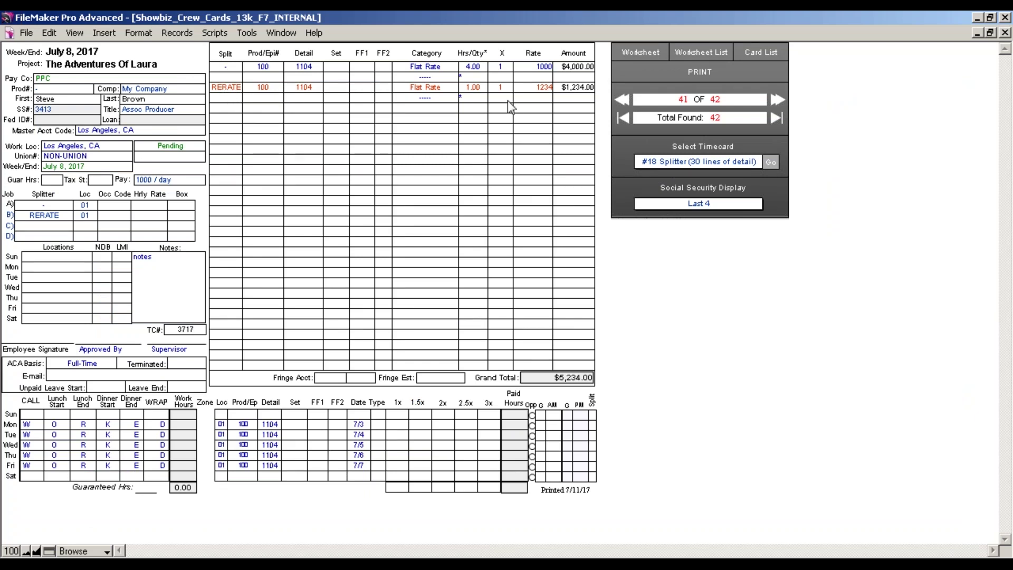
pyautogui.click(624, 54)
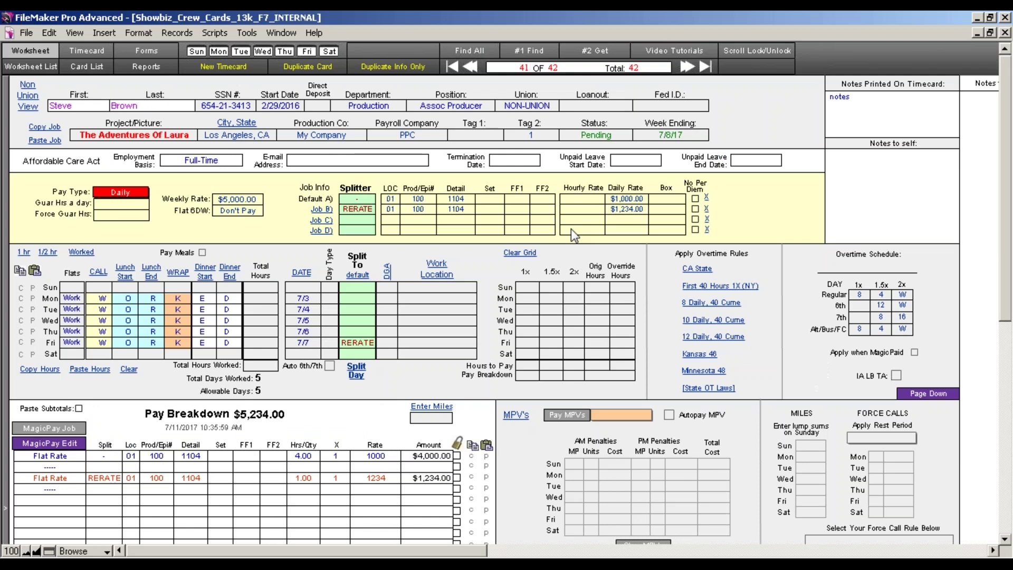
pyautogui.click(421, 210)
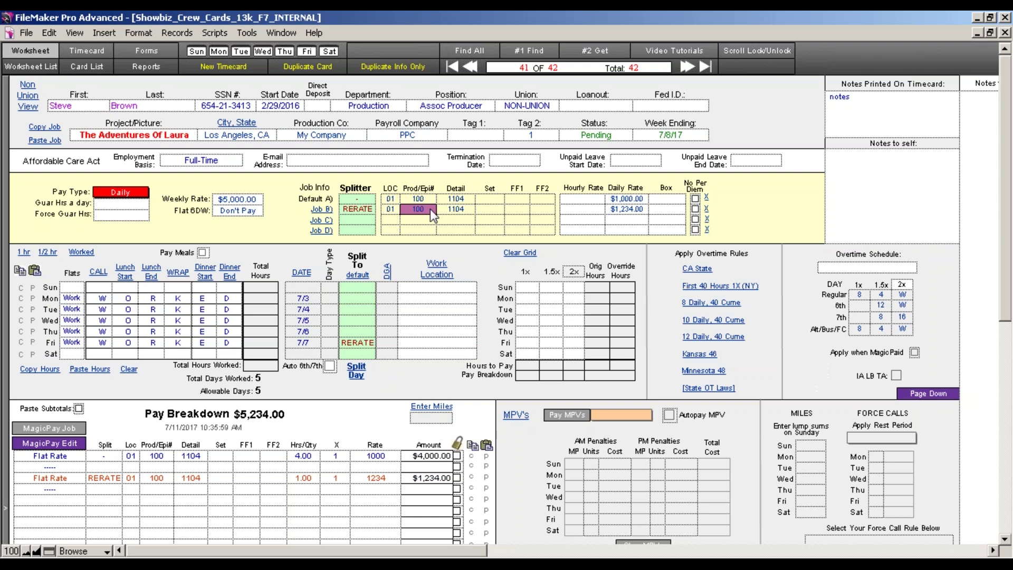
pyautogui.click(426, 210)
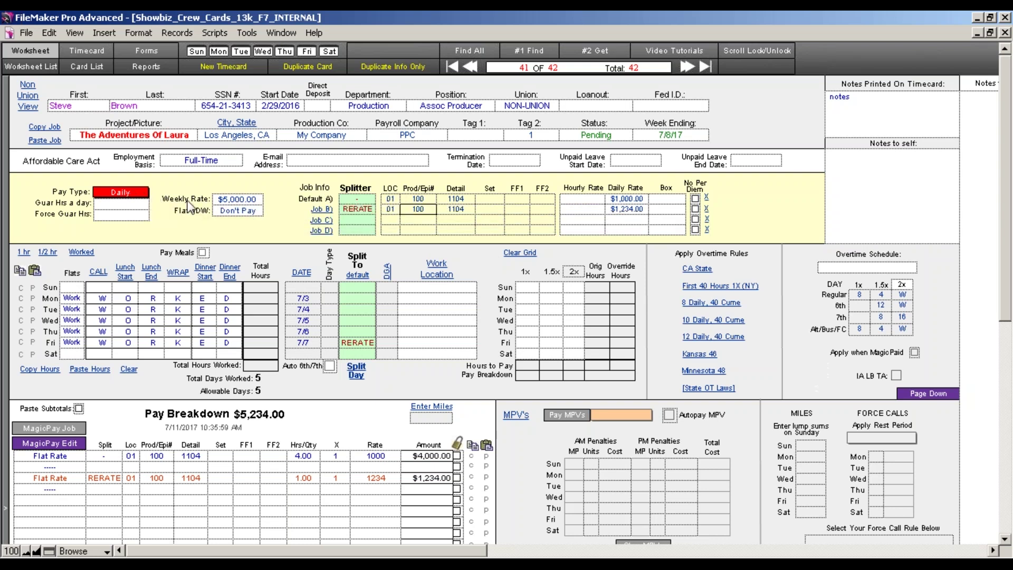
# Confirm the weekly and daily rate fields, then delete Friday's RERATE split entry.
pyautogui.click(628, 200)
pyautogui.click(628, 209)
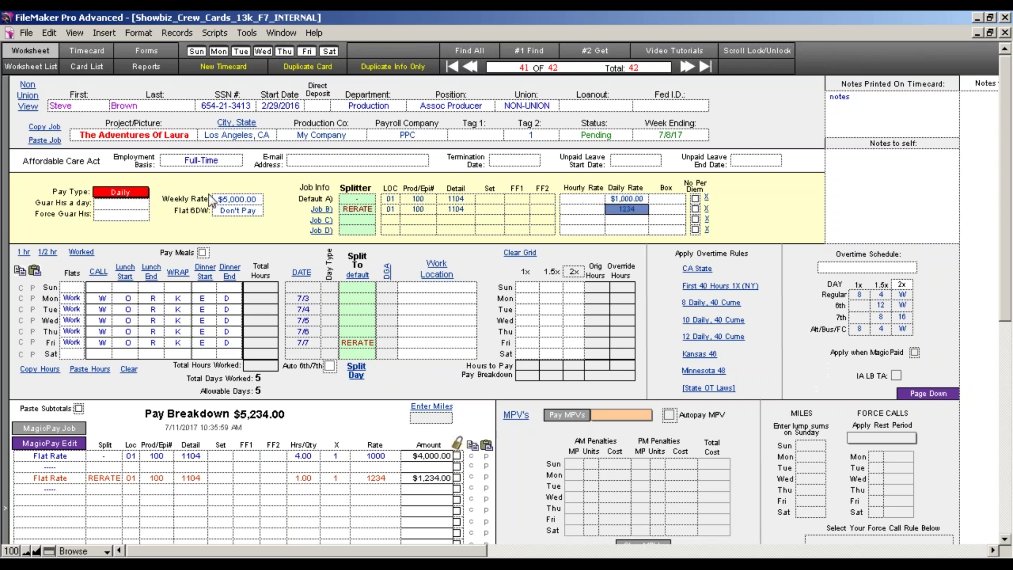
pyautogui.click(228, 201)
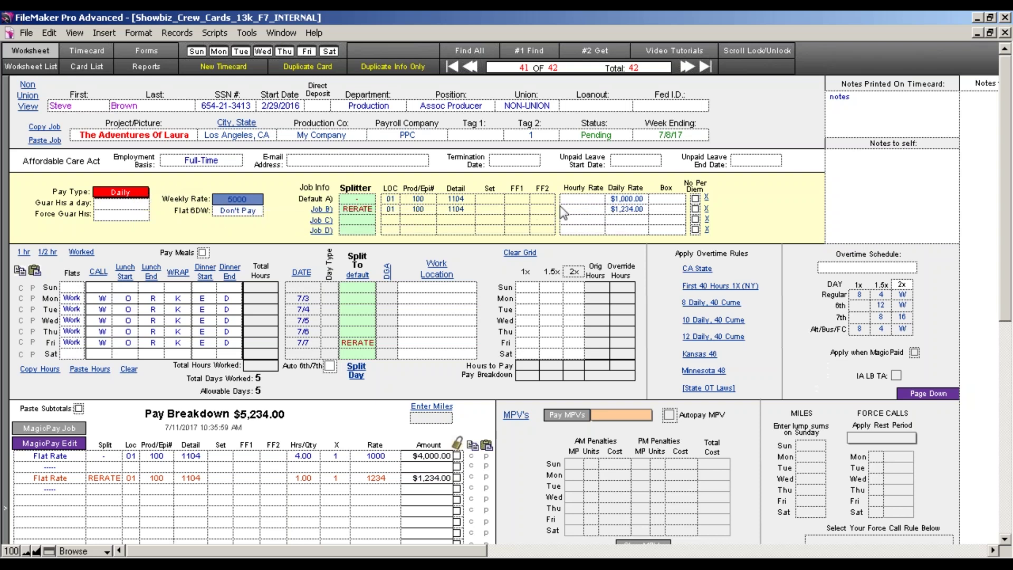
pyautogui.click(640, 198)
pyautogui.click(629, 212)
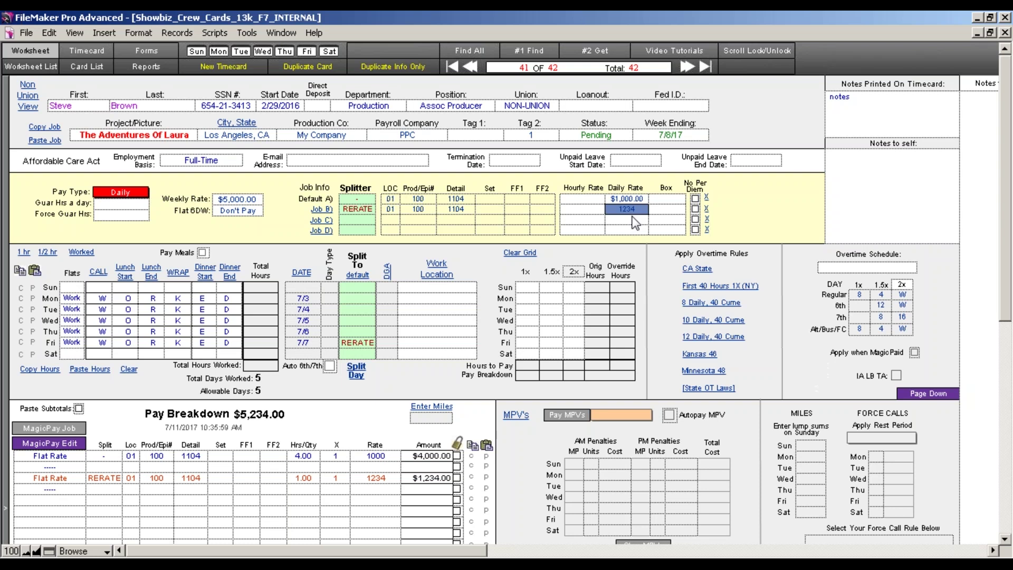
pyautogui.click(360, 343)
pyautogui.click(359, 344)
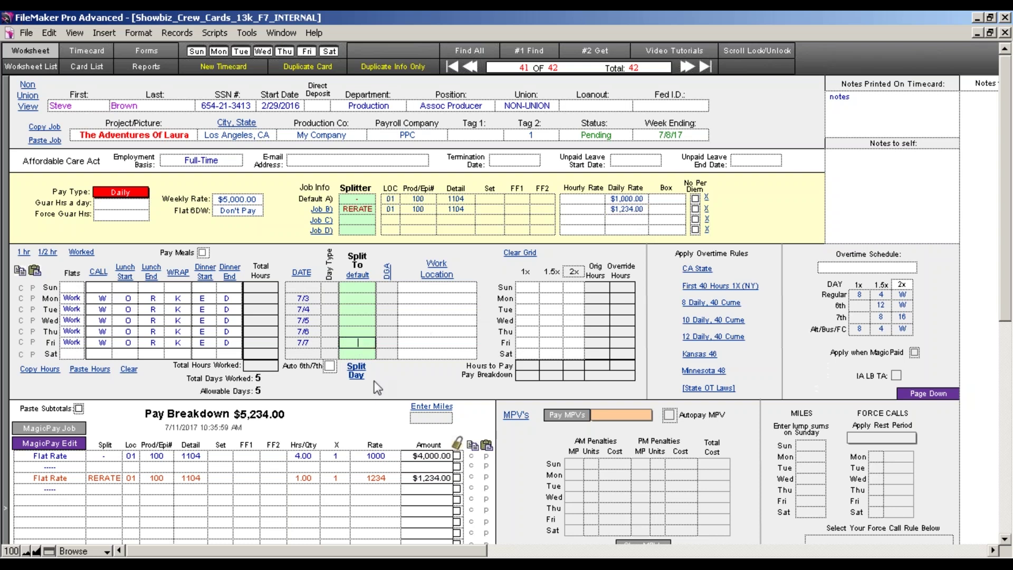
pyautogui.click(378, 382)
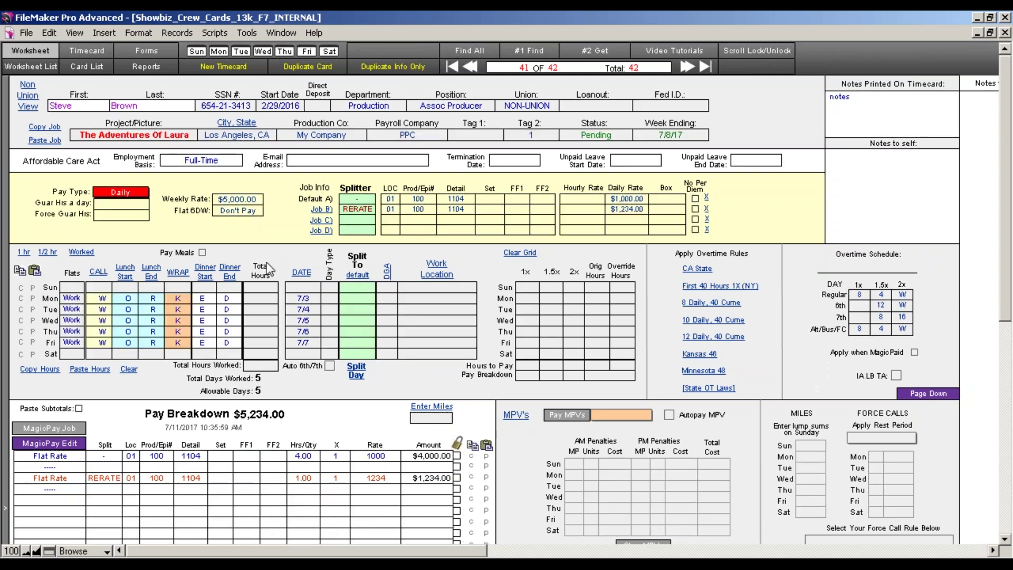
# Set pay type to Weekly and clear the weekly rate plus Default A and Job B daily rates.
pyautogui.click(132, 194)
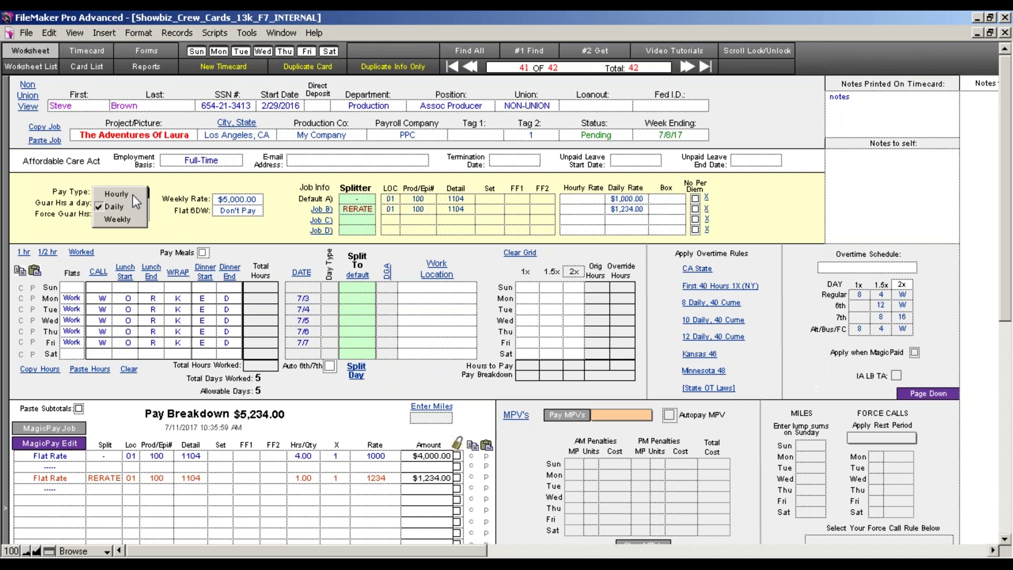
pyautogui.click(134, 219)
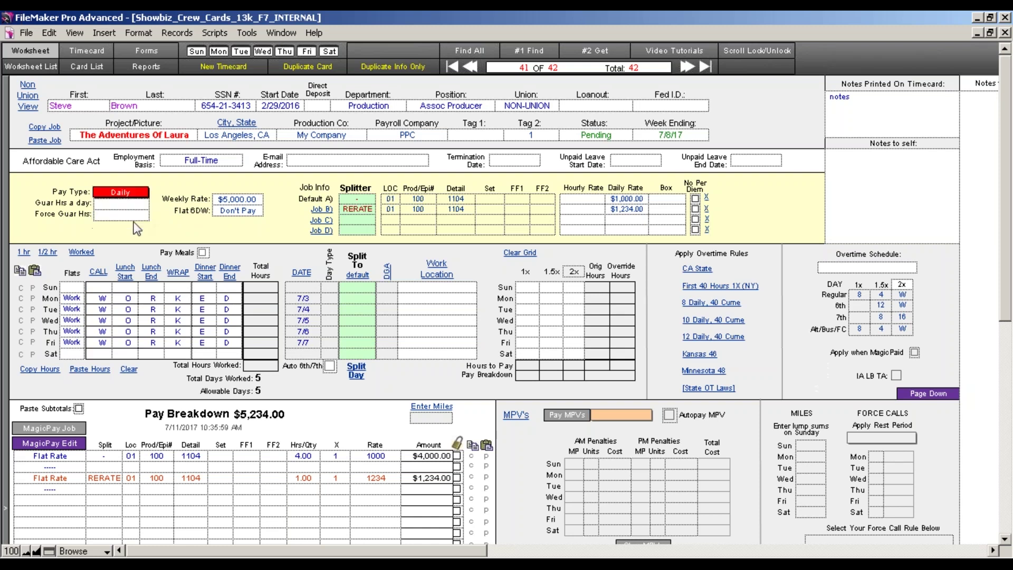
pyautogui.click(261, 204)
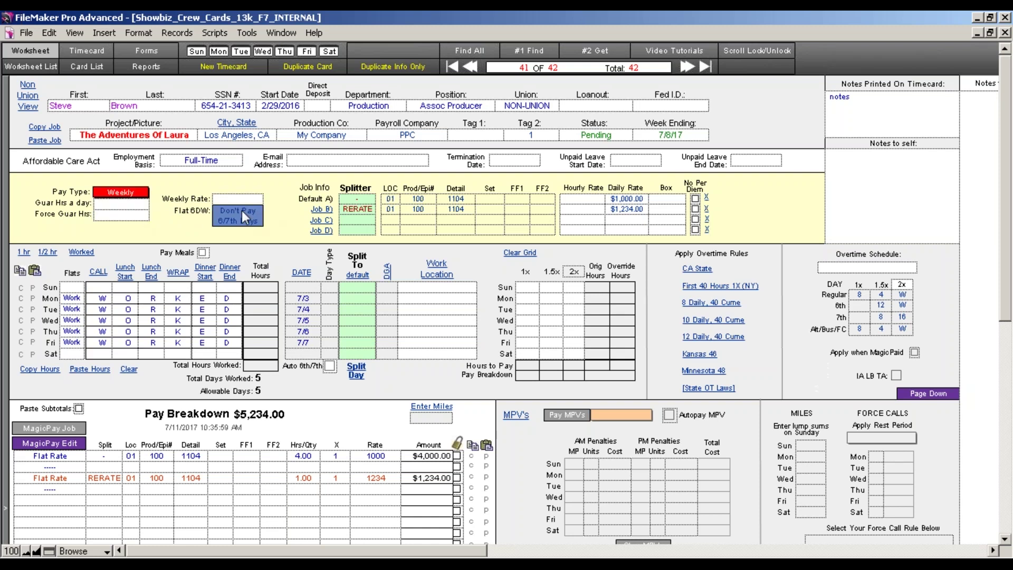
pyautogui.click(305, 226)
pyautogui.click(631, 198)
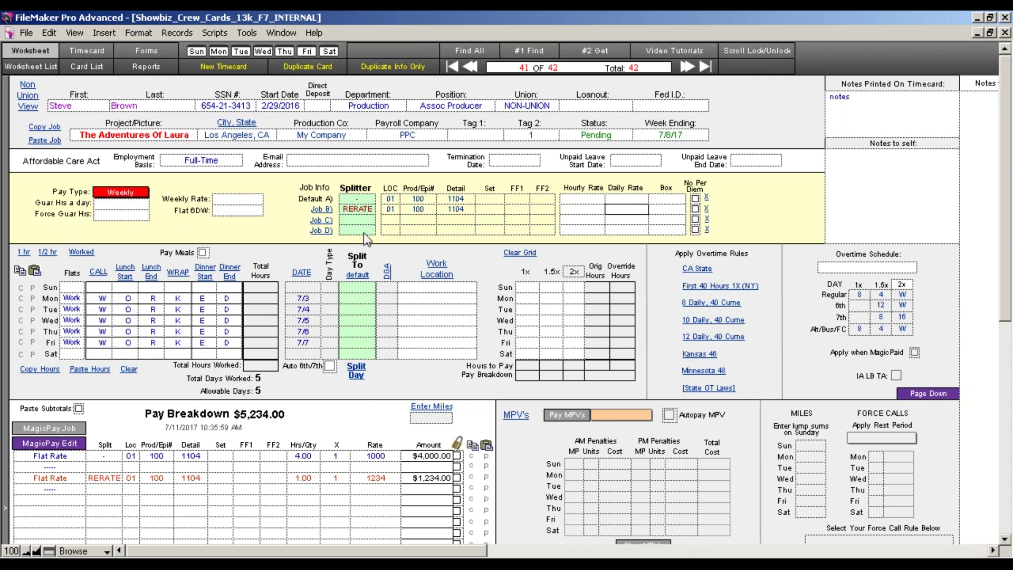
pyautogui.click(278, 229)
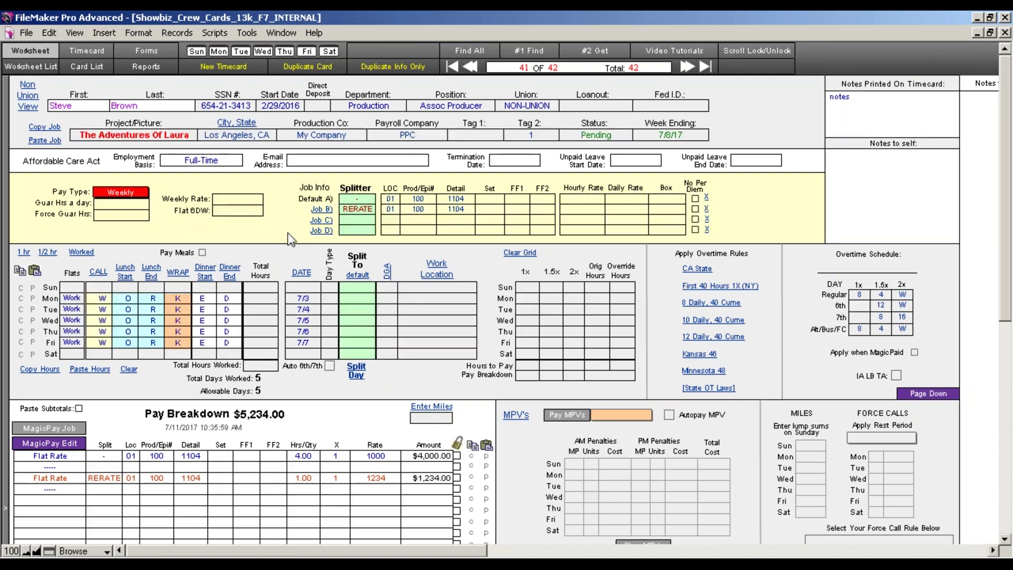
pyautogui.click(587, 202)
# Enter 25.25 as Default A's hourly rate, backspacing away the extra stray digits.
pyautogui.write('2')
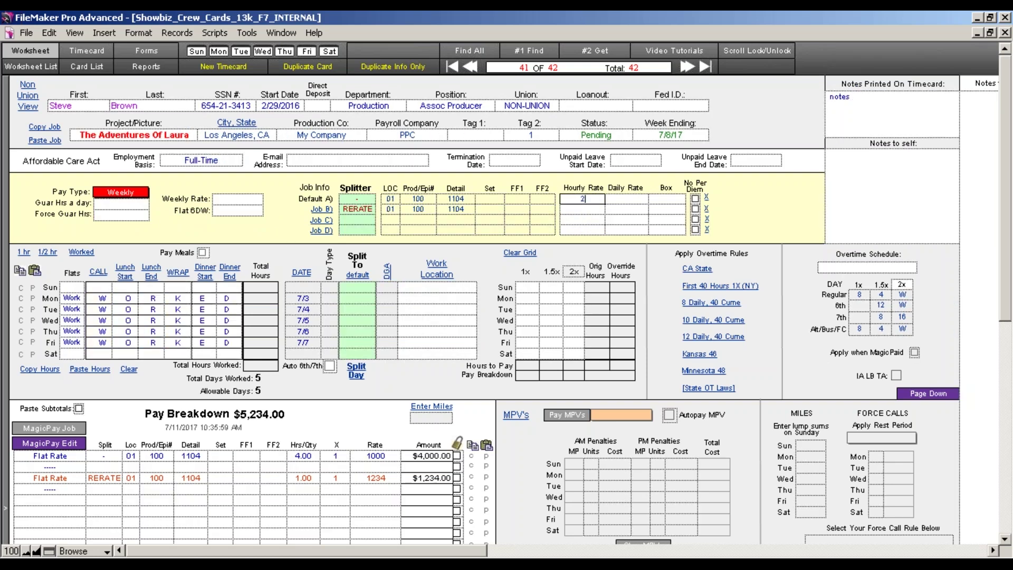
pyautogui.write('5.25')
pyautogui.write('251')
pyautogui.press('BackSpace')
pyautogui.write('7')
pyautogui.press('BackSpace')
pyautogui.write('7')
pyautogui.press('BackSpace')
pyautogui.press('BackSpace')
pyautogui.press('BackSpace')
# Clear the time grid and enter Monday's call 8, lunch 14–15 and wrap 21.
pyautogui.click(132, 408)
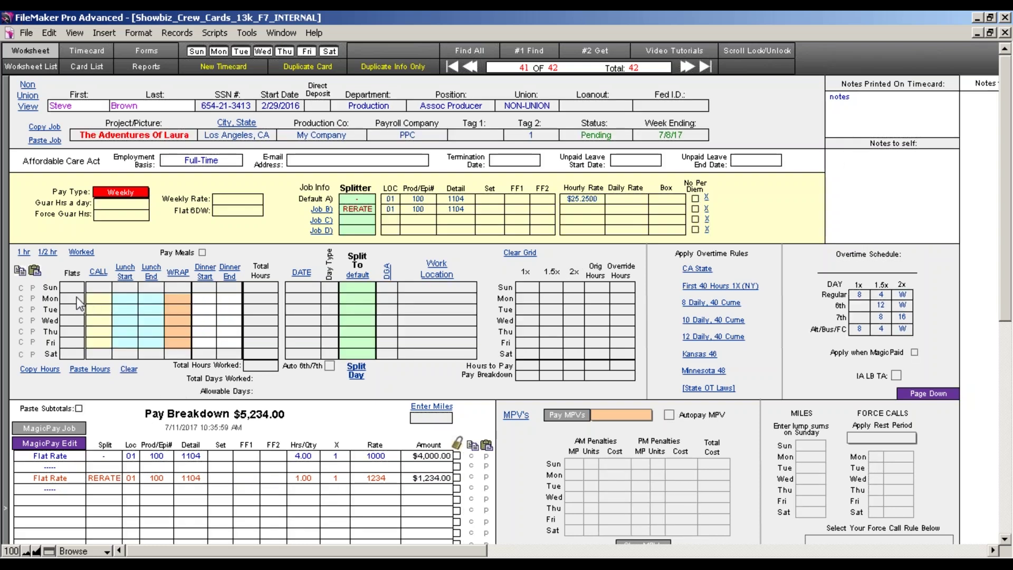
pyautogui.click(96, 306)
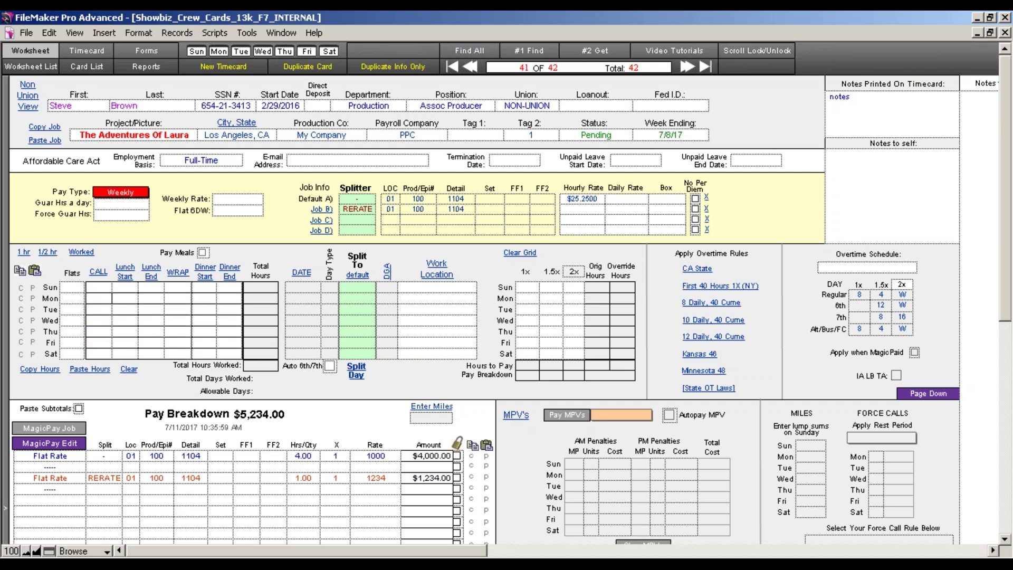
pyautogui.write('8')
pyautogui.press('Tab')
pyautogui.write('14')
pyautogui.press('Tab')
pyautogui.write('15')
pyautogui.press('Tab')
pyautogui.write('21')
pyautogui.press('Tab')
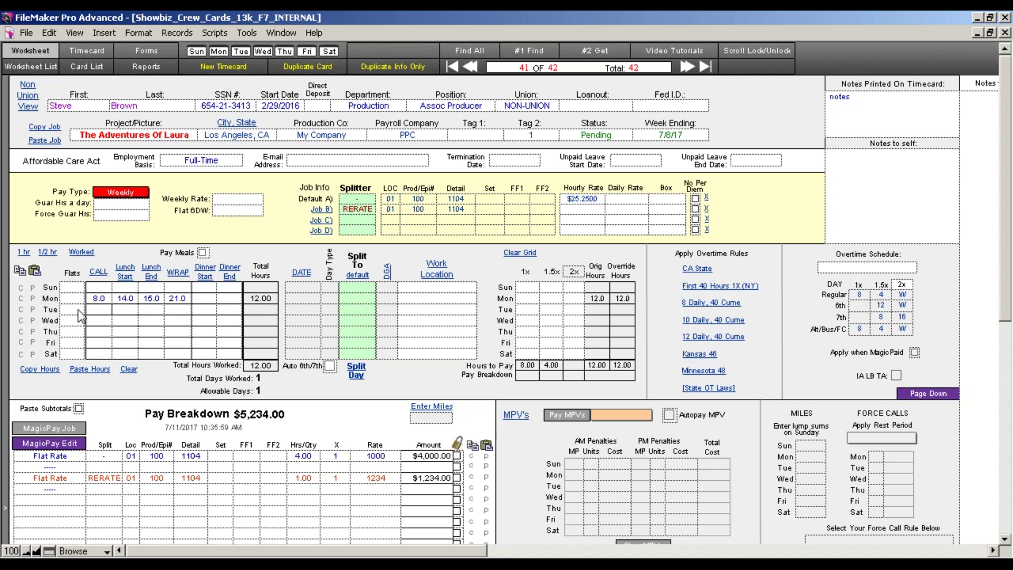
# Copy Monday's hours and paste them into Tuesday, Wednesday, Thursday and Friday.
pyautogui.click(22, 299)
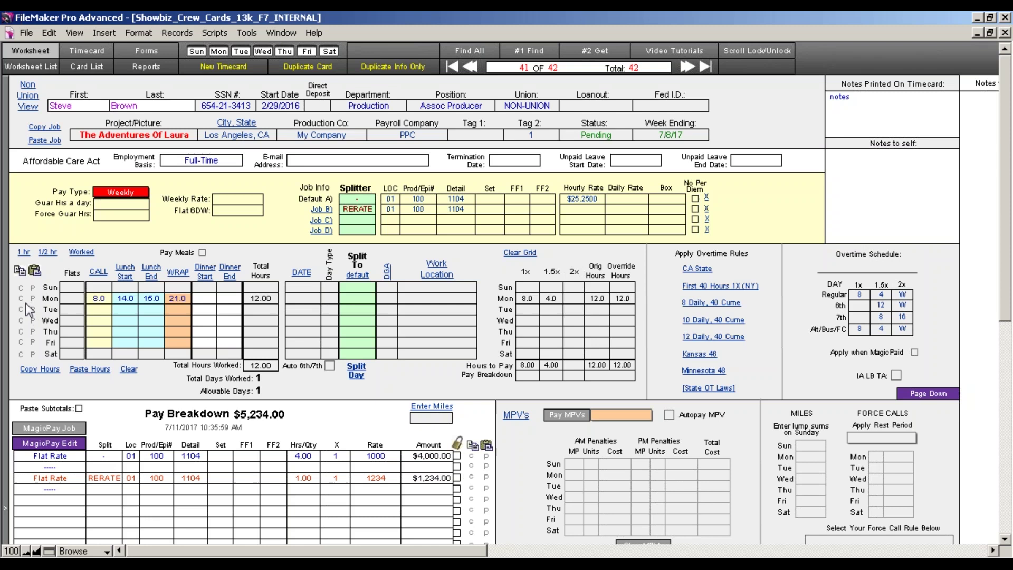
pyautogui.click(32, 310)
pyautogui.click(32, 320)
pyautogui.click(33, 332)
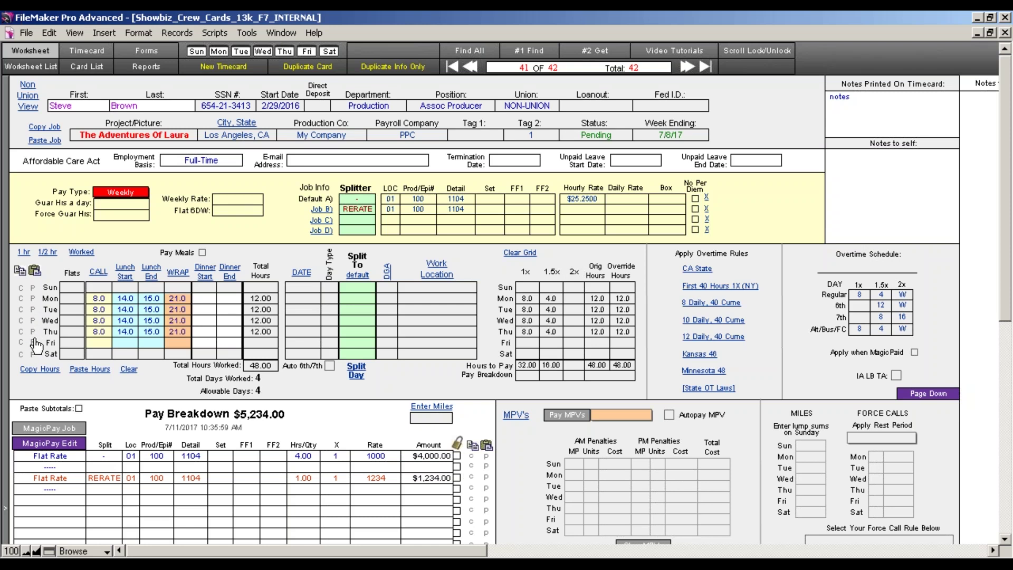
pyautogui.click(34, 343)
# Change Friday's wrap time to 25 and commit the record, totaling 64.00 hours.
pyautogui.click(181, 344)
pyautogui.write('25')
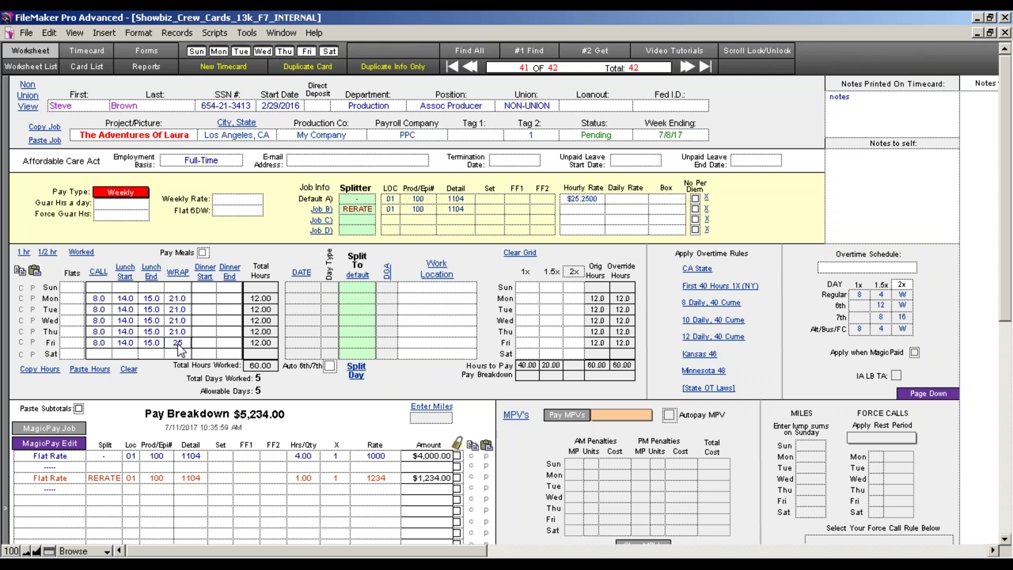
pyautogui.press('Tab')
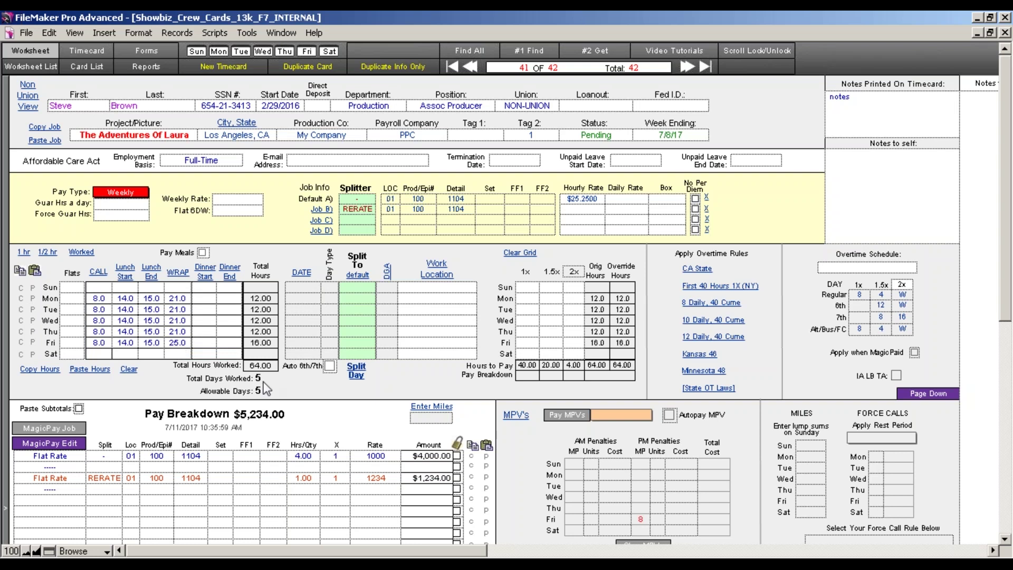
pyautogui.click(171, 385)
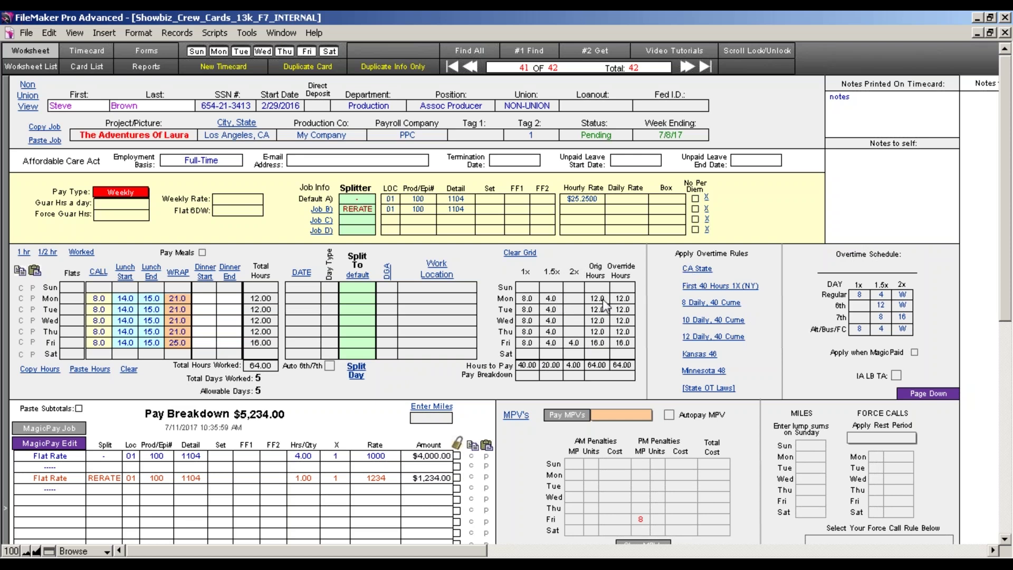
# Apply the CA State overtime rules, splitting hours into 40.00 straight, 20.00 at 1.5x, 4.00 at 2x.
pyautogui.click(694, 269)
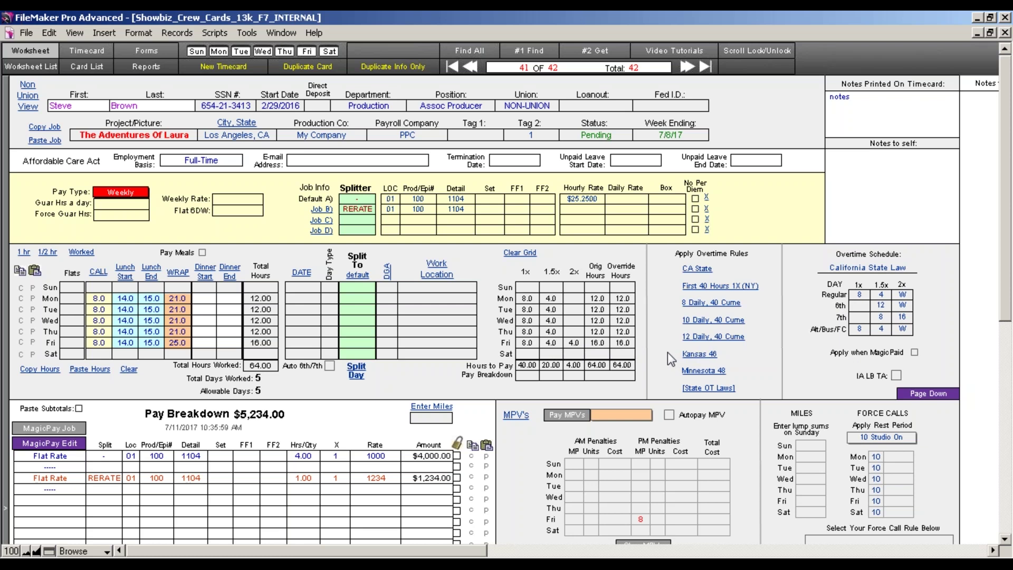
# Try the Federal 40 Cume then Federal 8/40 overtime schedules, then open the State OT Laws page.
pyautogui.click(702, 288)
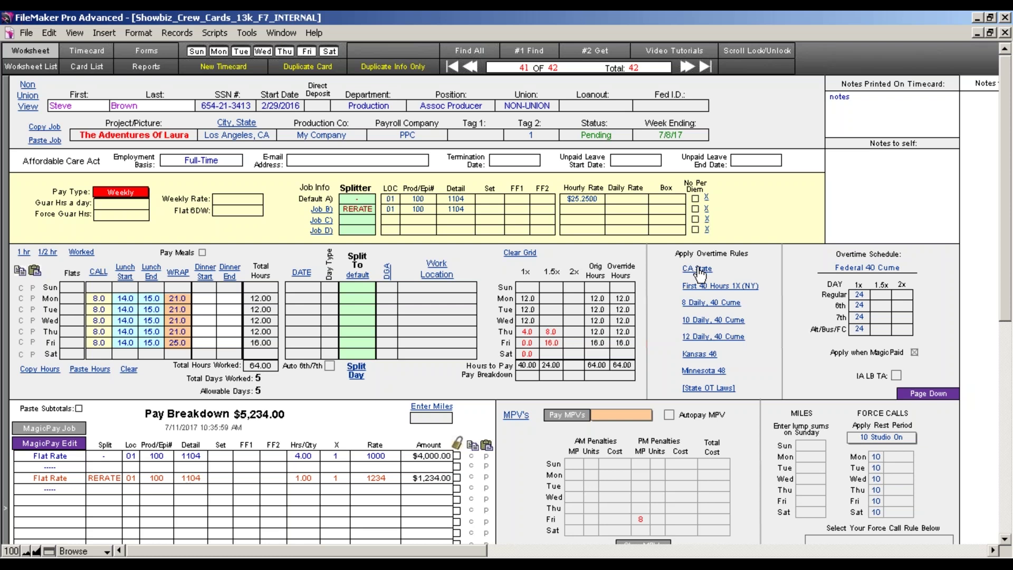
pyautogui.click(693, 305)
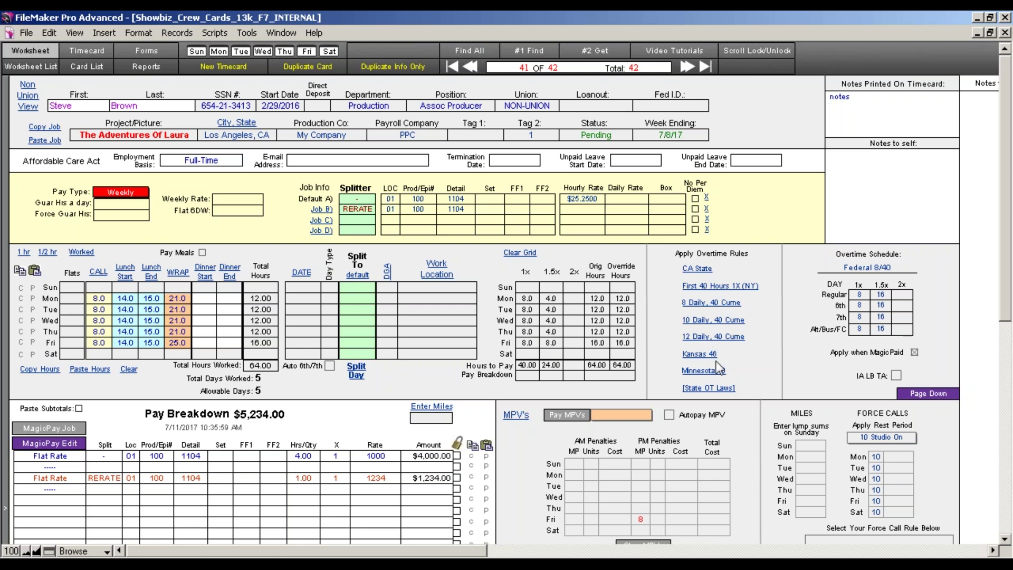
pyautogui.click(716, 390)
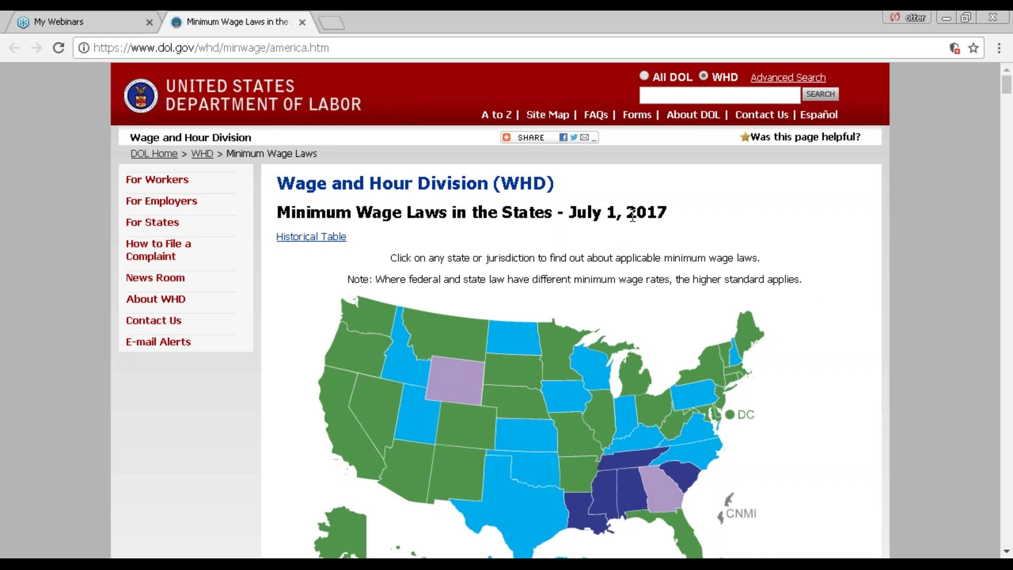
# Look up Nevada on the DOL page: $8.25 minimum wage, overtime after 8 daily or 40 weekly hours.
pyautogui.moveTo(674, 215); pyautogui.dragTo(571, 213)
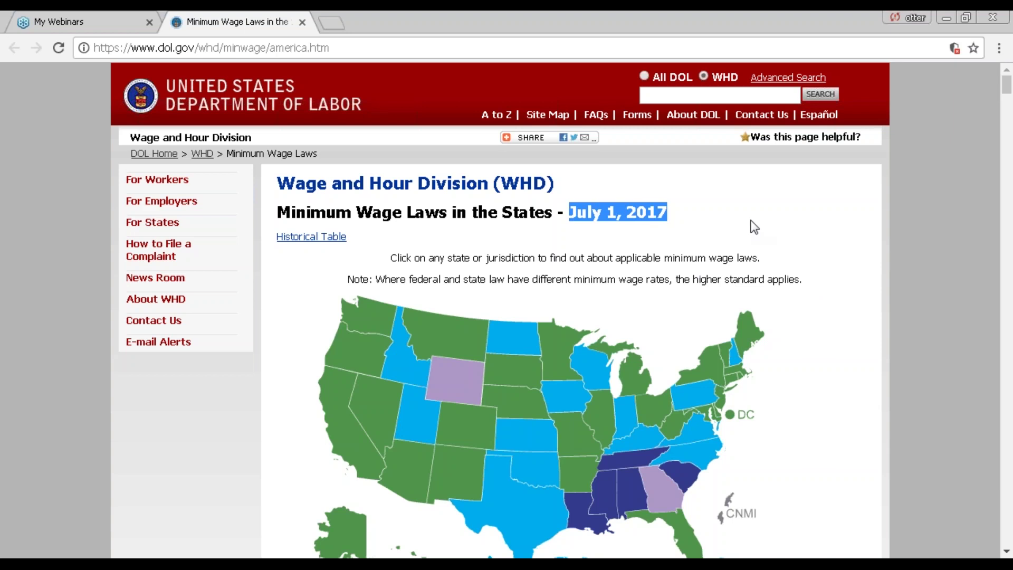
pyautogui.scroll(-3, 754, 227)
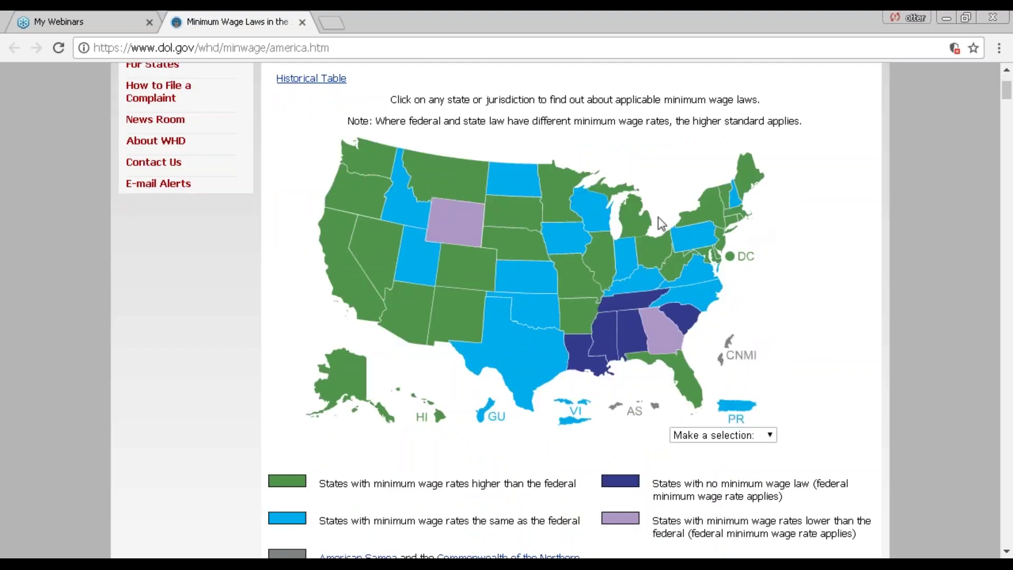
pyautogui.click(385, 270)
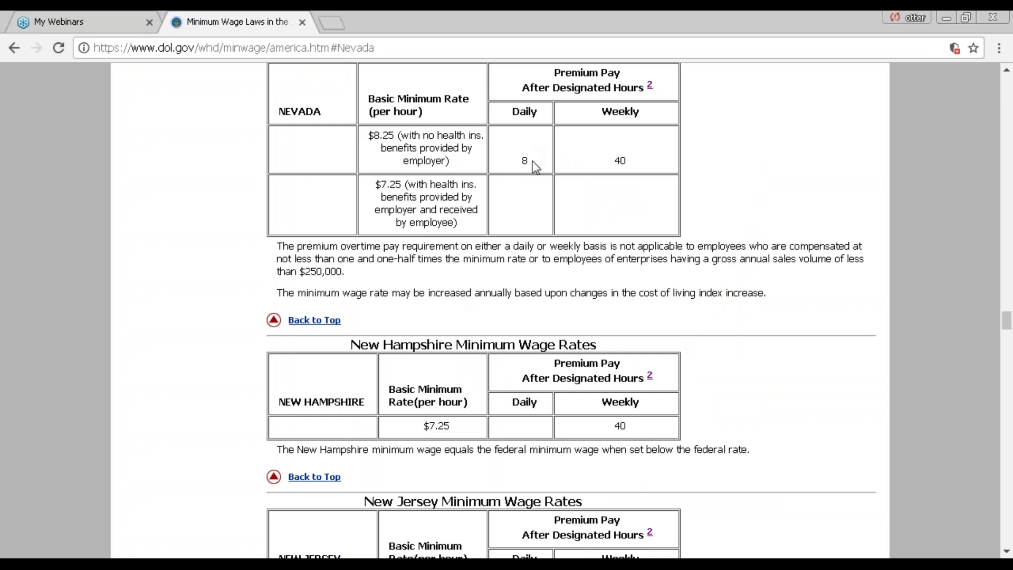
pyautogui.doubleClick(621, 160)
pyautogui.moveTo(396, 135); pyautogui.dragTo(367, 136)
# Return to the DOL state map and switch back to the FileMaker timecard.
pyautogui.scroll(2, 416, 203)
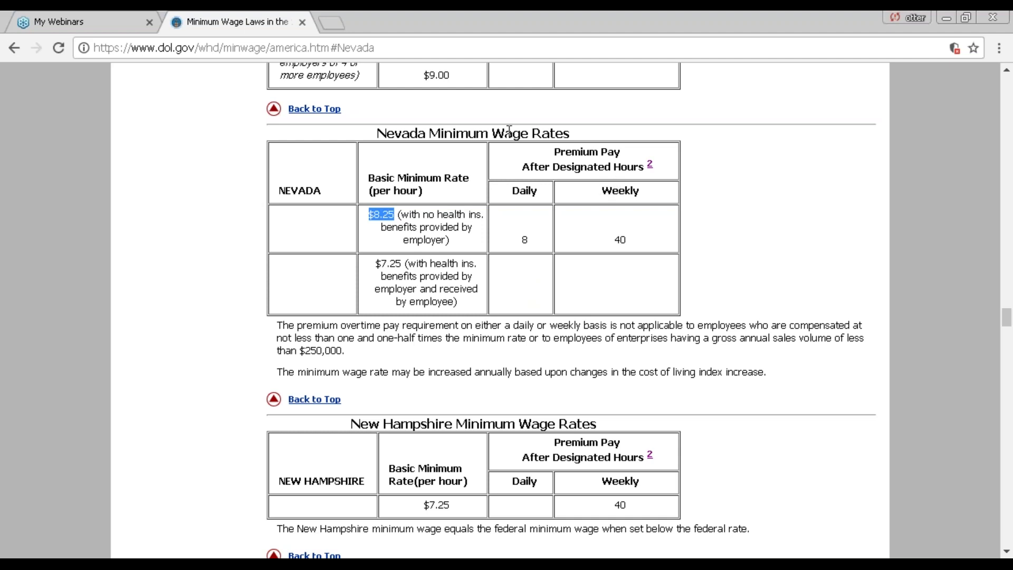
pyautogui.click(16, 49)
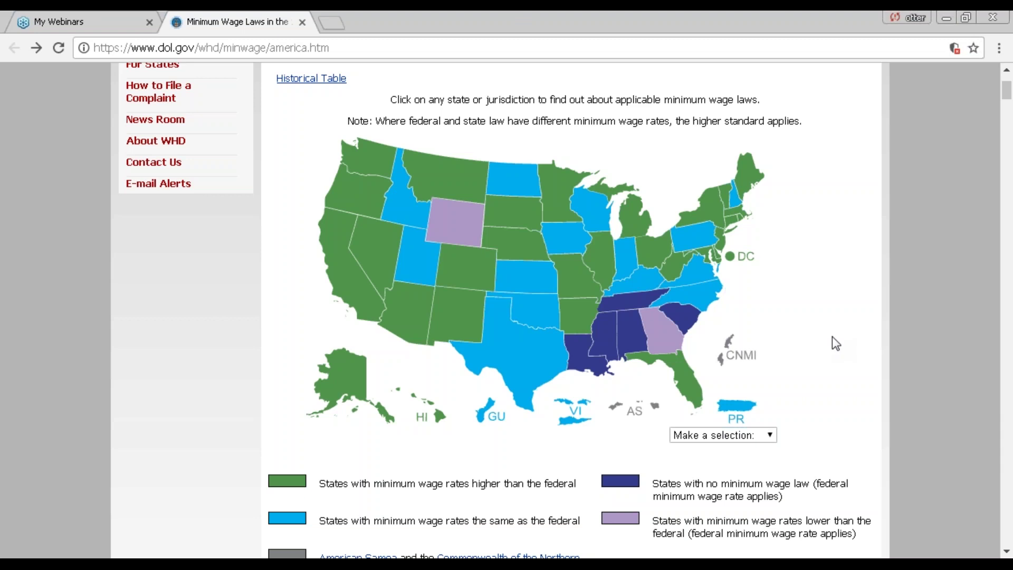
pyautogui.hotkey('alt', 'Tab')
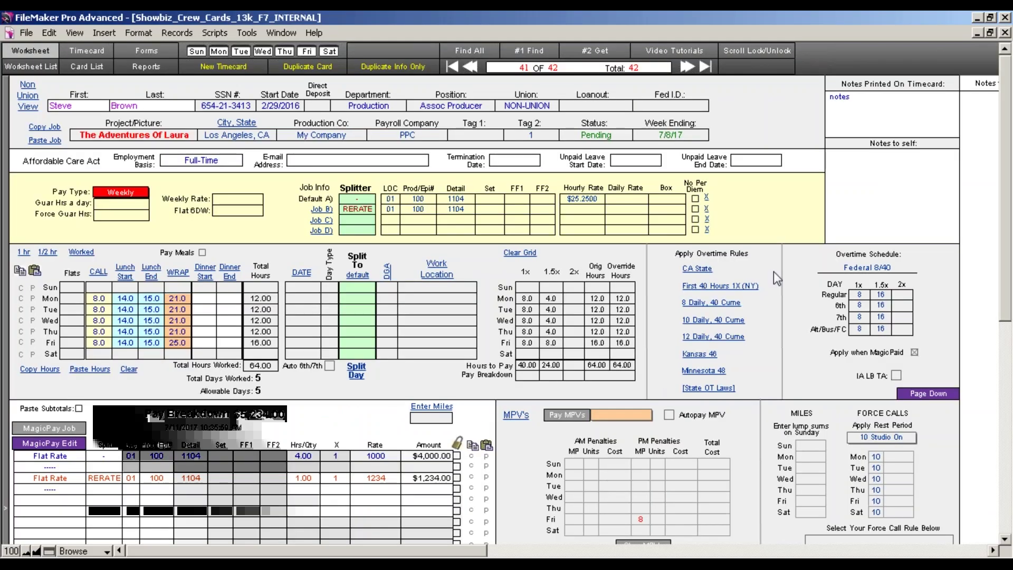
# Reapply CA State overtime rules so hours to pay show 40.00, 20.00 and 4.00.
pyautogui.moveTo(1005, 277); pyautogui.dragTo(1005, 298)
pyautogui.click(690, 241)
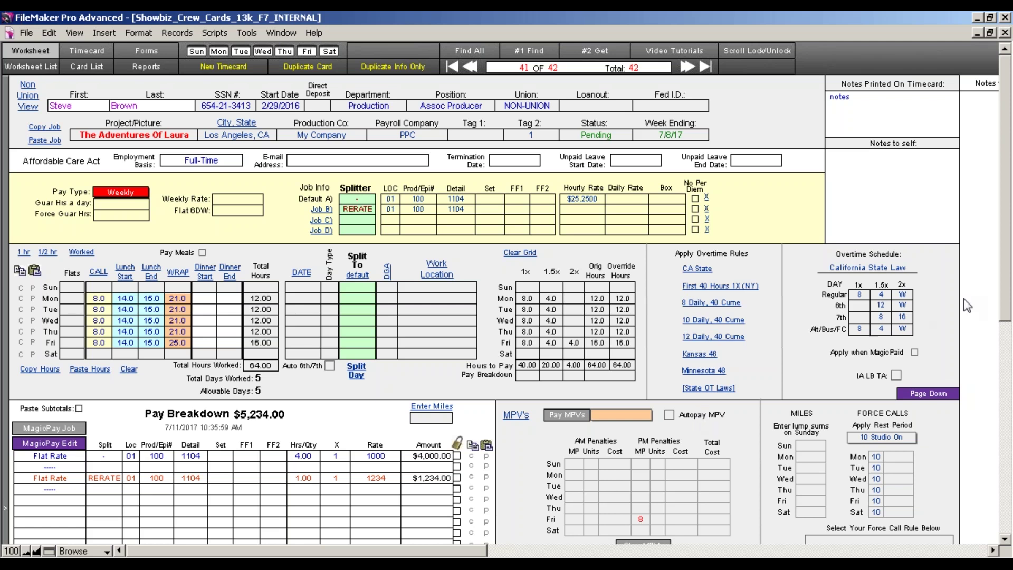
pyautogui.scroll(-2, 1006, 324)
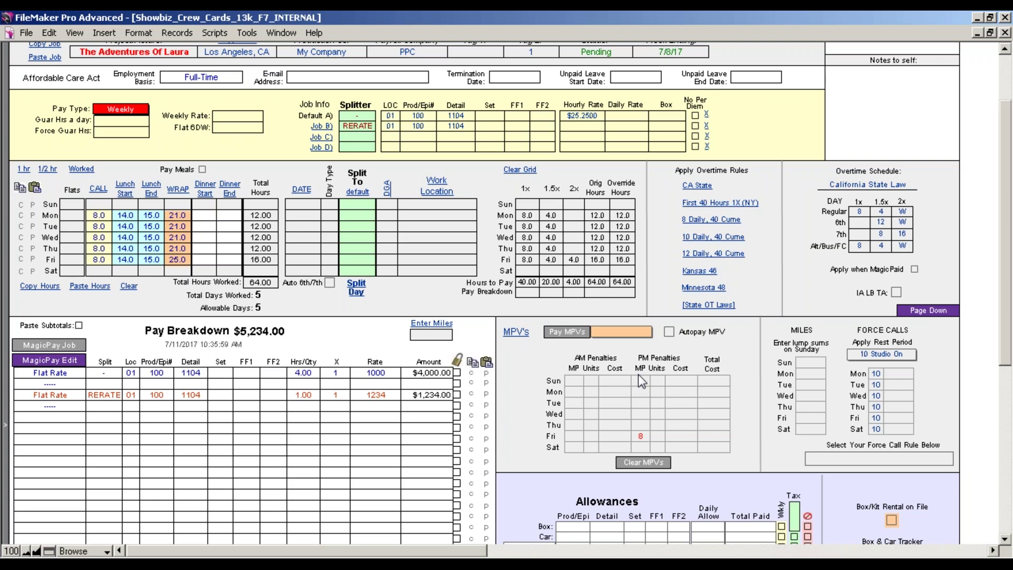
# Set Pay MPVs to Non-Union with Autopay MPV ticked, then generate the pay breakdown.
pyautogui.click(607, 333)
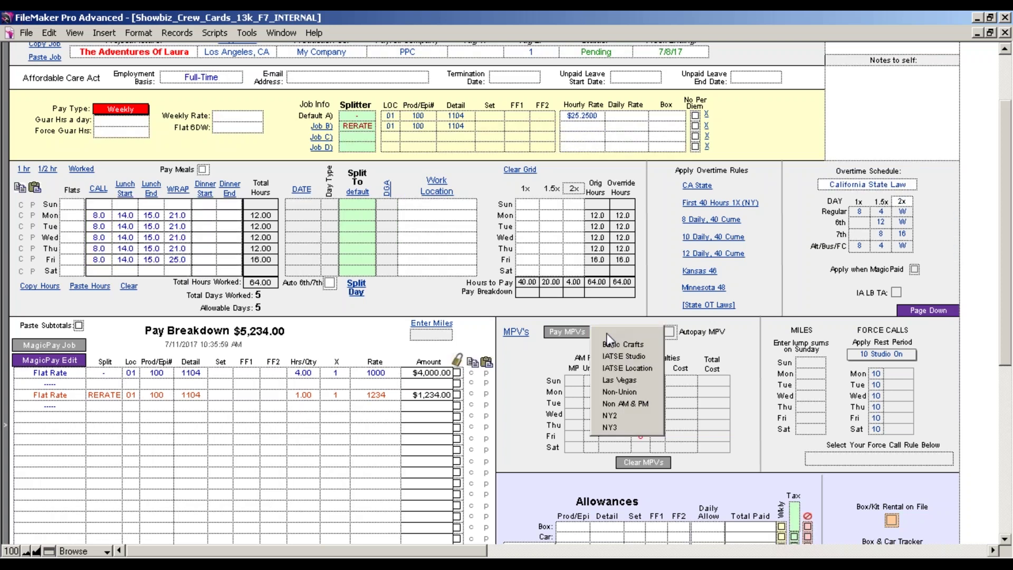
pyautogui.click(613, 392)
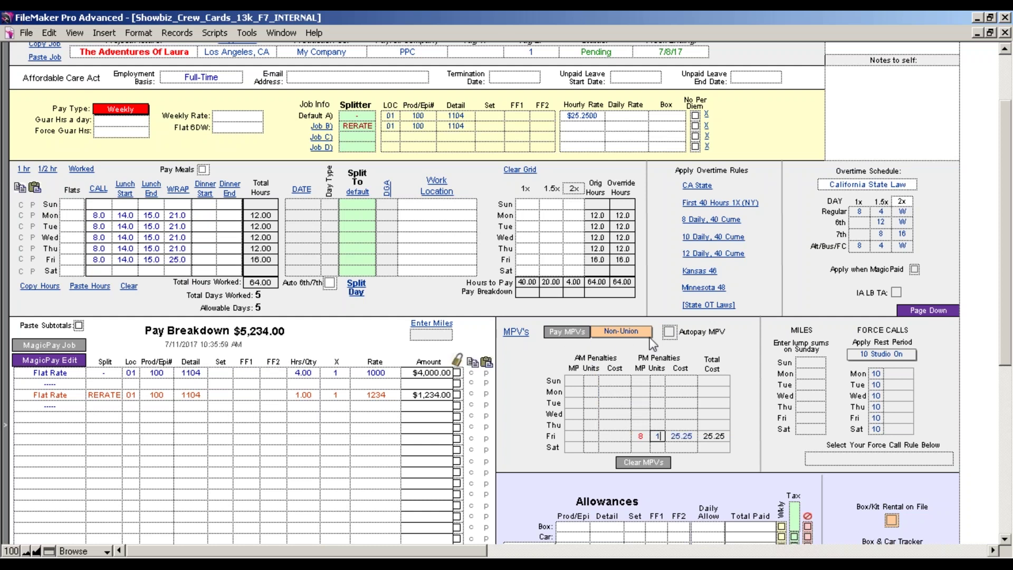
pyautogui.click(669, 333)
pyautogui.click(640, 334)
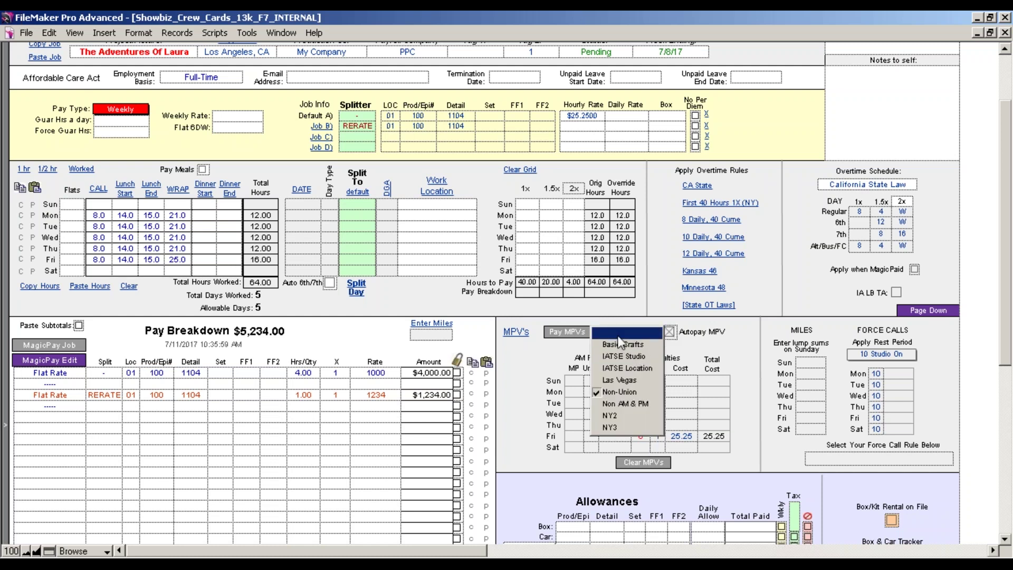
pyautogui.click(556, 347)
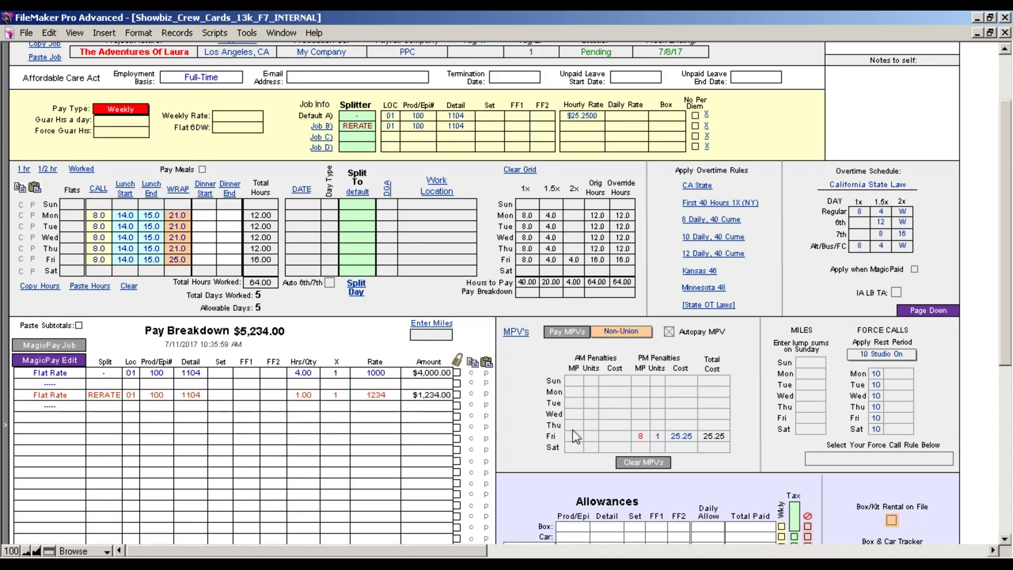
pyautogui.scroll(-1, 994, 332)
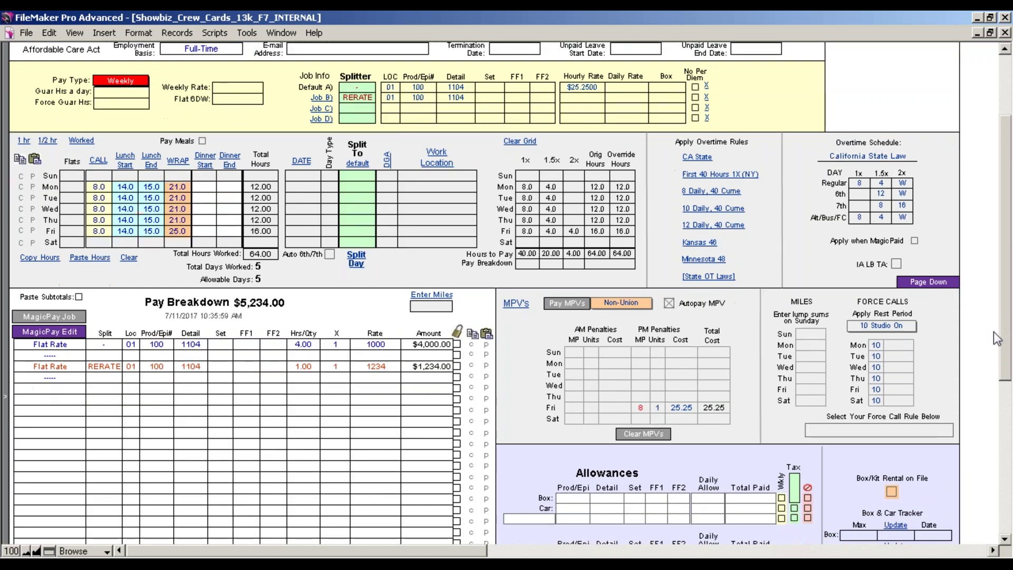
pyautogui.click(53, 317)
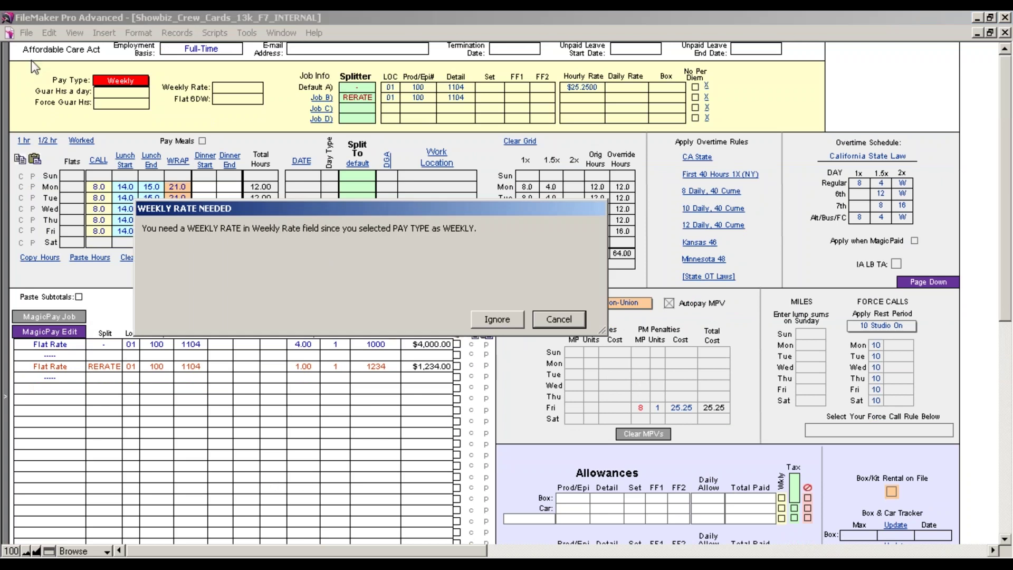
# Dismiss the Weekly Rate Needed warning and switch the pay type to Hourly, totalling $1,994.75.
pyautogui.click(577, 322)
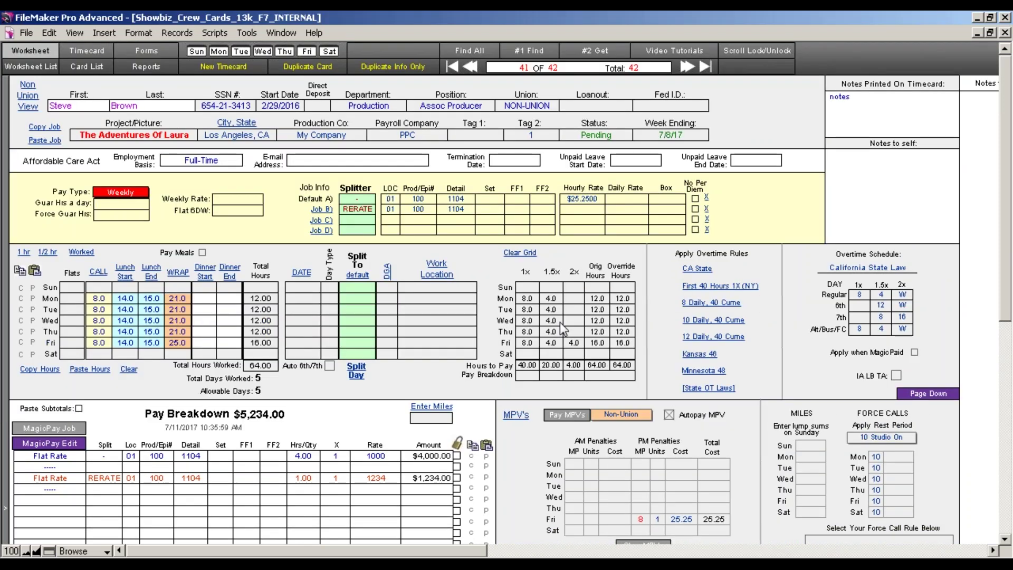
pyautogui.click(134, 192)
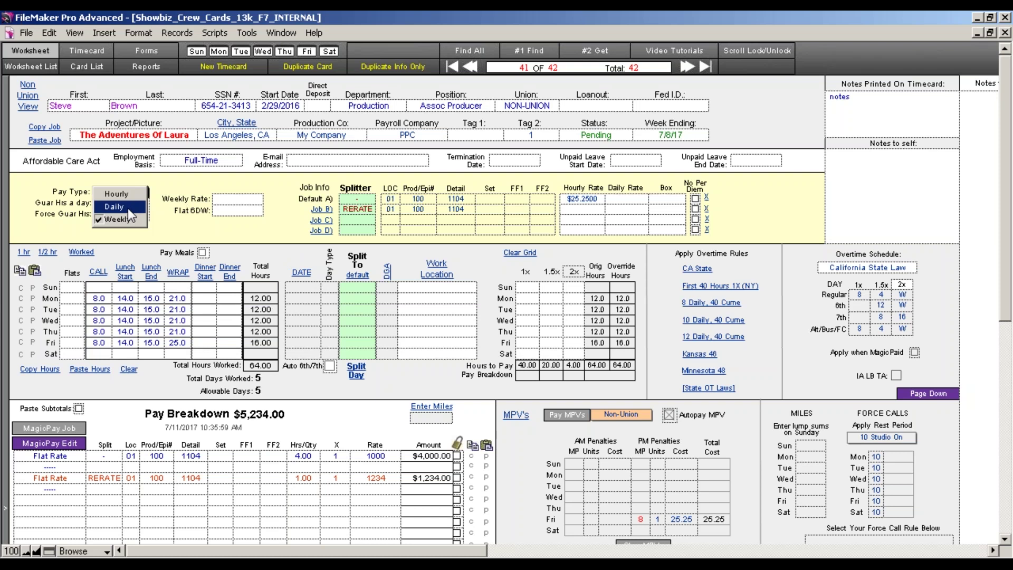
pyautogui.click(117, 194)
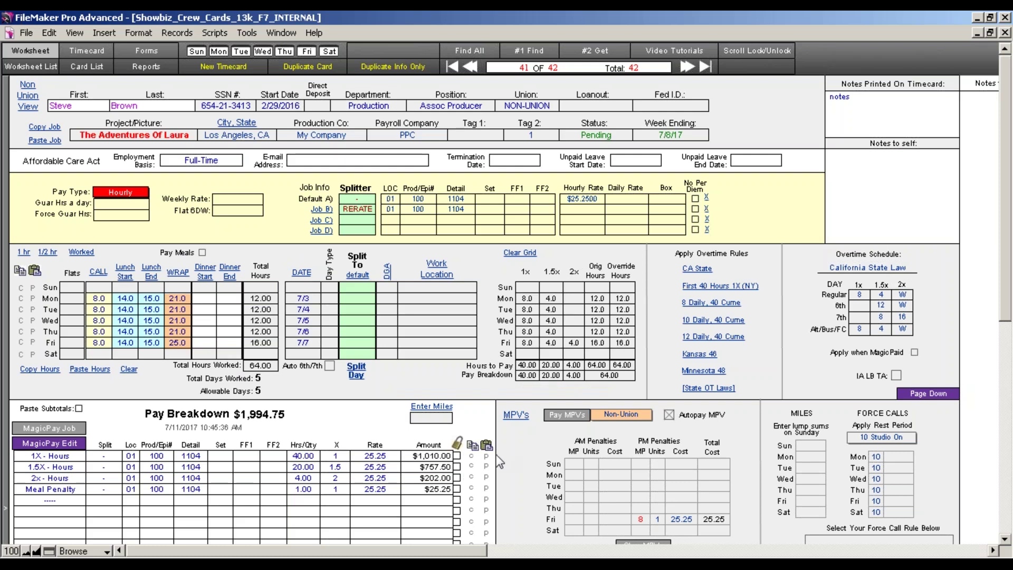
pyautogui.moveTo(1006, 310); pyautogui.dragTo(1007, 329)
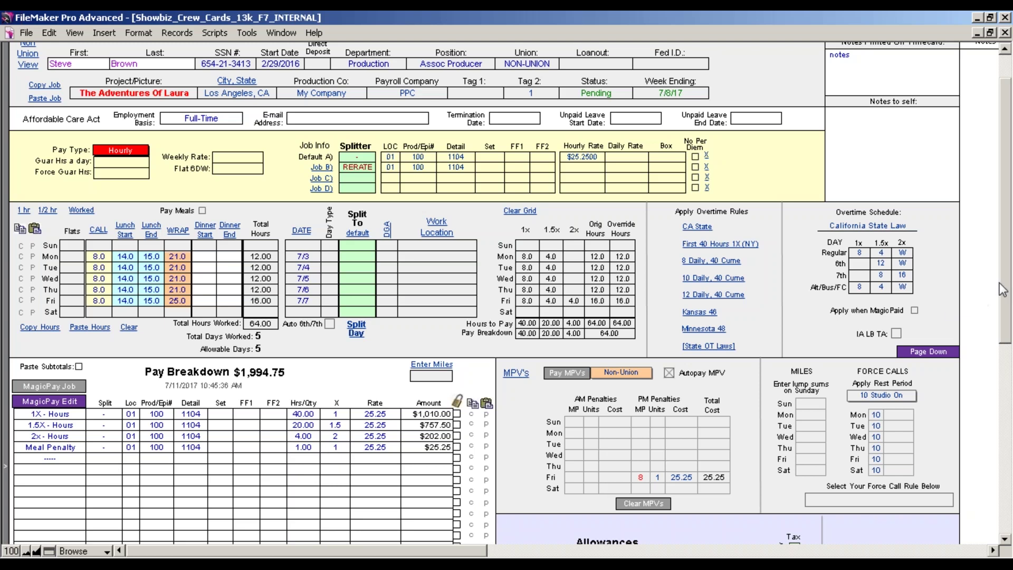
pyautogui.moveTo(1007, 278); pyautogui.dragTo(1007, 323)
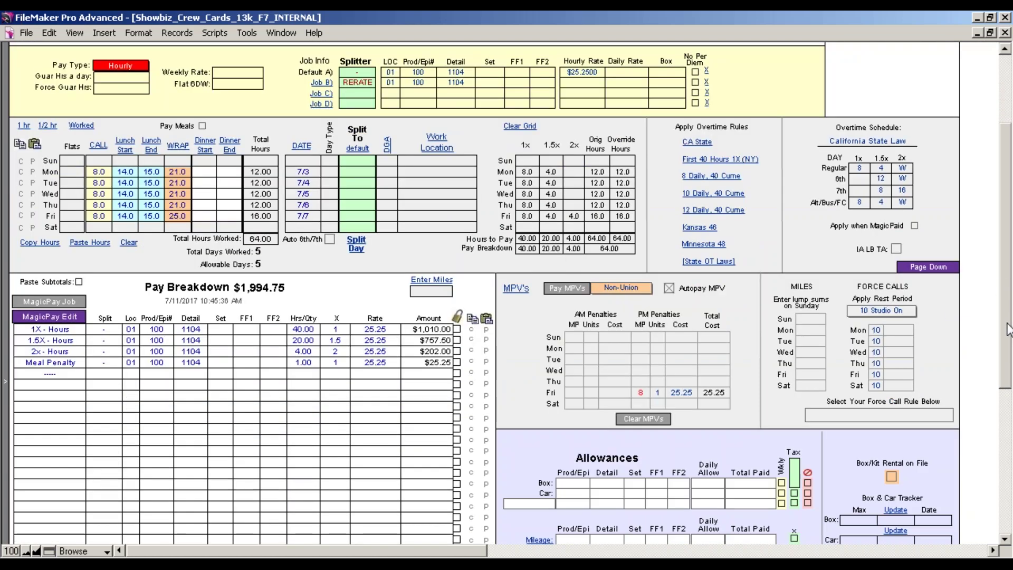
pyautogui.moveTo(1008, 330); pyautogui.dragTo(1008, 410)
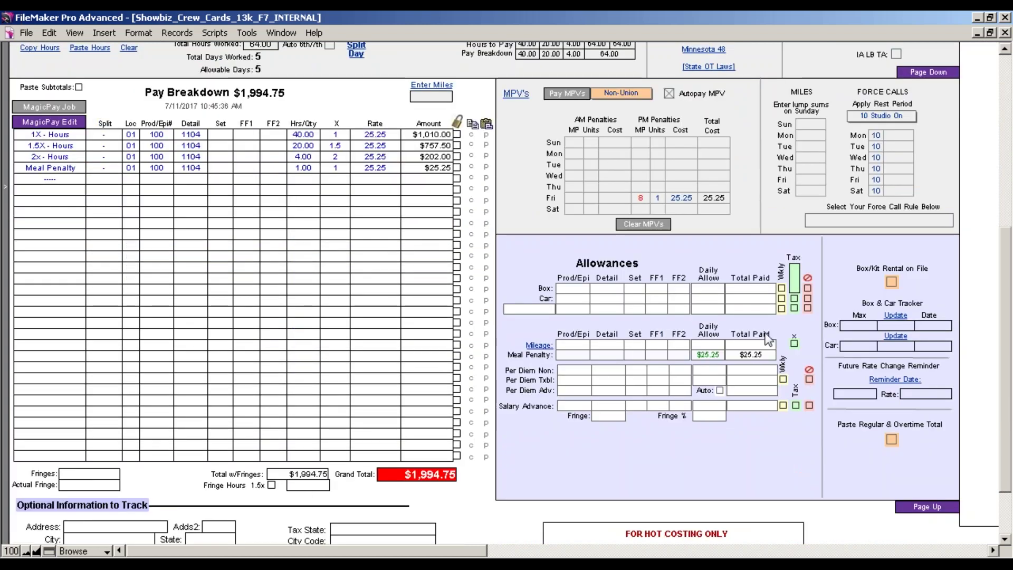
# Start a new Cell allowance row and enter 8888 as its detail.
pyautogui.click(565, 290)
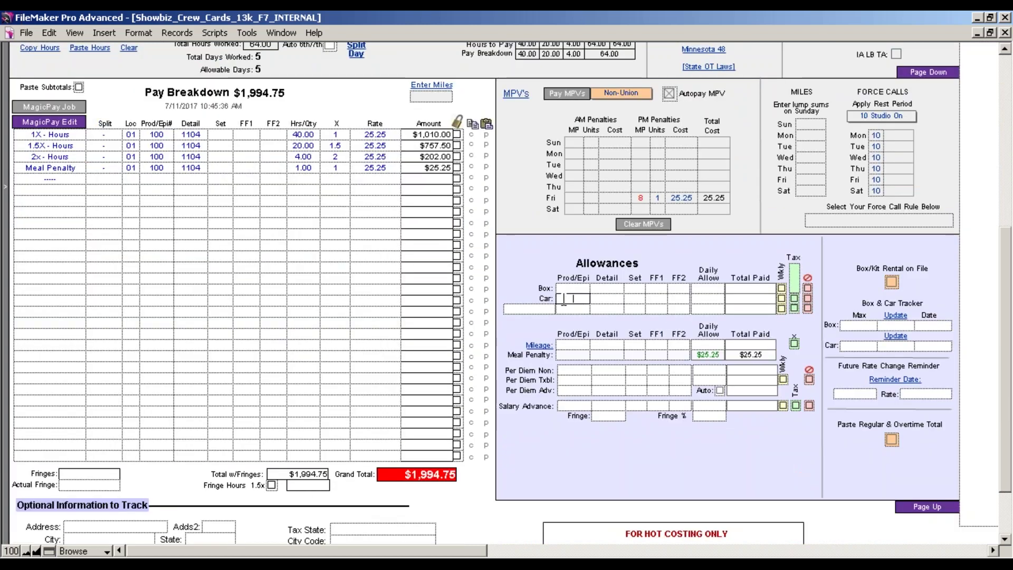
pyautogui.click(541, 311)
pyautogui.write('Cell')
pyautogui.press('Tab')
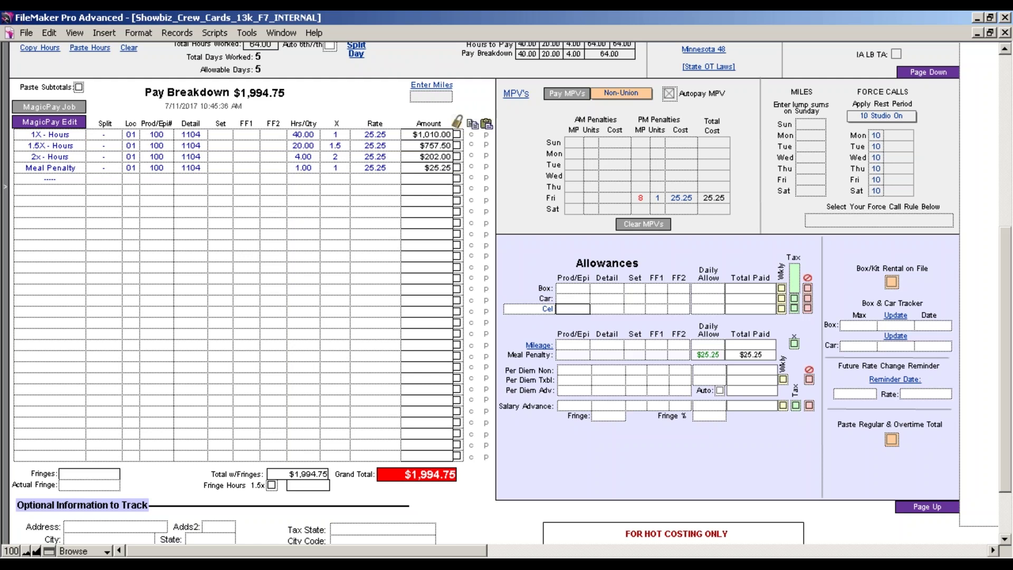
pyautogui.click(571, 289)
pyautogui.click(574, 309)
pyautogui.press('Tab')
pyautogui.write('8888')
# Give the Cel allowance a $10.00 daily rate and add it to the pay breakdown.
pyautogui.click(615, 308)
pyautogui.click(719, 310)
pyautogui.write('10')
pyautogui.click(774, 322)
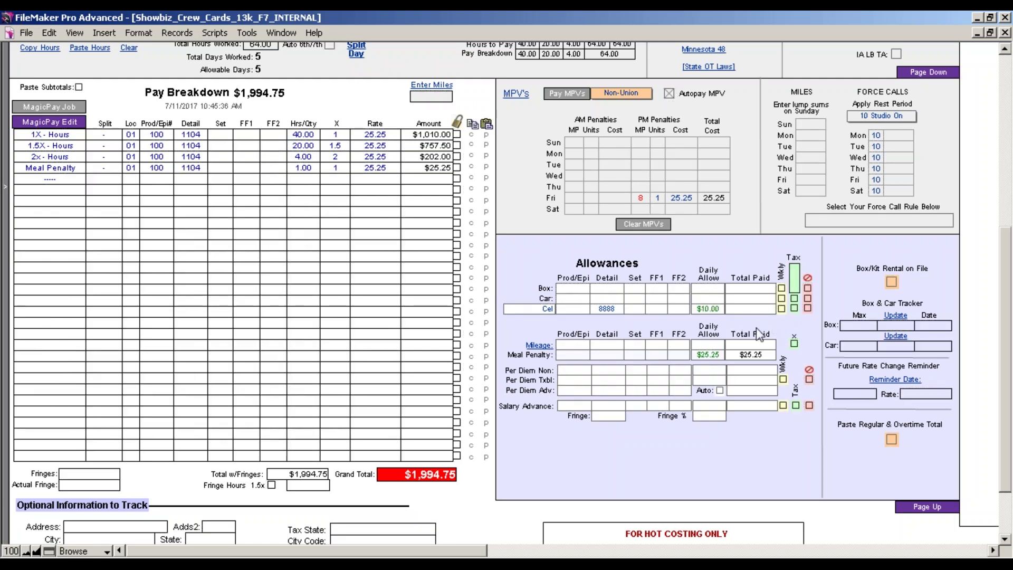
pyautogui.click(57, 109)
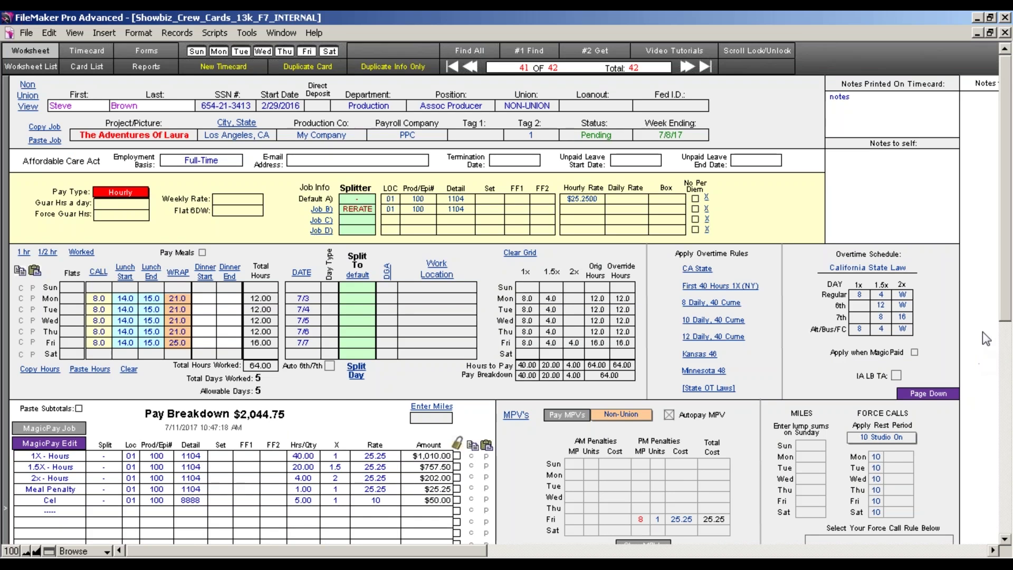
pyautogui.moveTo(1004, 327); pyautogui.dragTo(1004, 389)
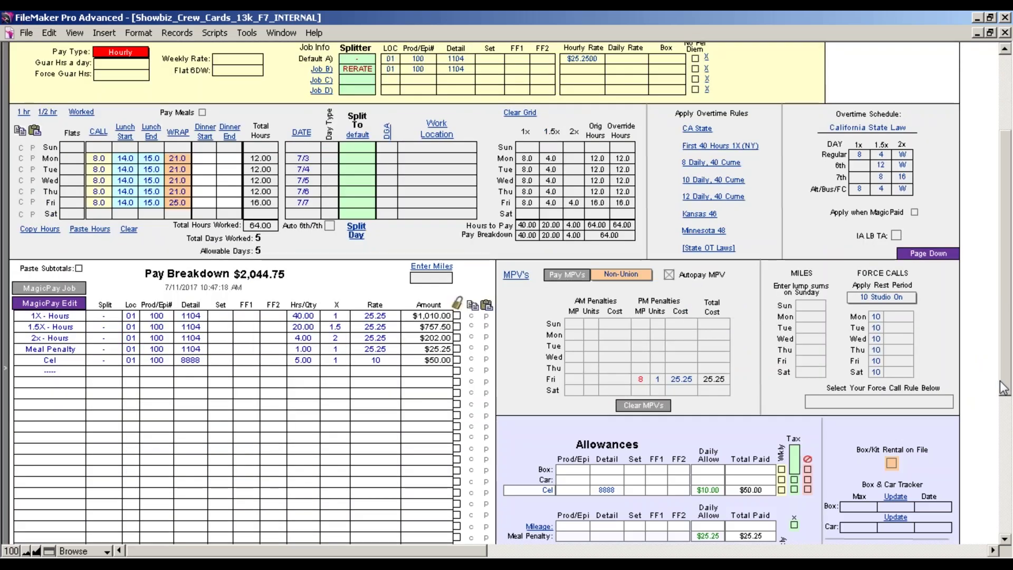
pyautogui.moveTo(1005, 342); pyautogui.dragTo(1006, 393)
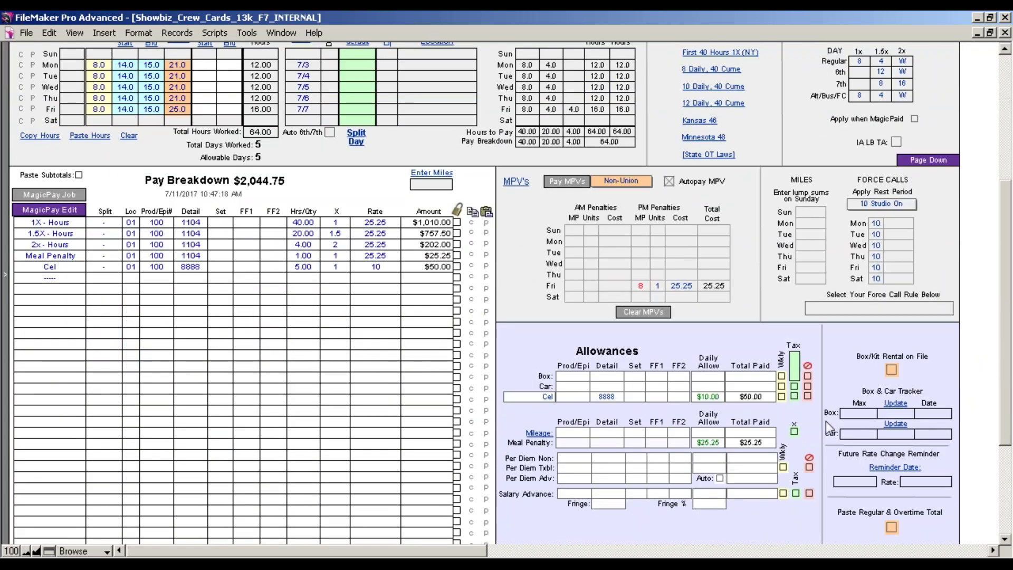
# Raise the Cel daily rate to $40, uncheck Wkly, and recalculate to a $200.00 taxable line.
pyautogui.click(782, 397)
pyautogui.click(718, 396)
pyautogui.write('40')
pyautogui.click(78, 194)
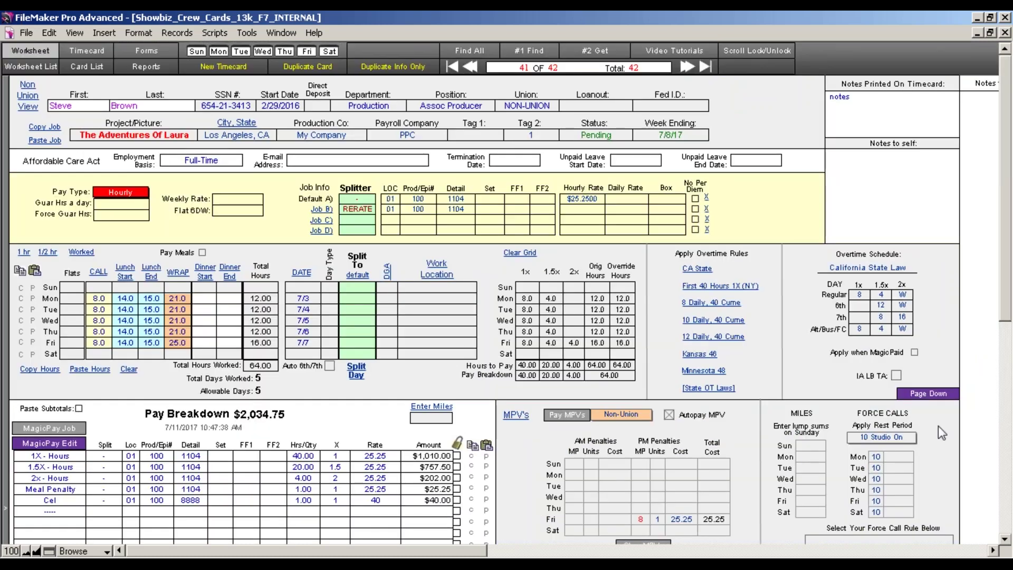
pyautogui.moveTo(1005, 289); pyautogui.dragTo(1004, 413)
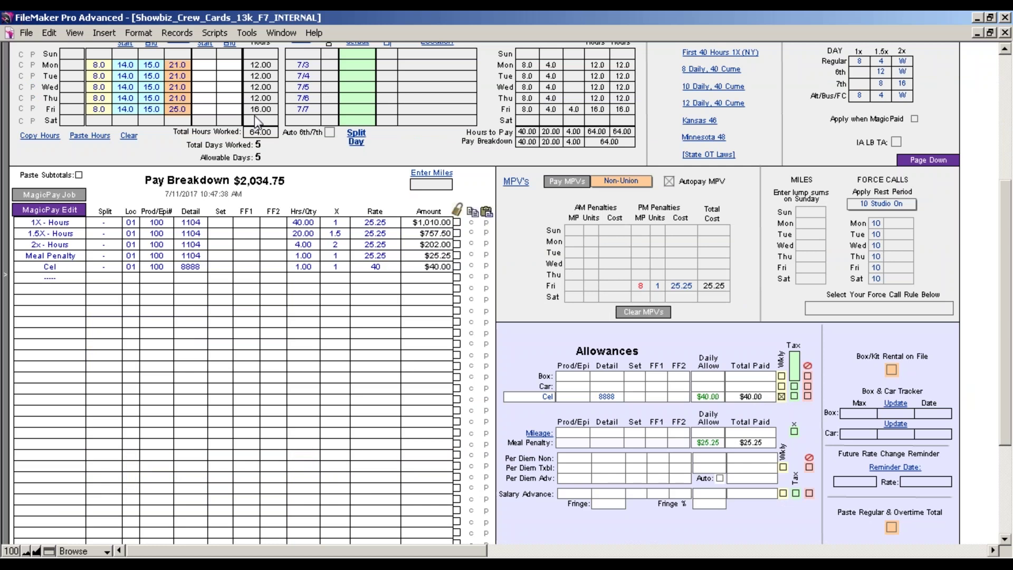
pyautogui.click(782, 398)
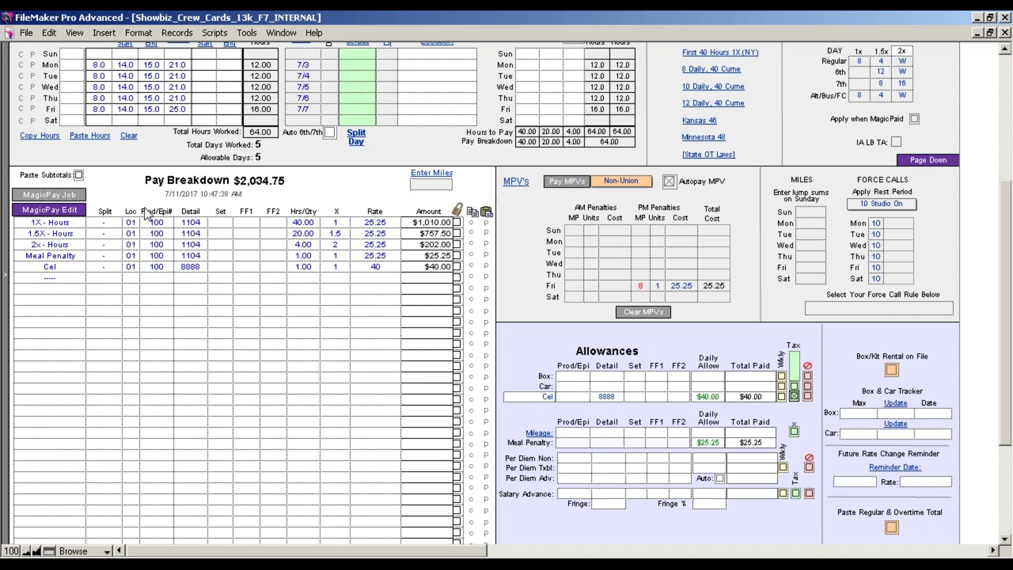
pyautogui.click(53, 197)
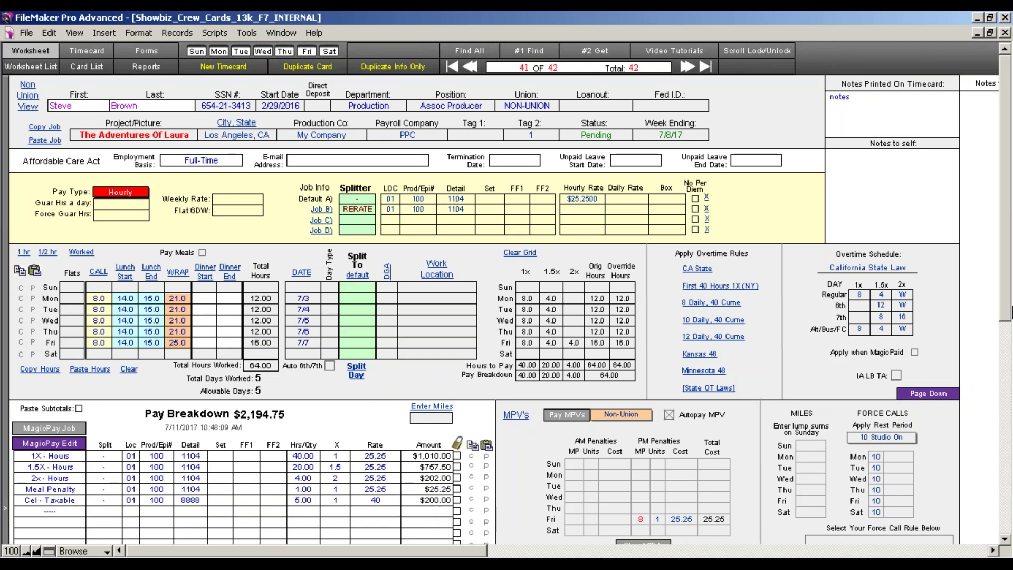
# Mark the Cel allowance as not paid and recalculate, returning the total to $1,994.75.
pyautogui.moveTo(1008, 306); pyautogui.dragTo(1008, 345)
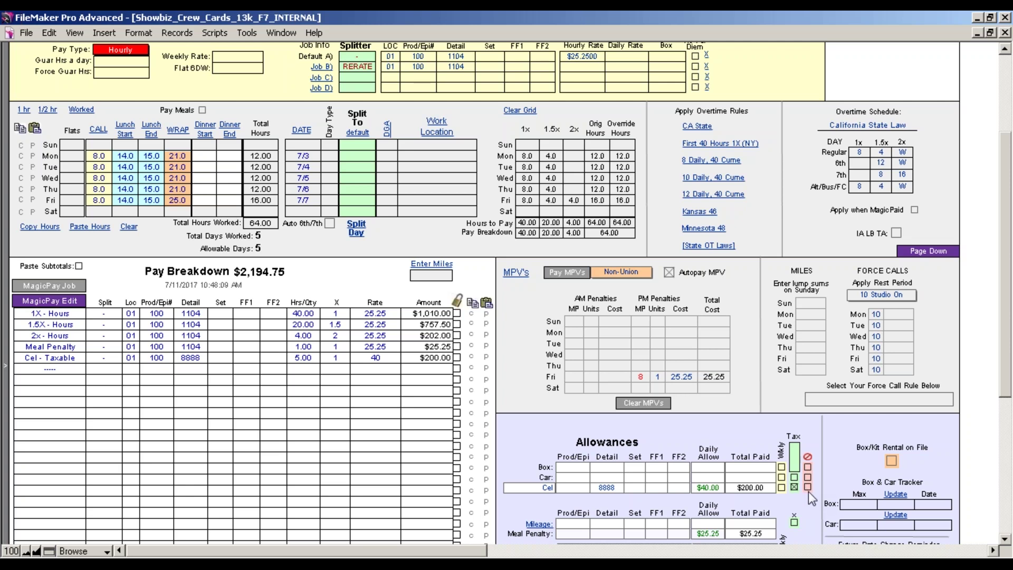
pyautogui.click(808, 488)
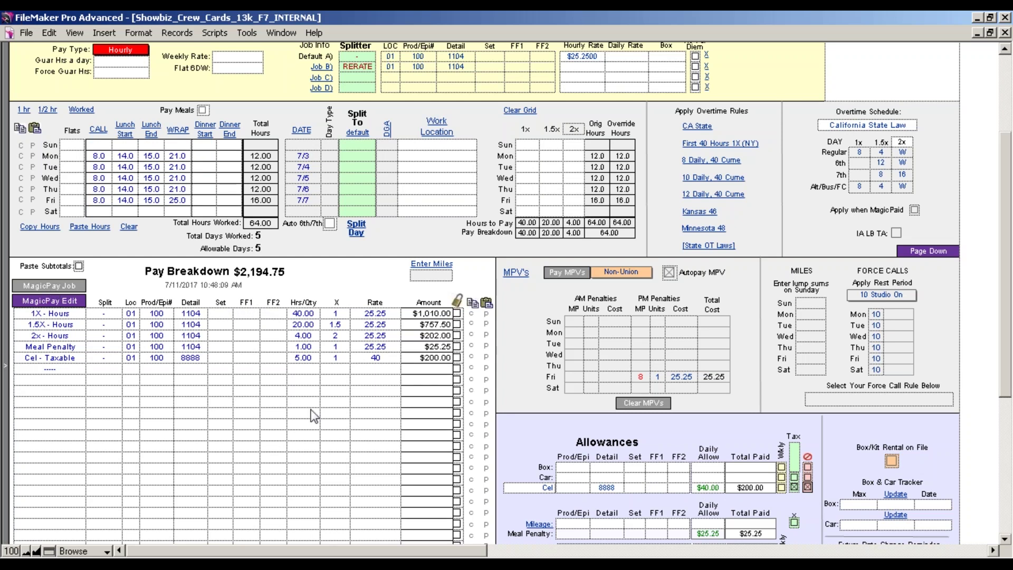
pyautogui.click(49, 285)
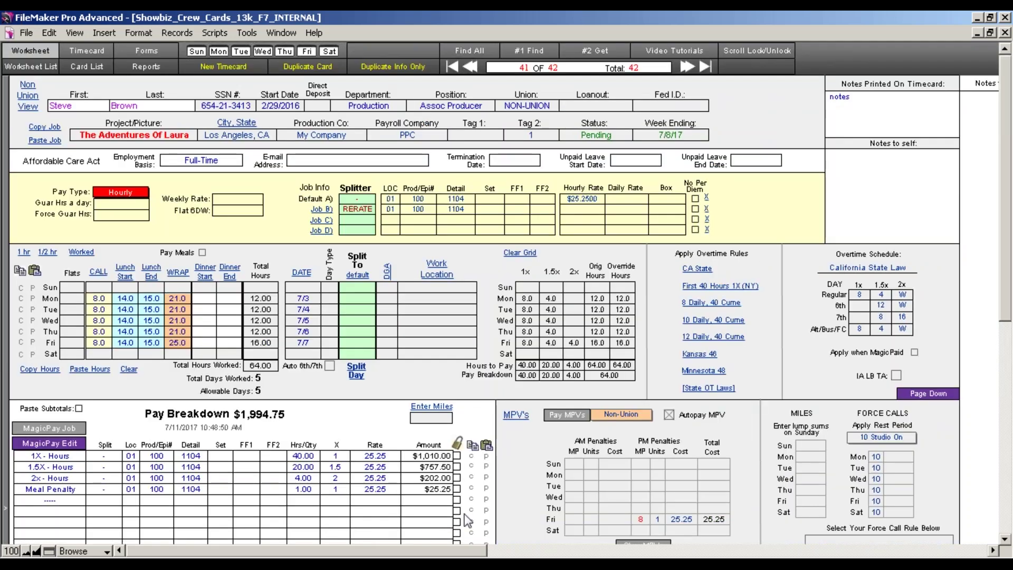
# Place the cursor in the Notes Printed On Timecard field.
pyautogui.click(872, 114)
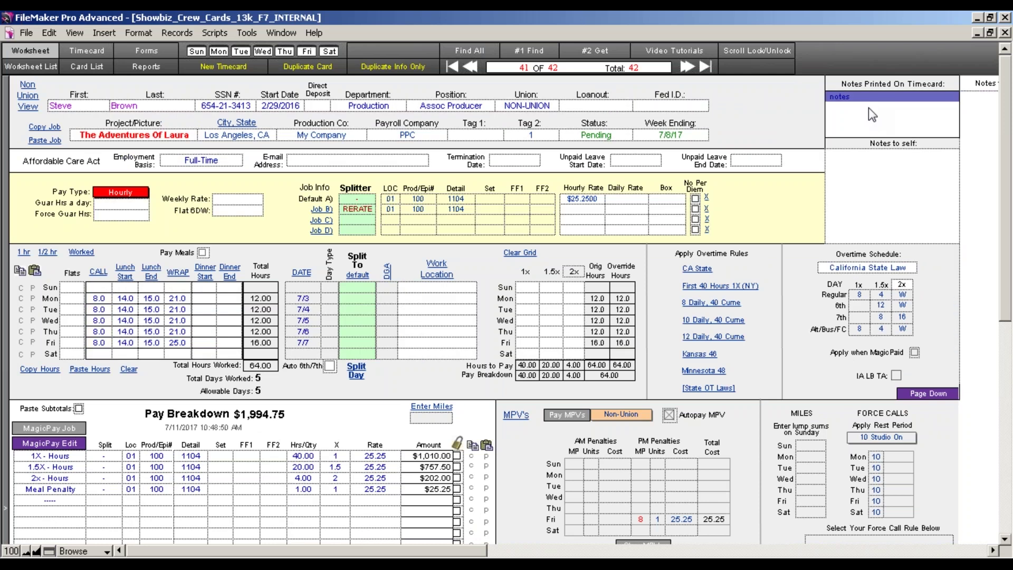
pyautogui.press('Tab')
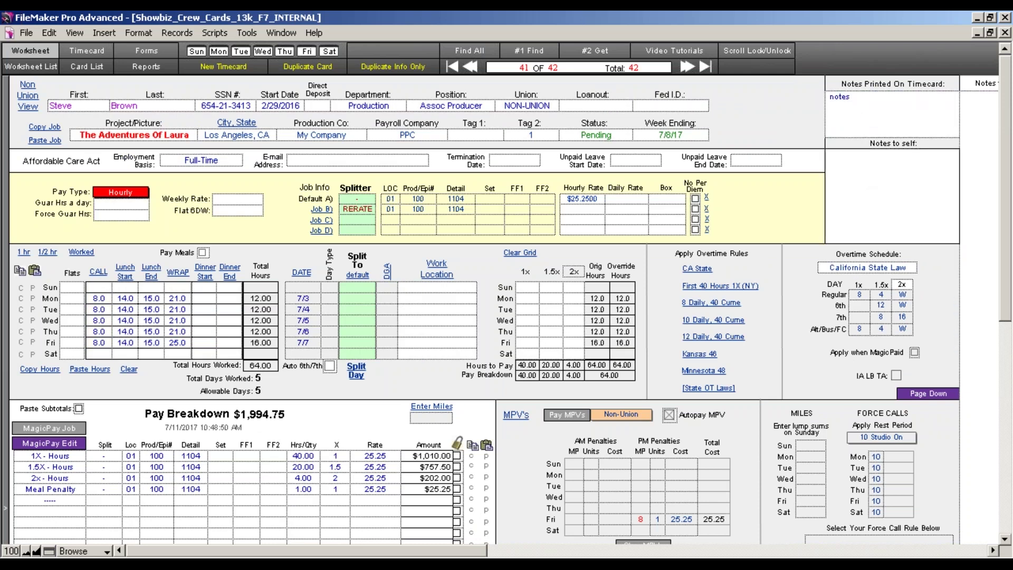
pyautogui.click(853, 111)
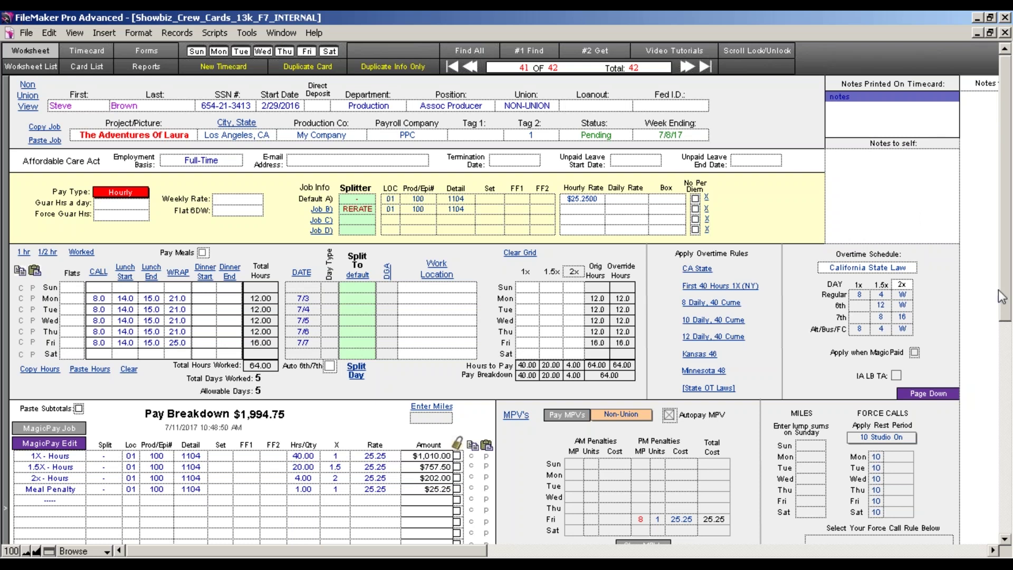
pyautogui.moveTo(1005, 298); pyautogui.dragTo(1006, 367)
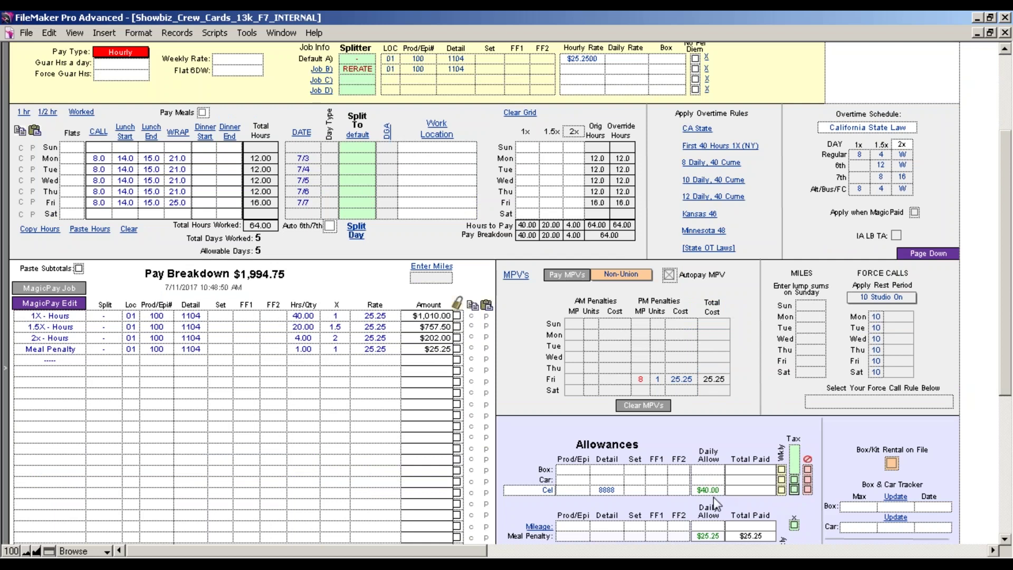
# Enter $25 non-taxable and $35 taxable daily per diems and recalculate to $2,494.75.
pyautogui.moveTo(1006, 334); pyautogui.dragTo(1005, 372)
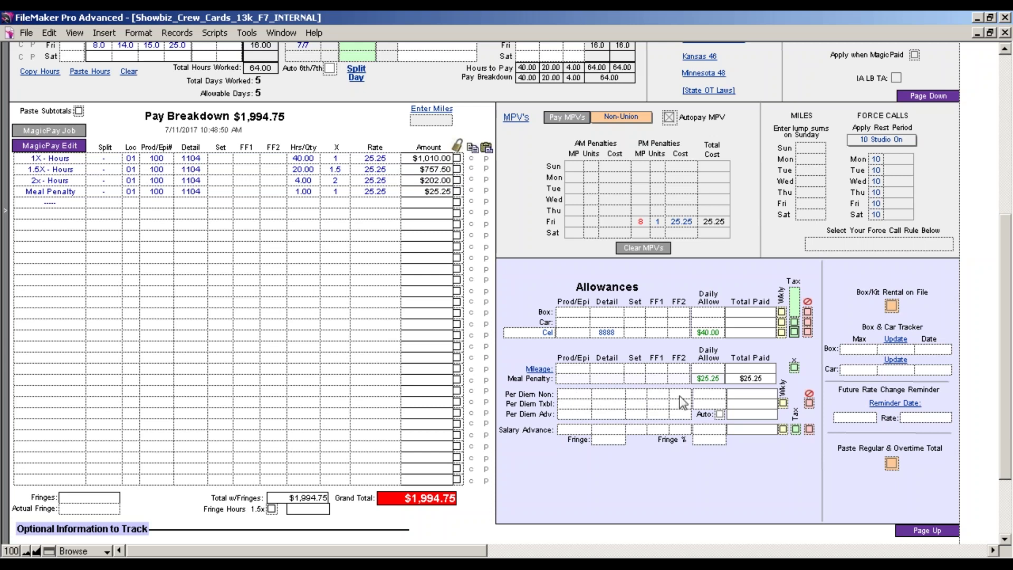
pyautogui.click(702, 400)
pyautogui.write('25')
pyautogui.press('Tab')
pyautogui.write('35')
pyautogui.click(719, 481)
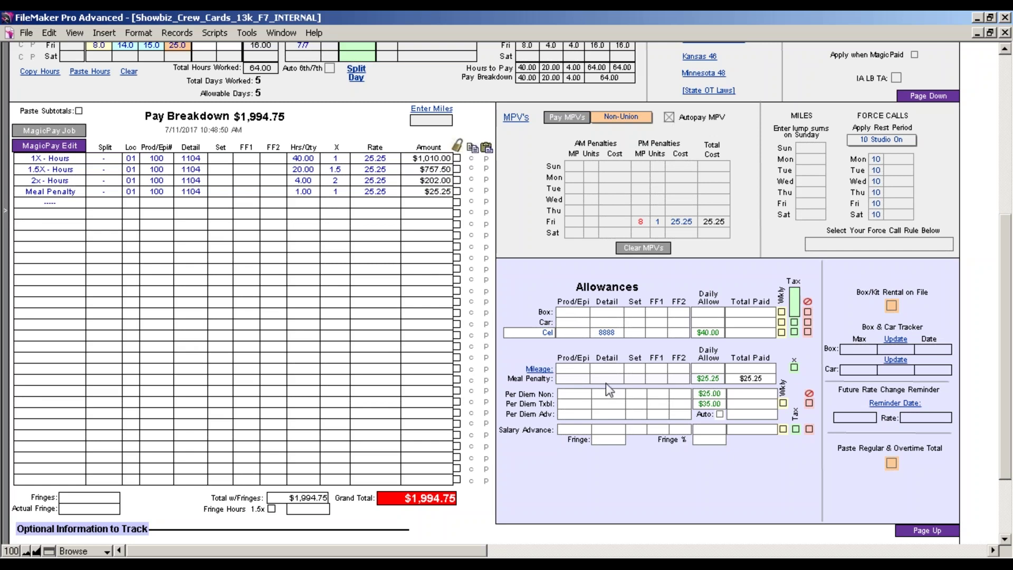
pyautogui.click(74, 133)
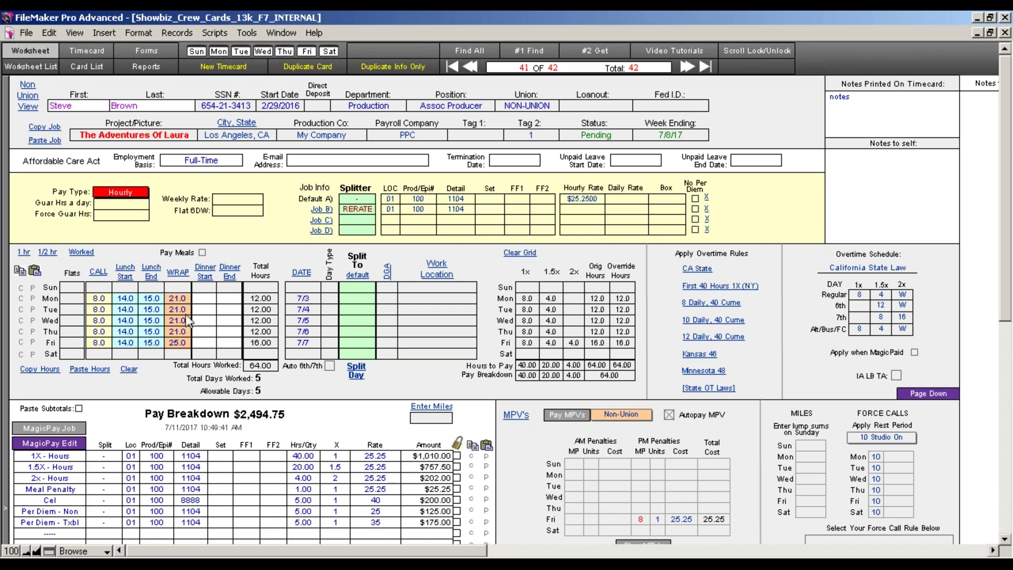
# Add an Auto per diem advance with detail 9999, deducting $300.00 for a $2,194.75 total.
pyautogui.moveTo(1008, 261); pyautogui.dragTo(1009, 406)
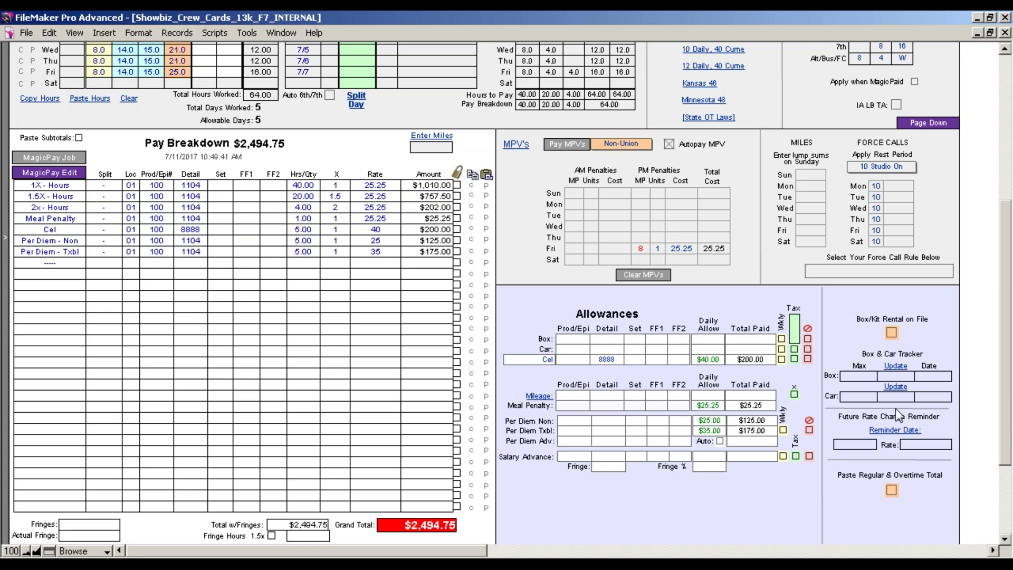
pyautogui.click(580, 442)
pyautogui.click(603, 443)
pyautogui.write('9999')
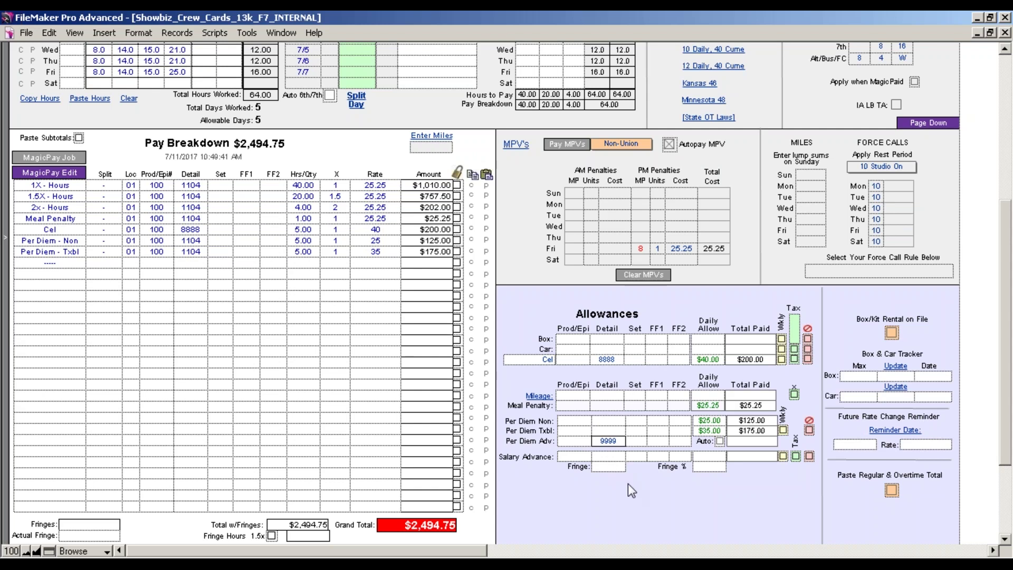
pyautogui.click(720, 441)
pyautogui.click(75, 158)
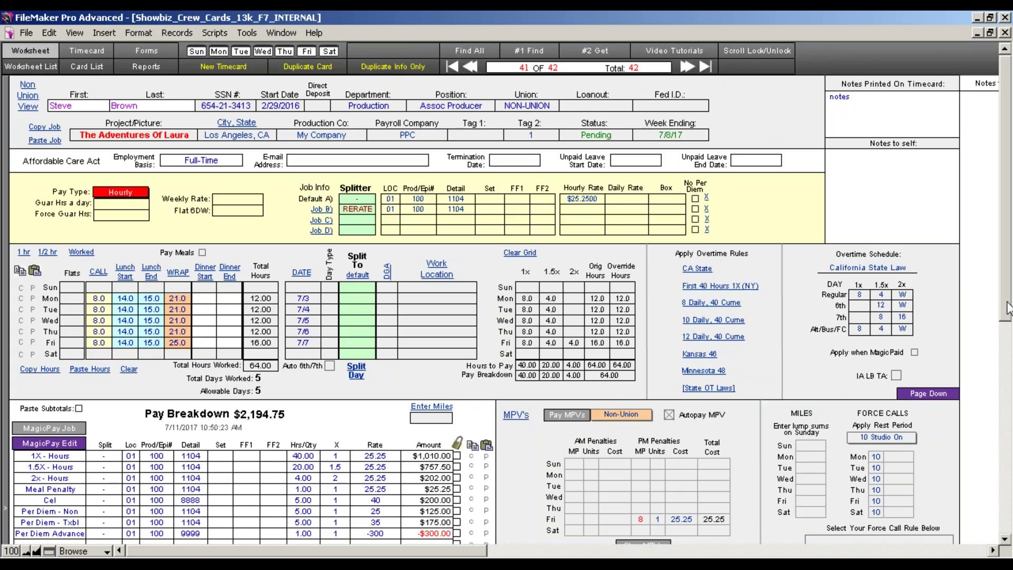
pyautogui.scroll(-3, 504, 463)
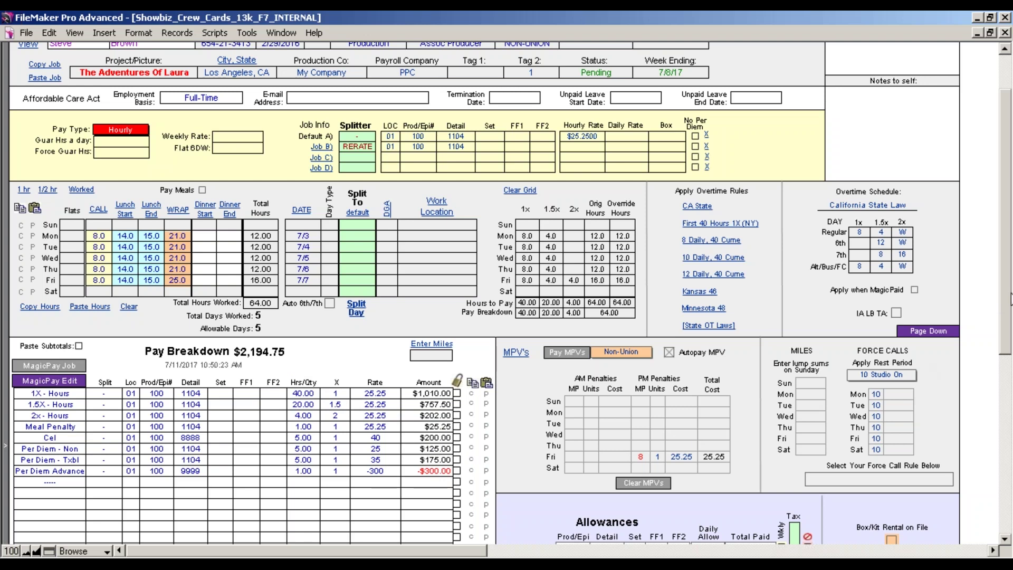
pyautogui.moveTo(1007, 299); pyautogui.dragTo(1006, 449)
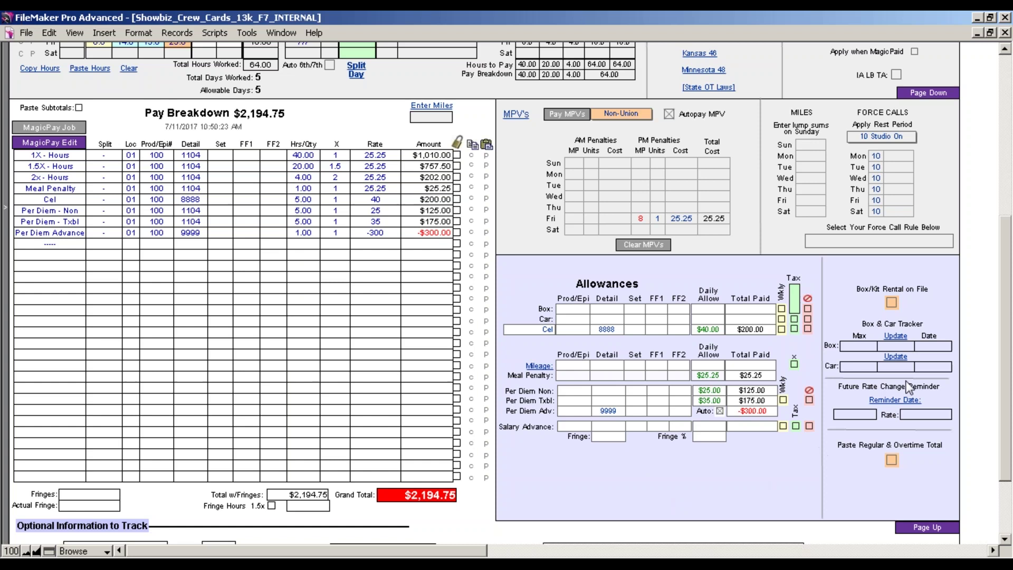
pyautogui.scroll(-3, 1007, 342)
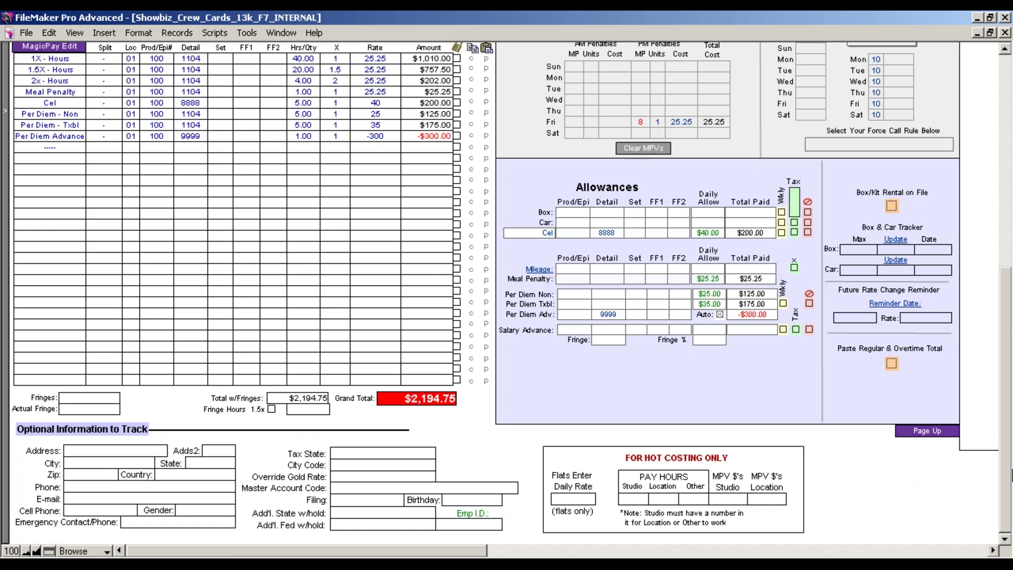
pyautogui.moveTo(1007, 493); pyautogui.dragTo(1006, 275)
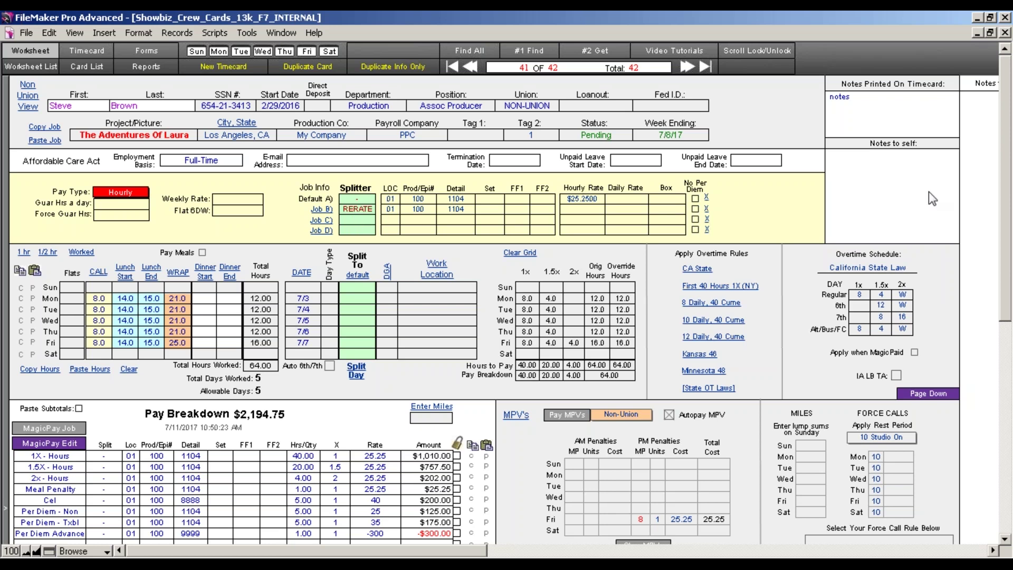
pyautogui.click(993, 38)
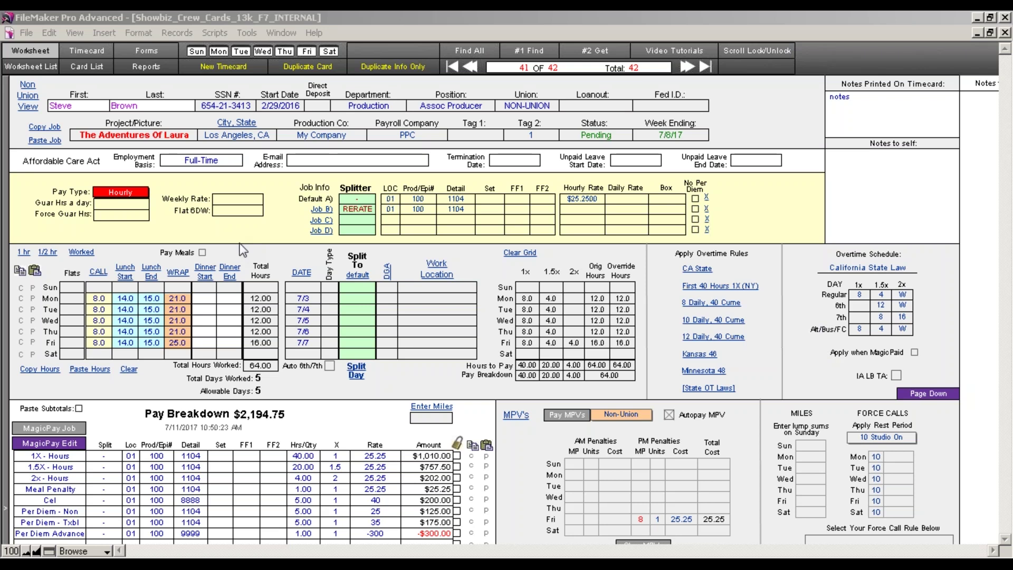
# Use the wide production-number layout, commit job A's occupation code, and open Monday's DGA list.
pyautogui.click(28, 103)
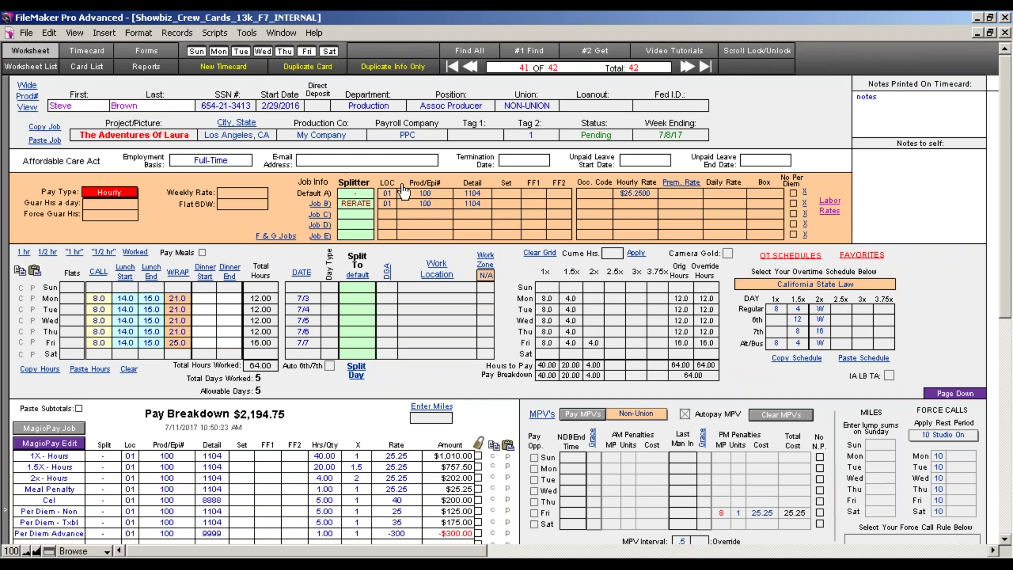
pyautogui.click(28, 96)
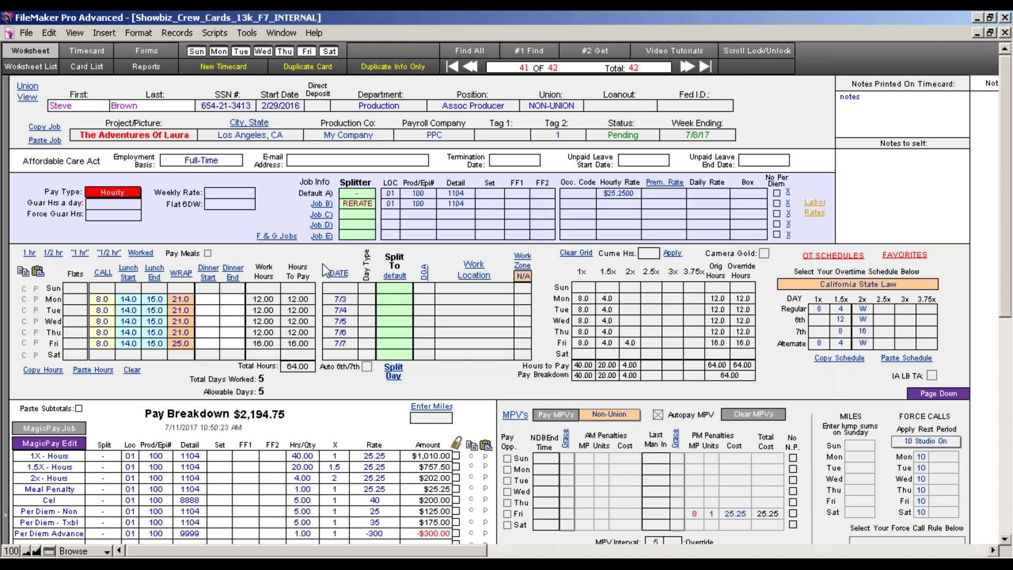
pyautogui.click(589, 195)
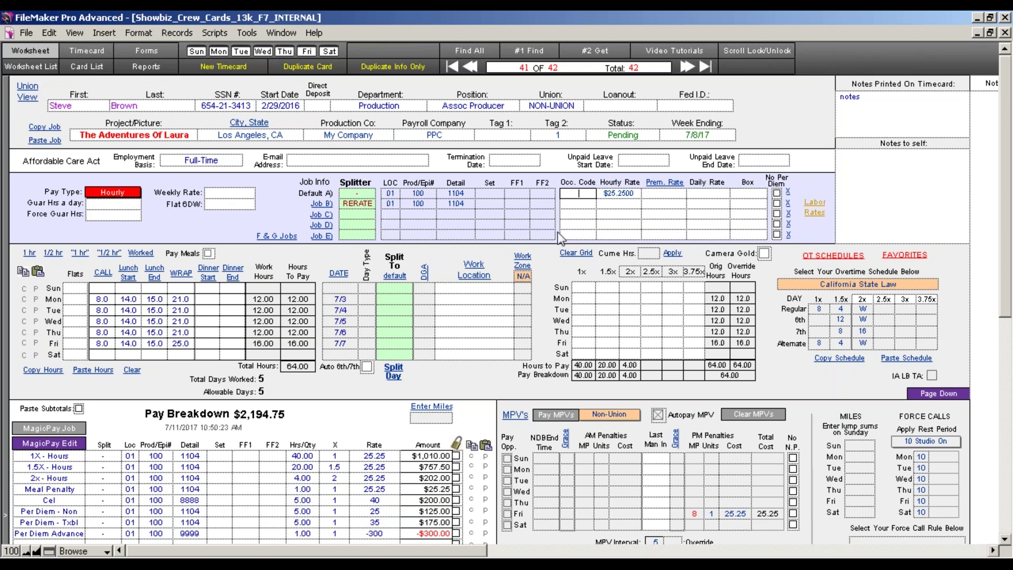
pyautogui.click(552, 275)
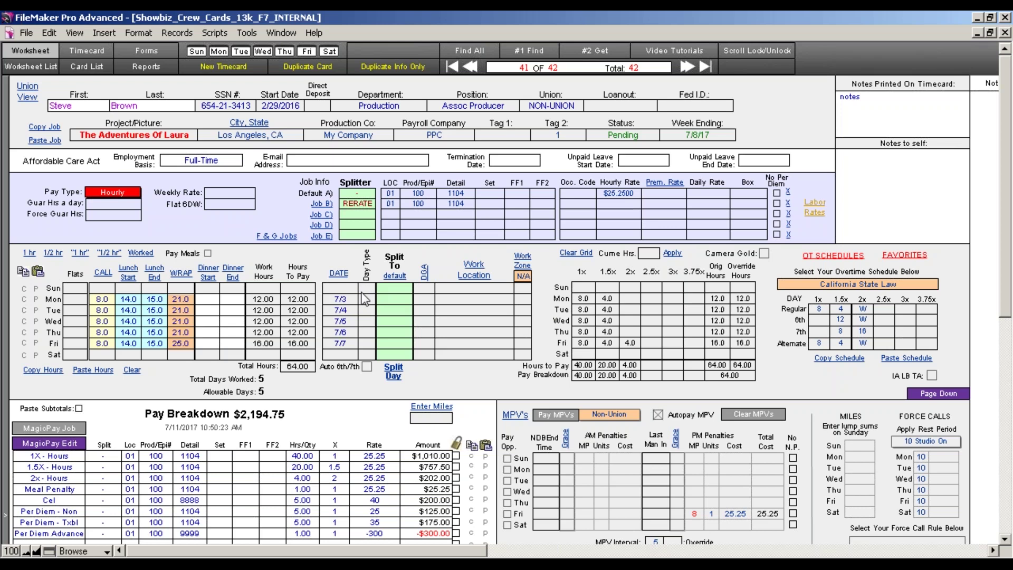
pyautogui.click(425, 299)
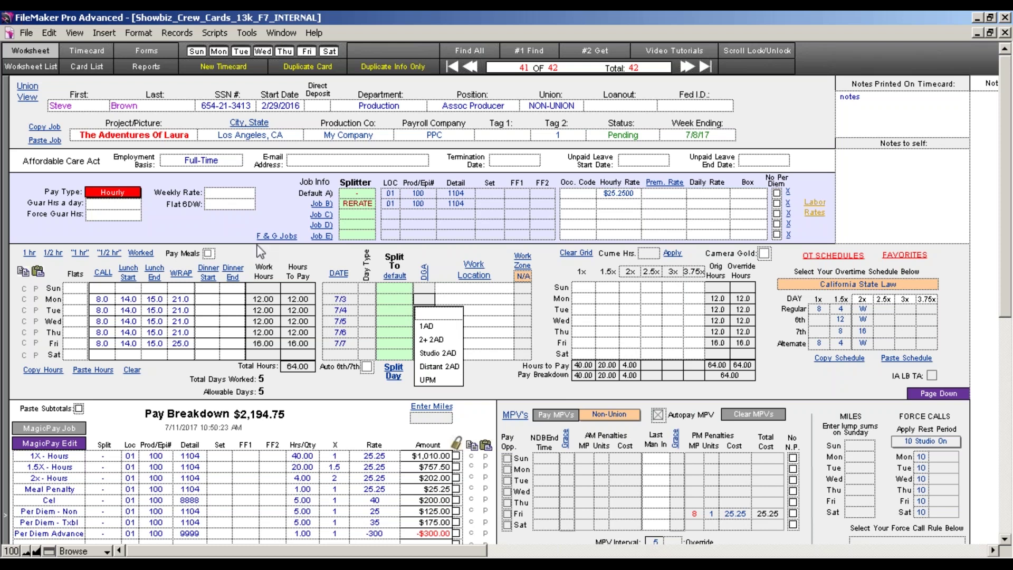
# Leave Monday's DGA category blank and bring up the city list for Monday's work location.
pyautogui.click(258, 247)
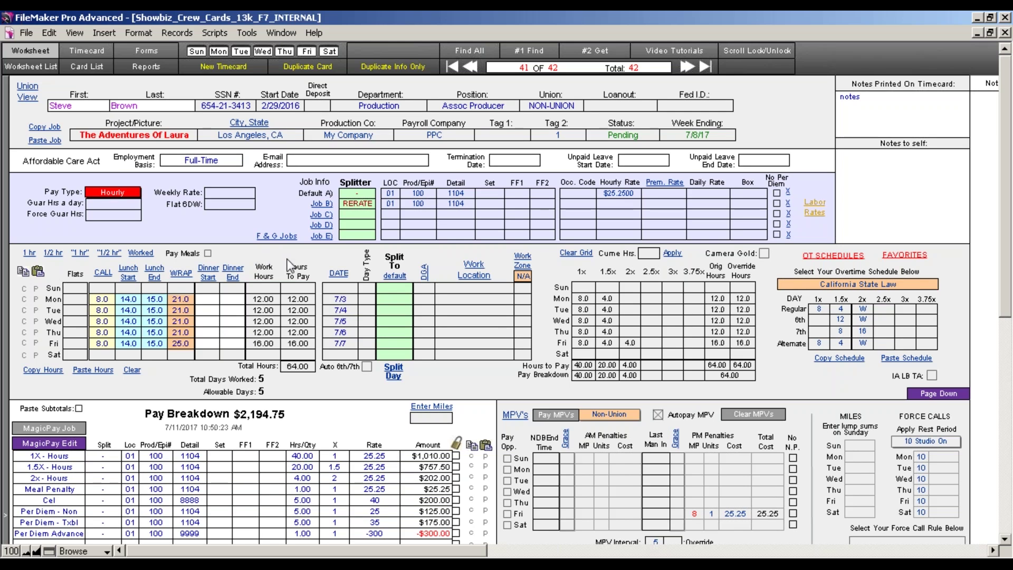
pyautogui.click(488, 298)
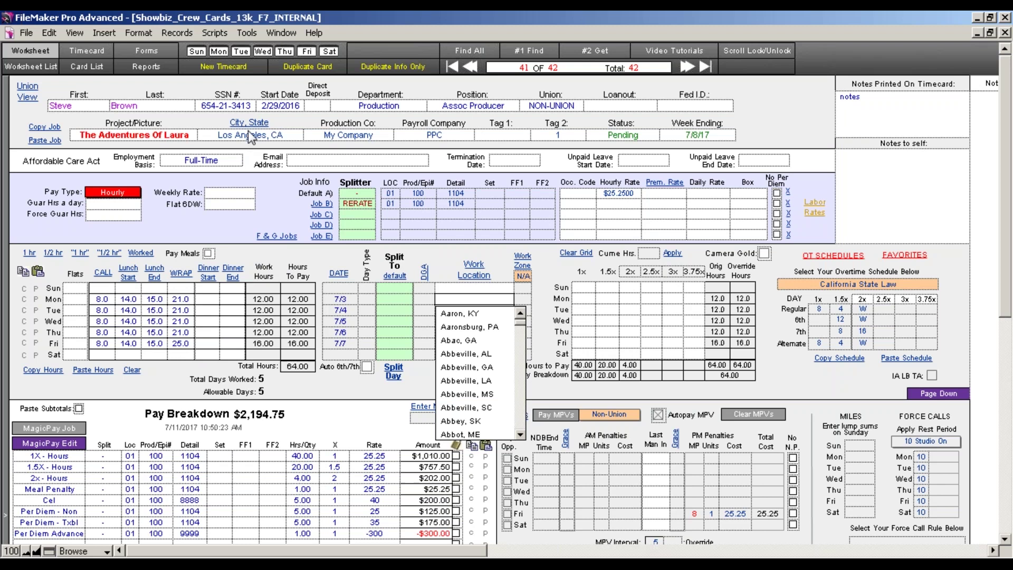
# Leave Monday's location blank and set Friday's work location to Burbank, CA.
pyautogui.click(429, 378)
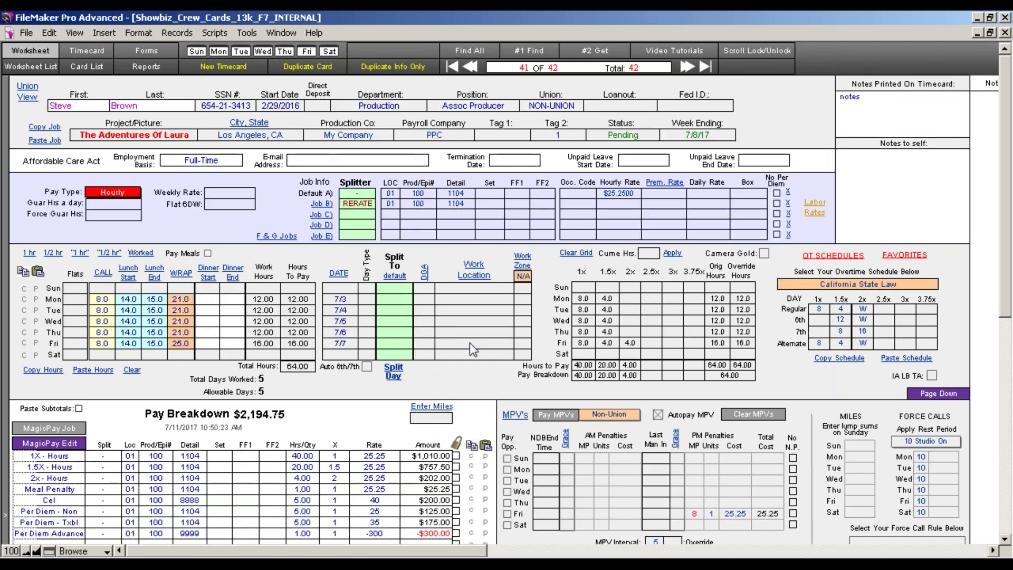
pyautogui.click(469, 343)
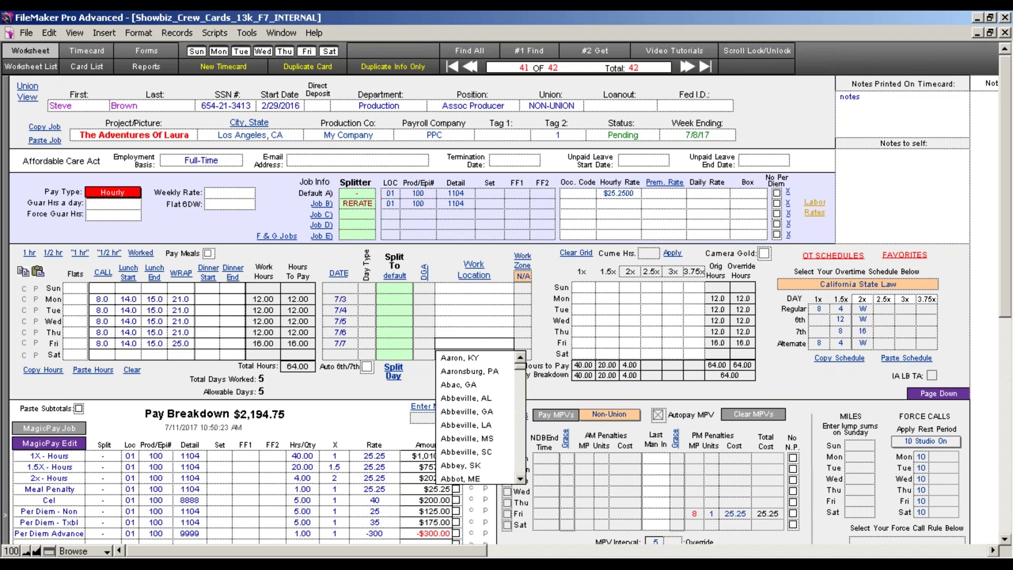
pyautogui.write('Bu')
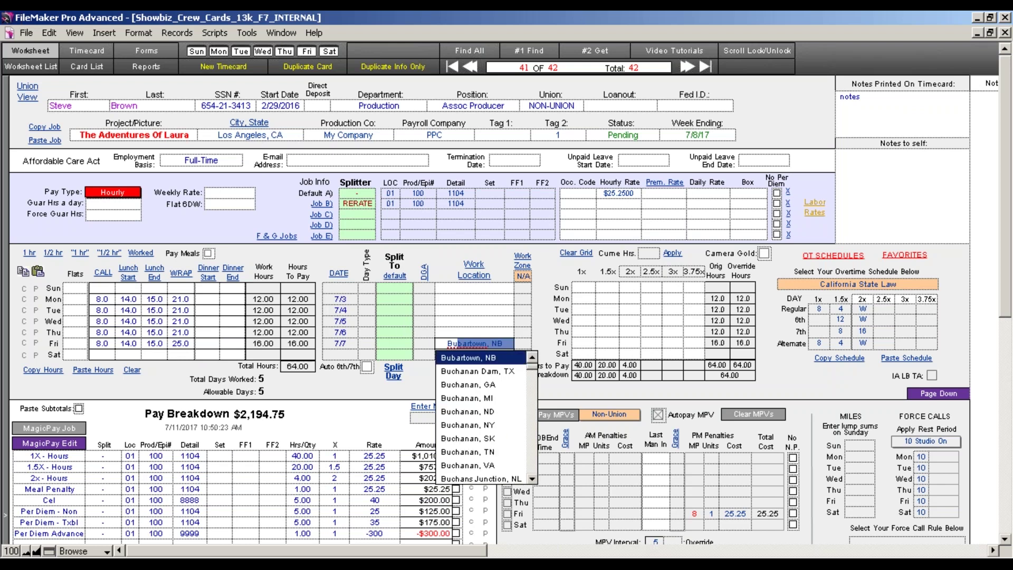
pyautogui.write('ras, LA')
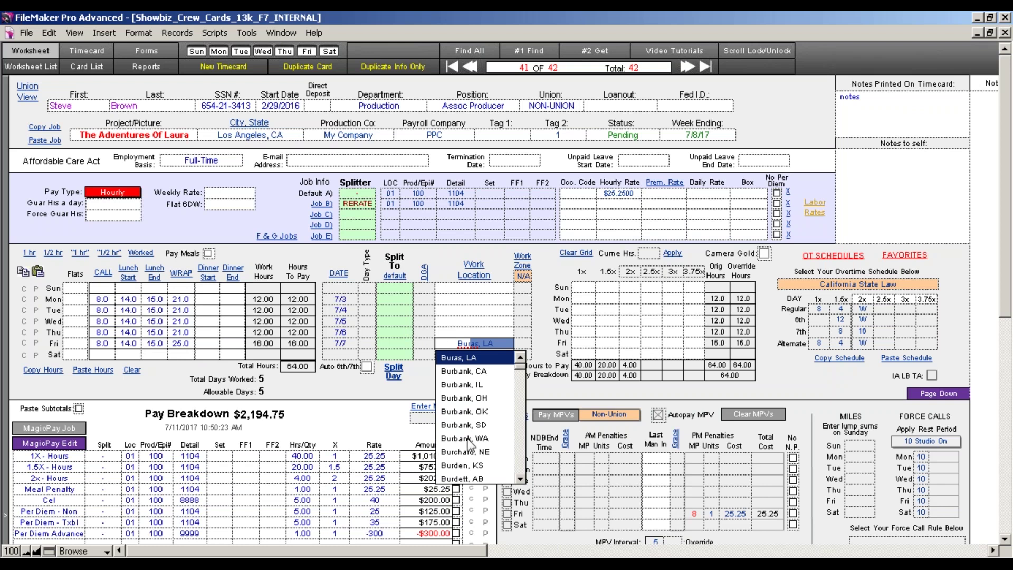
pyautogui.click(471, 372)
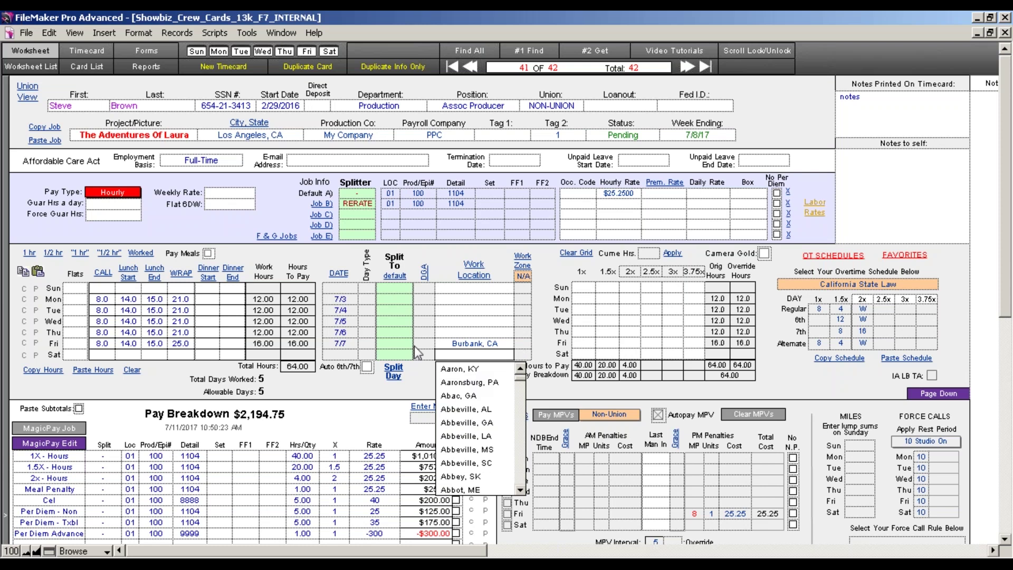
pyautogui.click(465, 346)
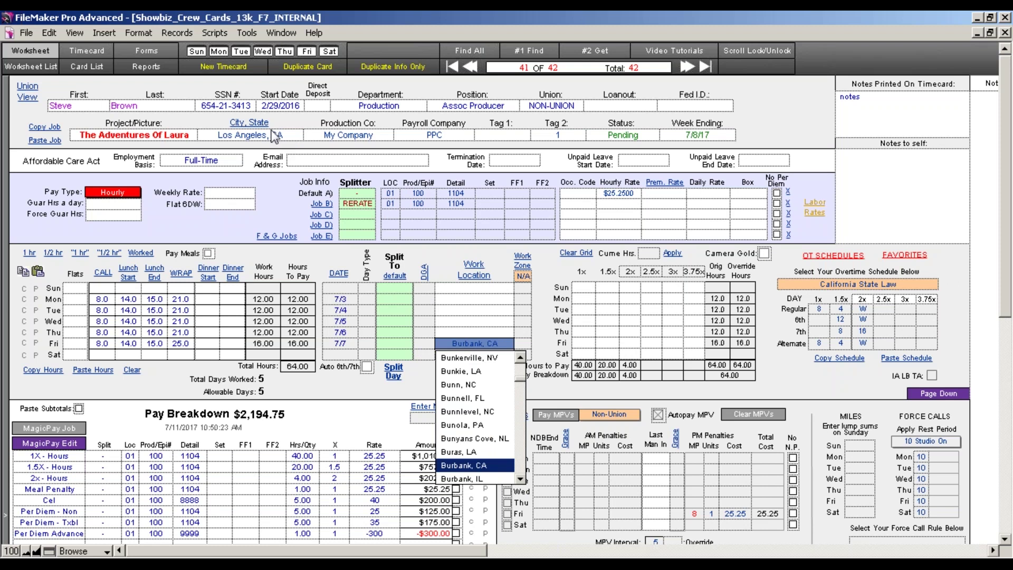
pyautogui.click(322, 403)
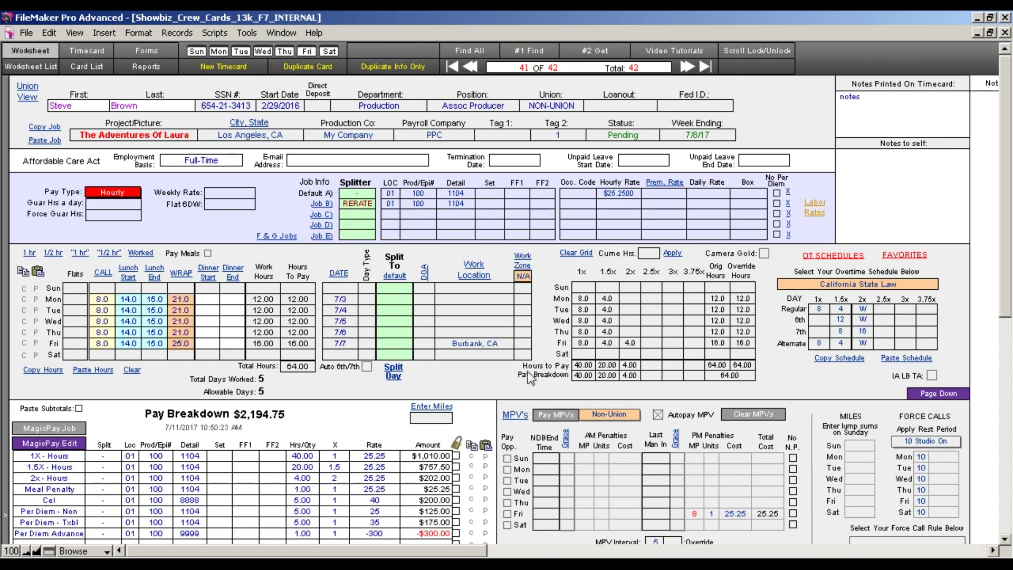
pyautogui.click(524, 299)
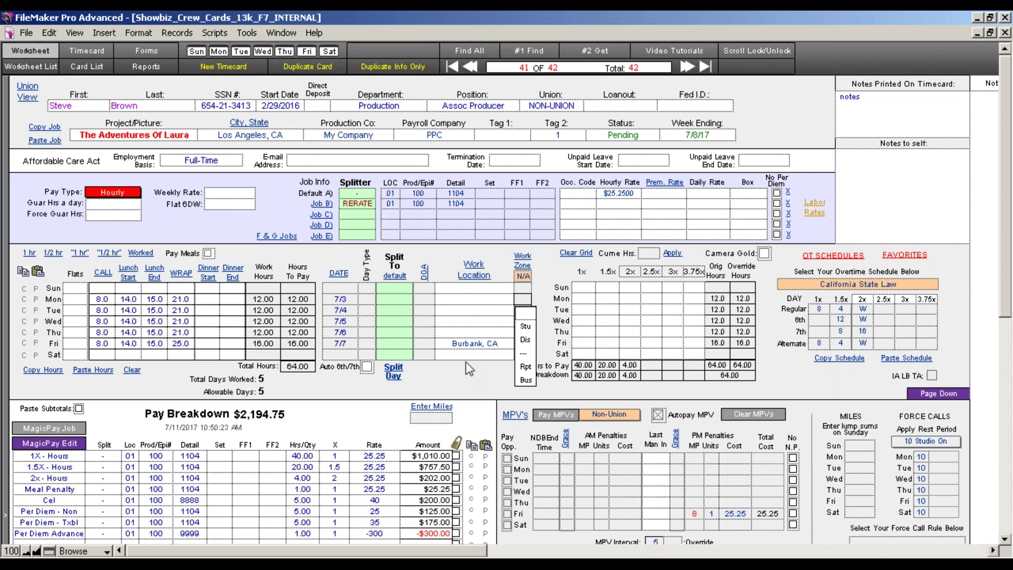
# Change the timecard's work zone from N/A to Stu.
pyautogui.click(504, 379)
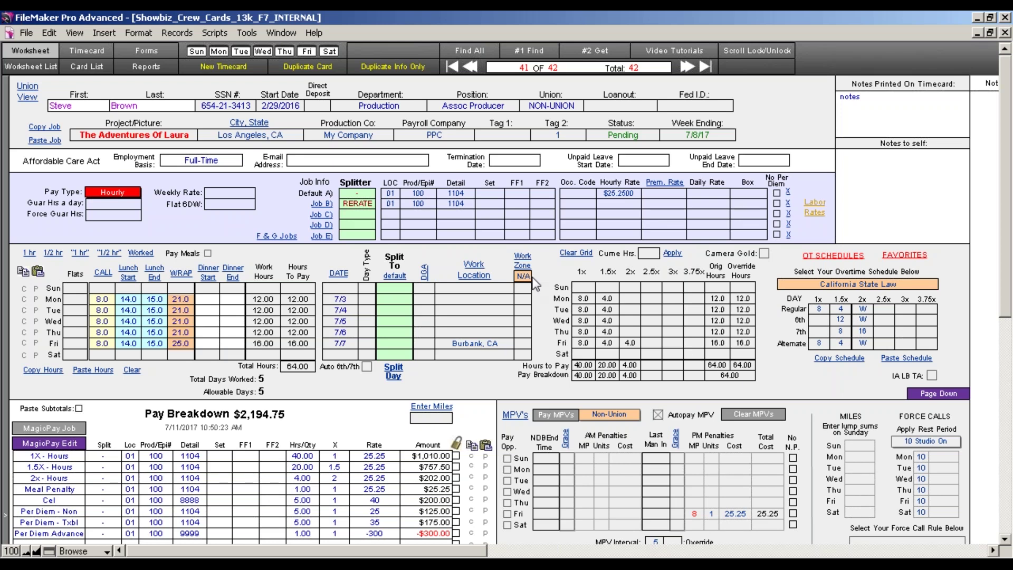
pyautogui.click(524, 345)
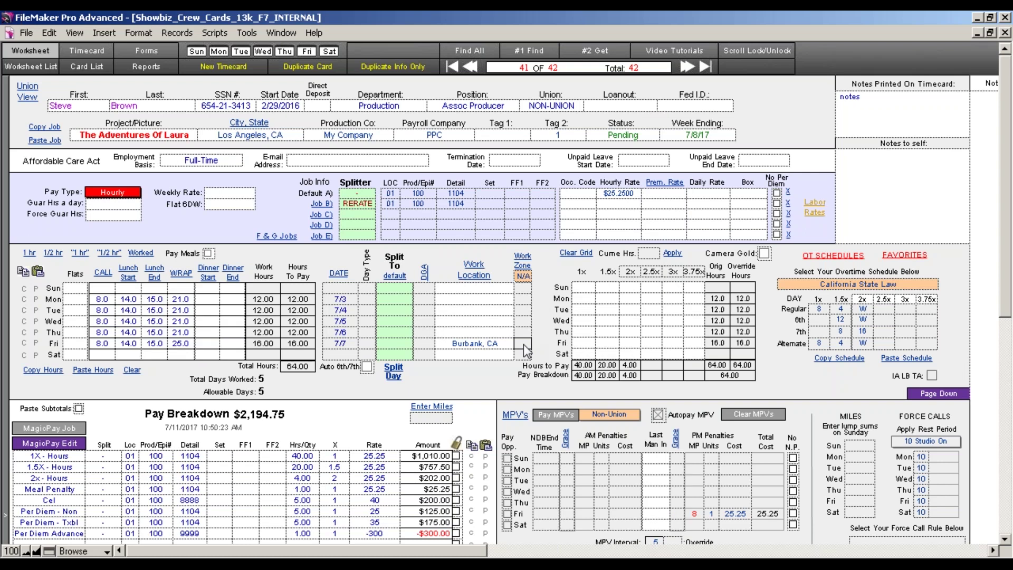
pyautogui.click(524, 277)
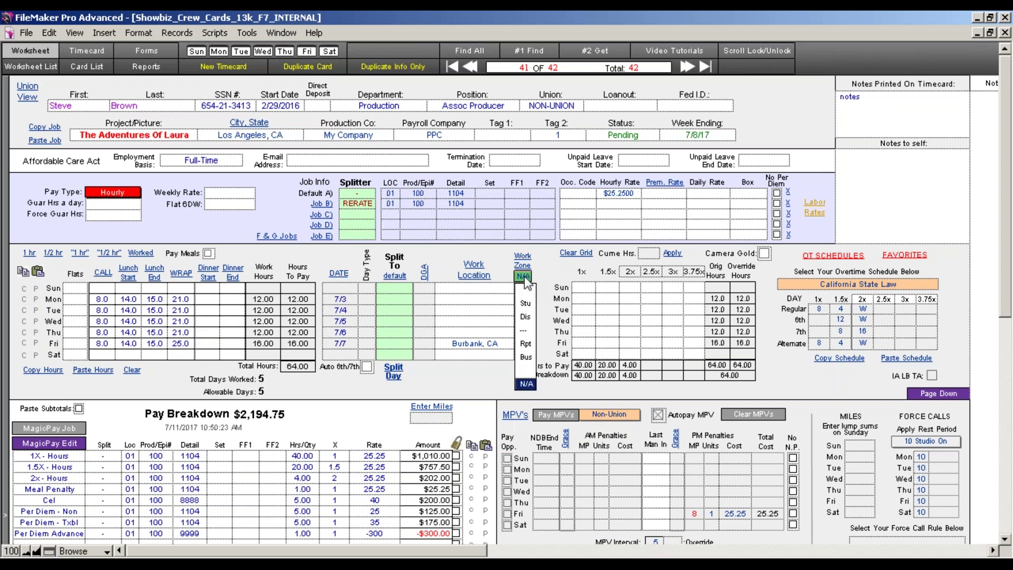
pyautogui.click(528, 308)
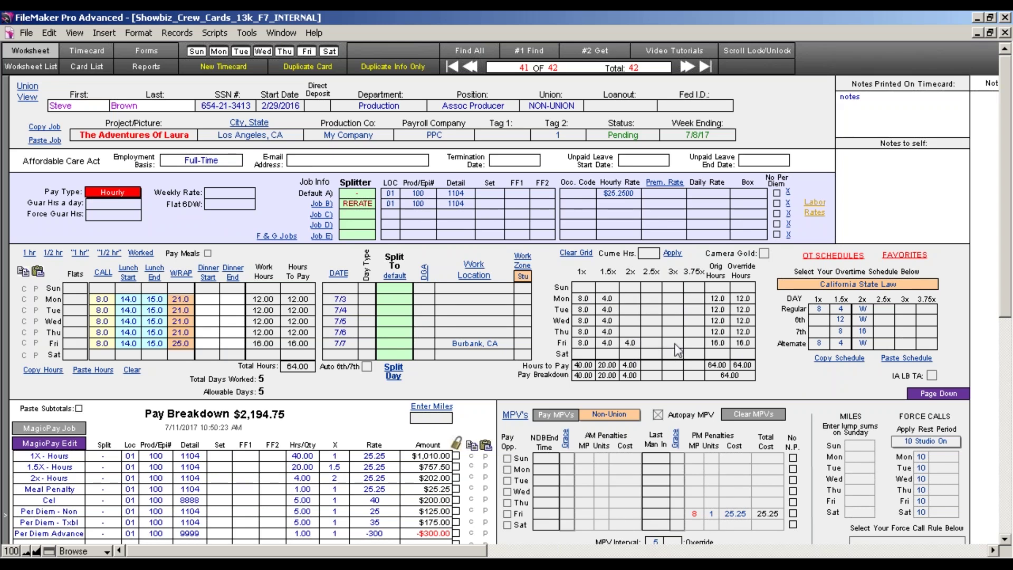
# Open the OT Schedules list and scroll through the union overtime schedules, then back up.
pyautogui.click(820, 259)
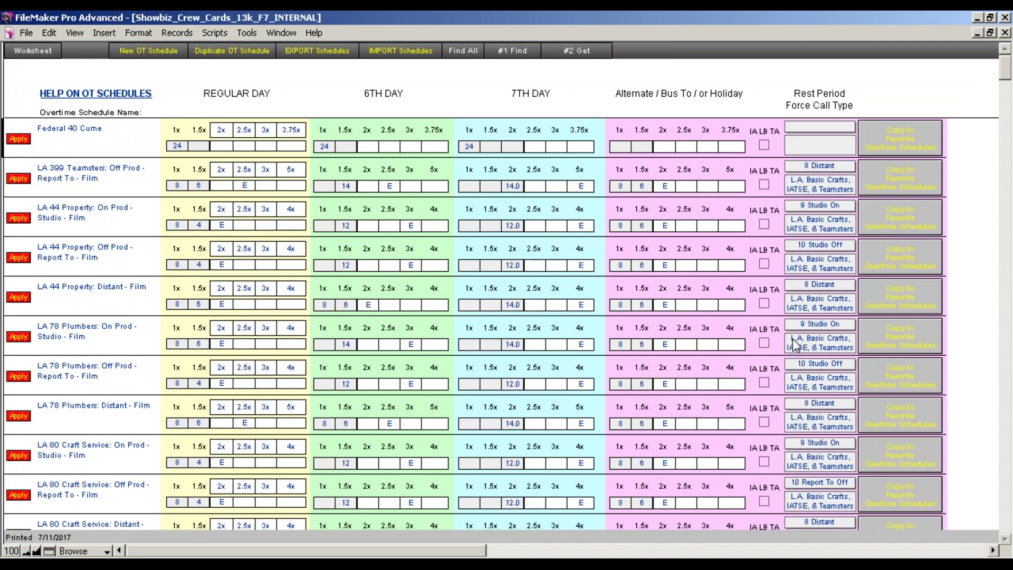
pyautogui.scroll(-15, 977, 322)
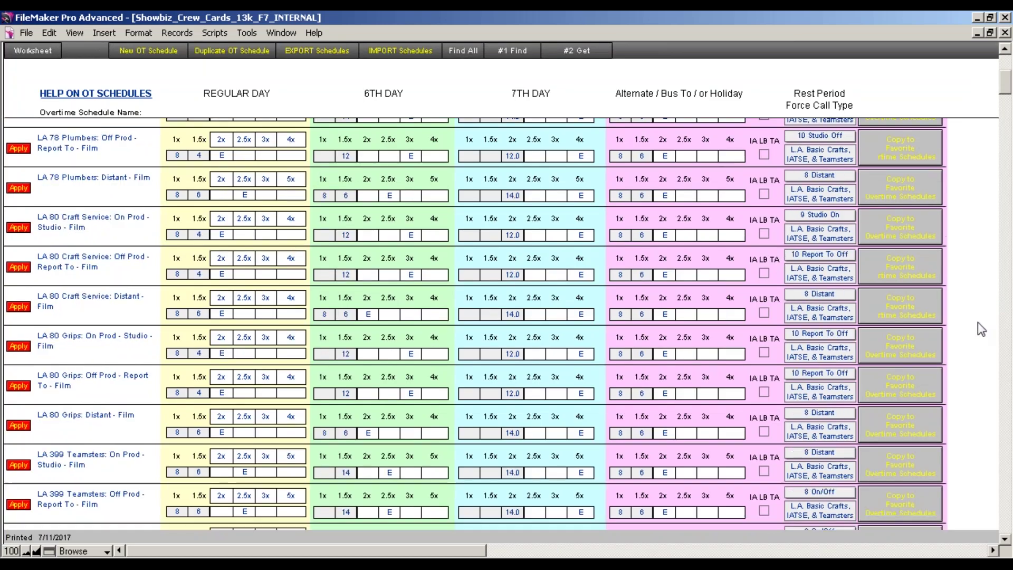
pyautogui.scroll(-20, 971, 325)
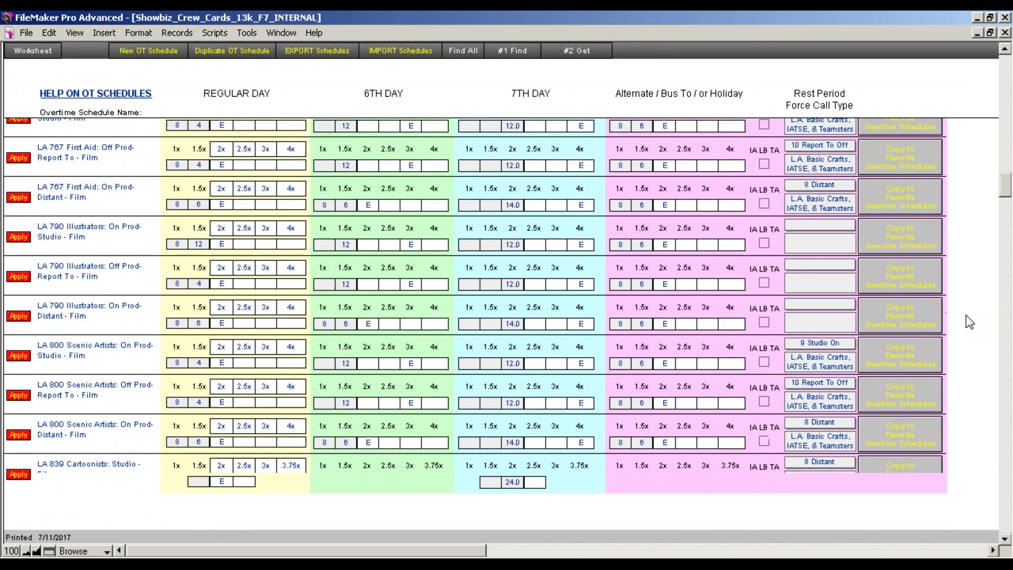
pyautogui.scroll(-20, 966, 317)
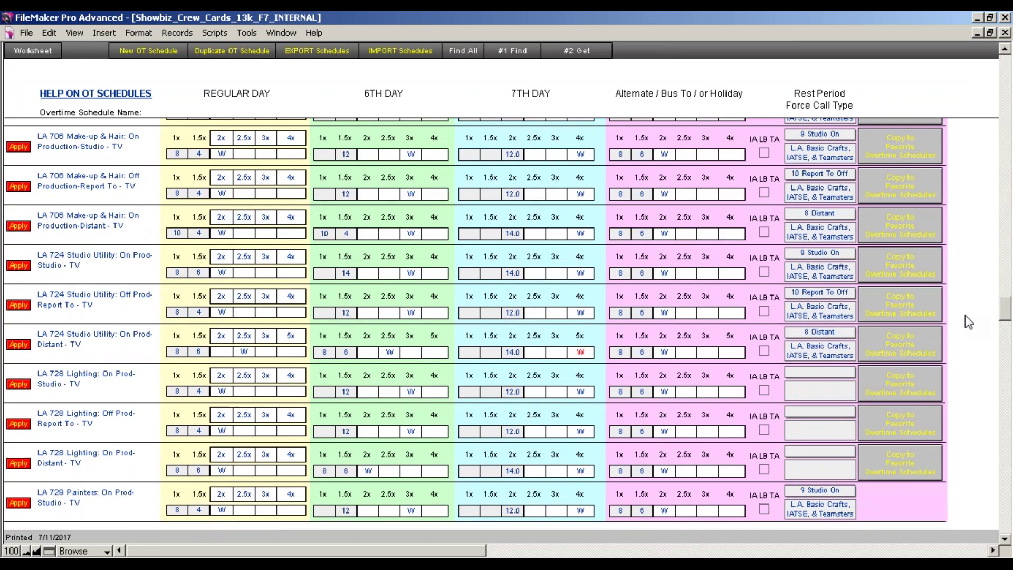
pyautogui.scroll(-20, 965, 316)
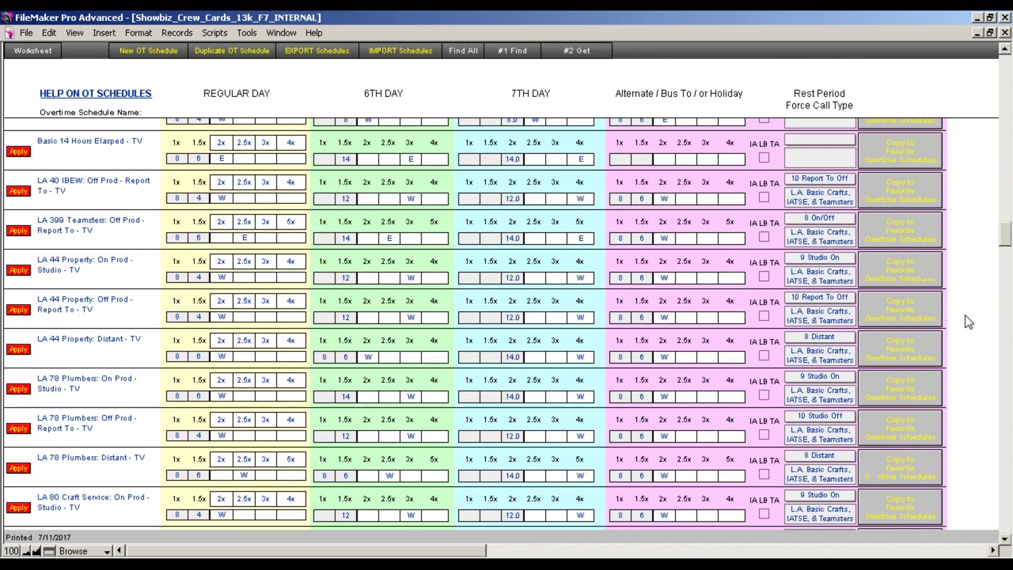
pyautogui.scroll(20, 964, 315)
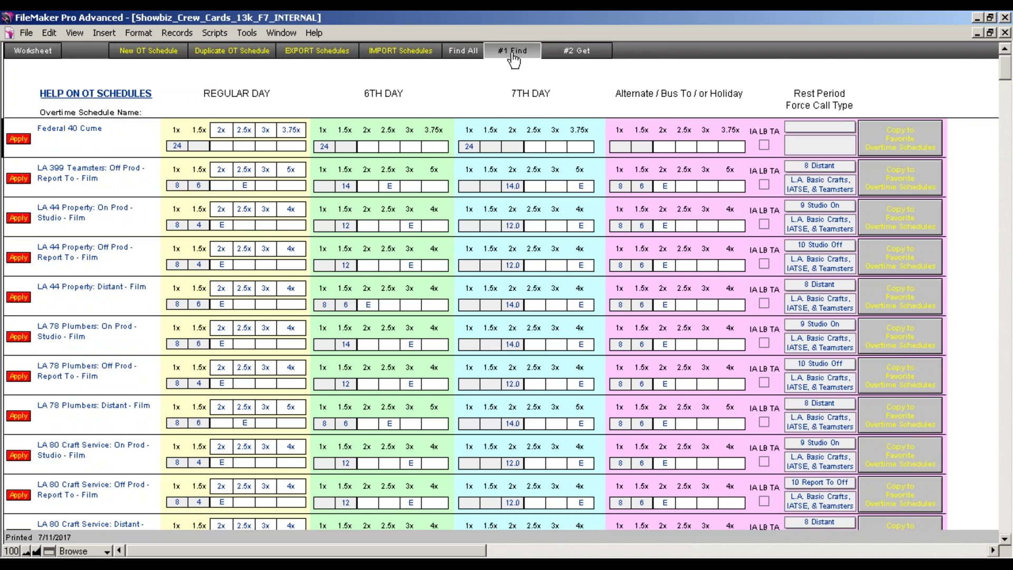
# Find the overtime schedules matching 'camera', then begin a new blank find request.
pyautogui.click(512, 54)
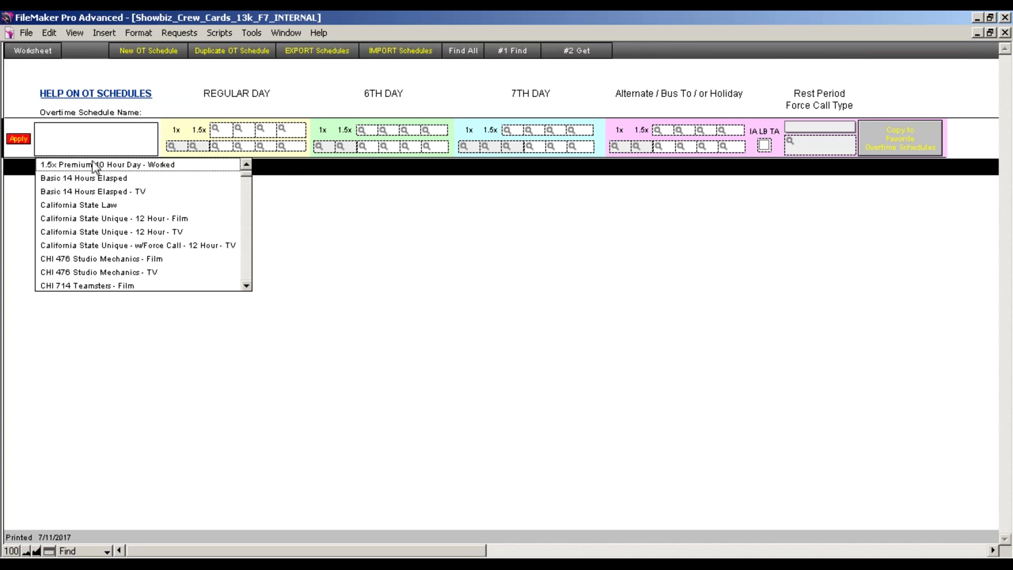
pyautogui.click(73, 142)
pyautogui.write('ca')
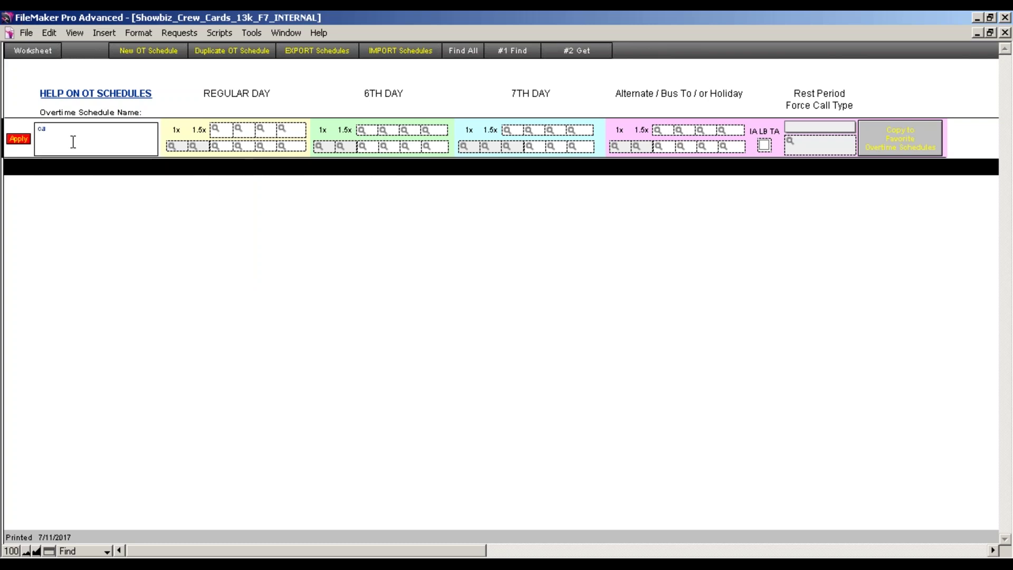
pyautogui.write('mera')
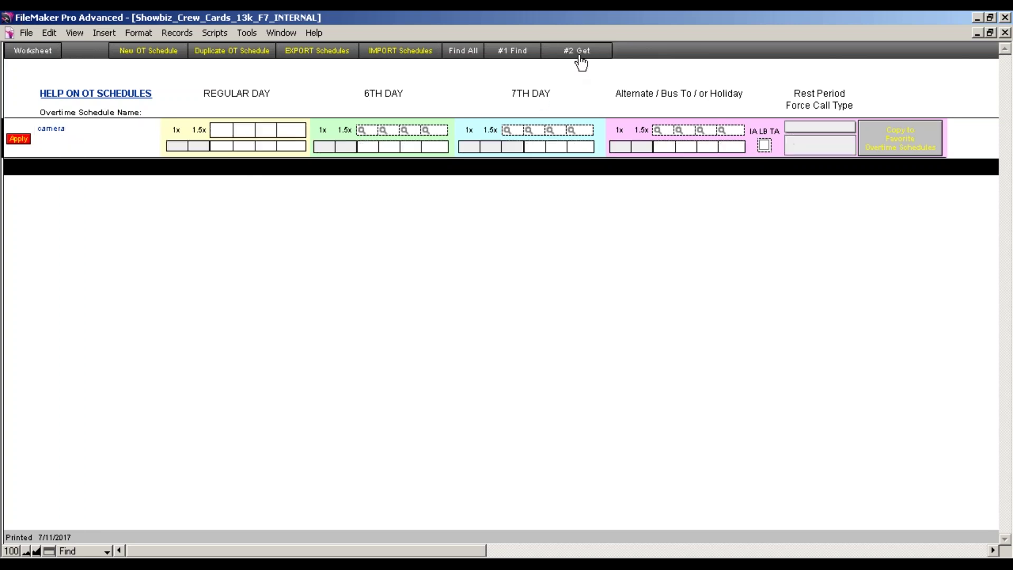
pyautogui.click(582, 56)
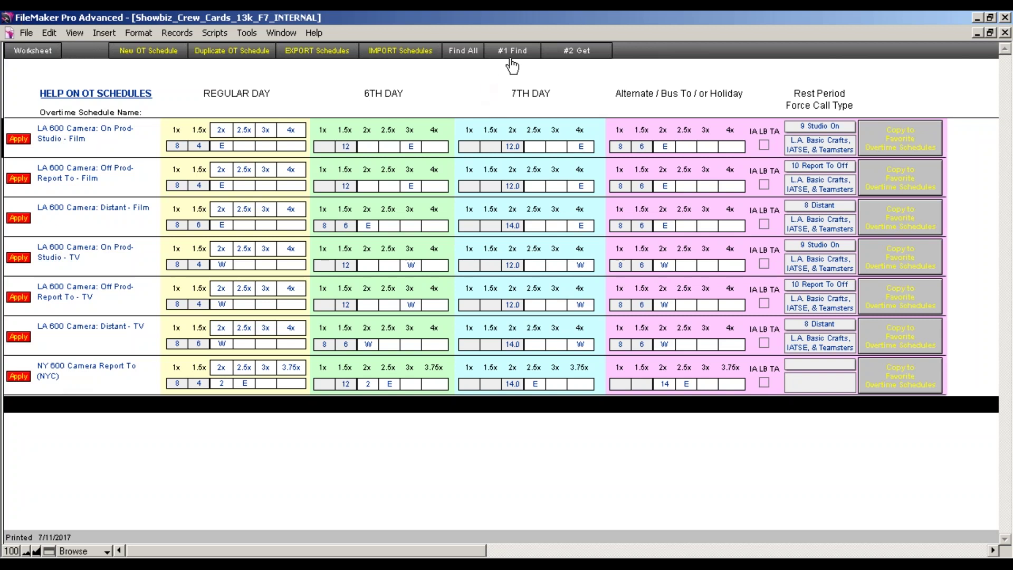
pyautogui.click(512, 53)
# Search schedules for 'la 600' and apply LA 600 Camera: Off Prod-Report To - TV.
pyautogui.click(50, 138)
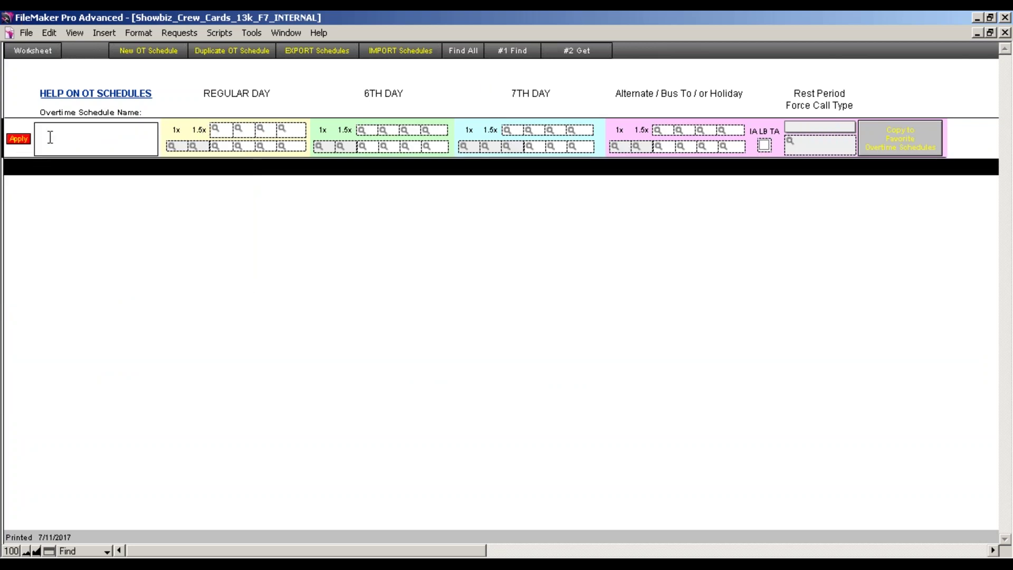
pyautogui.write('Ia')
pyautogui.write(' 600')
pyautogui.click(554, 53)
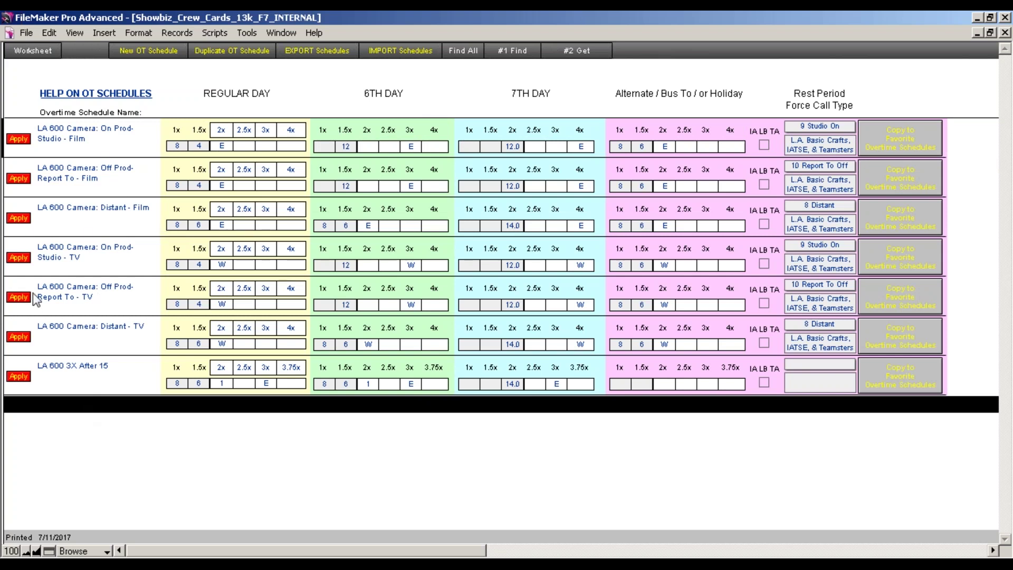
pyautogui.click(14, 299)
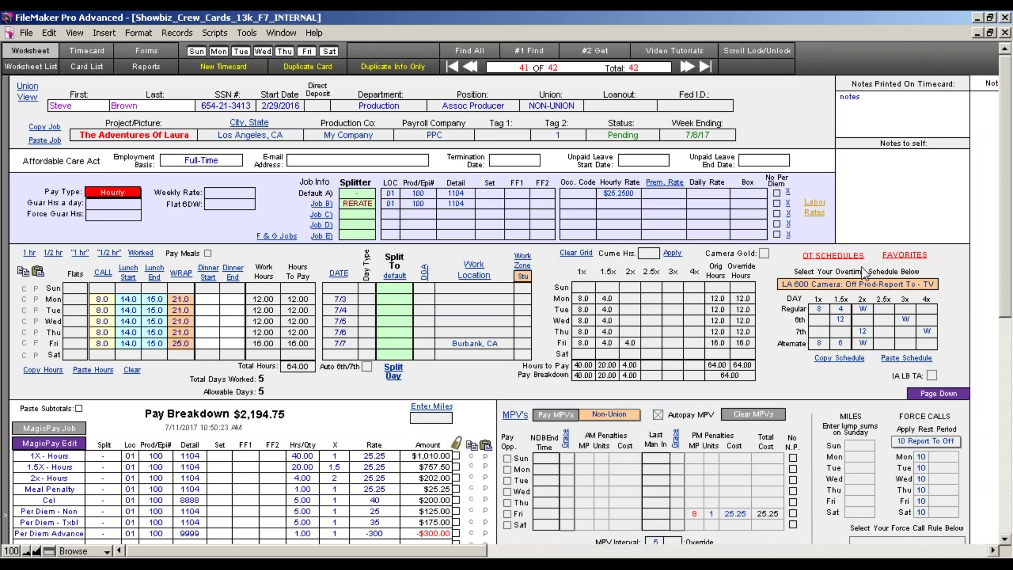
pyautogui.click(843, 257)
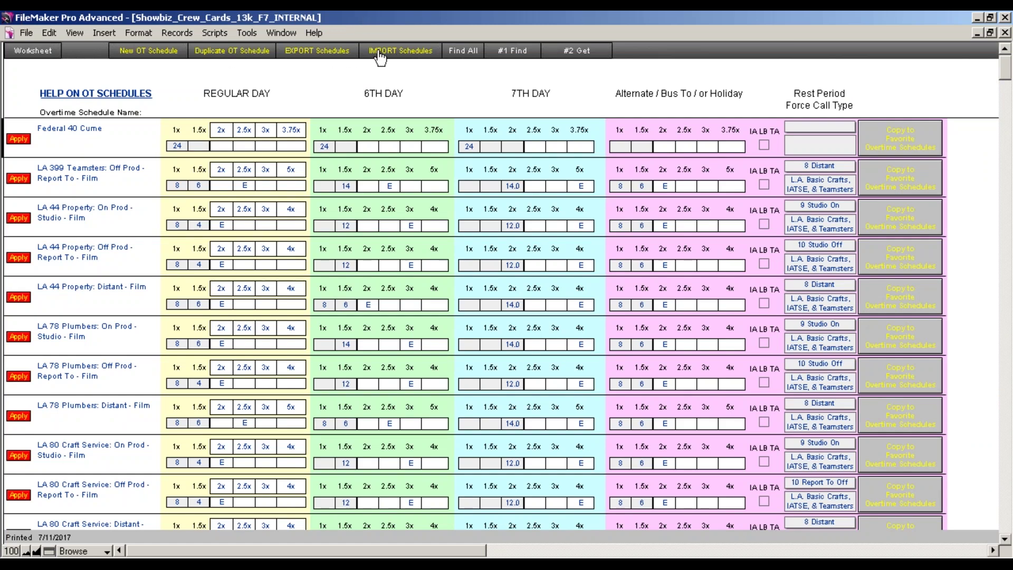
pyautogui.scroll(-5, 576, 255)
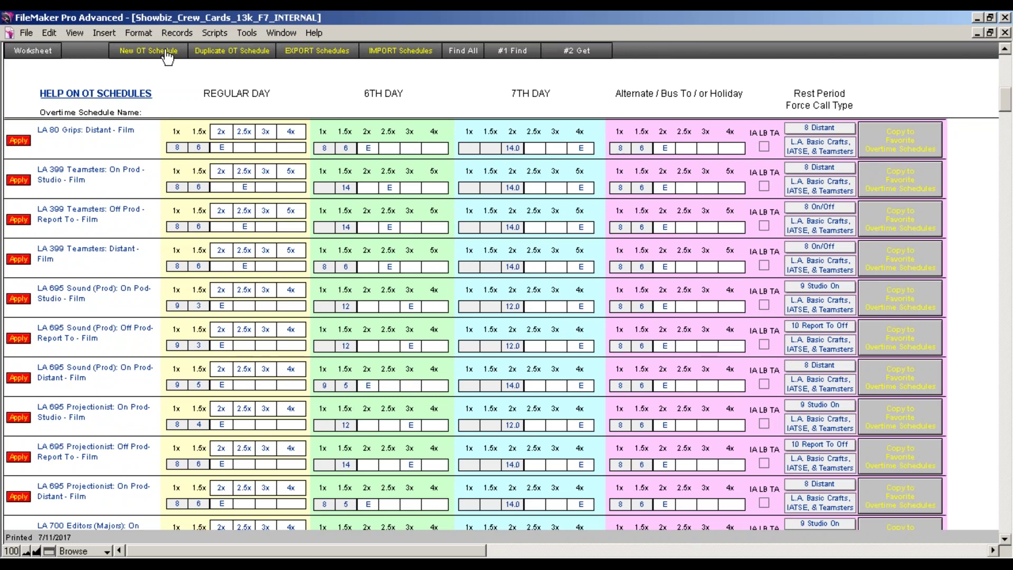
pyautogui.scroll(5, 686, 330)
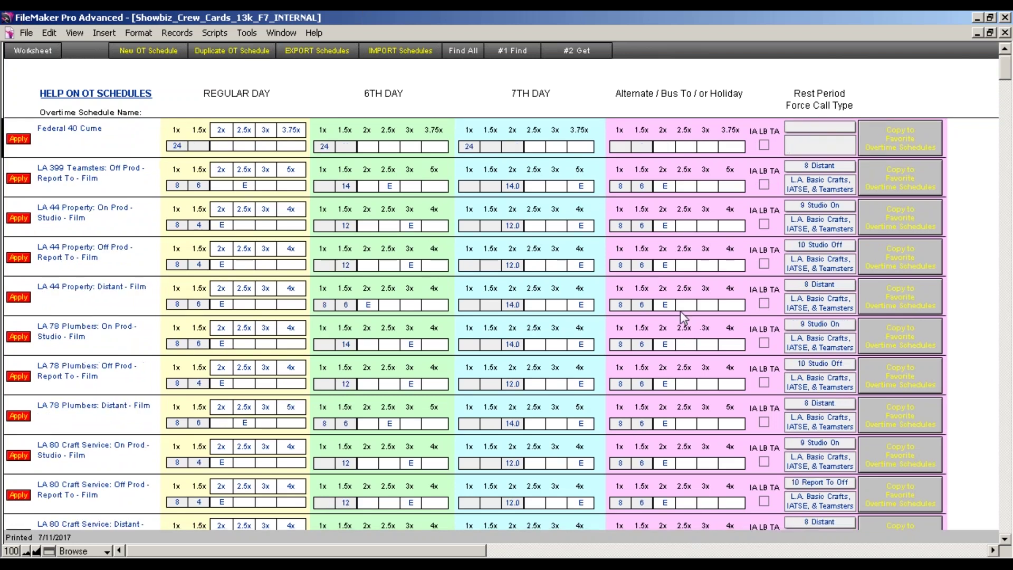
pyautogui.click(32, 51)
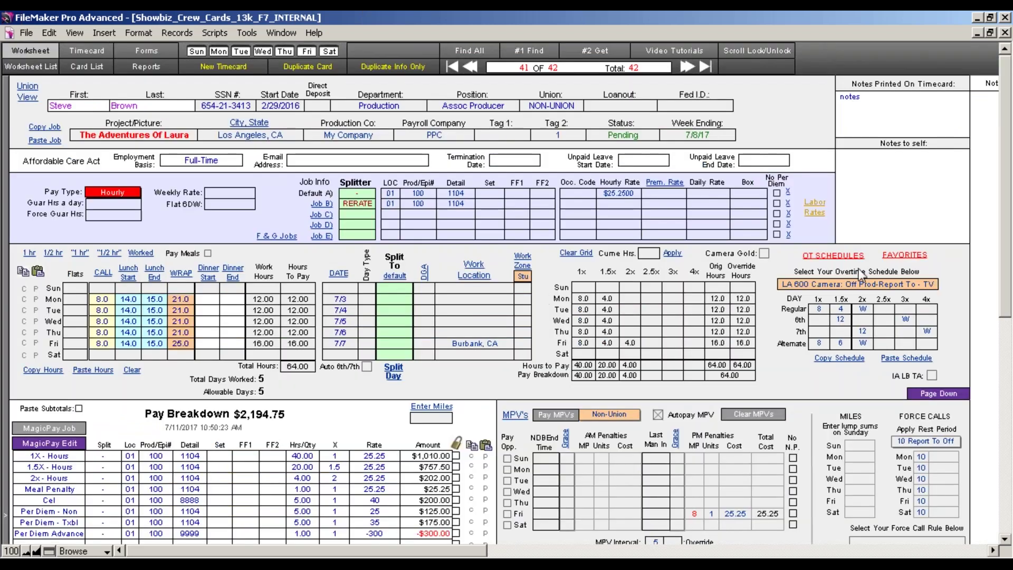
pyautogui.click(905, 257)
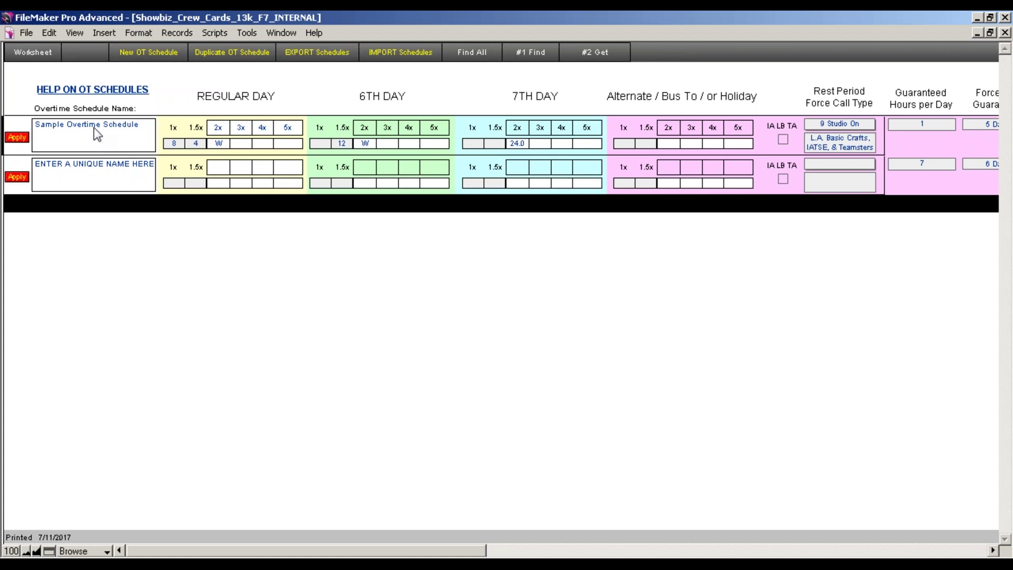
# Give Sample Overtime Schedule alternate-day hours of 8 straight and 6 at 1.5x, then apply it.
pyautogui.click(118, 128)
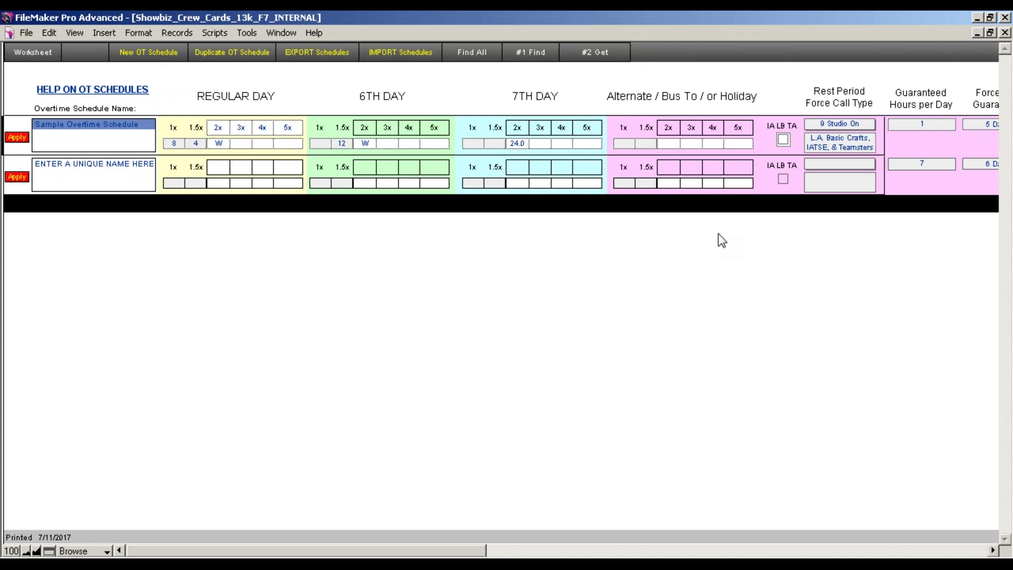
pyautogui.click(624, 143)
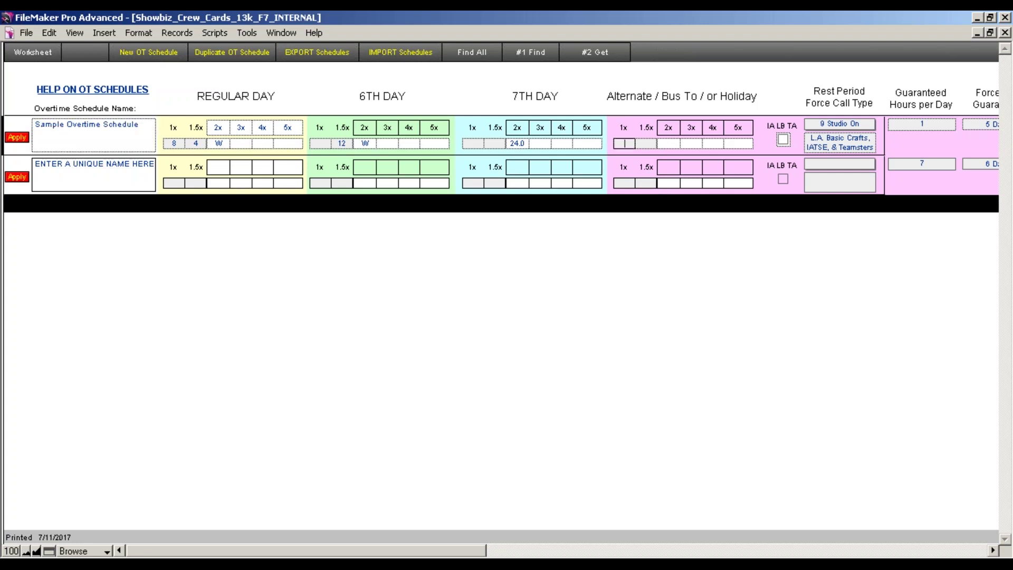
pyautogui.write('8')
pyautogui.click(644, 144)
pyautogui.click(660, 303)
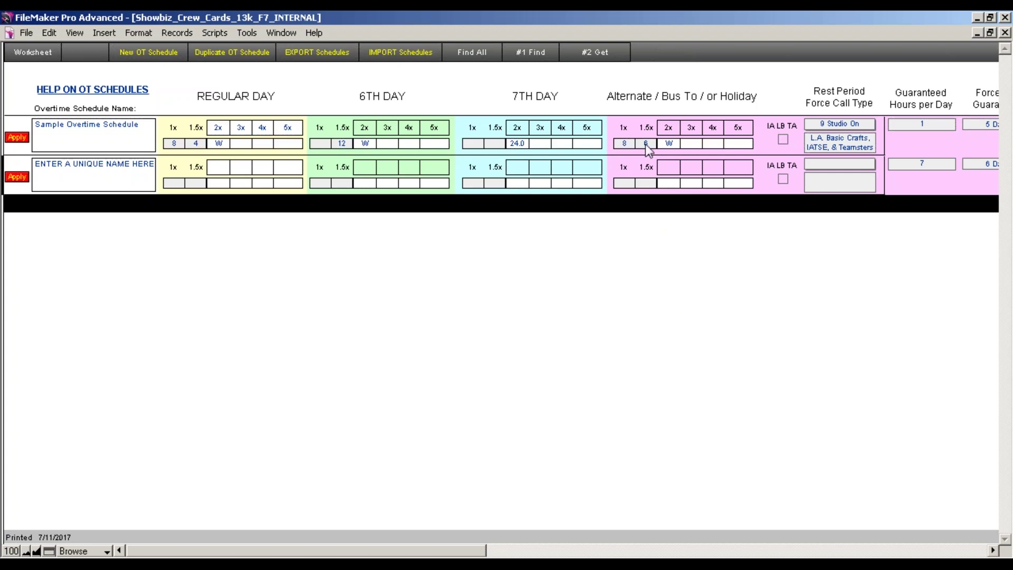
pyautogui.click(13, 140)
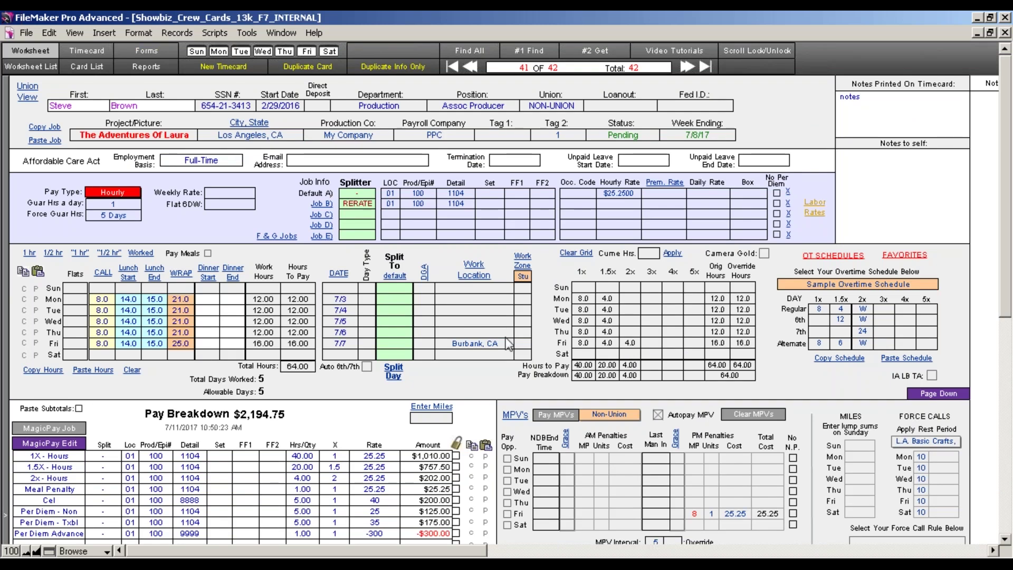
# Set Friday's Day Type to Alt and commit the timecard so totals recalculate.
pyautogui.click(371, 344)
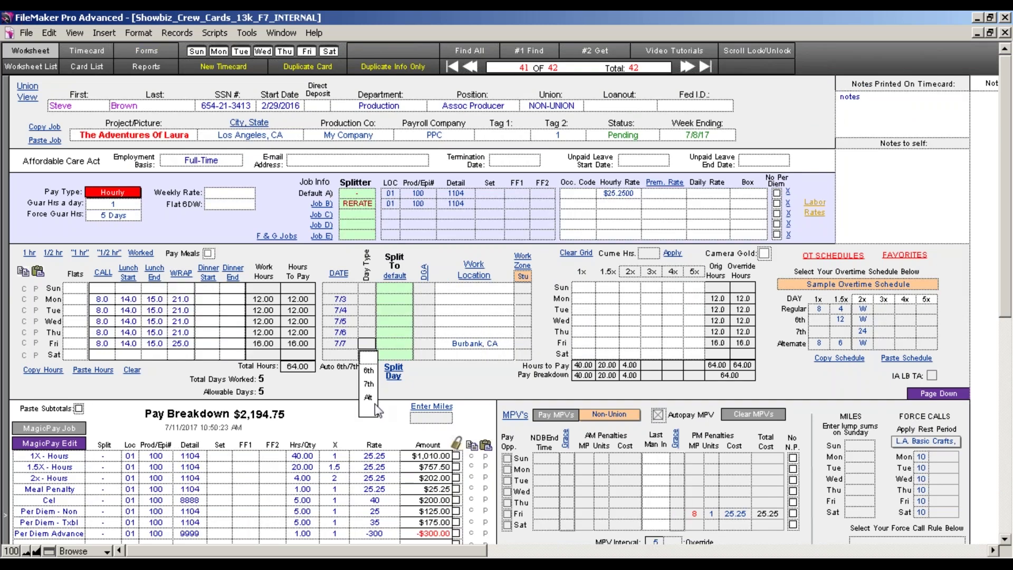
pyautogui.click(370, 398)
pyautogui.click(368, 344)
pyautogui.click(370, 399)
pyautogui.click(452, 391)
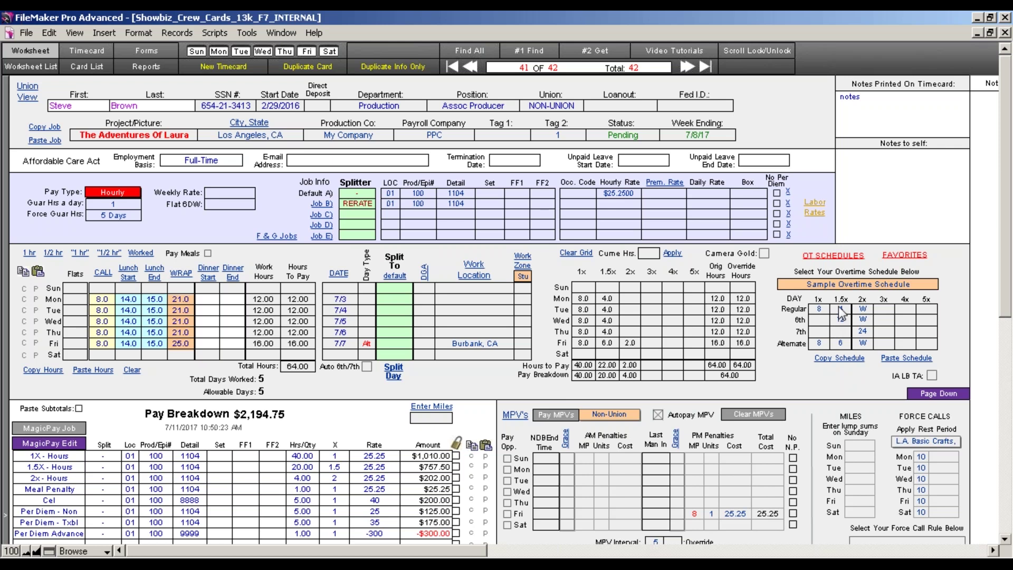
pyautogui.click(834, 256)
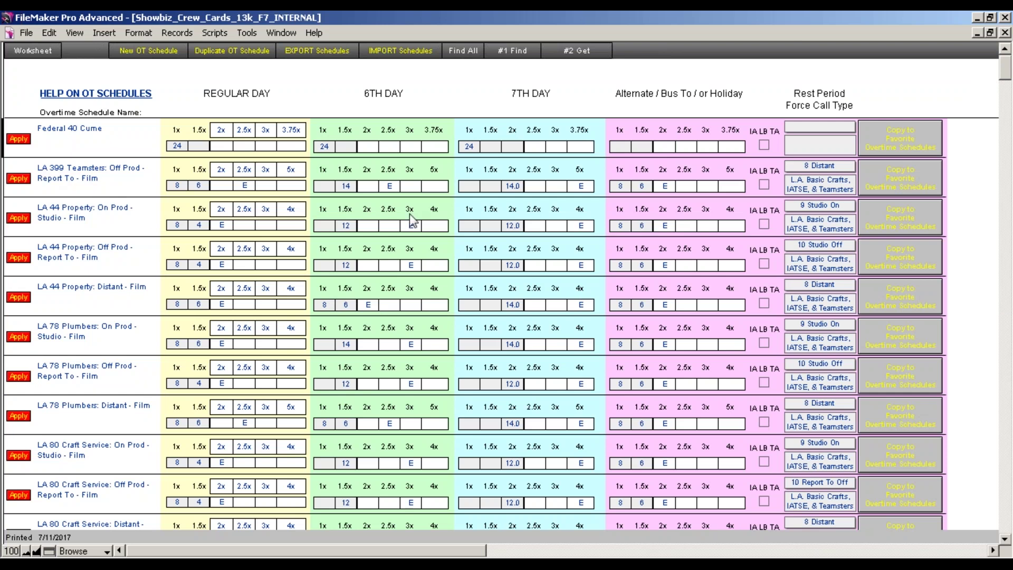
# Copy LA 44 Property: Off Prod - Report To - Film to favorites and apply it.
pyautogui.click(912, 269)
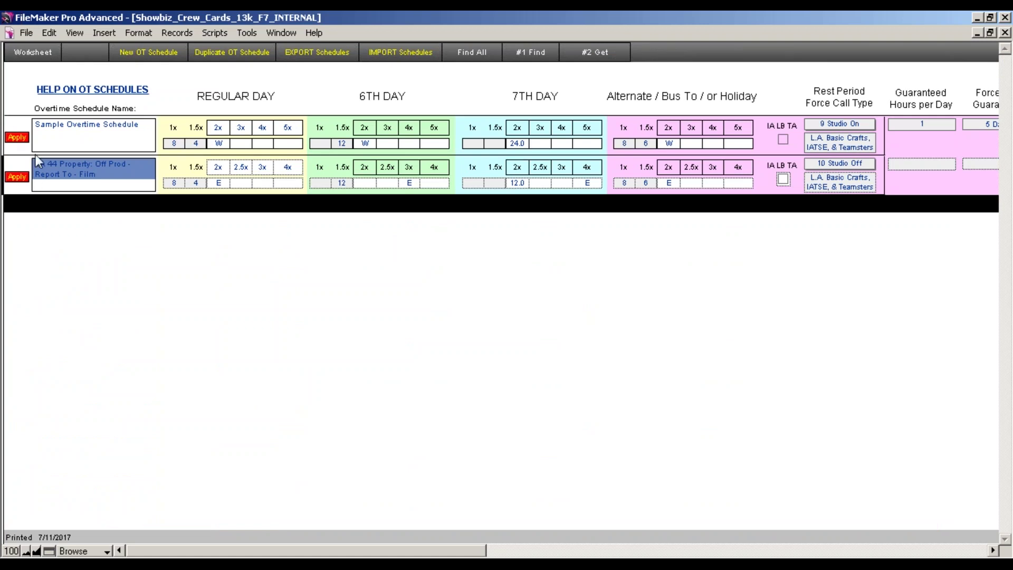
pyautogui.click(17, 176)
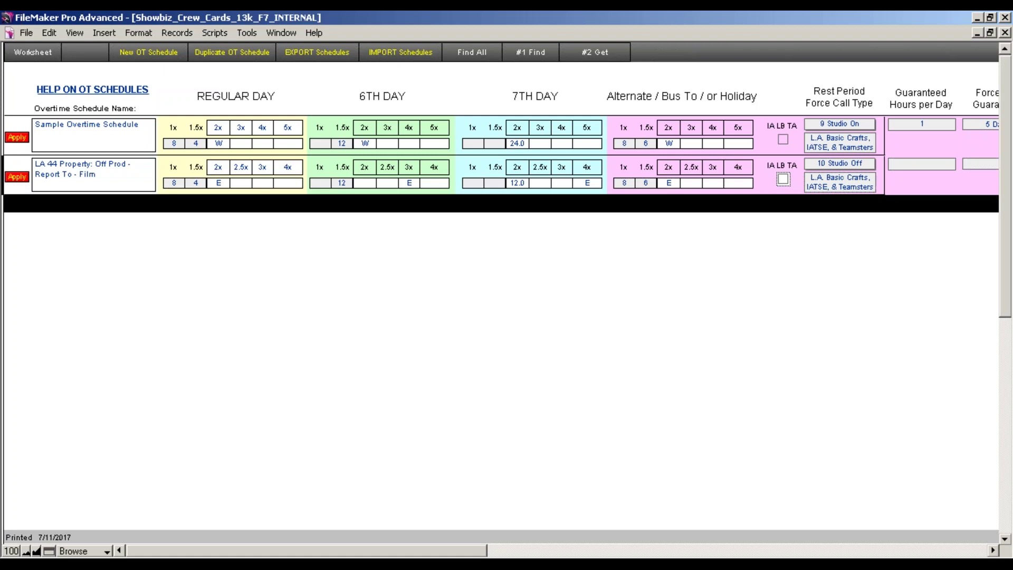
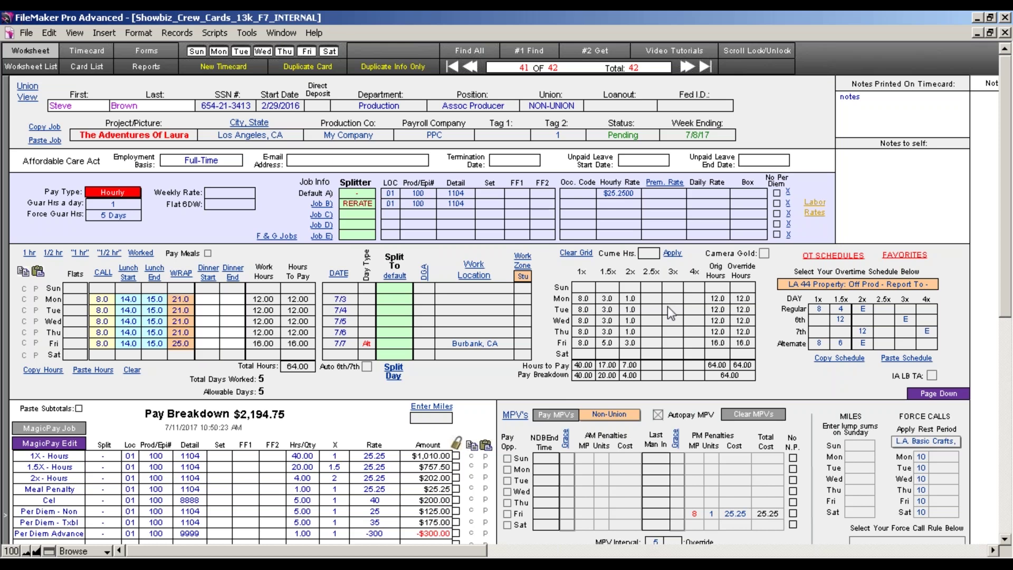
# Try E, then W, as the Regular 2x overtime rule so the week recalculates to 40, 21 and 3.
pyautogui.click(869, 311)
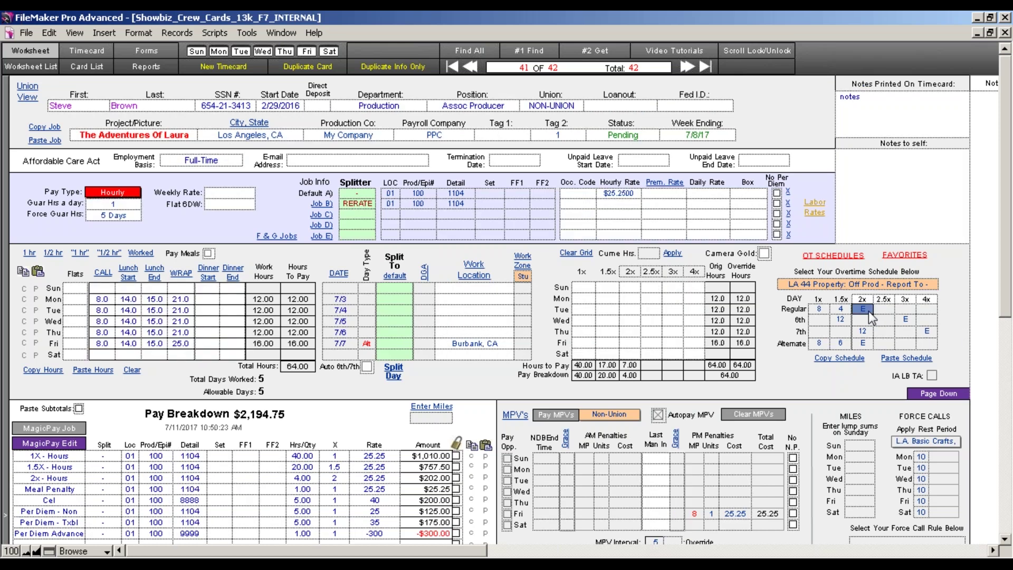
pyautogui.click(857, 369)
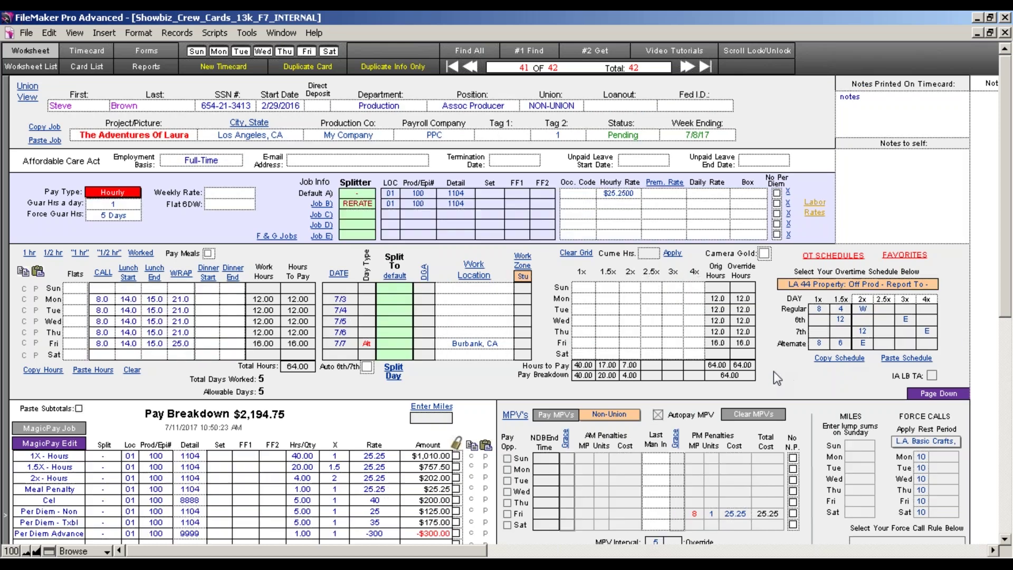
pyautogui.click(866, 309)
pyautogui.write('E')
pyautogui.click(851, 395)
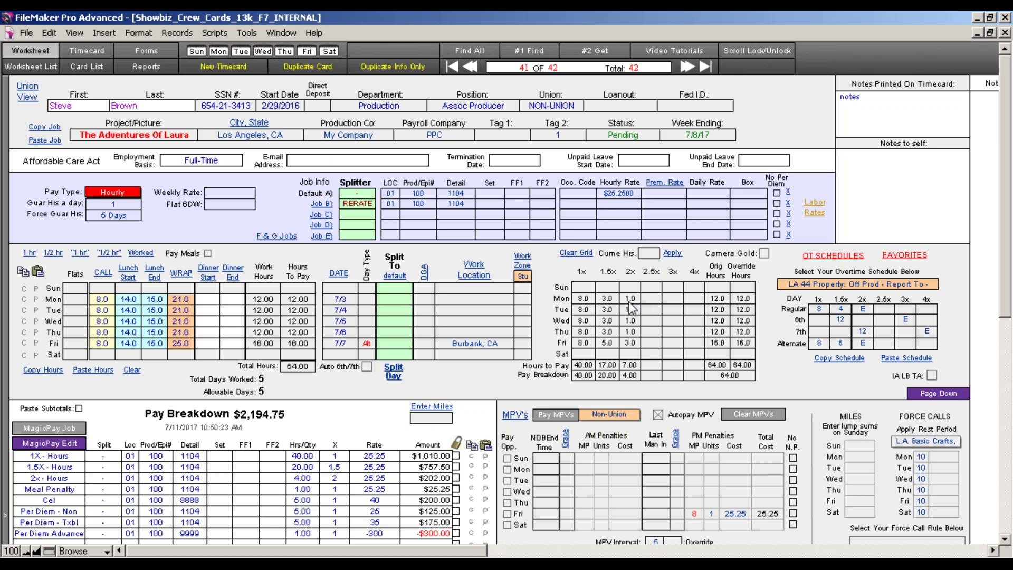
pyautogui.click(861, 310)
pyautogui.write('W')
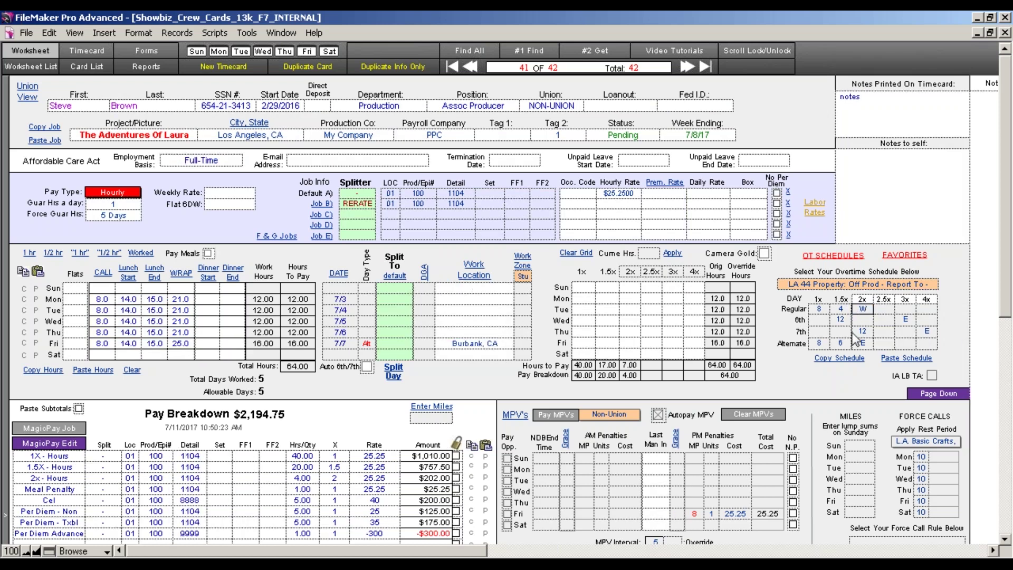
pyautogui.click(831, 393)
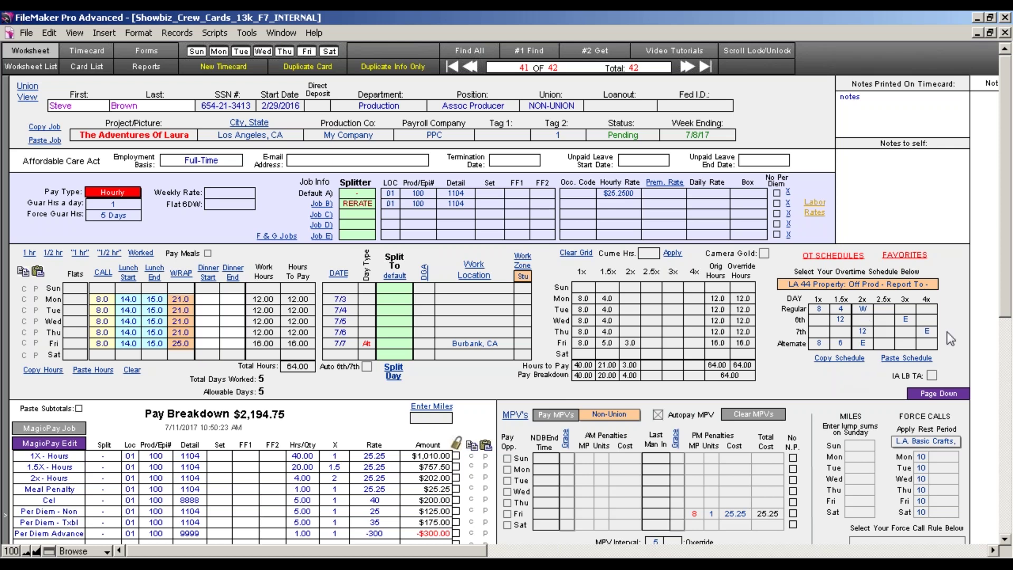
# Switch the MPV rule set from Non-Union to IATSE Studio and open the meal penalty page.
pyautogui.moveTo(1009, 295); pyautogui.dragTo(1009, 358)
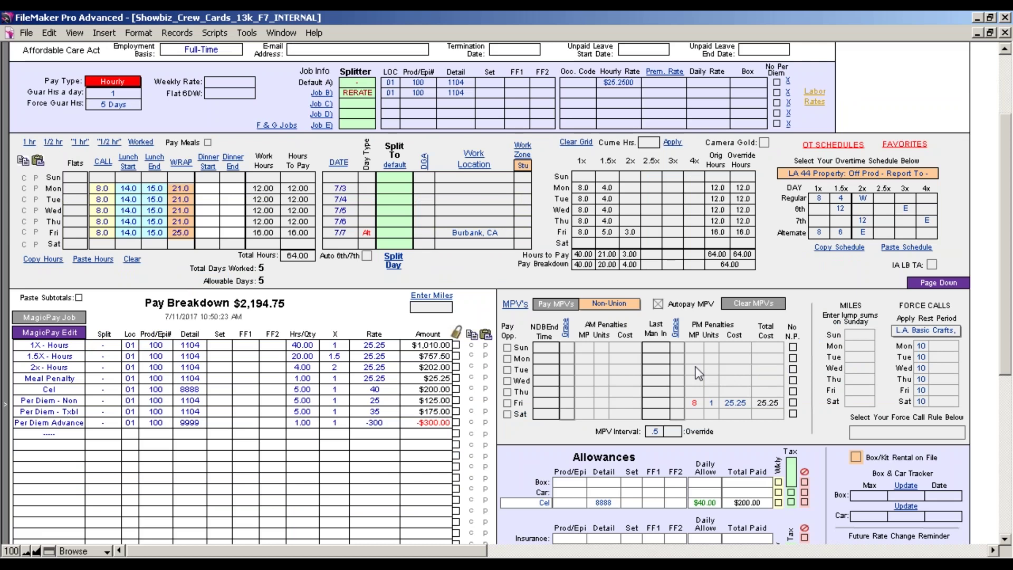
pyautogui.click(622, 306)
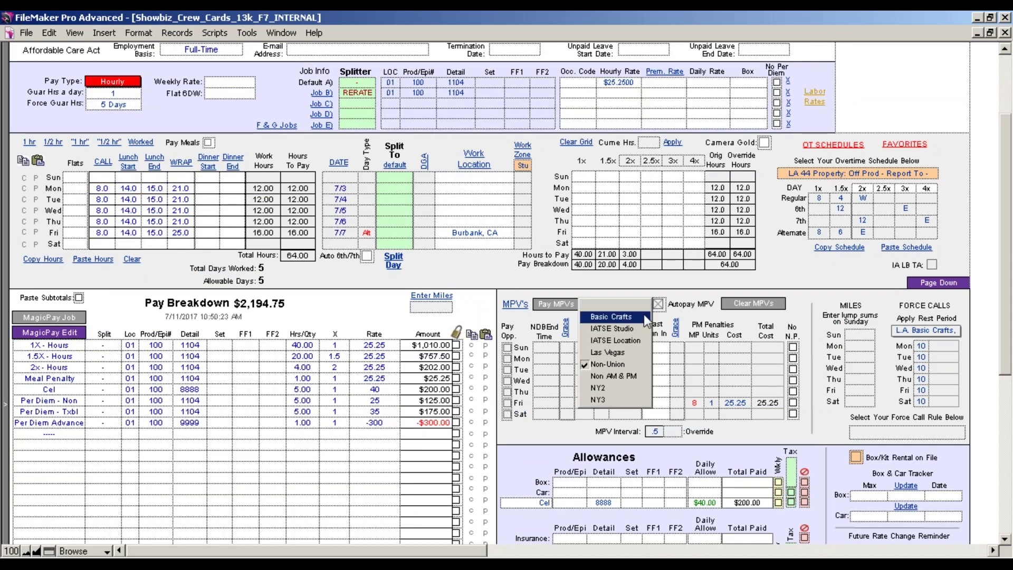
pyautogui.click(659, 305)
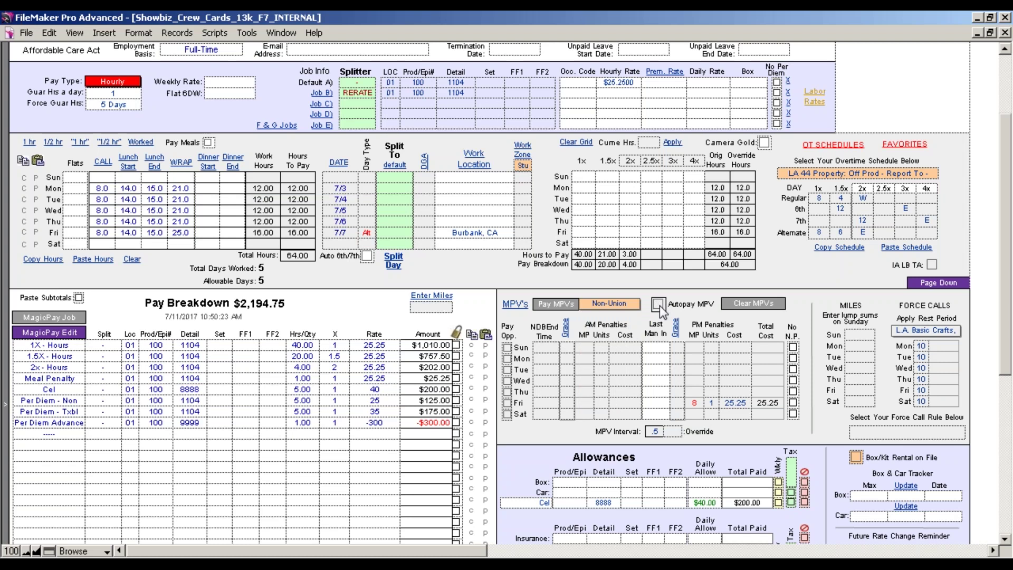
pyautogui.click(620, 305)
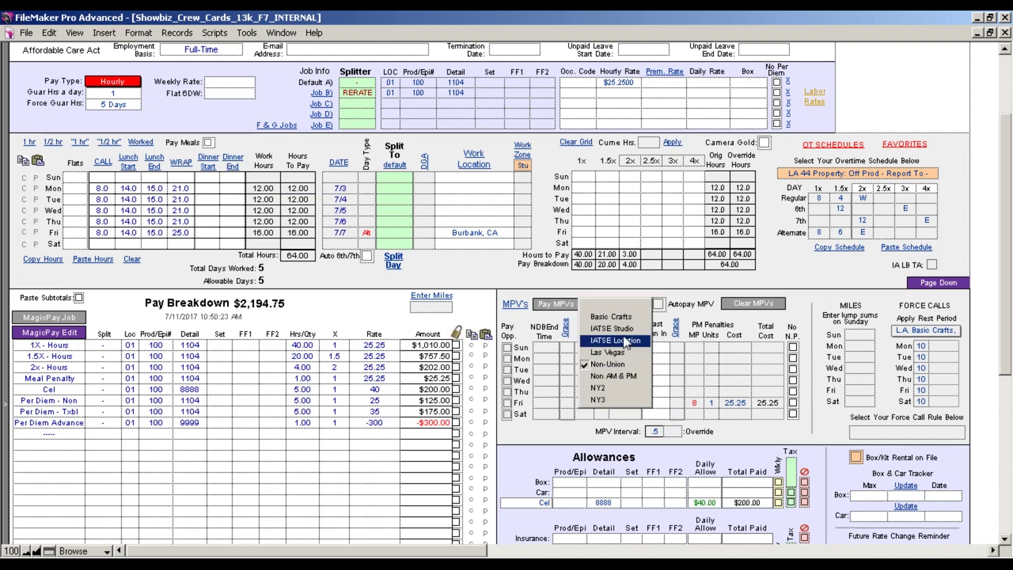
pyautogui.click(623, 329)
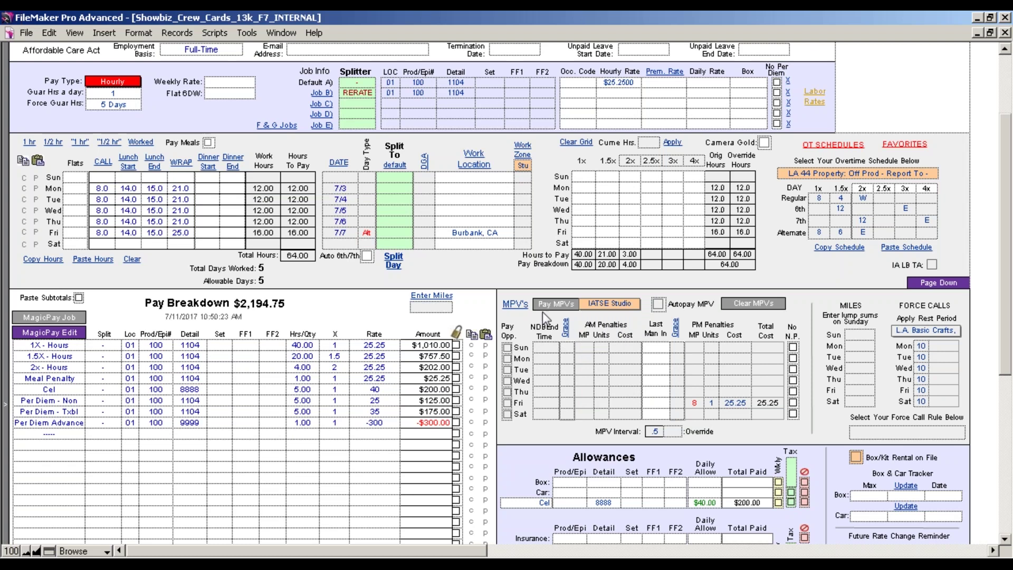
pyautogui.click(514, 305)
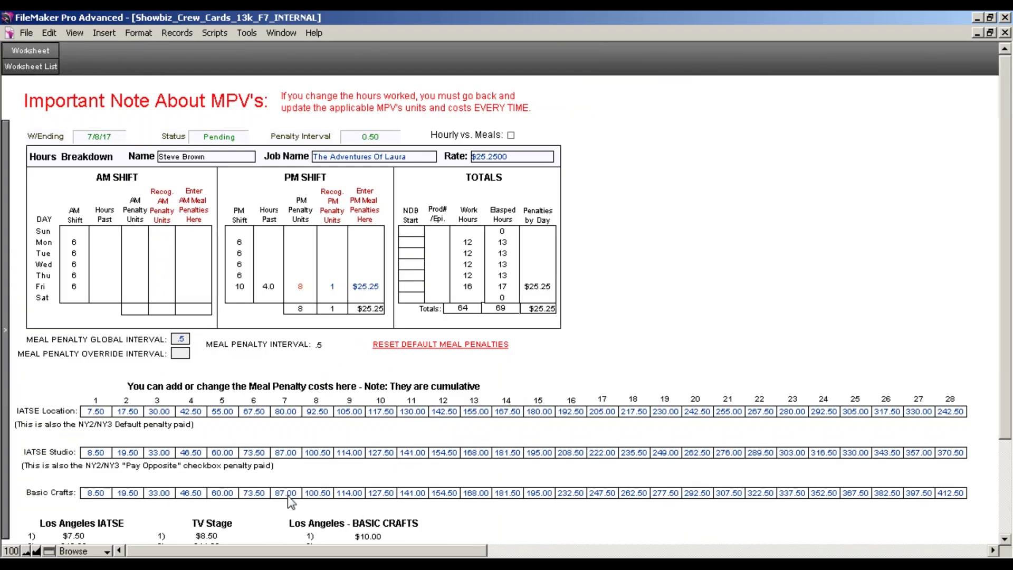
# Reset the Basic Crafts meal penalty rates to defaults and go back to the worksheet.
pyautogui.moveTo(1006, 382); pyautogui.dragTo(1006, 415)
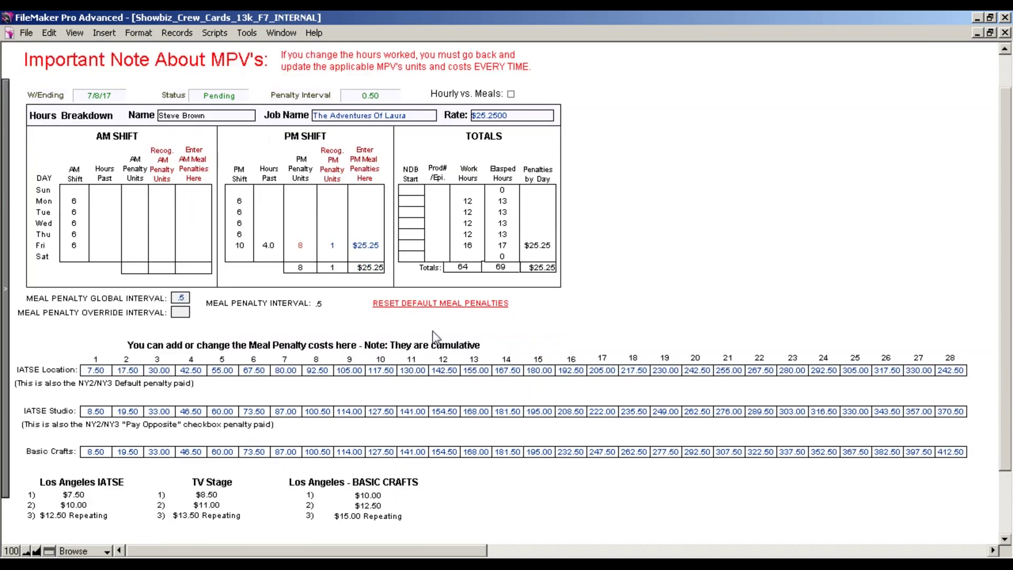
pyautogui.click(438, 304)
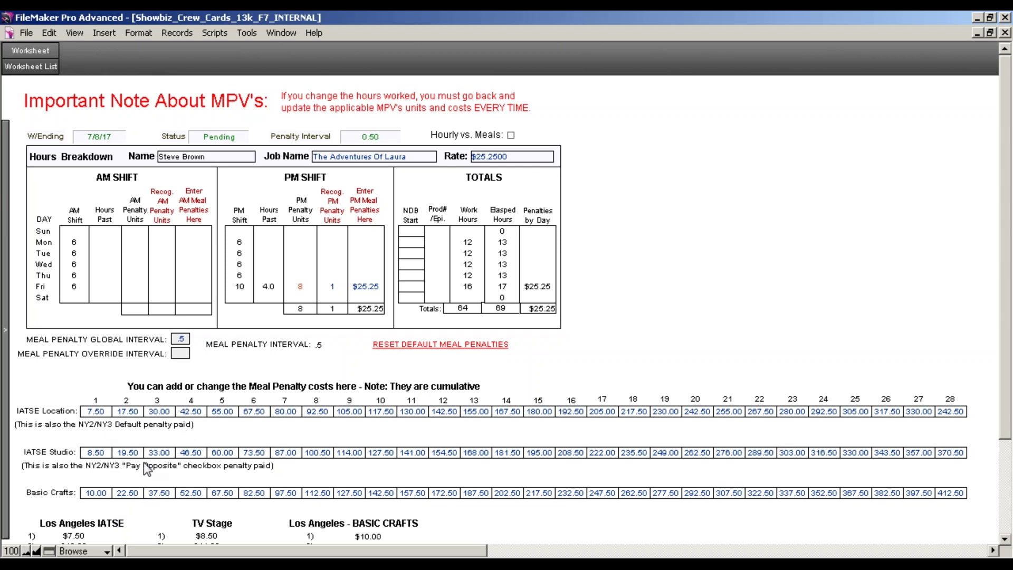
pyautogui.click(6, 209)
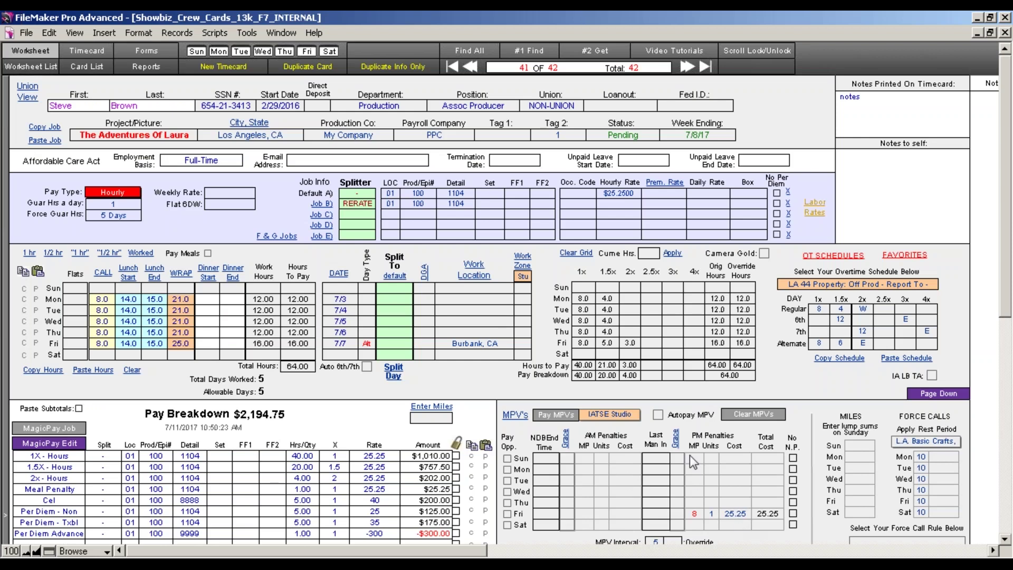
# Clear ALL MPV data and re-pay MPVs so Friday shows 8 units at $100.50.
pyautogui.click(754, 414)
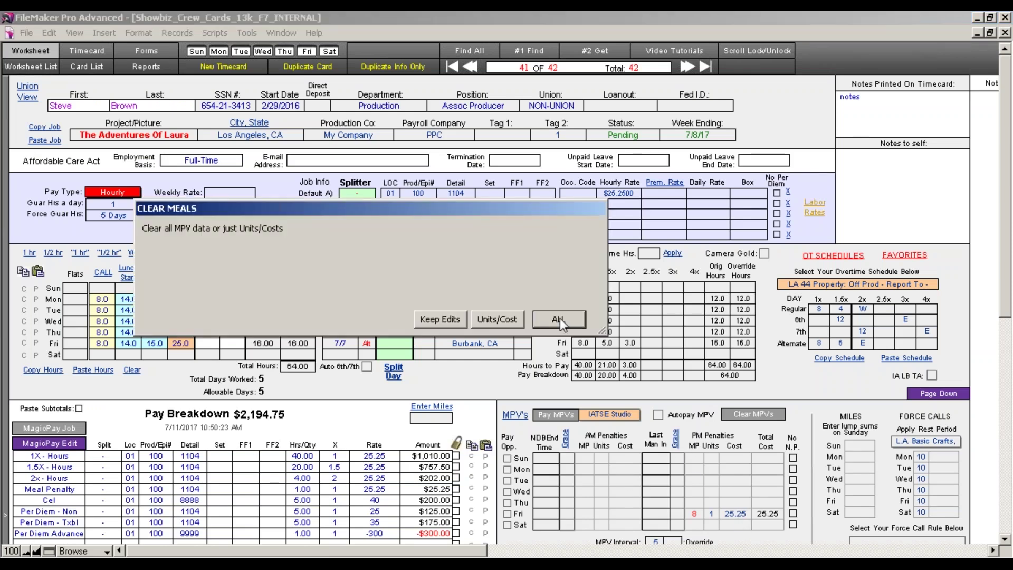
pyautogui.click(558, 320)
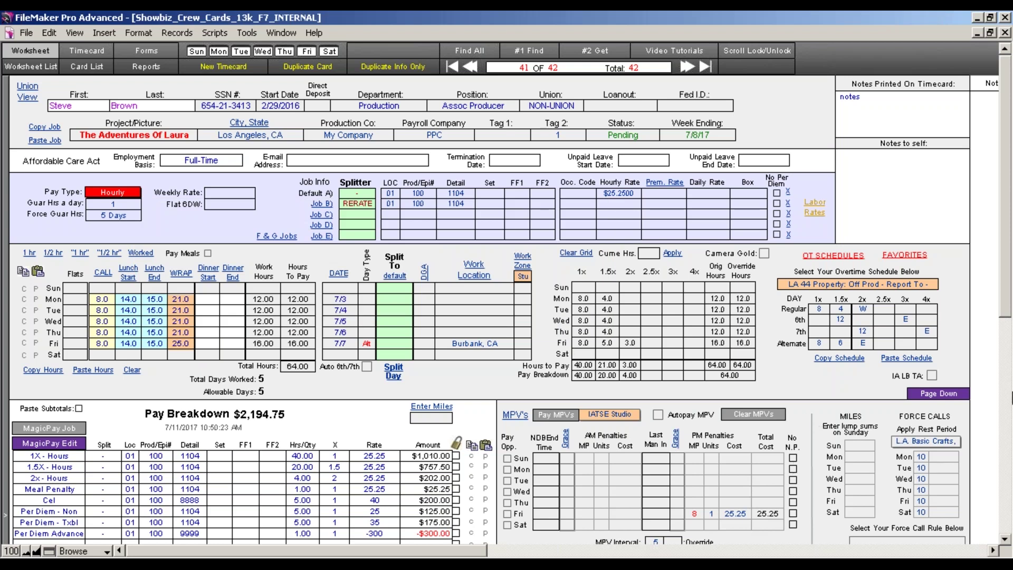
pyautogui.moveTo(1007, 283); pyautogui.dragTo(1008, 338)
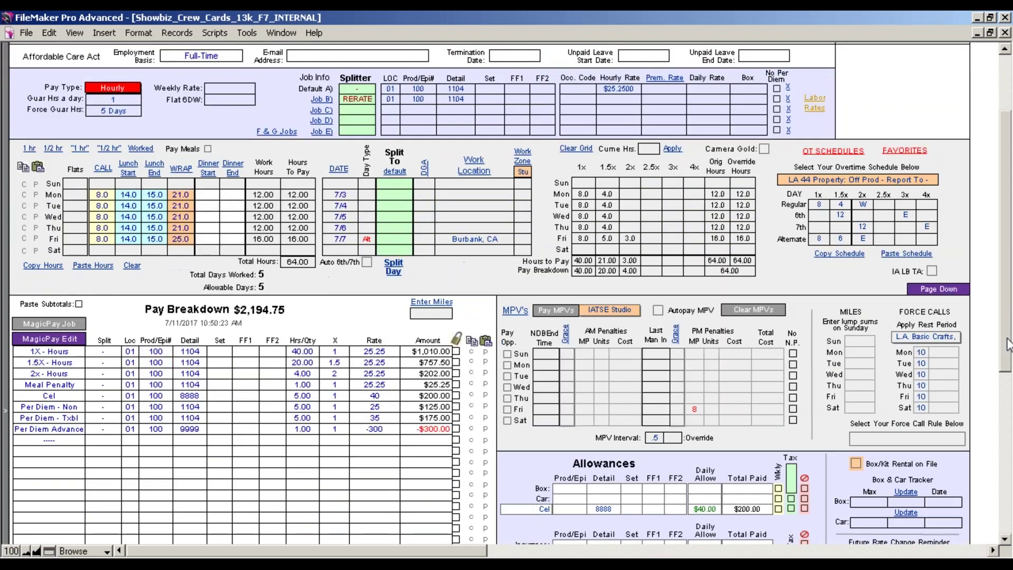
pyautogui.click(571, 314)
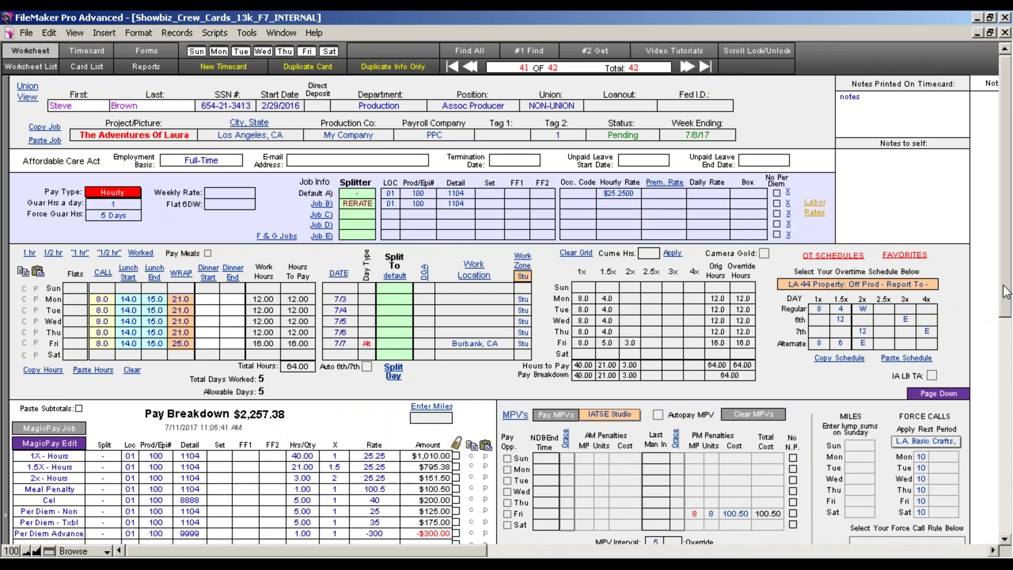
pyautogui.scroll(-3, 1004, 348)
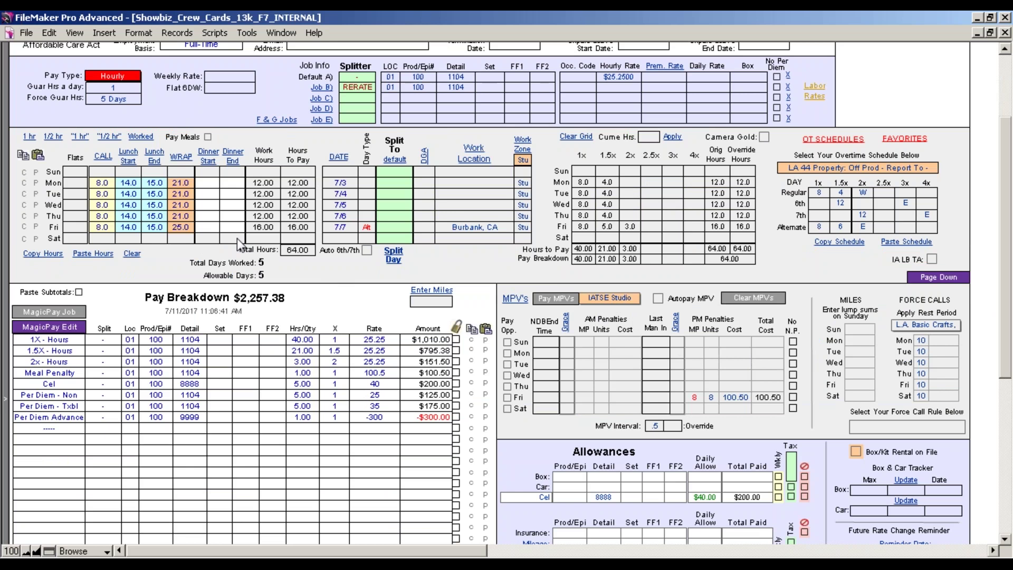
# Change Monday's lunch to 14.1–15.1 and commit so the hours recalculate.
pyautogui.click(125, 182)
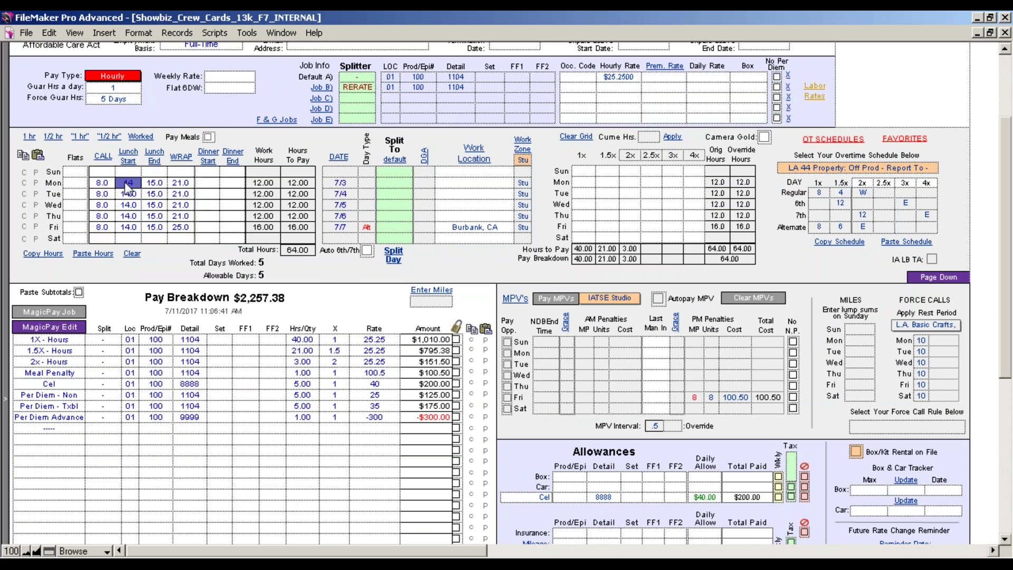
pyautogui.write('14.1')
pyautogui.click(145, 184)
pyautogui.write('15.1')
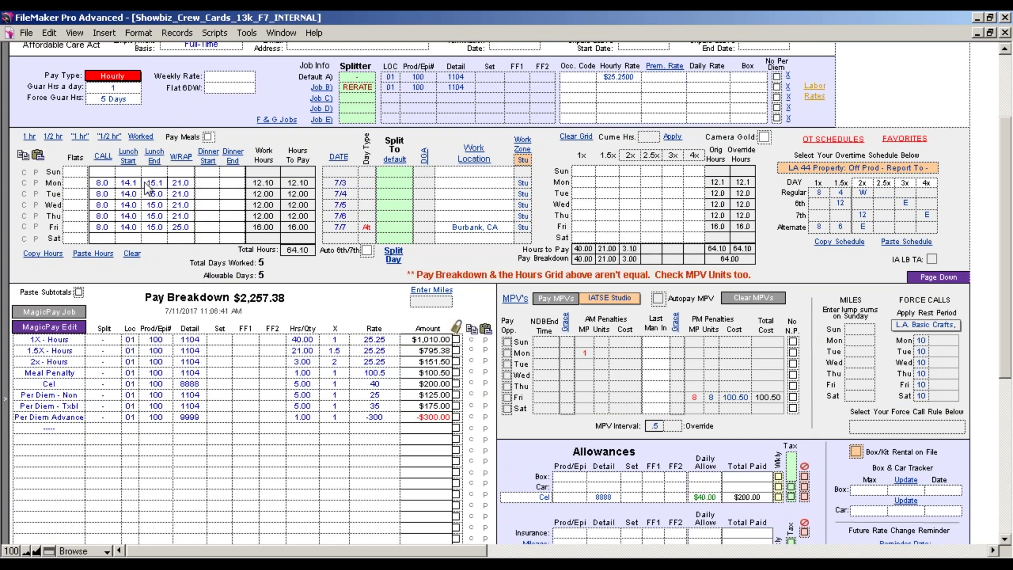
pyautogui.click(170, 264)
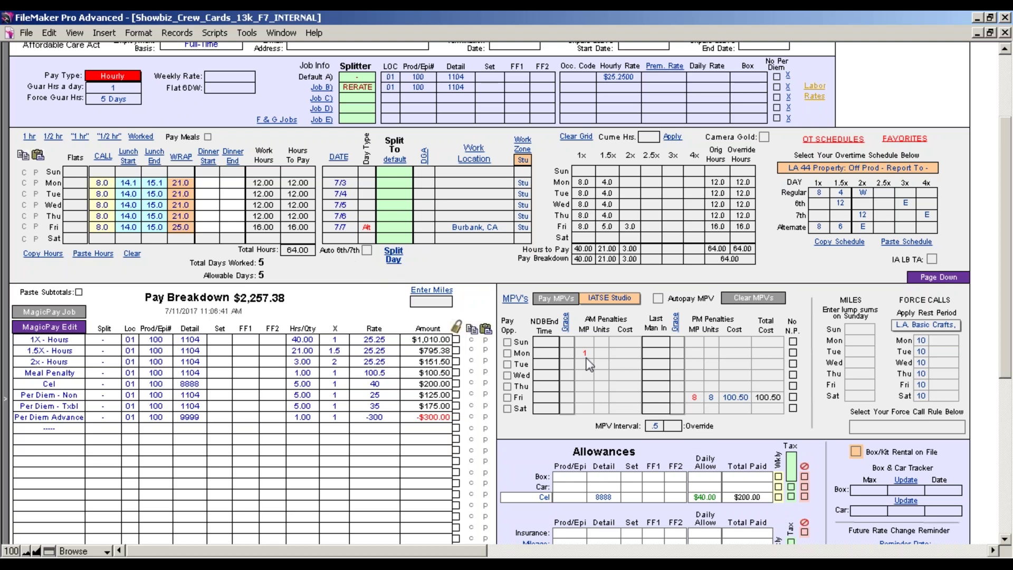
pyautogui.click(544, 354)
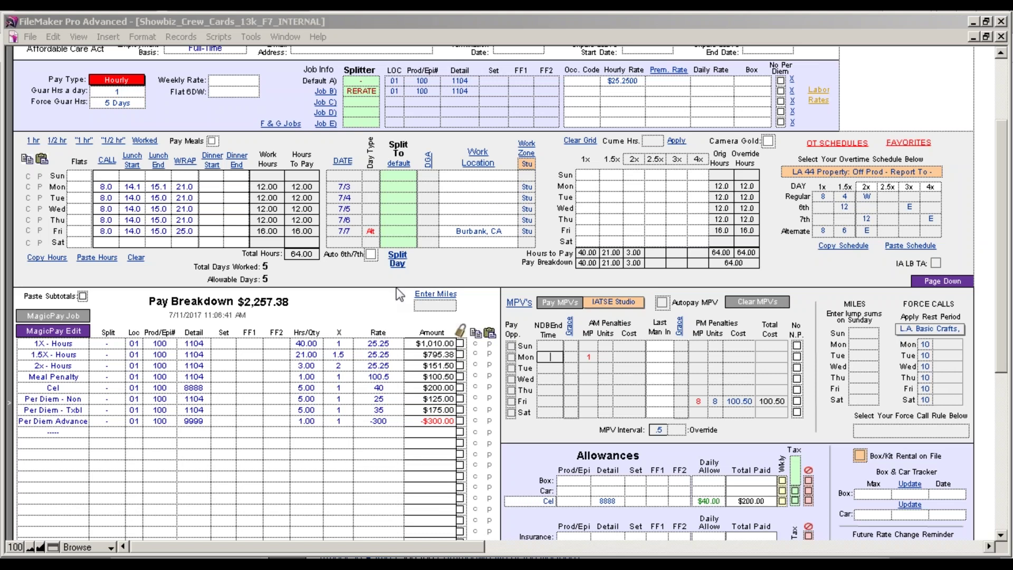
# Enter 10 as Monday's NDB end time, then clear it again.
pyautogui.click(109, 189)
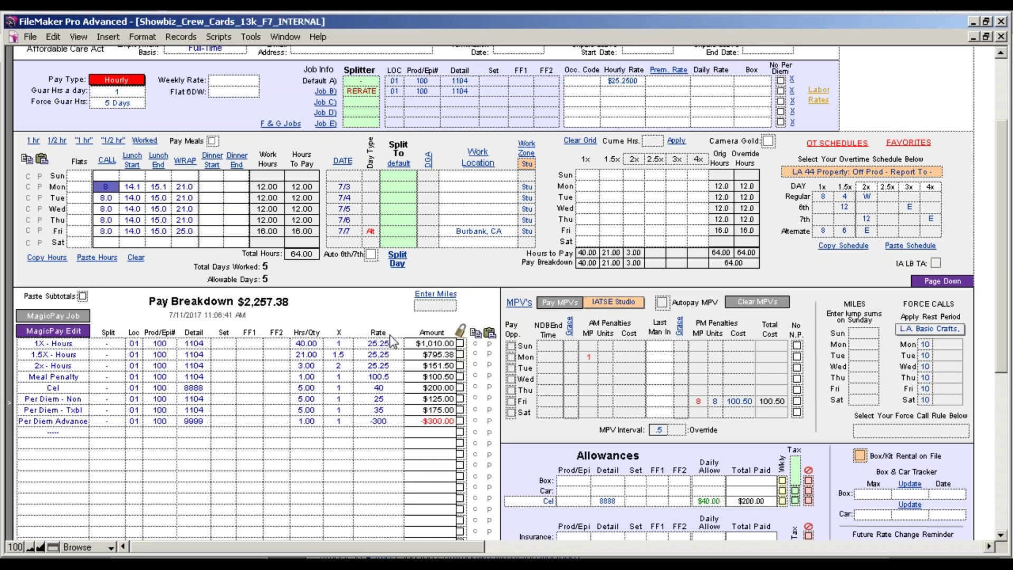
pyautogui.click(551, 356)
pyautogui.write('10')
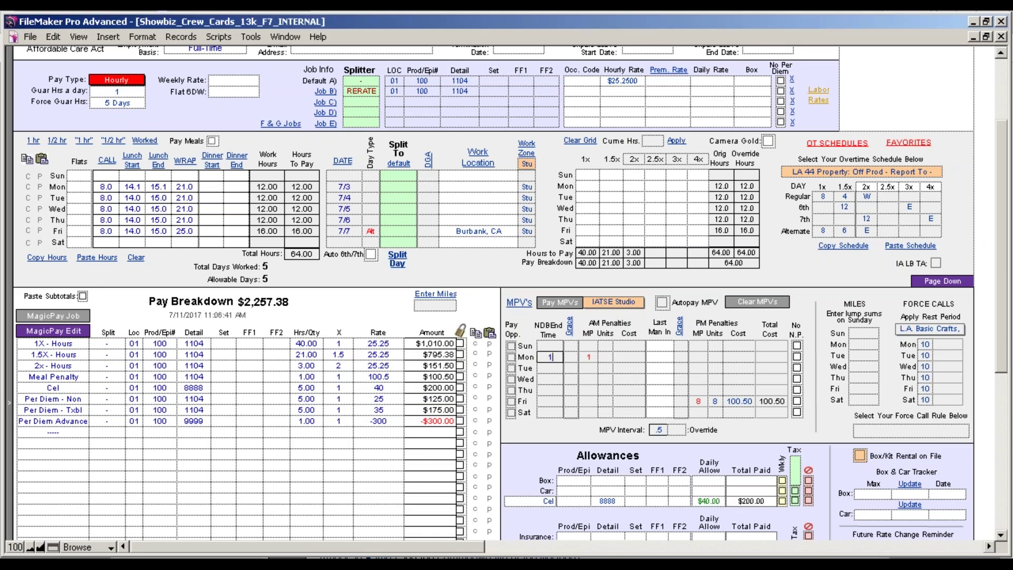
pyautogui.click(549, 445)
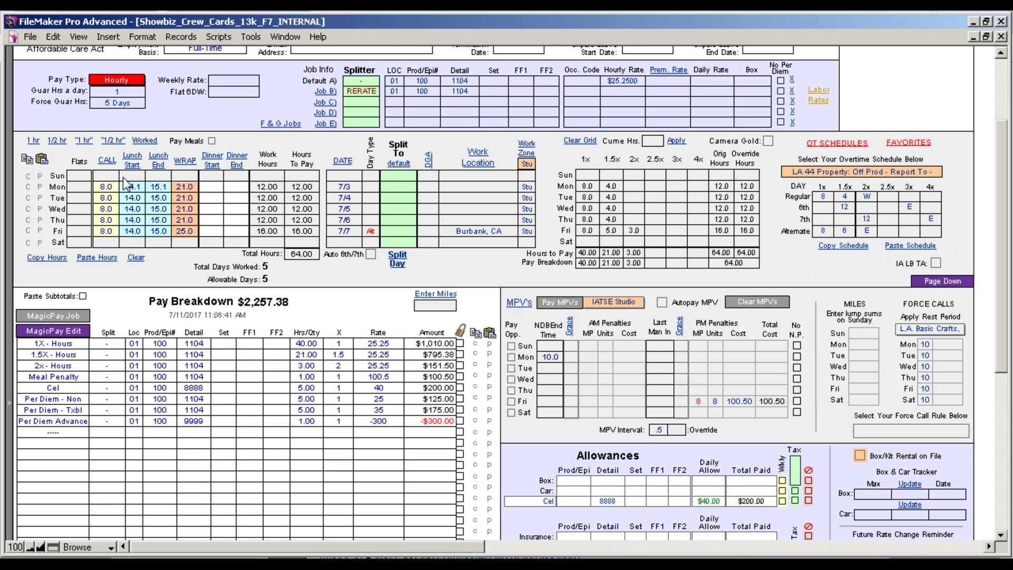
pyautogui.click(549, 358)
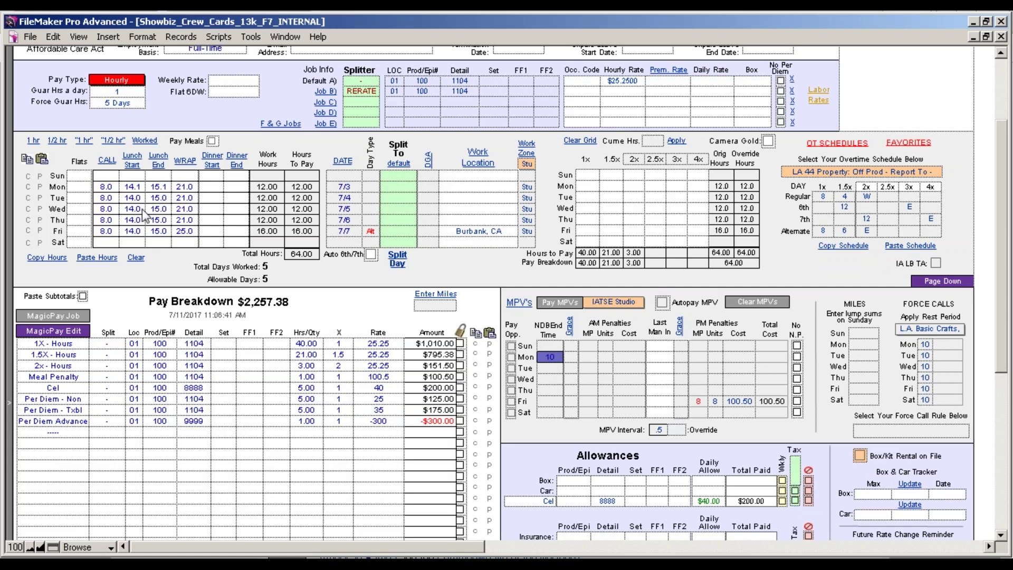
pyautogui.click(130, 188)
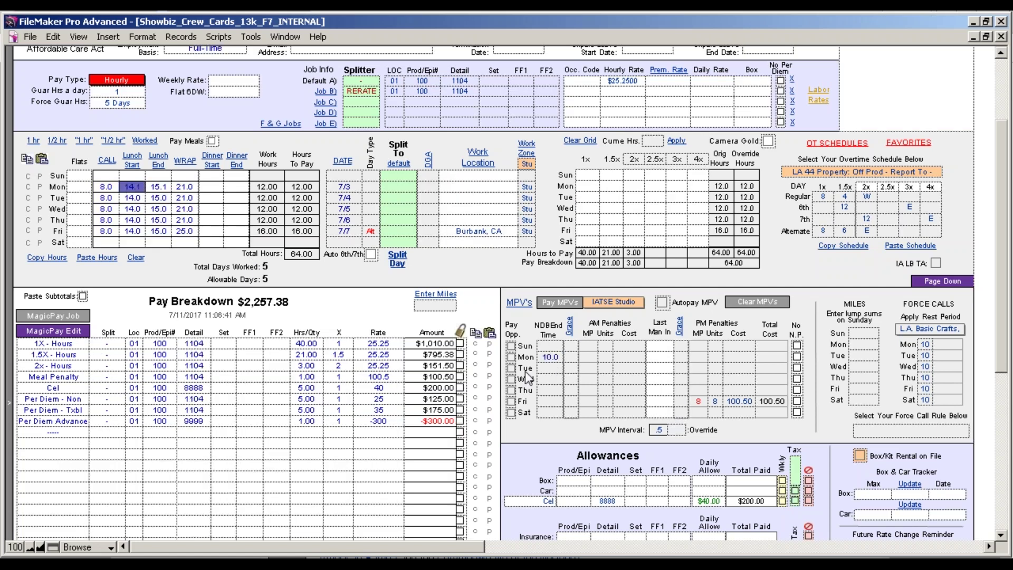
pyautogui.click(552, 358)
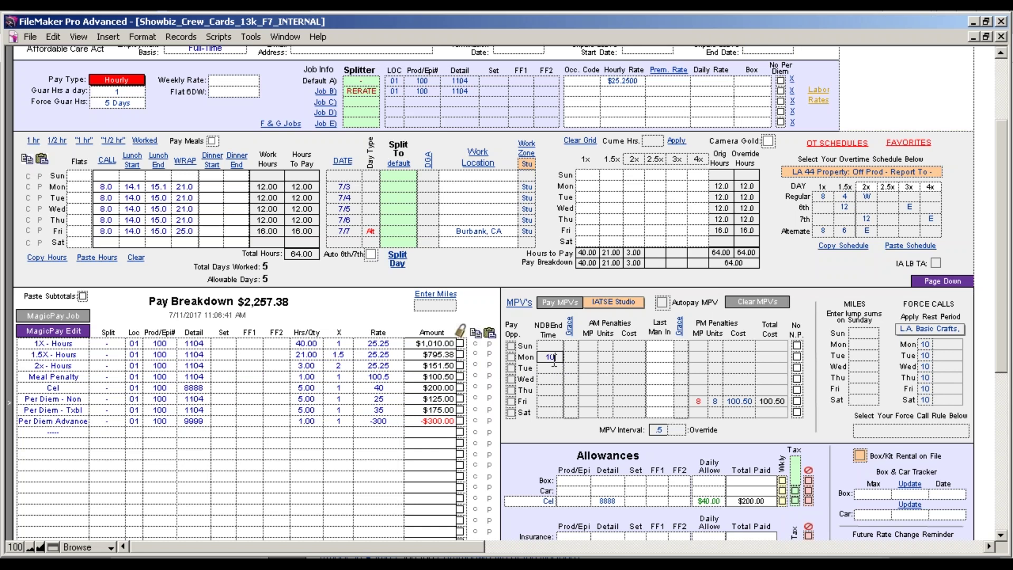
pyautogui.press('BackSpace')
pyautogui.press('BackSpace')
pyautogui.click(546, 435)
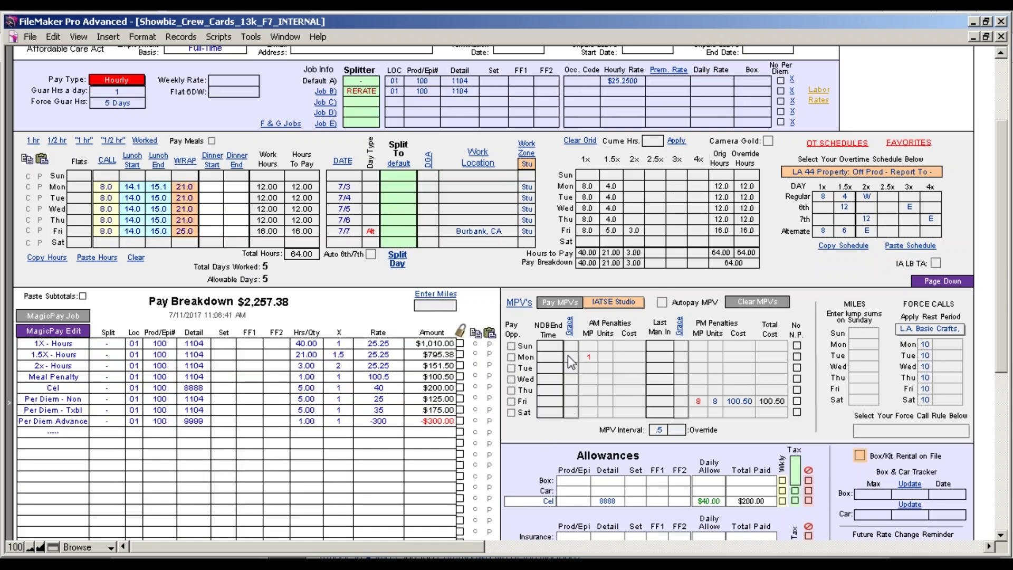
# Set Monday's grace to 12 and commit the timecard.
pyautogui.click(570, 357)
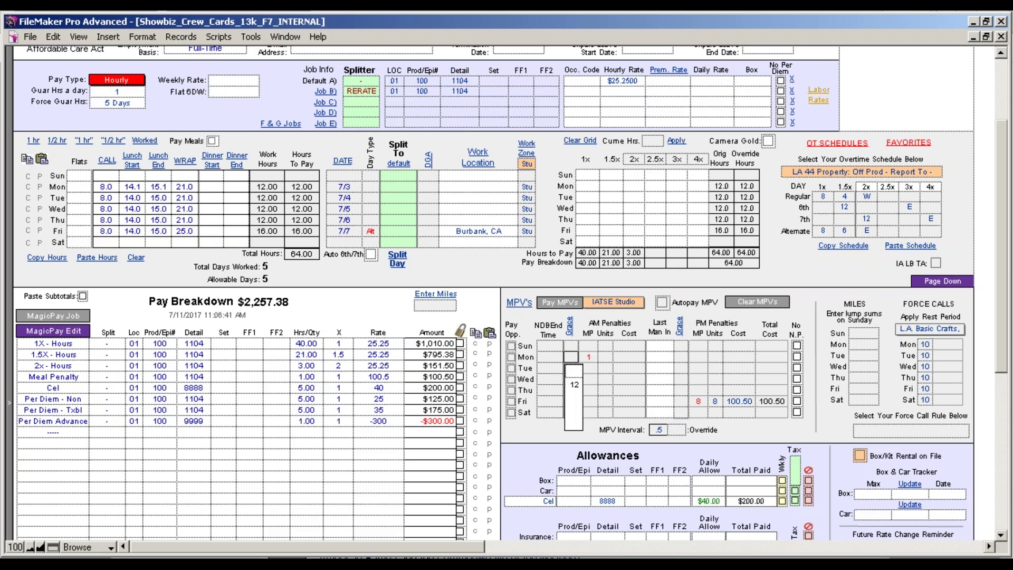
pyautogui.click(575, 384)
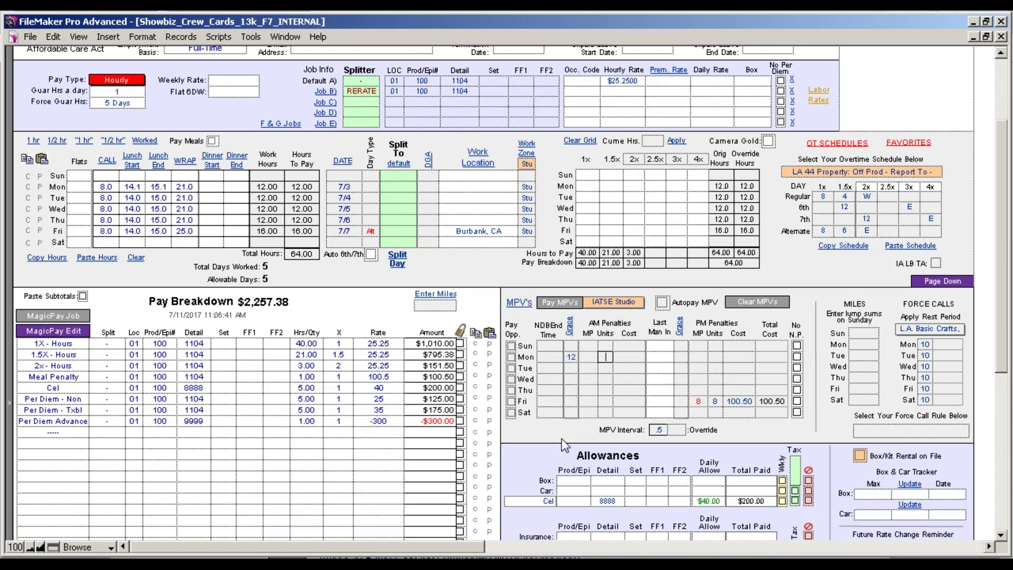
pyautogui.click(561, 438)
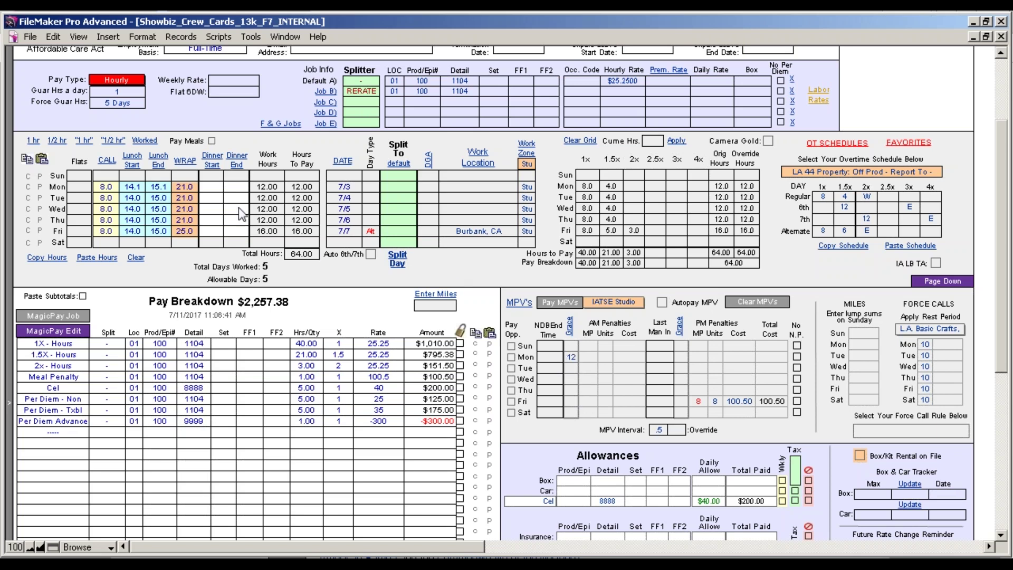
# Test Monday's lunch start as 14.3, then restore it to 14.1.
pyautogui.click(140, 188)
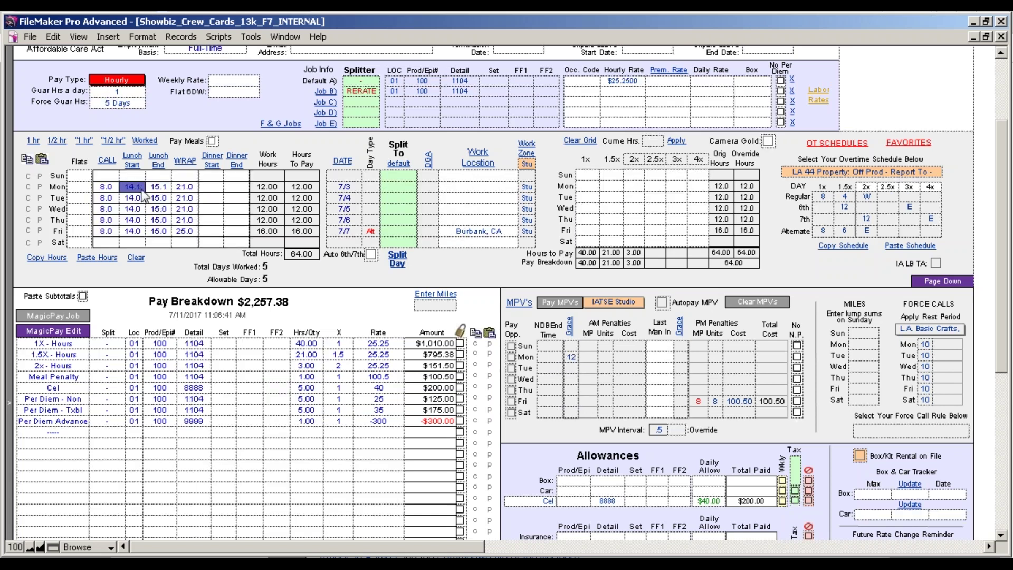
pyautogui.press('BackSpace')
pyautogui.write('3')
pyautogui.click(165, 188)
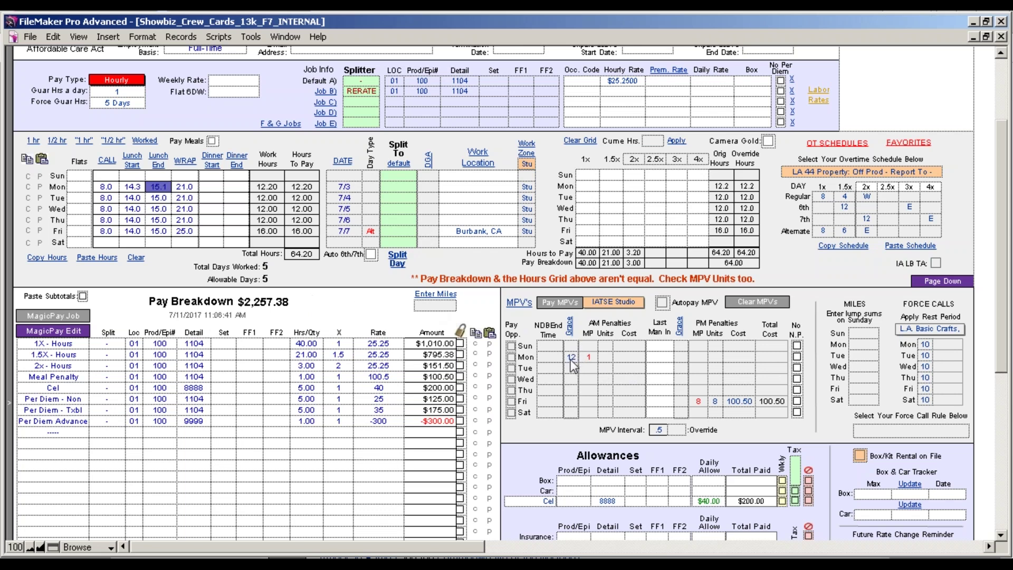
pyautogui.click(142, 188)
pyautogui.write('14.1')
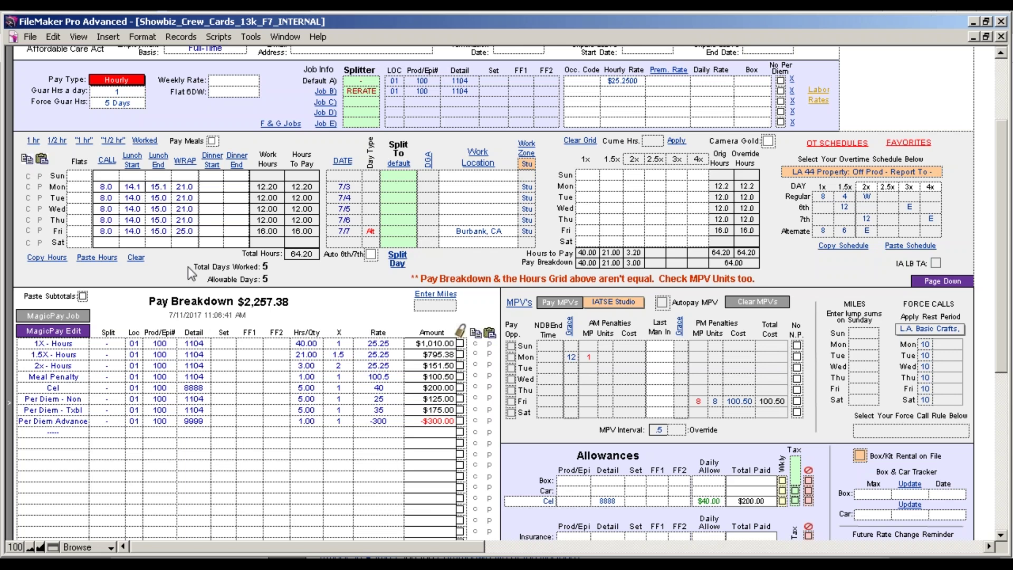
pyautogui.click(334, 317)
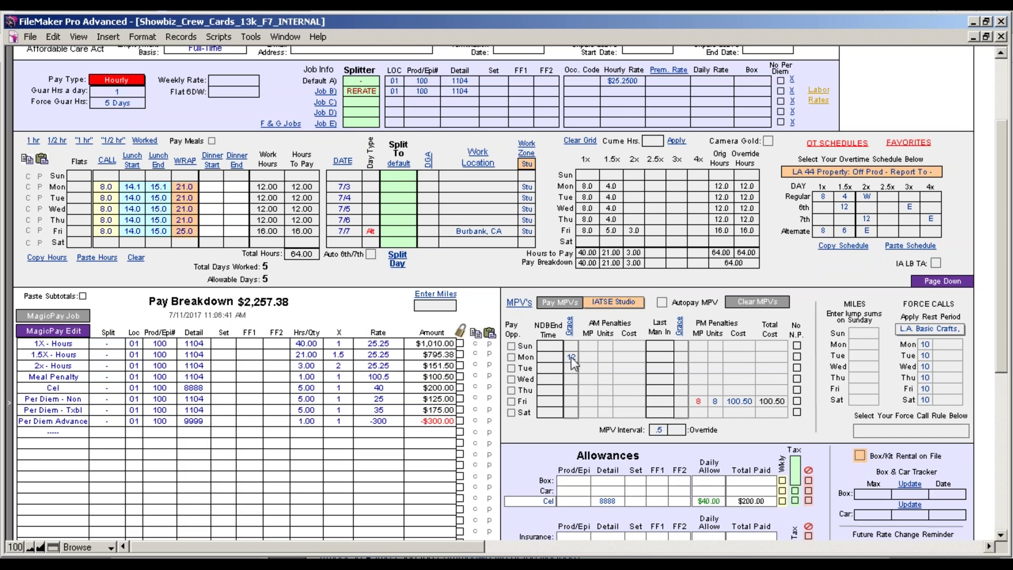
# Check Monday's last-man-in options unchanged, then clear Monday's grace value.
pyautogui.click(680, 357)
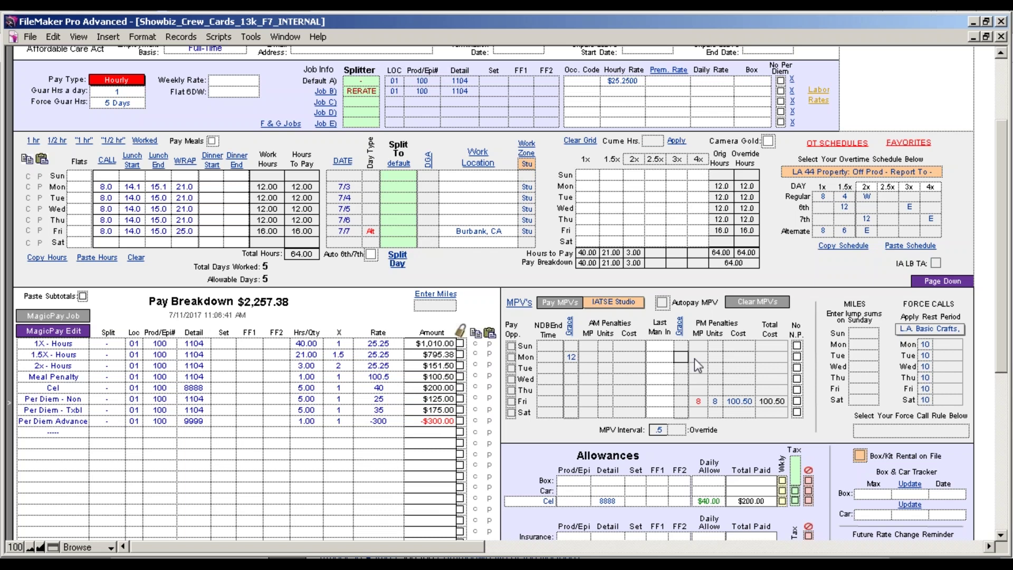
pyautogui.click(682, 355)
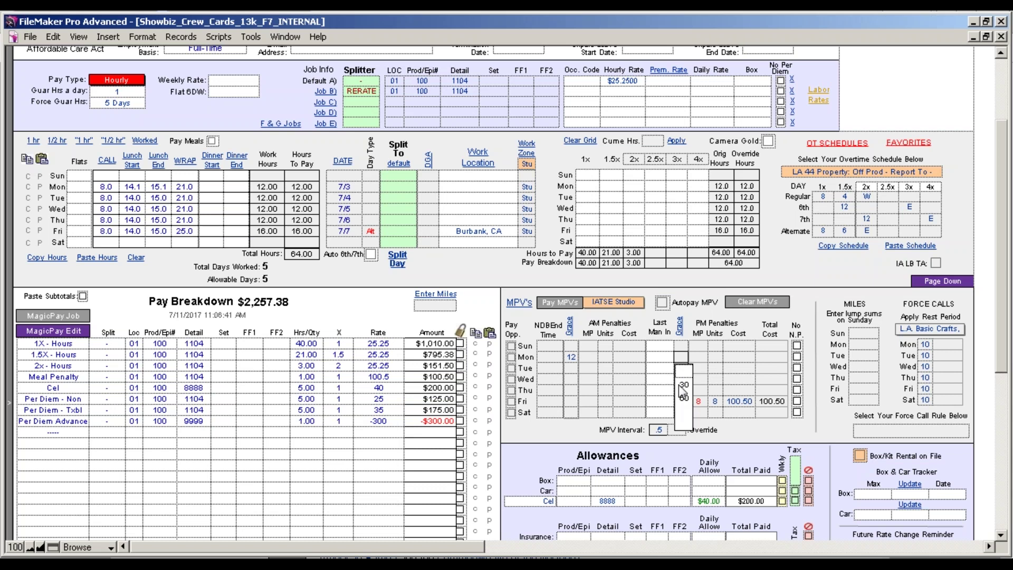
pyautogui.click(737, 429)
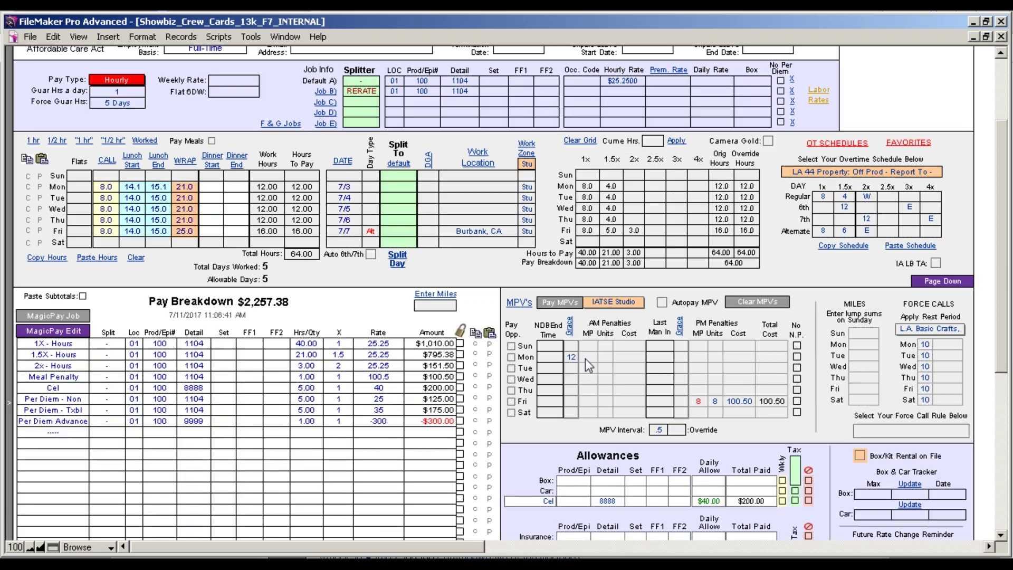
pyautogui.click(571, 357)
pyautogui.click(573, 371)
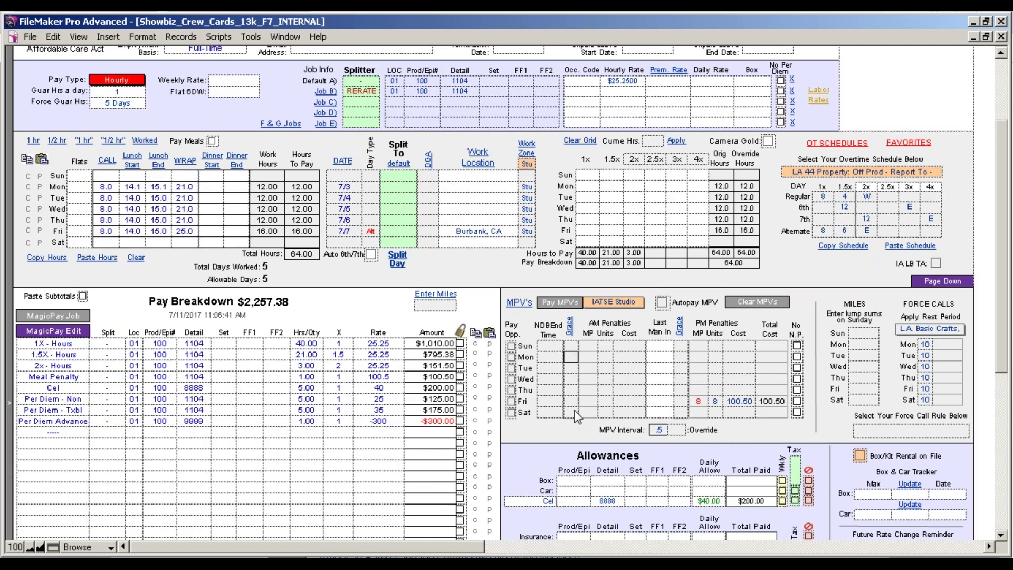
pyautogui.click(571, 432)
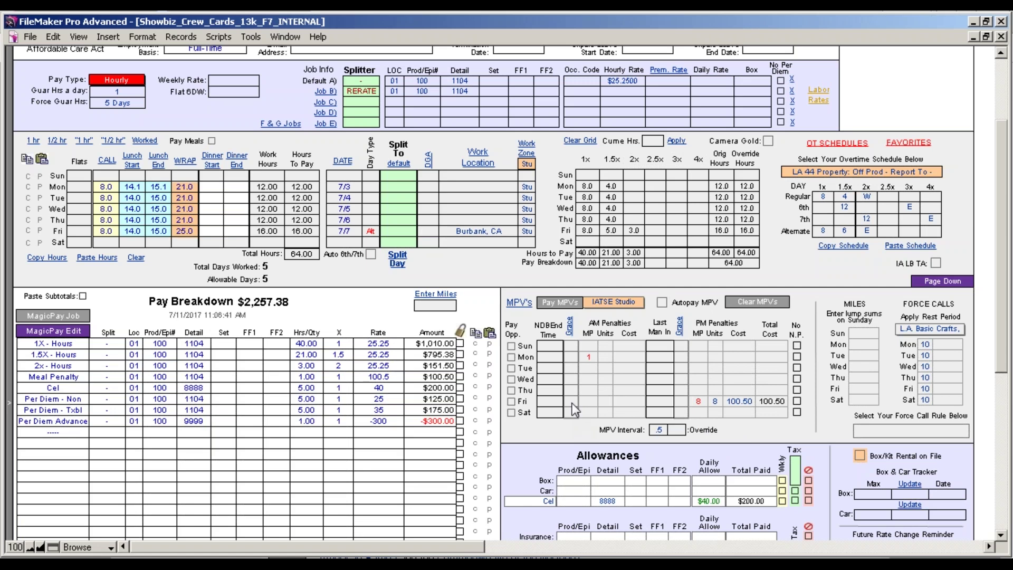
pyautogui.click(571, 356)
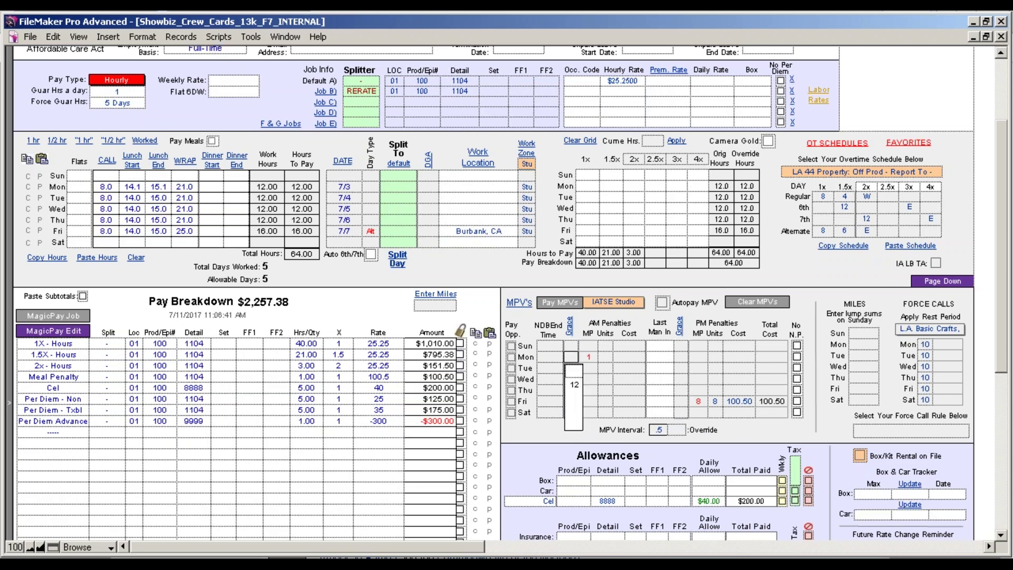
pyautogui.click(589, 356)
pyautogui.click(606, 356)
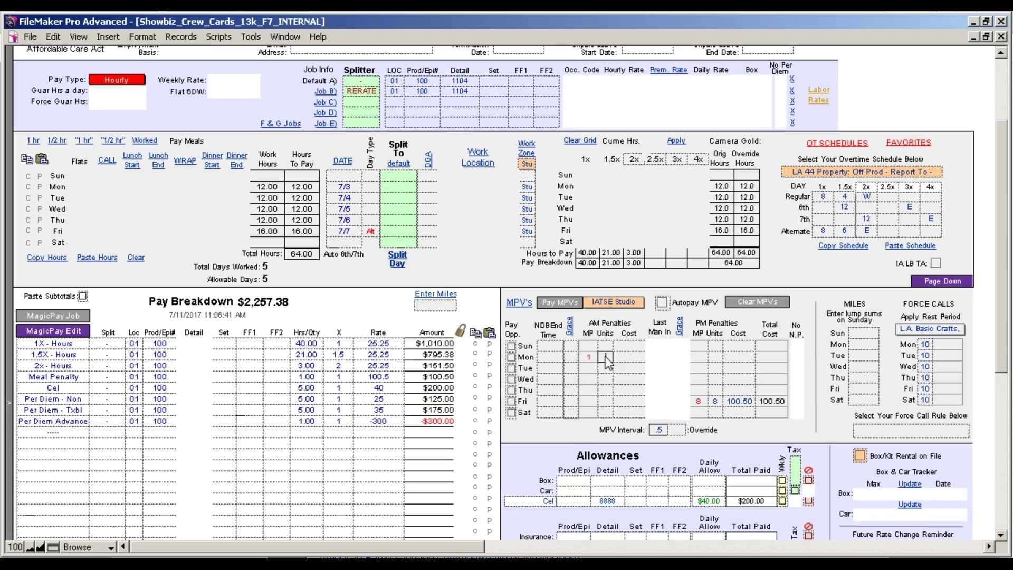
pyautogui.click(568, 426)
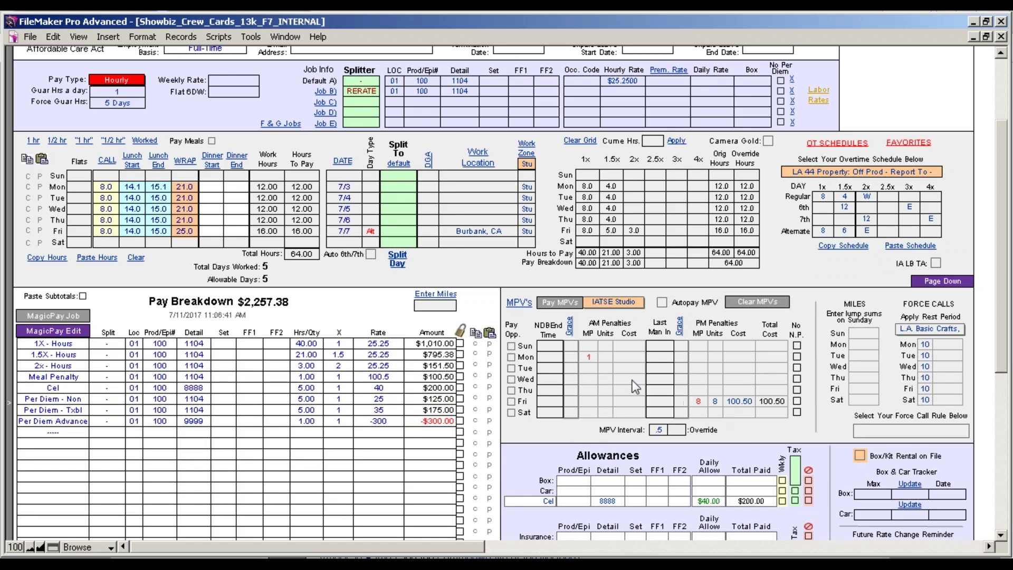
# Mark Monday's AM meal penalty units as G and pay the MPVs.
pyautogui.click(606, 359)
pyautogui.write('G')
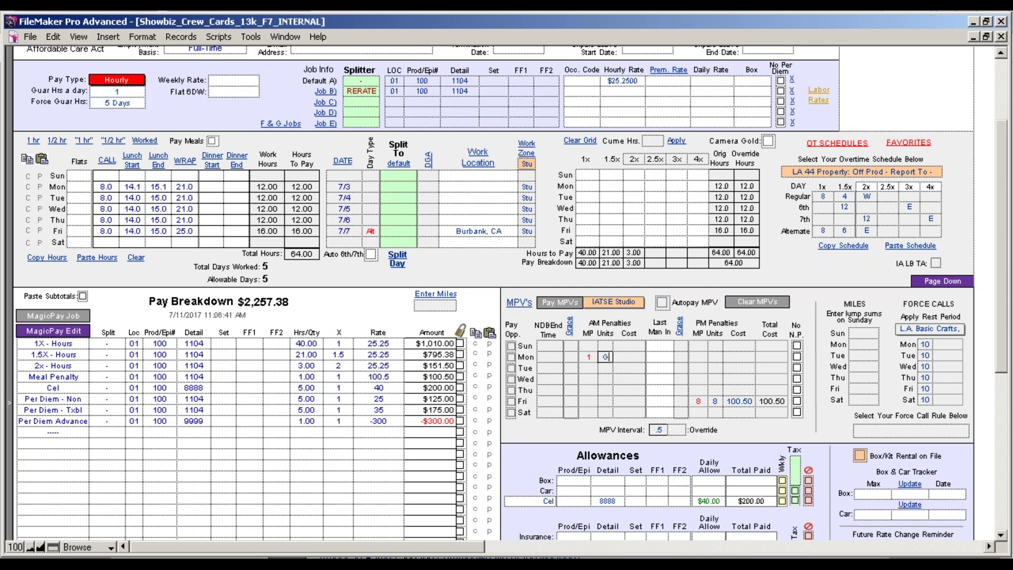
pyautogui.click(609, 442)
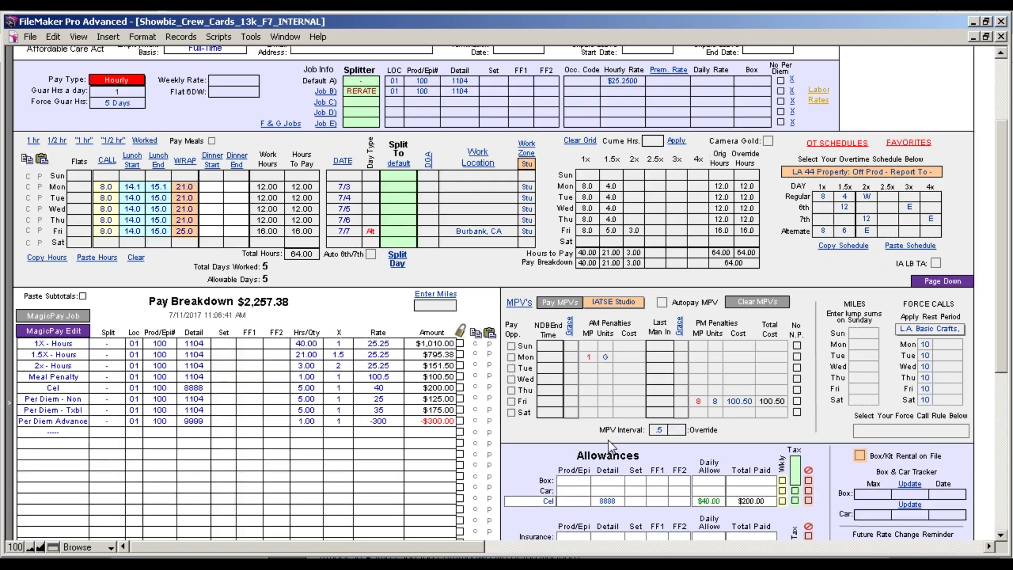
pyautogui.click(564, 315)
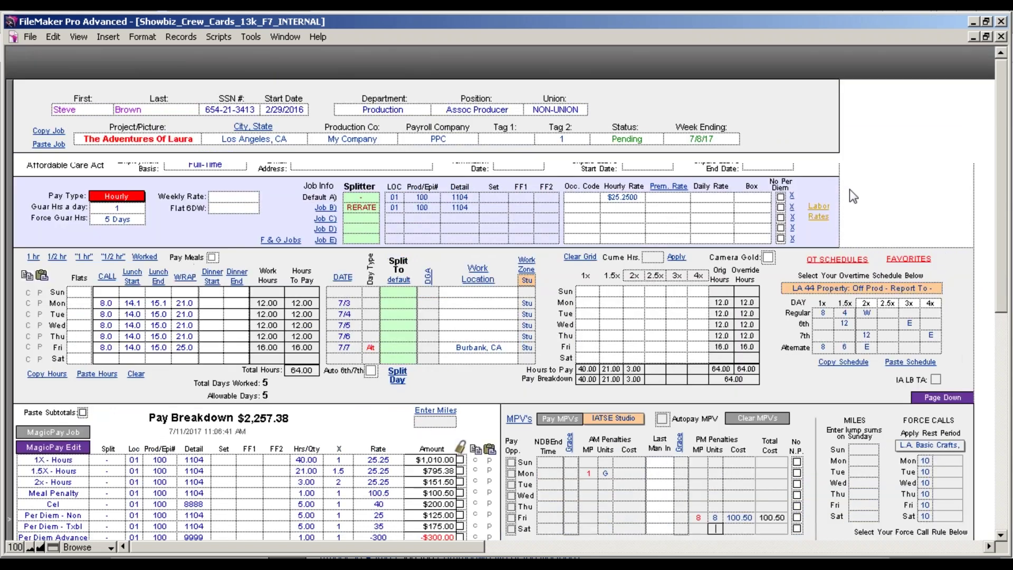
pyautogui.scroll(3, 1005, 285)
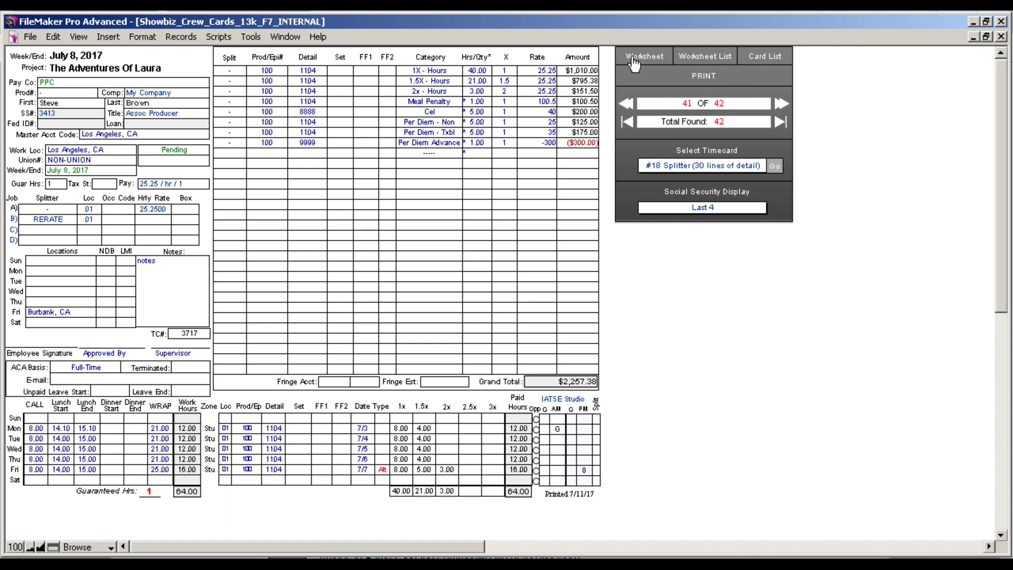
# Switch to the full worksheet, view the MPV worksheet, and return to the timecard.
pyautogui.click(634, 60)
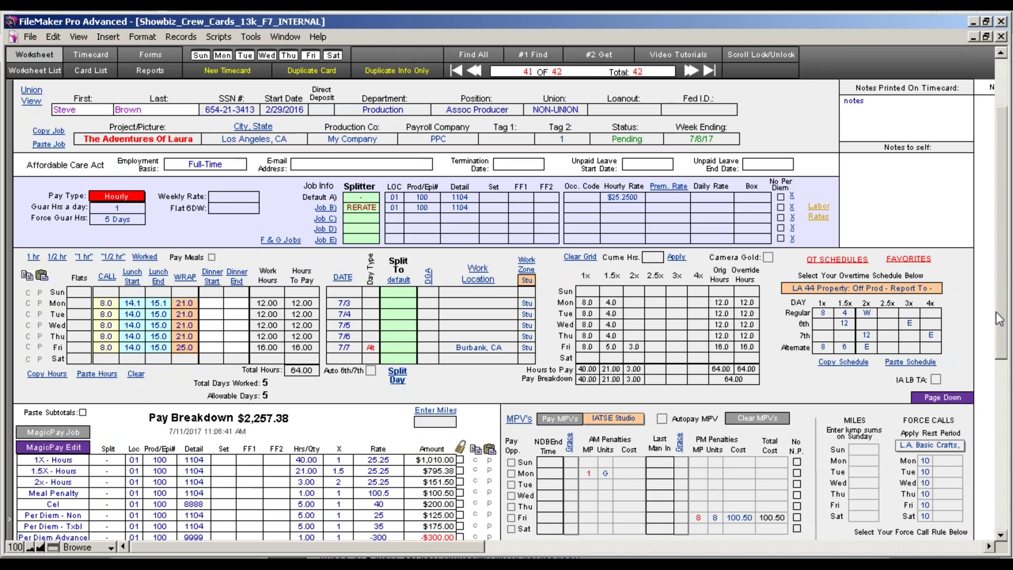
pyautogui.scroll(-3, 996, 302)
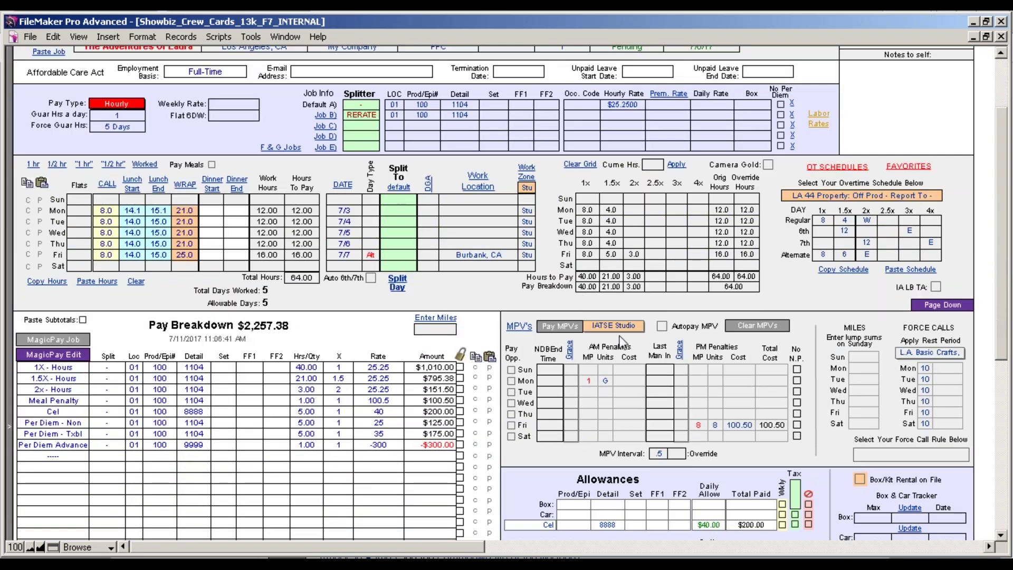
pyautogui.click(525, 329)
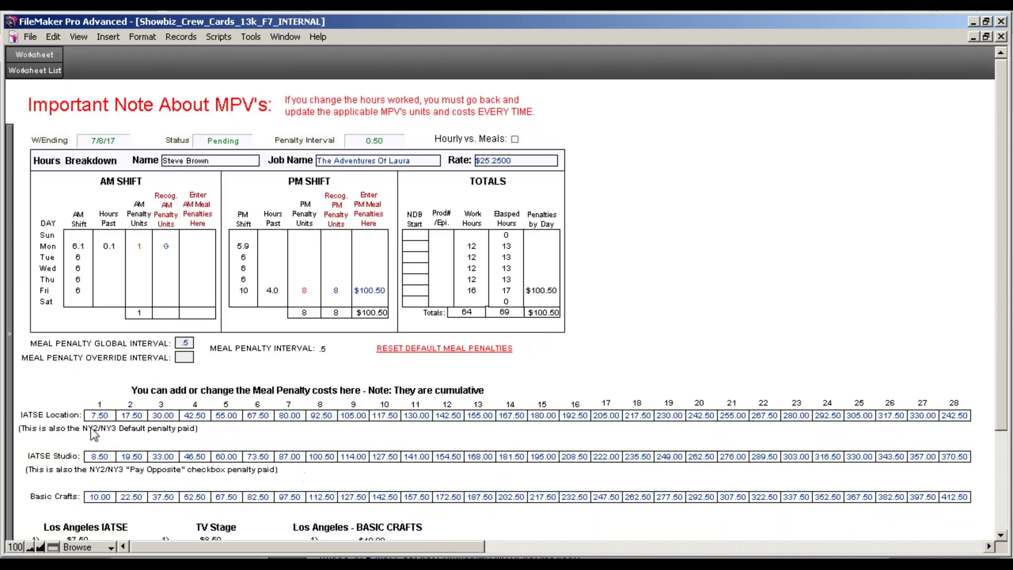
pyautogui.click(9, 149)
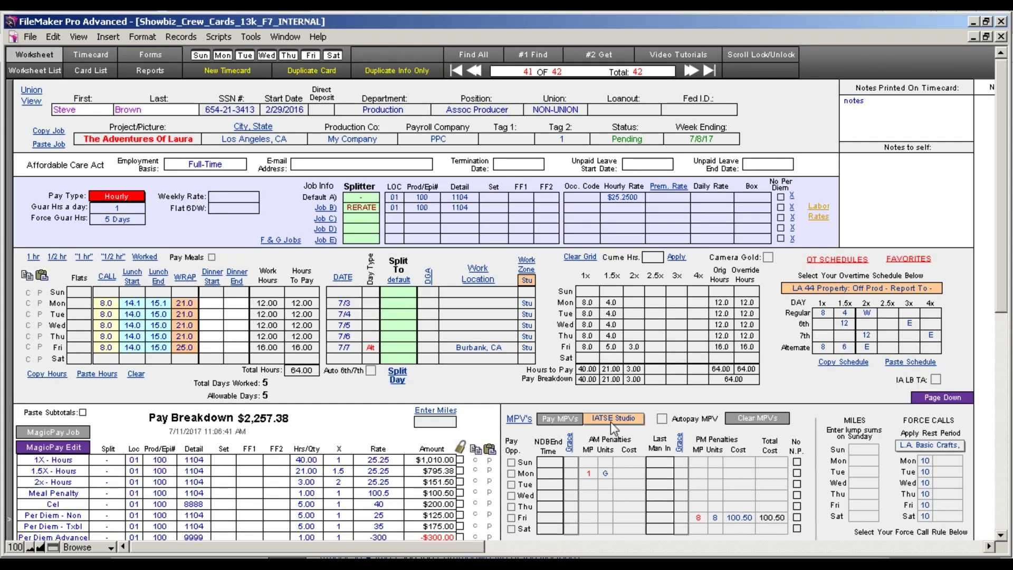
# Copy Monday's hours to Tuesday and remove the G from Monday's AM units.
pyautogui.click(28, 303)
pyautogui.click(39, 314)
pyautogui.click(605, 475)
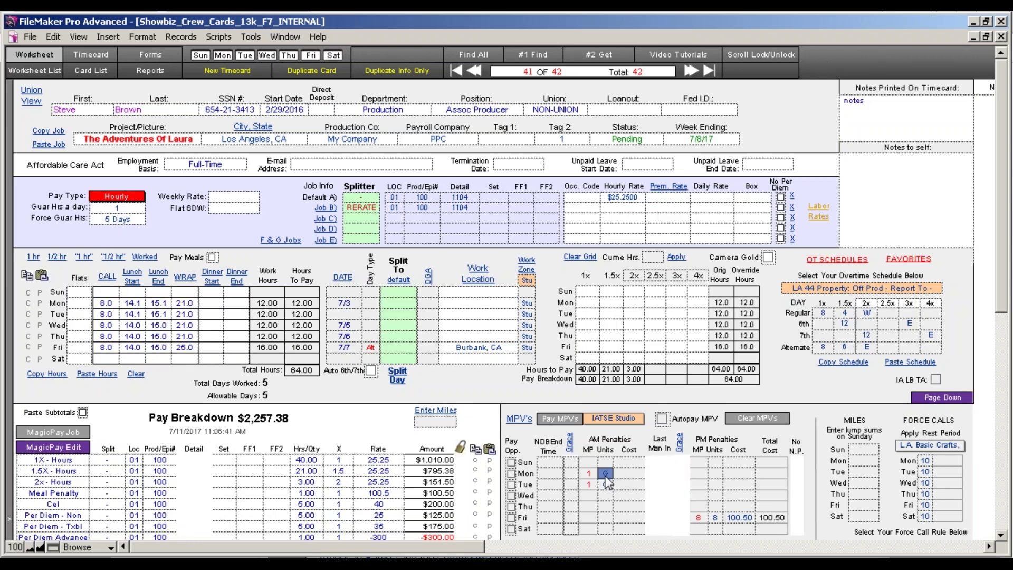
pyautogui.press('BackSpace')
pyautogui.click(613, 548)
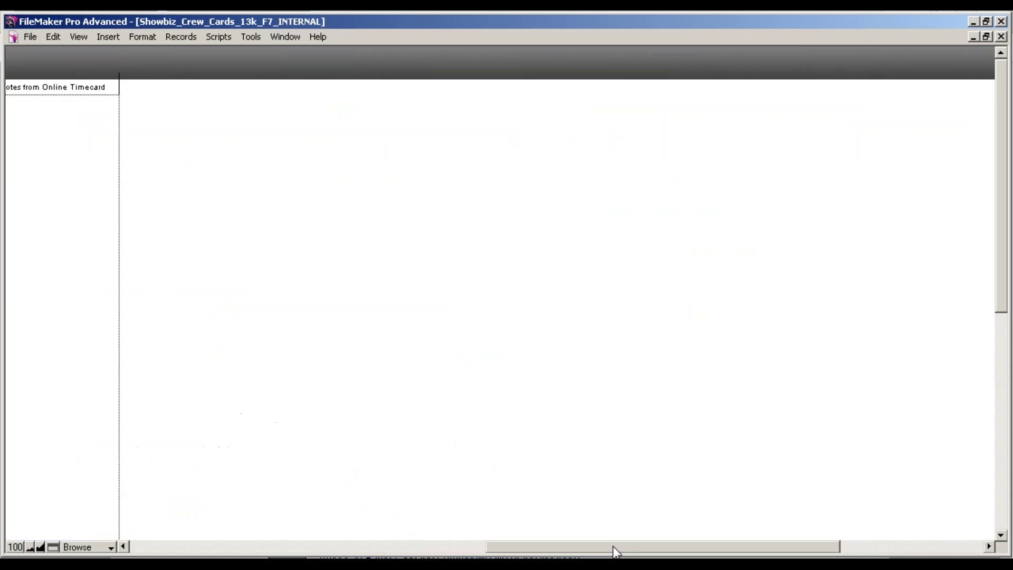
pyautogui.click(340, 548)
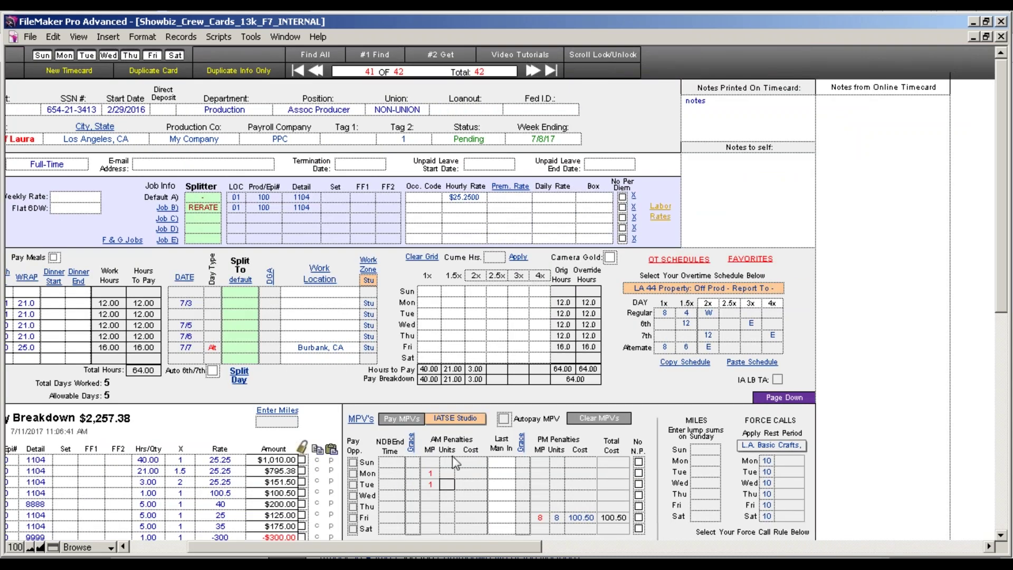
# Tick Tuesday's Pay Opp. and pay MPVs: $8.50 Monday, $7.50 Tuesday.
pyautogui.click(353, 484)
pyautogui.moveTo(455, 552); pyautogui.dragTo(382, 549)
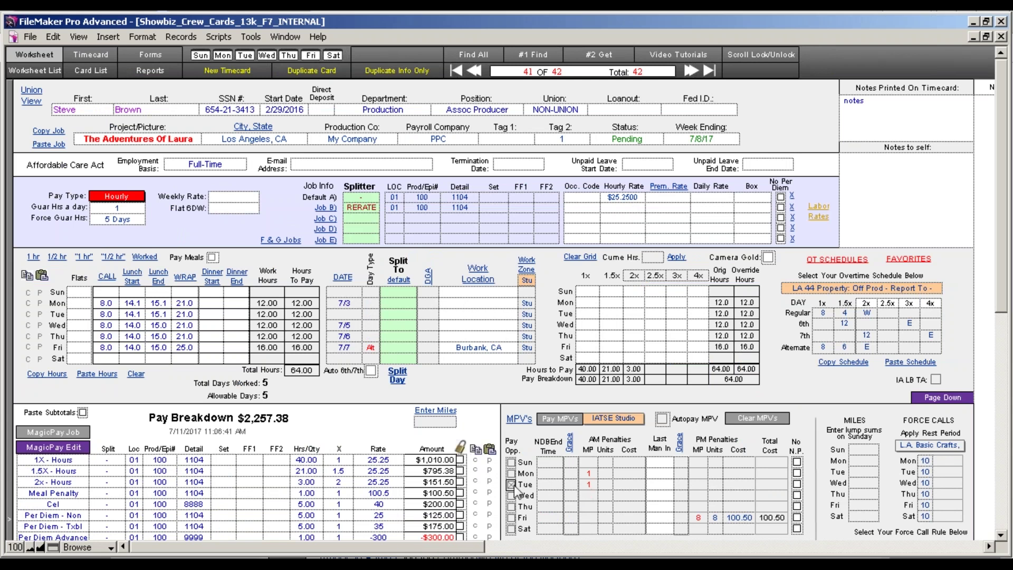
pyautogui.click(546, 421)
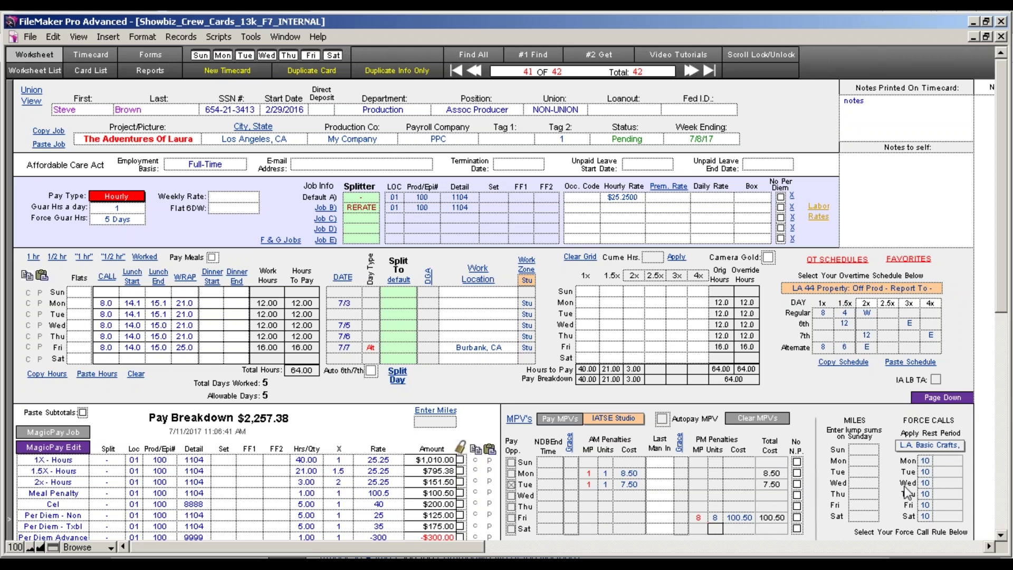
pyautogui.scroll(-3, 1003, 277)
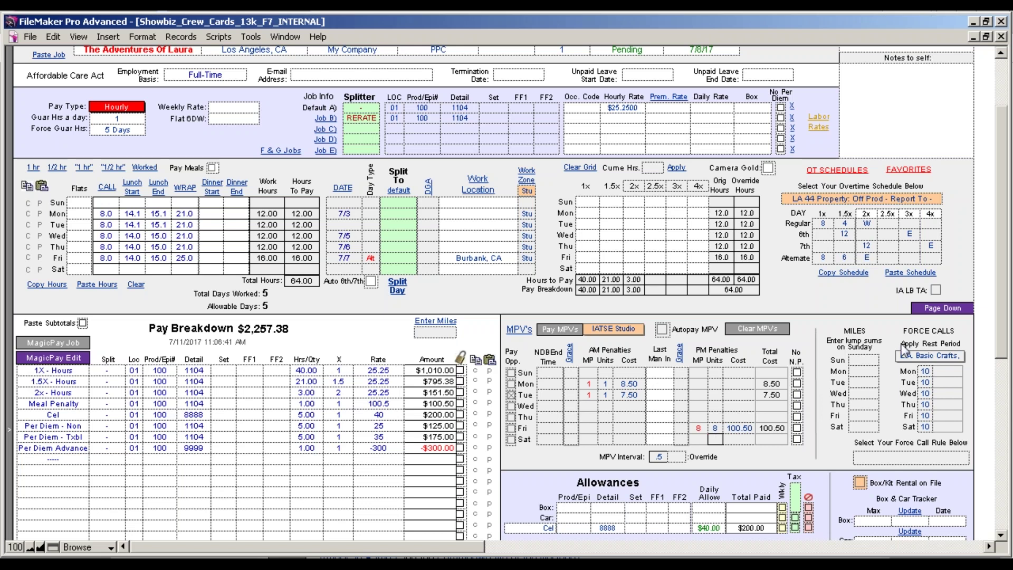
# Delete Monday's AM penalty cost and set Monday's grace to 12, raising pay to $2,264.88.
pyautogui.click(1003, 373)
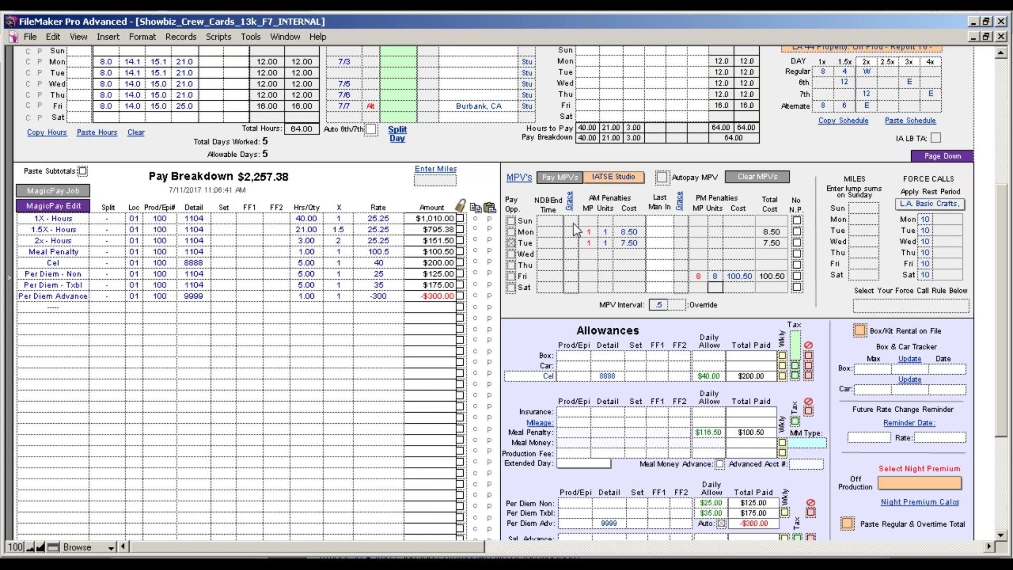
pyautogui.click(631, 232)
pyautogui.press('Delete')
pyautogui.click(607, 232)
pyautogui.click(571, 232)
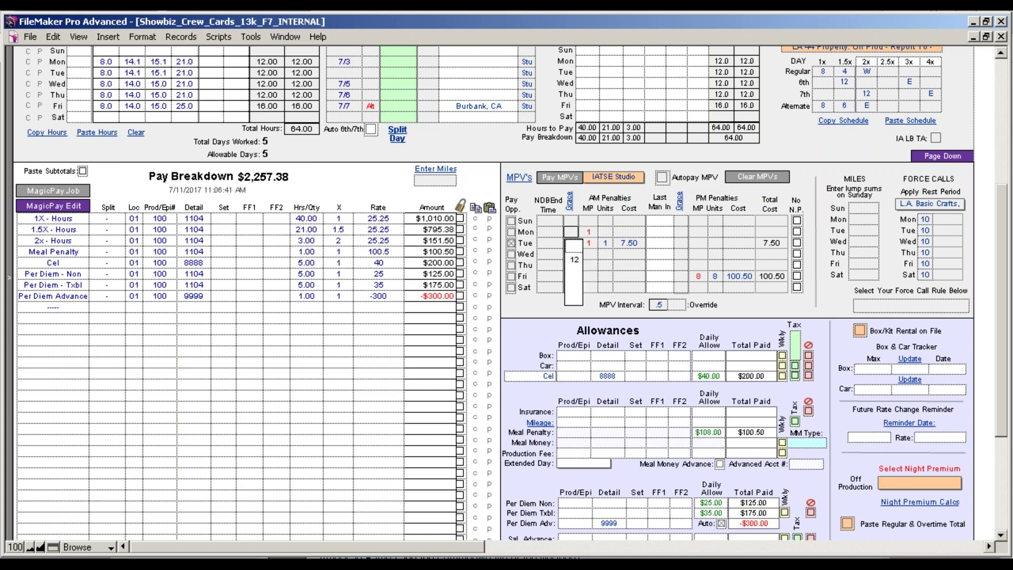
pyautogui.click(576, 261)
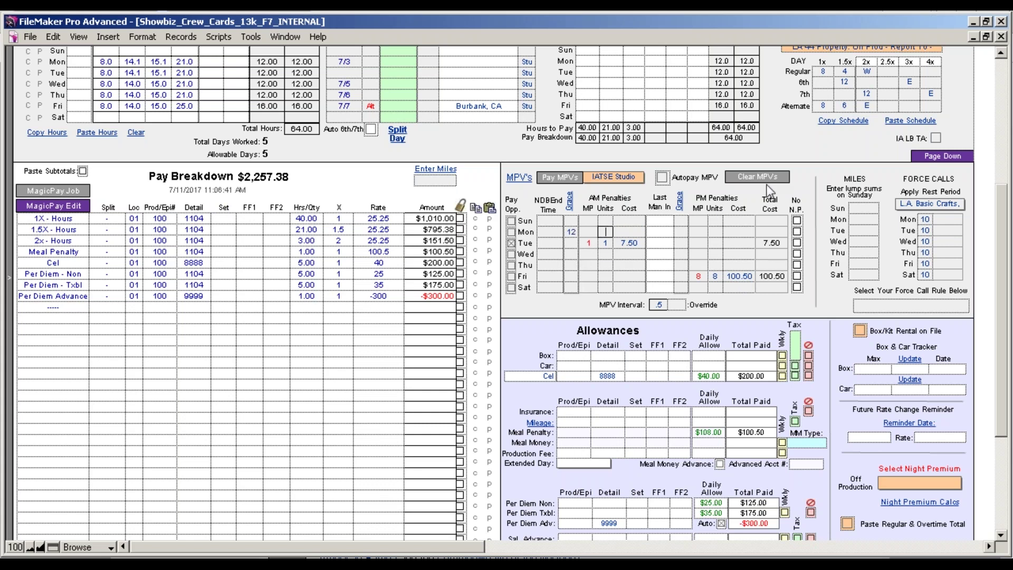
pyautogui.click(574, 303)
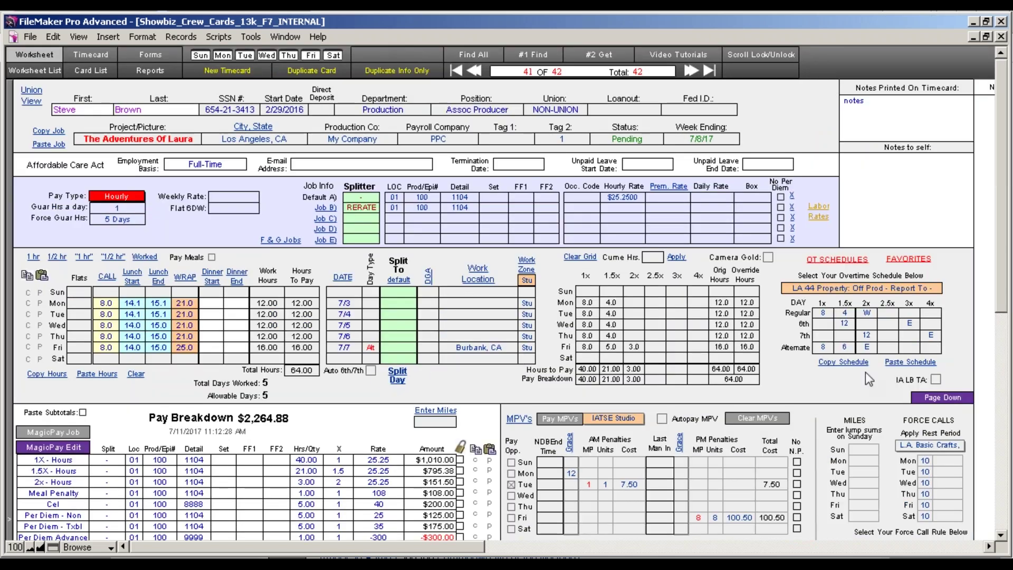
pyautogui.scroll(-3, 1005, 293)
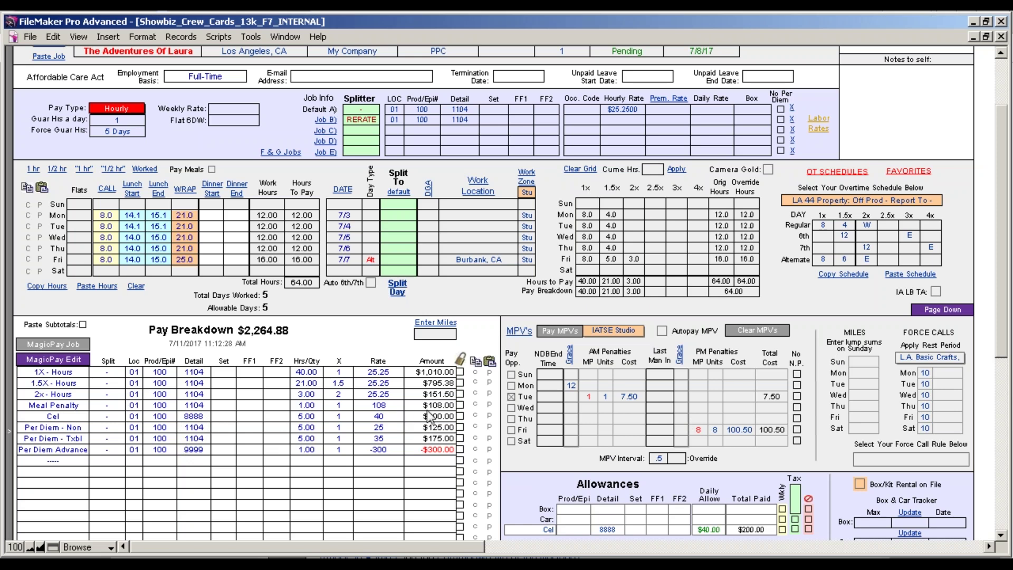
pyautogui.moveTo(1009, 360); pyautogui.dragTo(1006, 407)
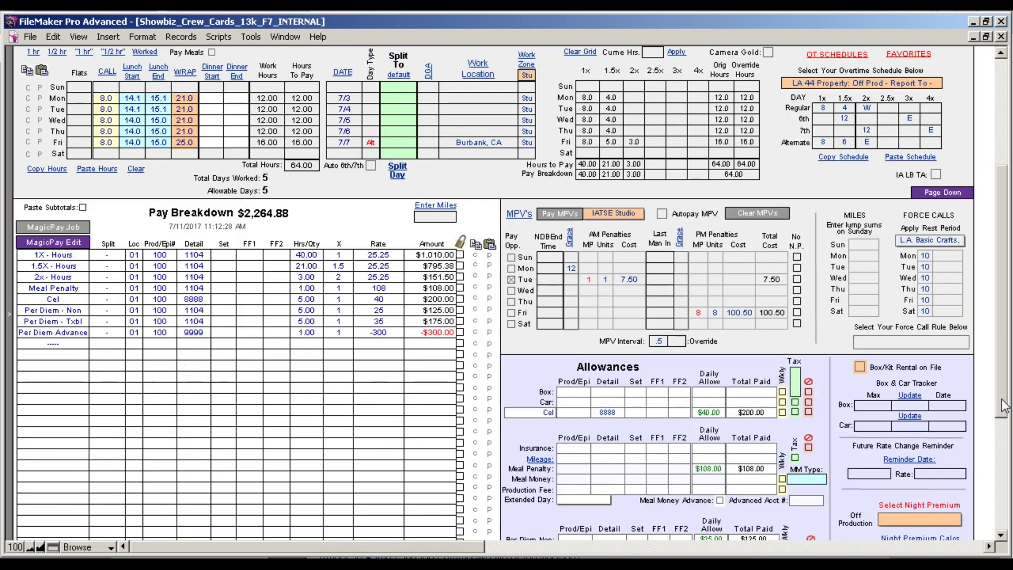
pyautogui.moveTo(1005, 407); pyautogui.dragTo(1003, 441)
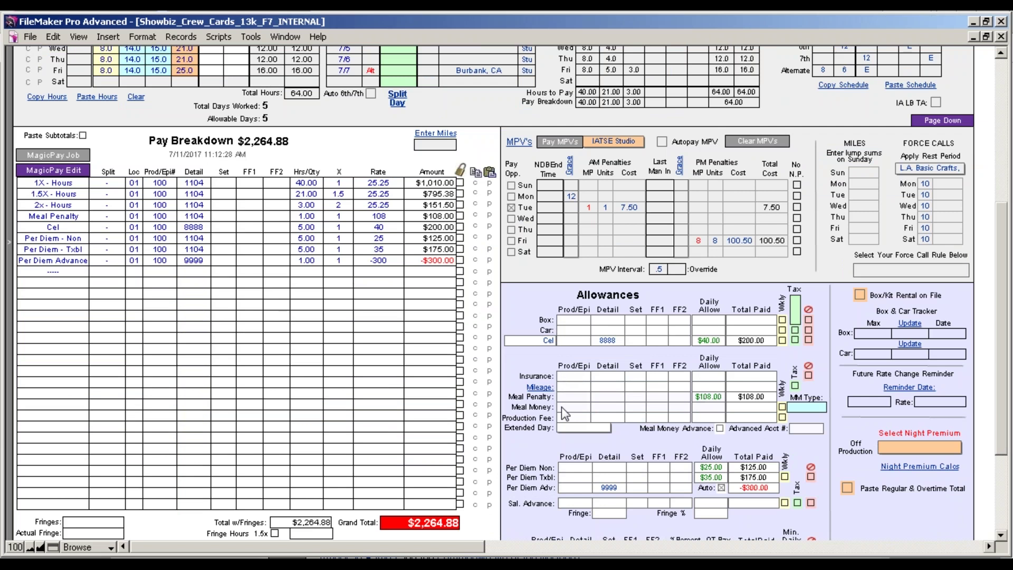
pyautogui.click(805, 407)
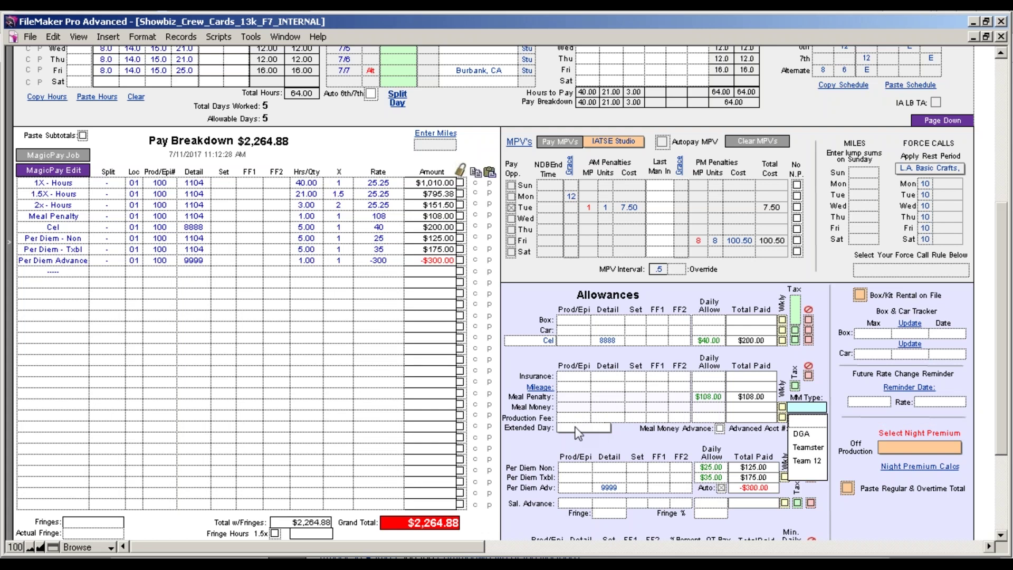
pyautogui.moveTo(1000, 396); pyautogui.dragTo(996, 441)
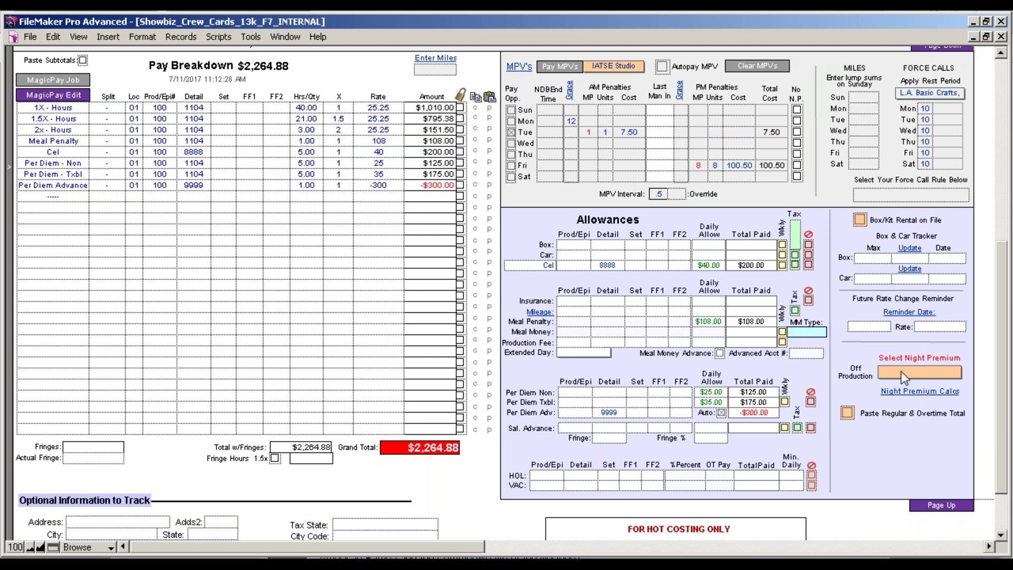
pyautogui.click(908, 391)
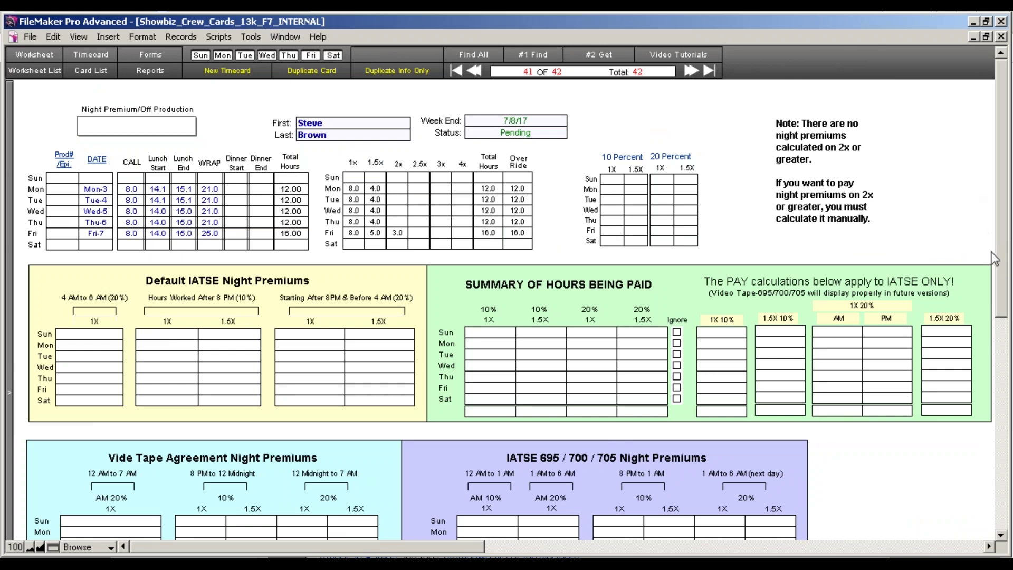
pyautogui.moveTo(1004, 271); pyautogui.dragTo(1003, 309)
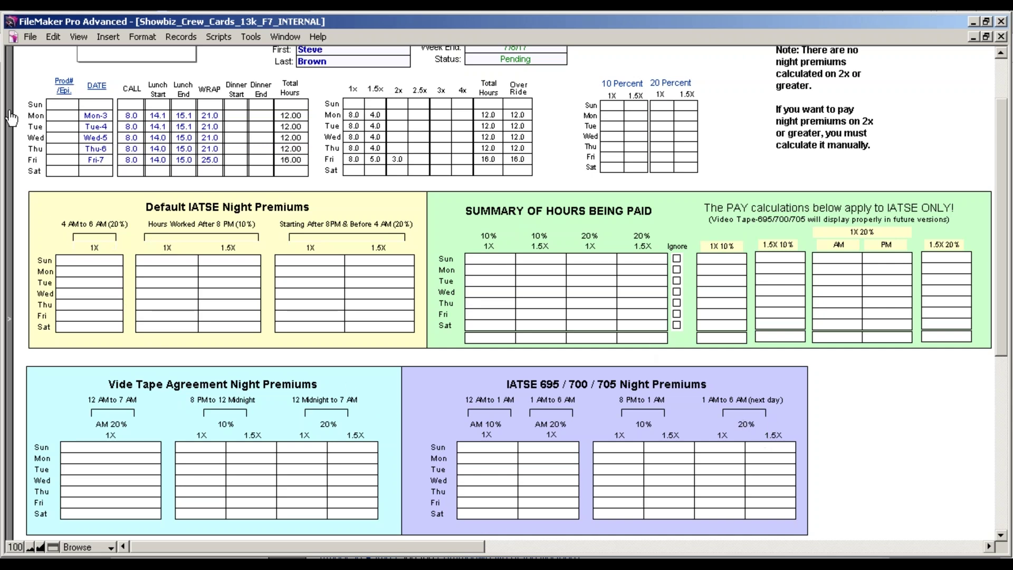
pyautogui.scroll(10, 10, 118)
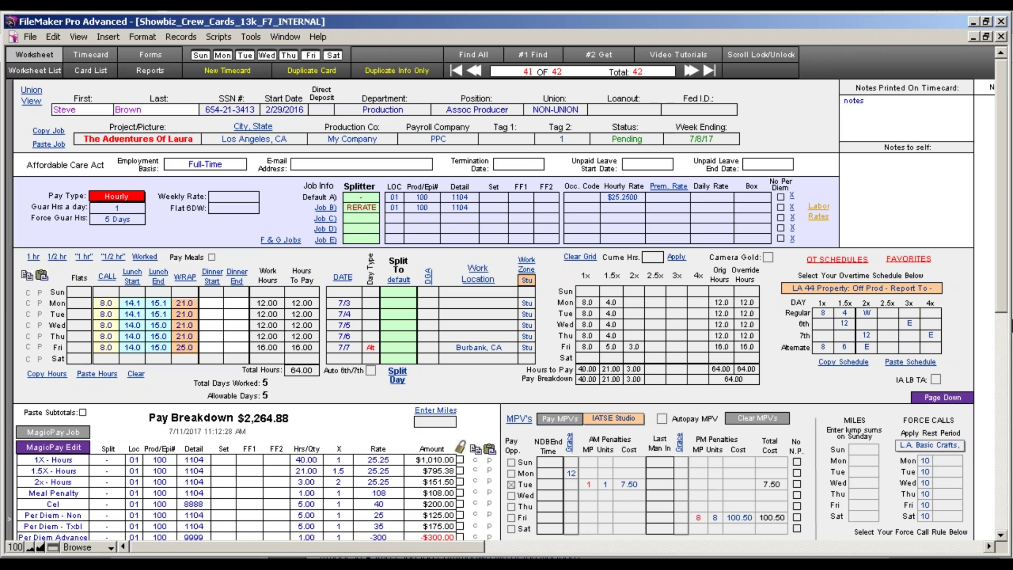
# Select the 695/700/705 night premium and view its calcs: 6.00 hours at 1.5X 10% paying $22.73.
pyautogui.click(944, 397)
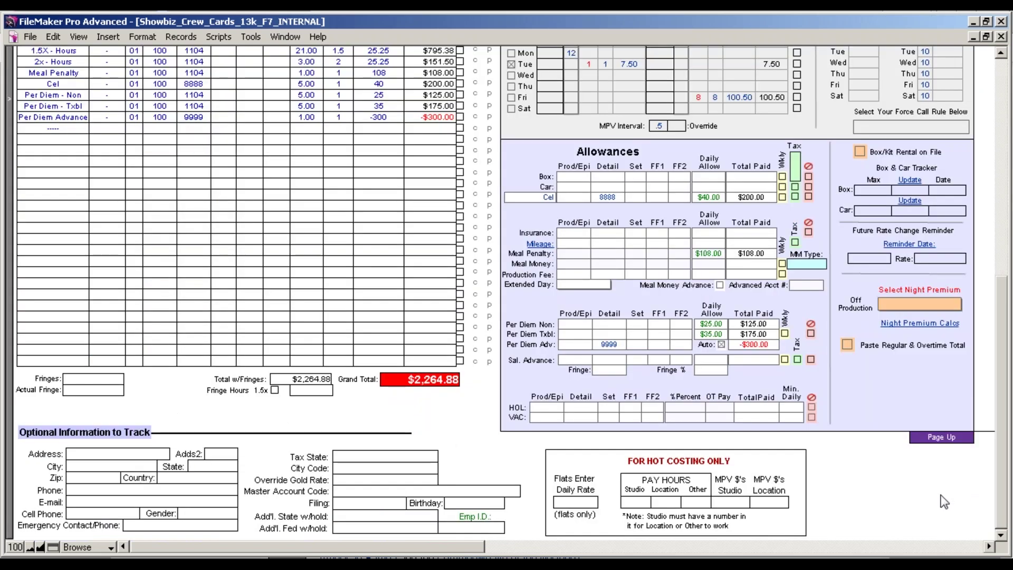
pyautogui.click(932, 306)
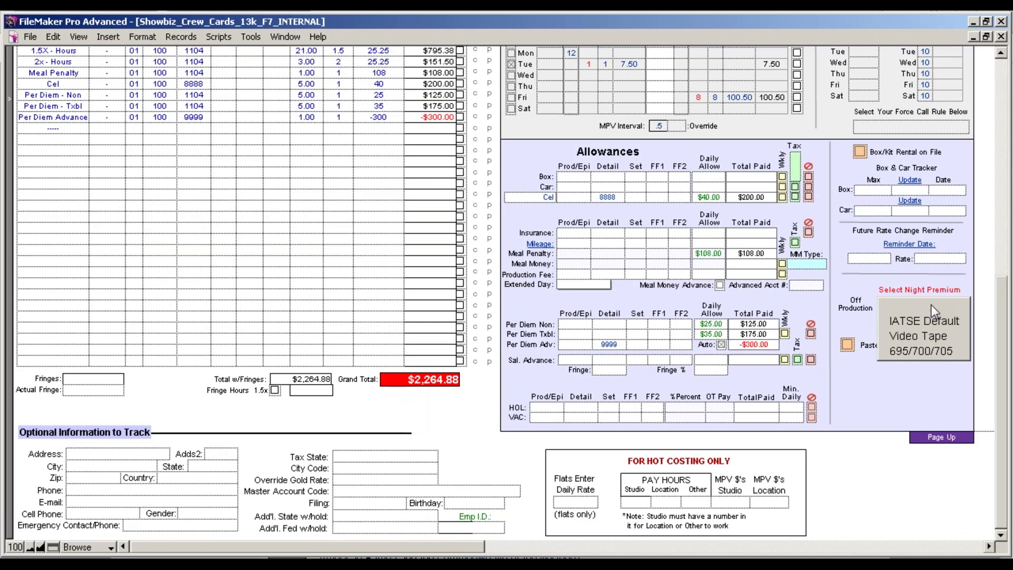
pyautogui.click(937, 351)
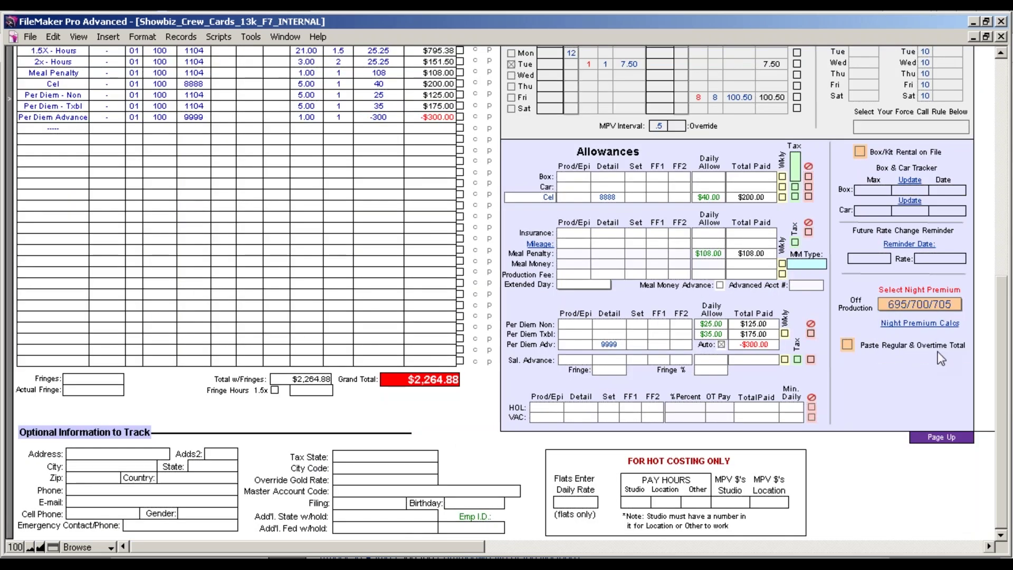
pyautogui.click(915, 324)
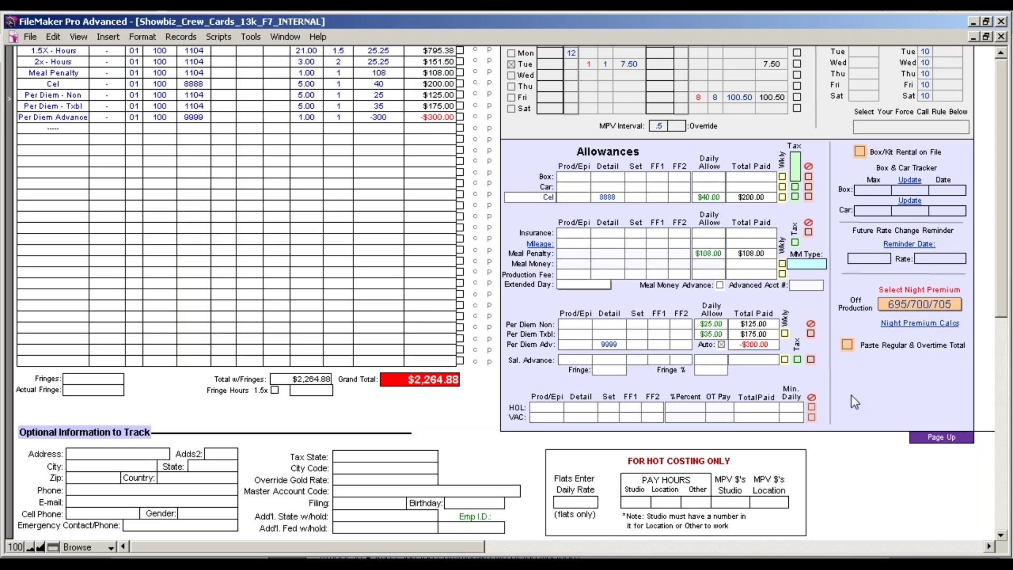
pyautogui.click(907, 324)
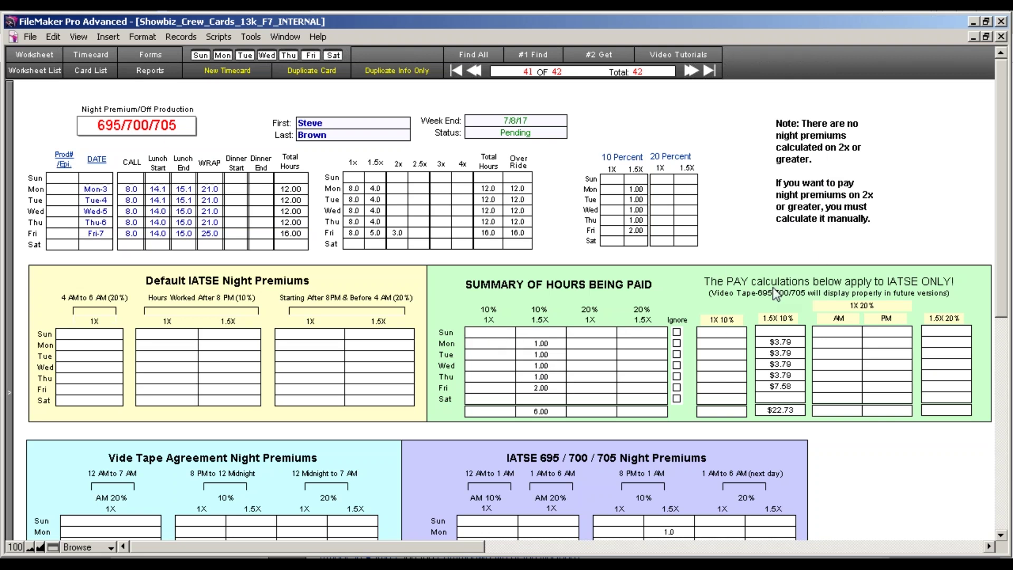
# Back on the worksheet, recalculate the pay breakdown to $2,287.60 with an NP 10% 1.5X Hrs line.
pyautogui.click(10, 144)
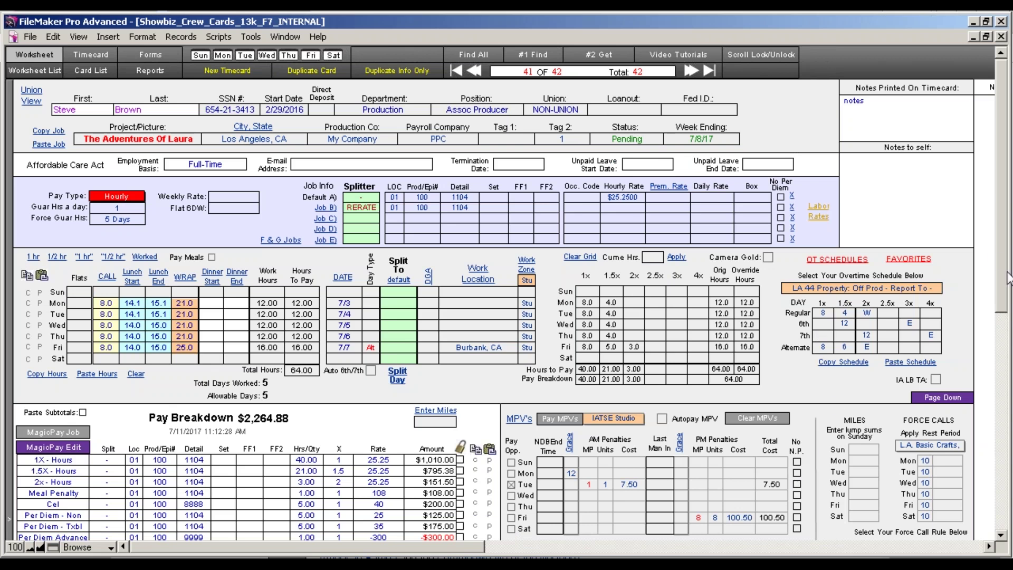
pyautogui.moveTo(1005, 279); pyautogui.dragTo(1004, 339)
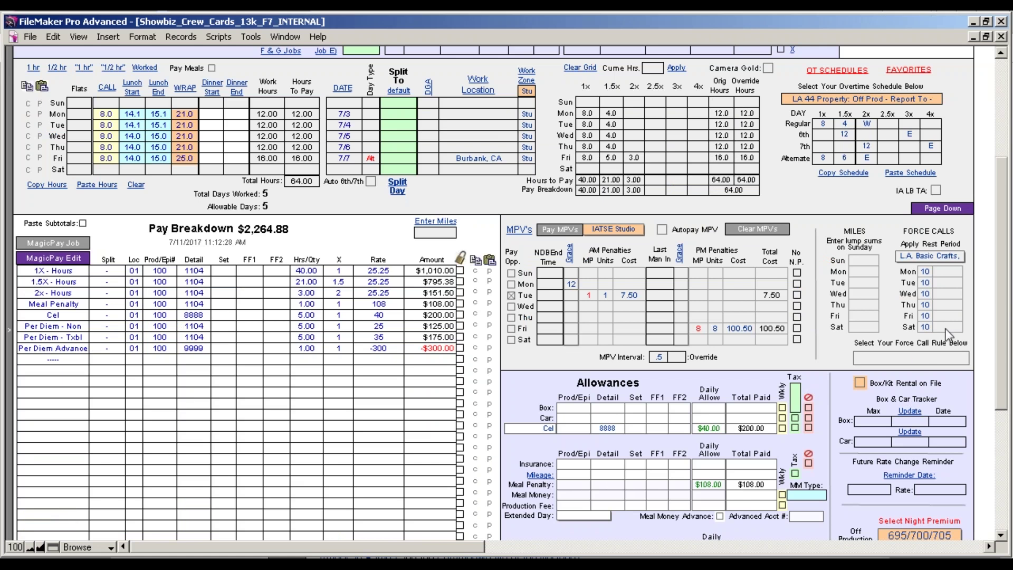
pyautogui.moveTo(1000, 289); pyautogui.dragTo(1004, 384)
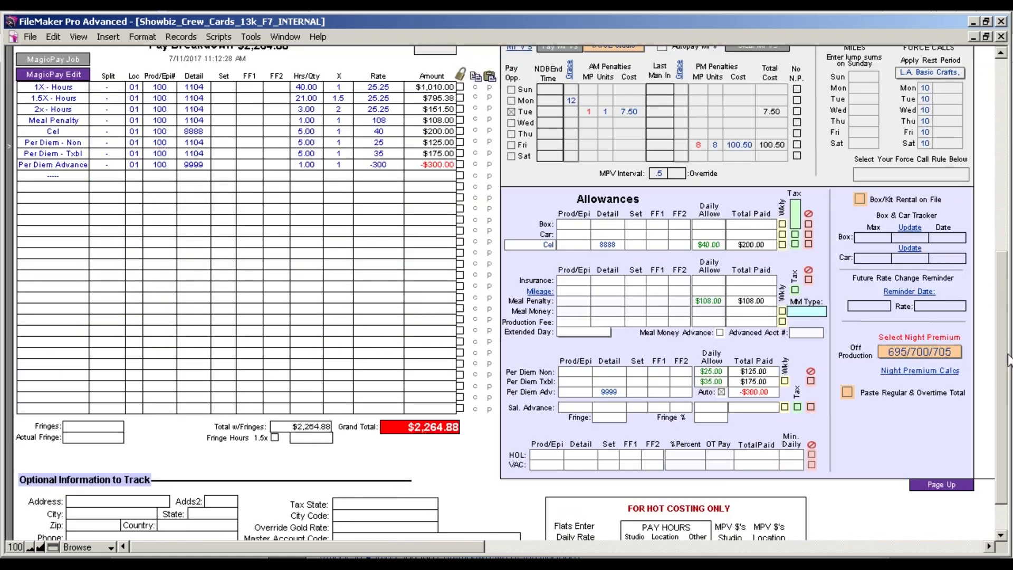
pyautogui.moveTo(1003, 346); pyautogui.dragTo(1003, 150)
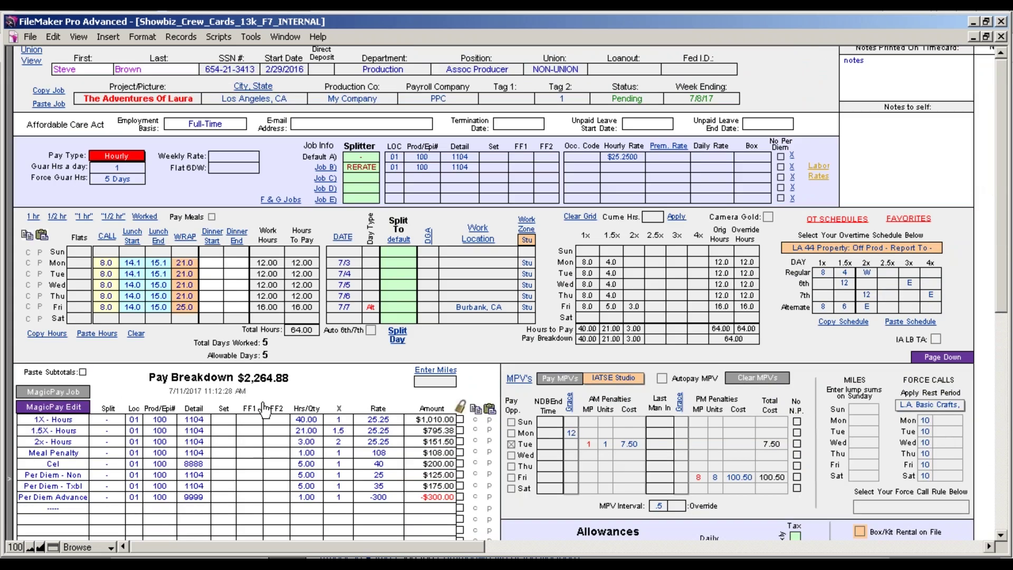
pyautogui.click(226, 388)
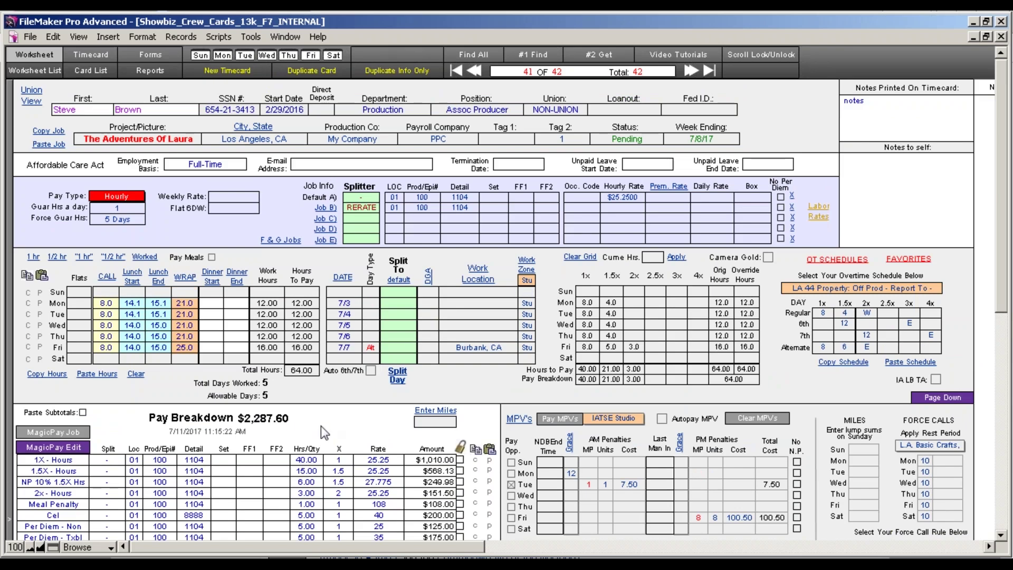
pyautogui.click(1001, 536)
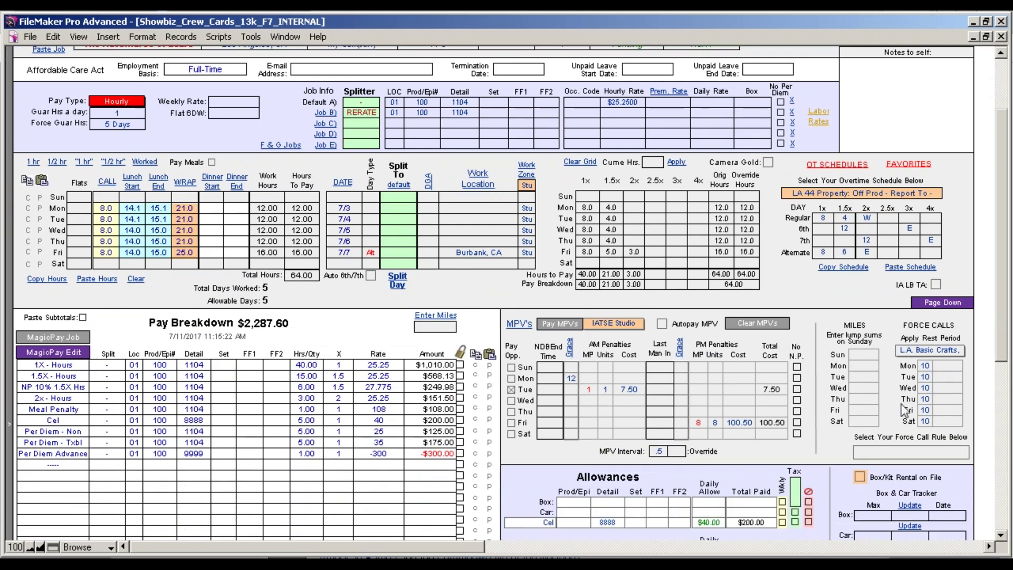
pyautogui.moveTo(1006, 340); pyautogui.dragTo(1004, 291)
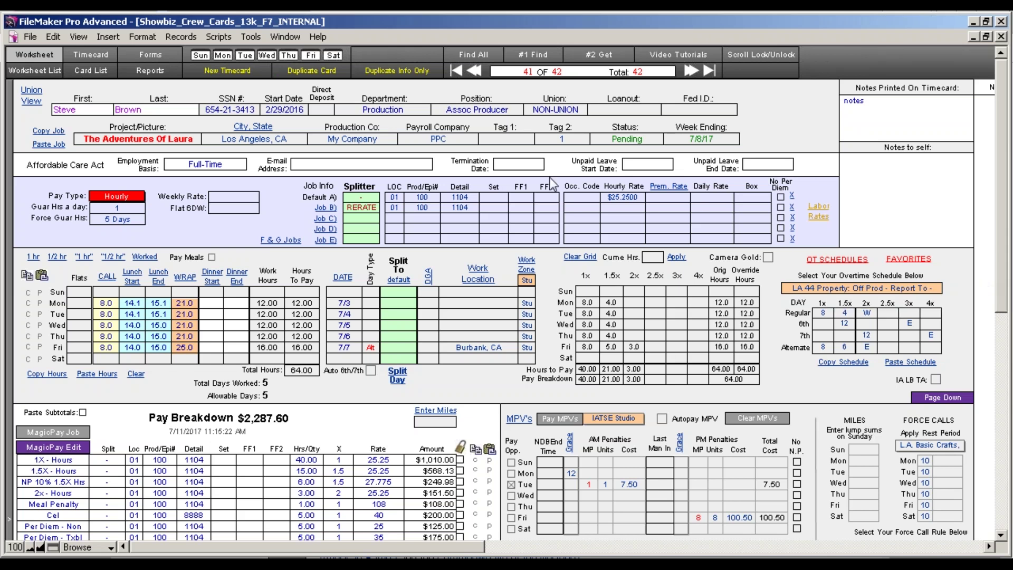
pyautogui.click(359, 209)
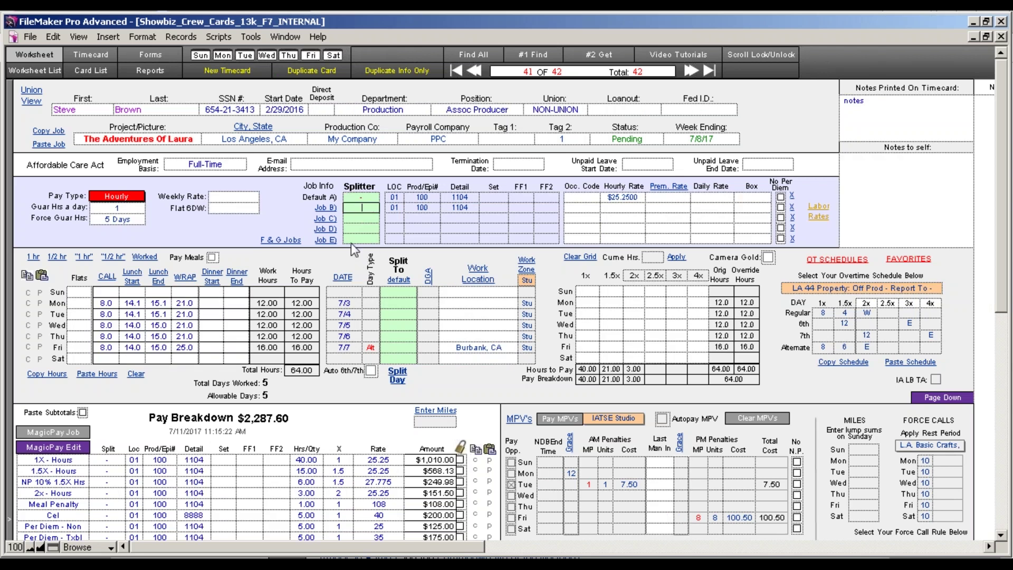
# Check the full Jobs A–G list, then return to the worksheet at Job B's splitter field.
pyautogui.click(291, 241)
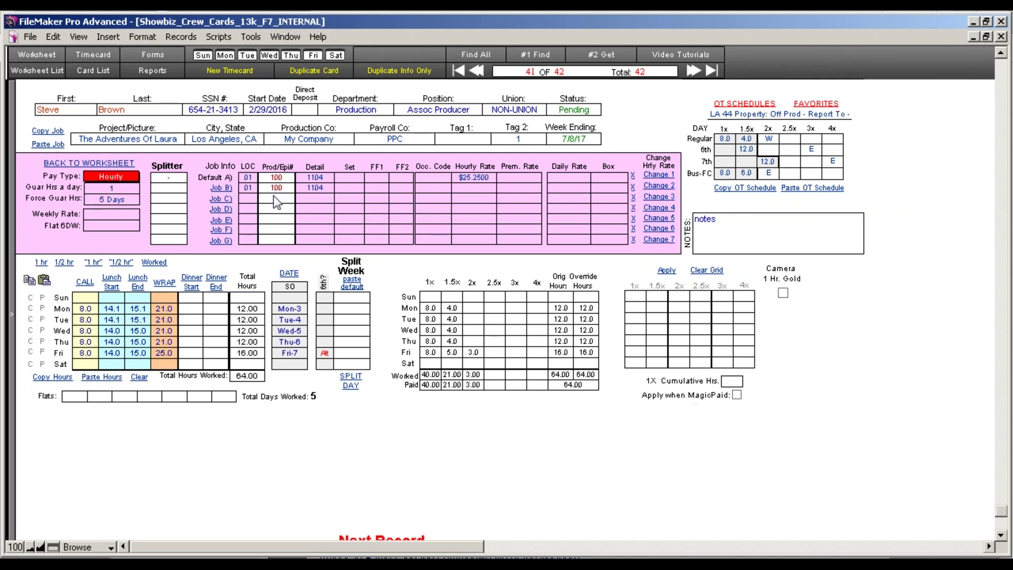
pyautogui.click(50, 56)
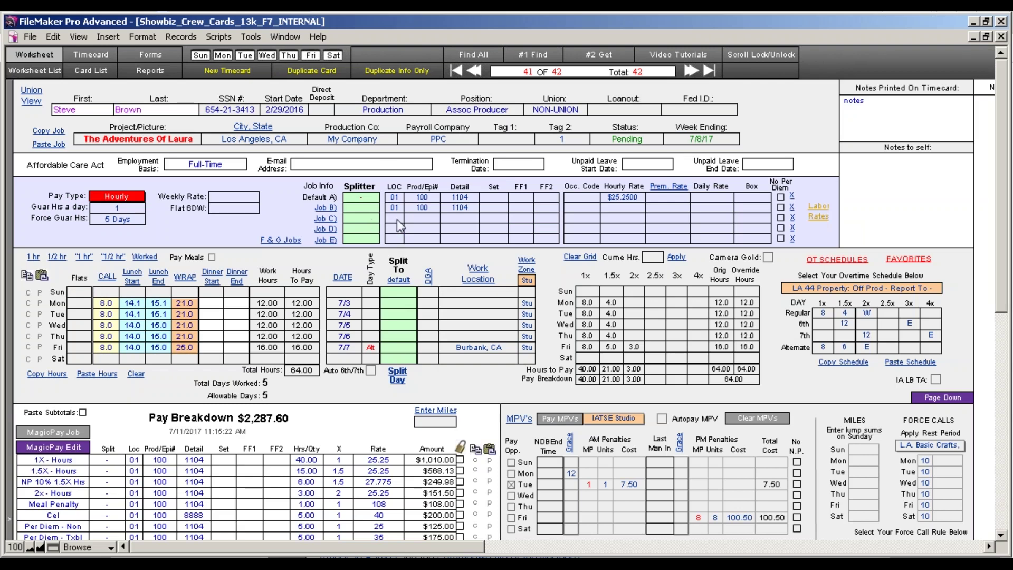
pyautogui.click(359, 198)
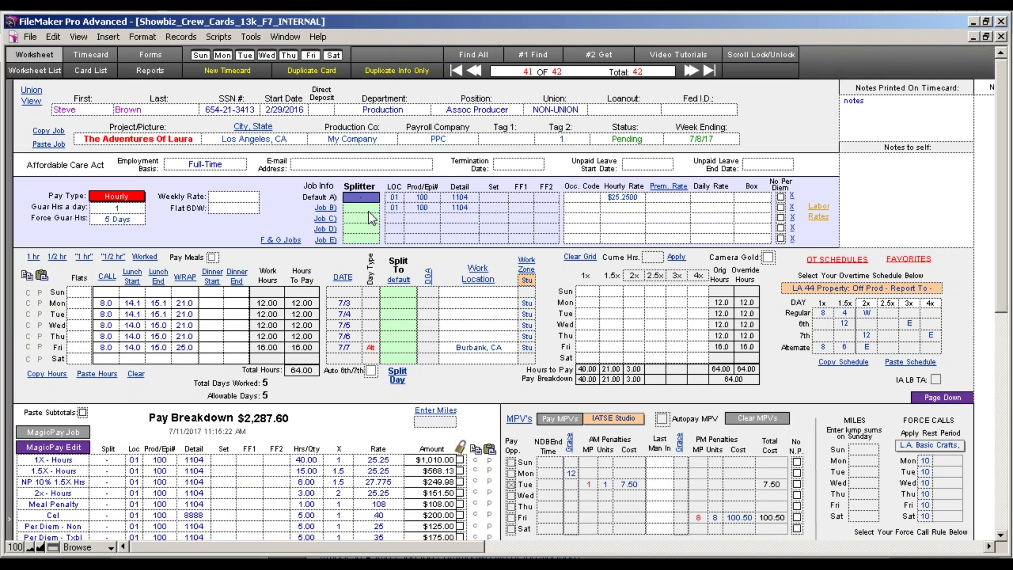
pyautogui.click(362, 208)
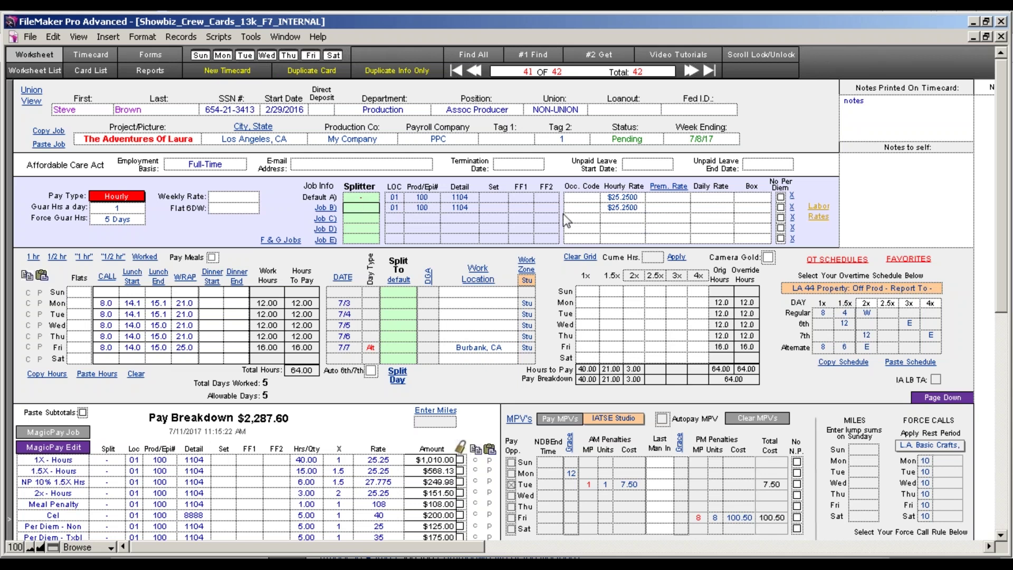
# Give Job B Prod/Epi# 101 with splitter 1, and Job C Prod/Epi# 102 with splitter 2.
pyautogui.click(432, 209)
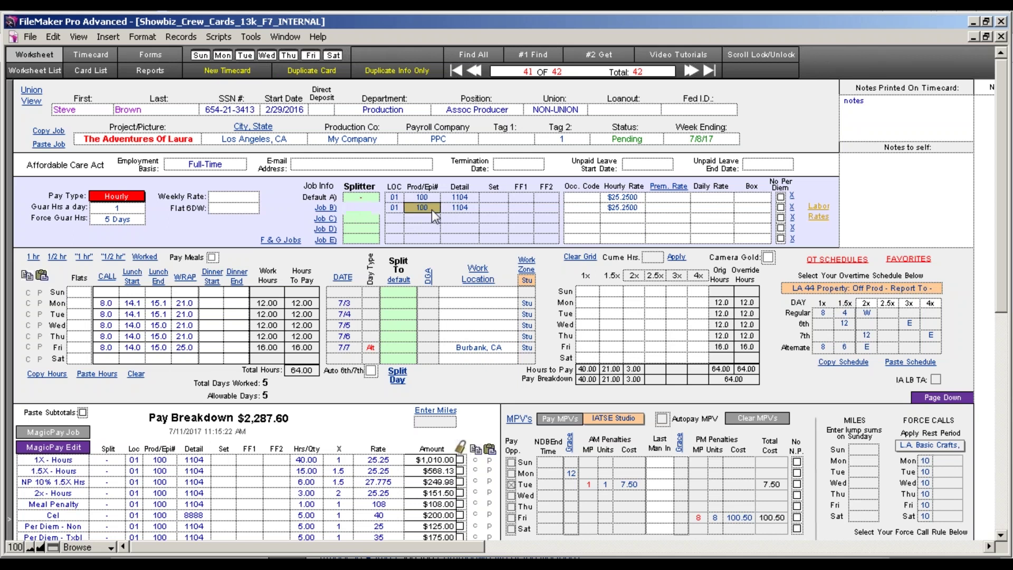
pyautogui.press('BackSpace')
pyautogui.write('1')
pyautogui.click(353, 209)
pyautogui.write('EP')
pyautogui.write('01')
pyautogui.press('BackSpace')
pyautogui.press('BackSpace')
pyautogui.write('101')
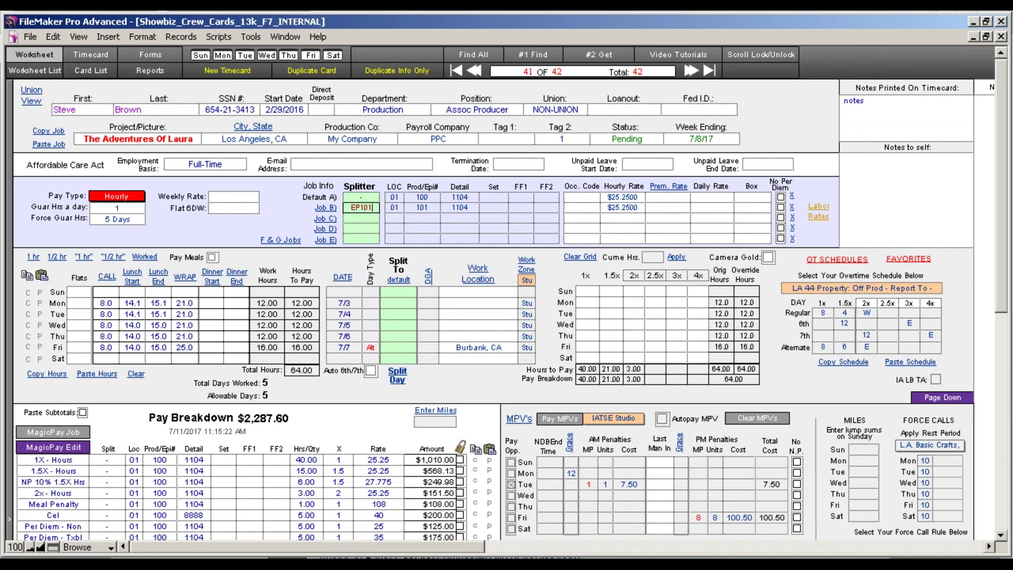
pyautogui.click(378, 222)
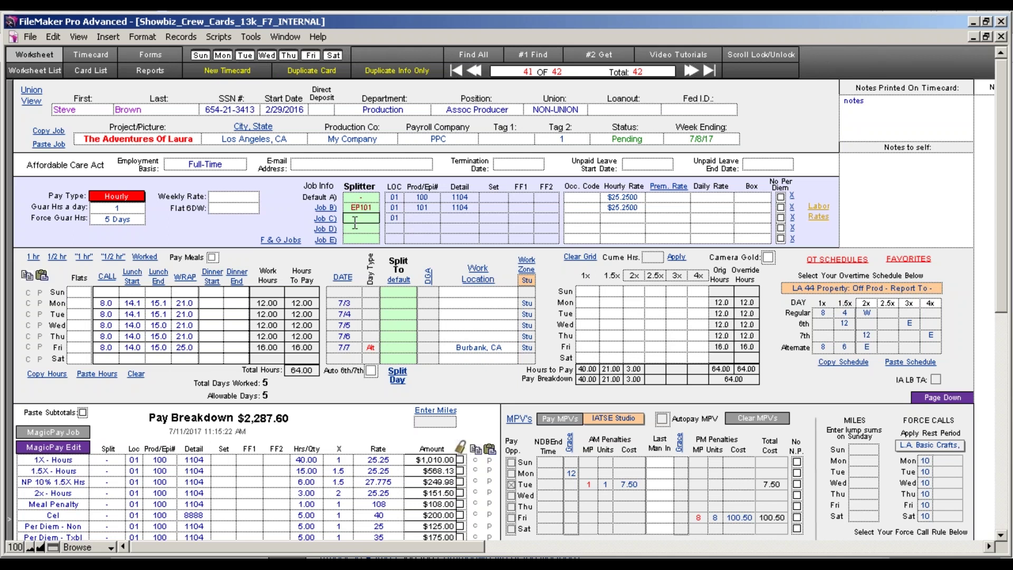
pyautogui.click(435, 219)
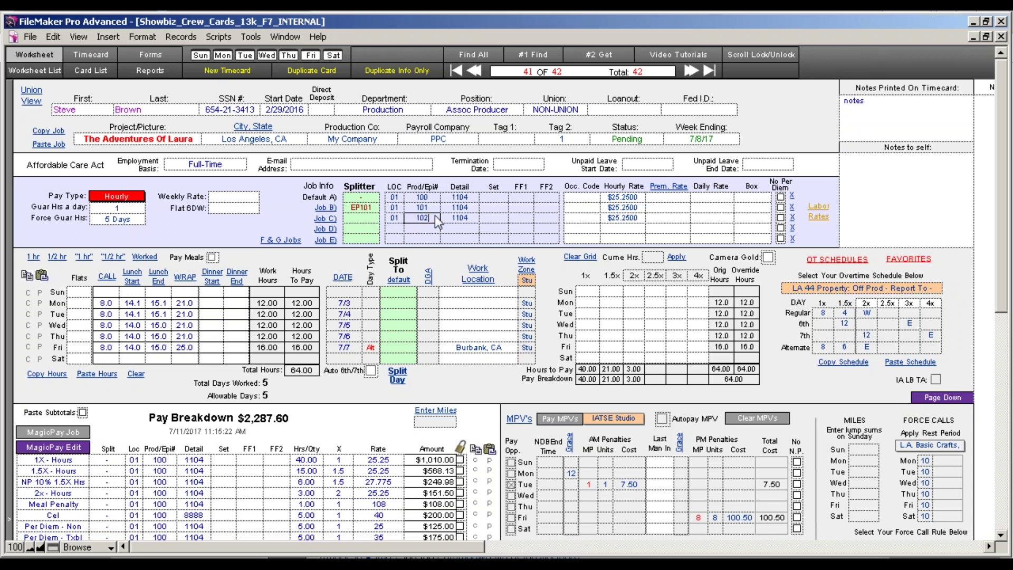
pyautogui.click(363, 219)
pyautogui.write('1')
pyautogui.press('Tab')
pyautogui.write('2')
pyautogui.press('Tab')
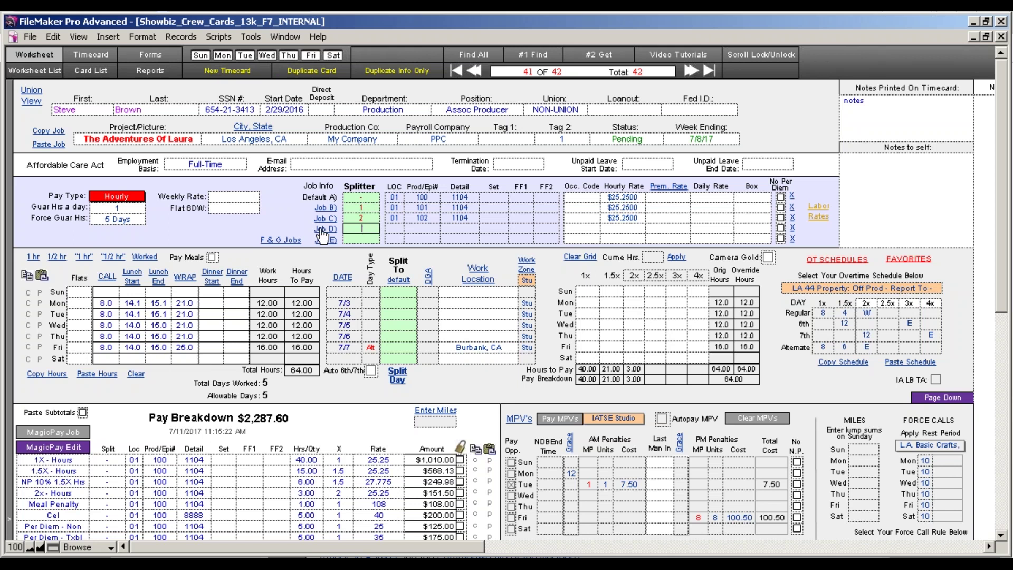
# Fill Job D with Prod/Epi# 103 and splitter 3, and Job E with 104 and splitter 4, then check the City Codes list.
pyautogui.click(337, 232)
pyautogui.click(427, 230)
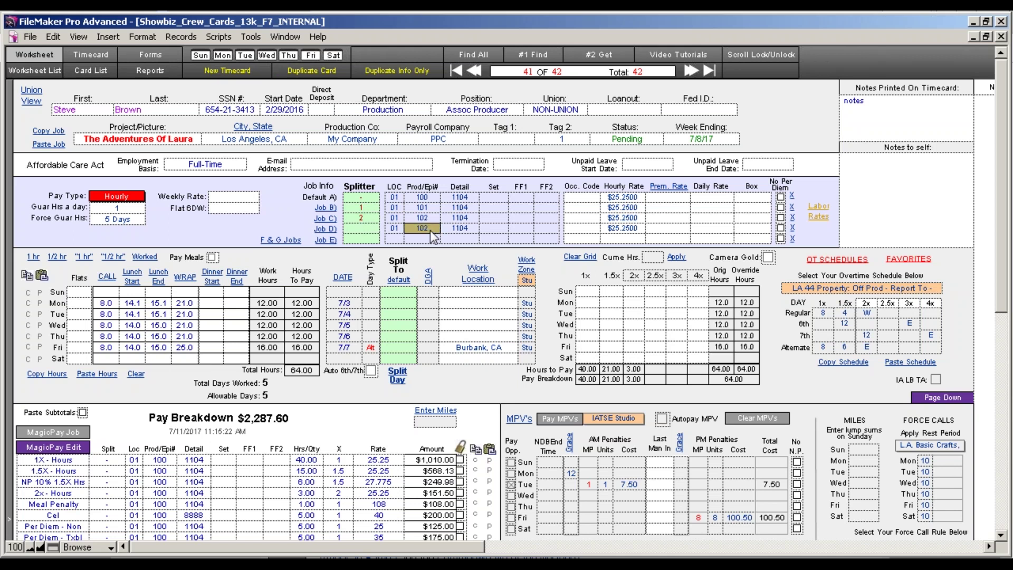
pyautogui.press('BackSpace')
pyautogui.write('3')
pyautogui.click(363, 228)
pyautogui.write('3')
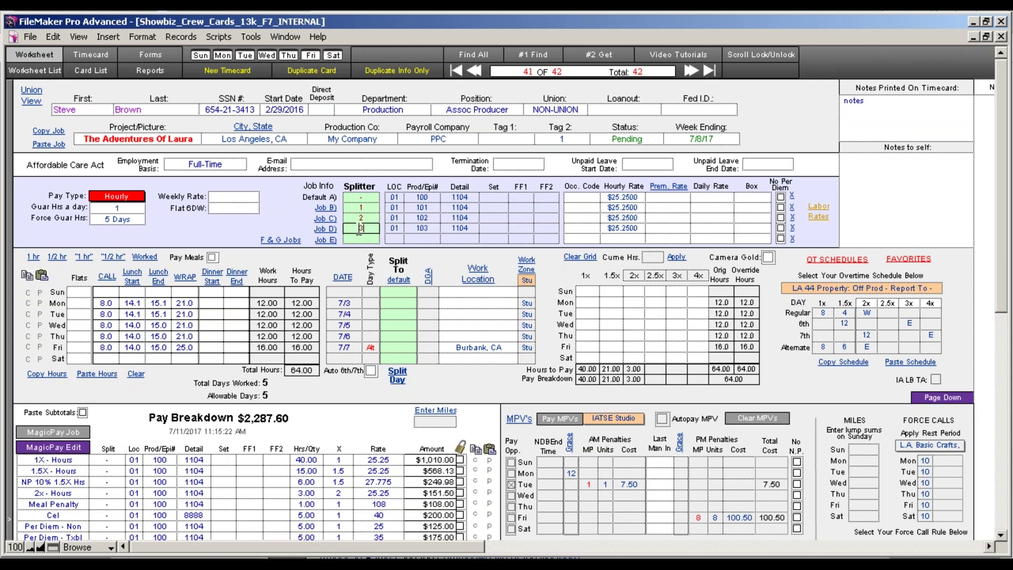
pyautogui.click(360, 239)
pyautogui.write('4')
pyautogui.click(332, 241)
pyautogui.click(434, 240)
pyautogui.press('BackSpace')
pyautogui.write('4')
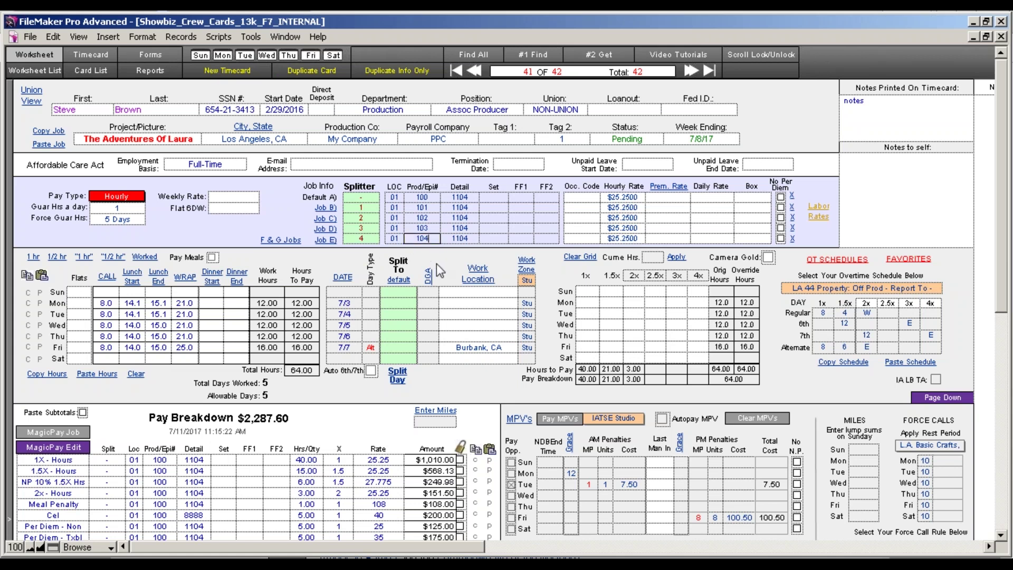
pyautogui.click(431, 264)
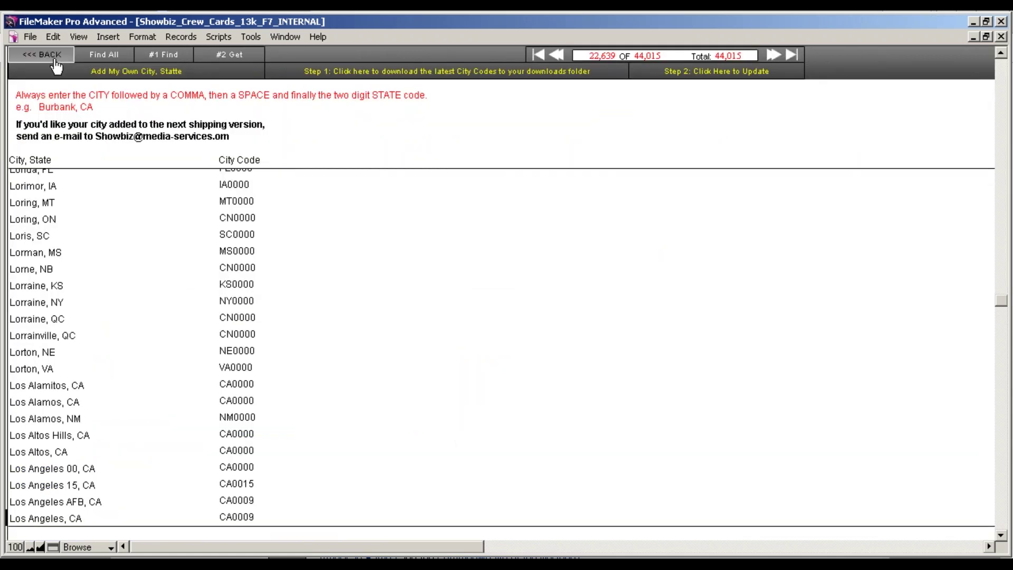
pyautogui.click(42, 54)
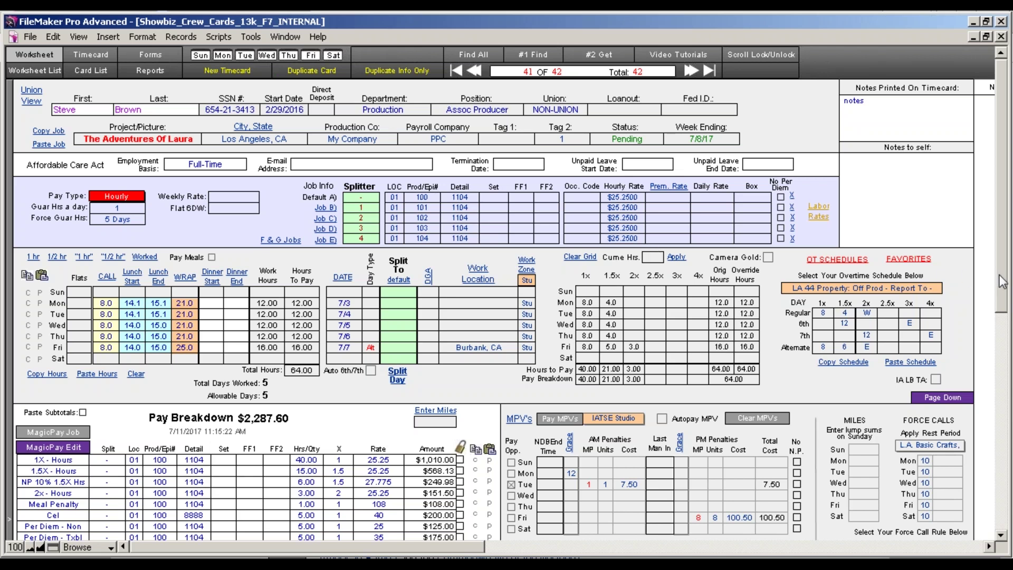
# Assign Monday and Tuesday to split 1, Wednesday and Thursday to split 2, and Friday to split 3.
pyautogui.scroll(-1, 831, 378)
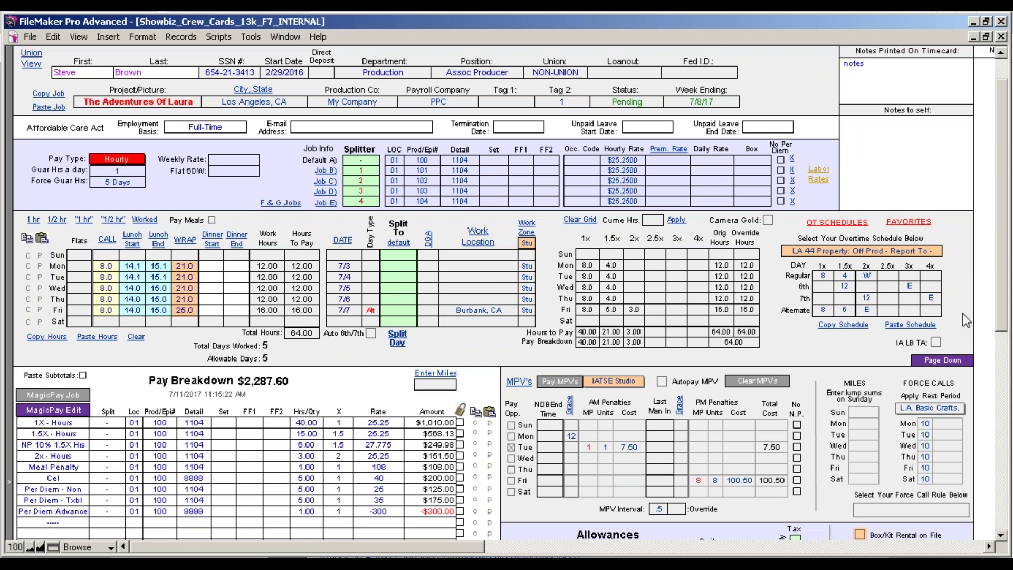
pyautogui.scroll(-1, 1005, 317)
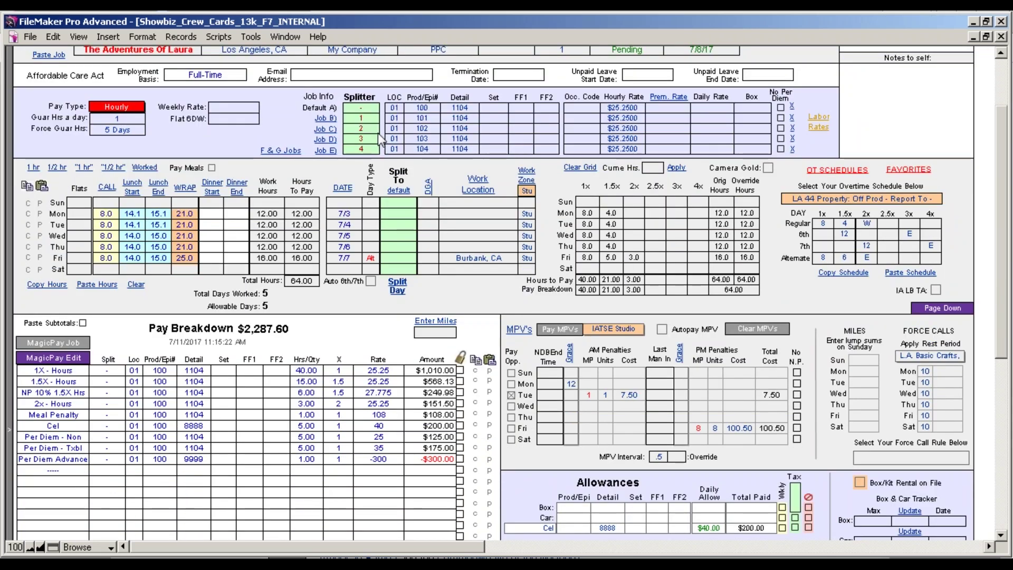
pyautogui.click(363, 121)
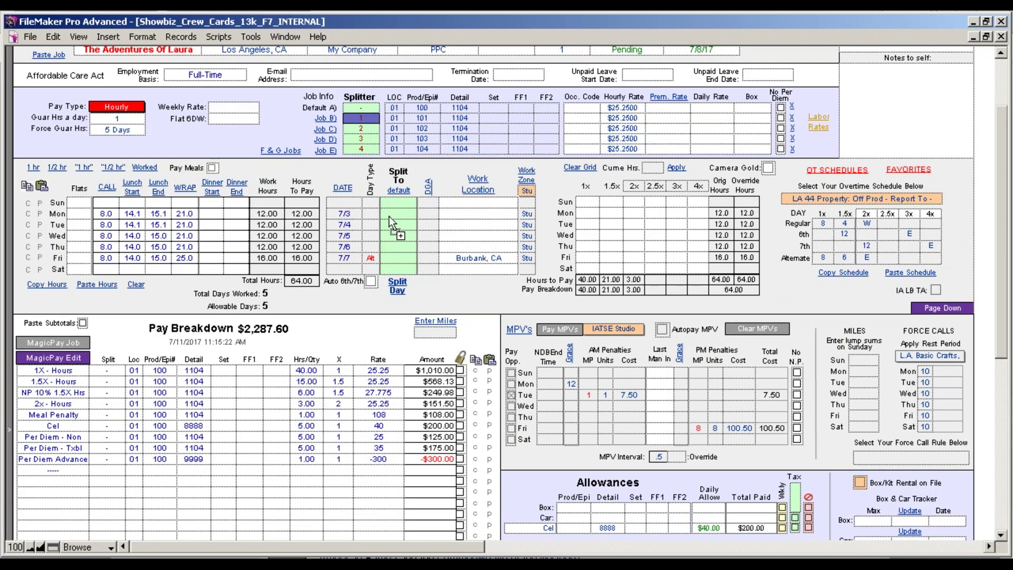
pyautogui.click(400, 216)
pyautogui.click(402, 225)
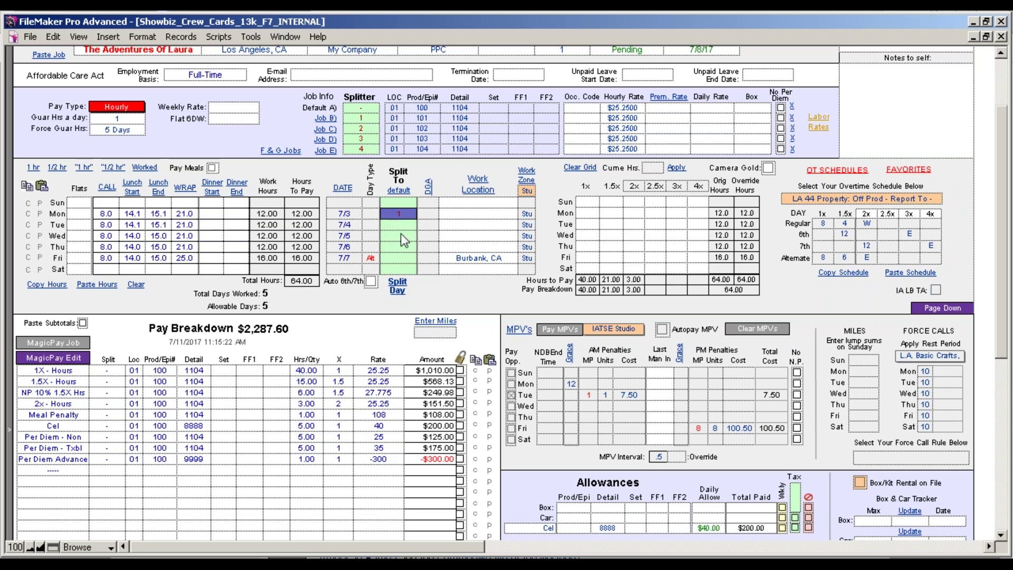
pyautogui.click(362, 129)
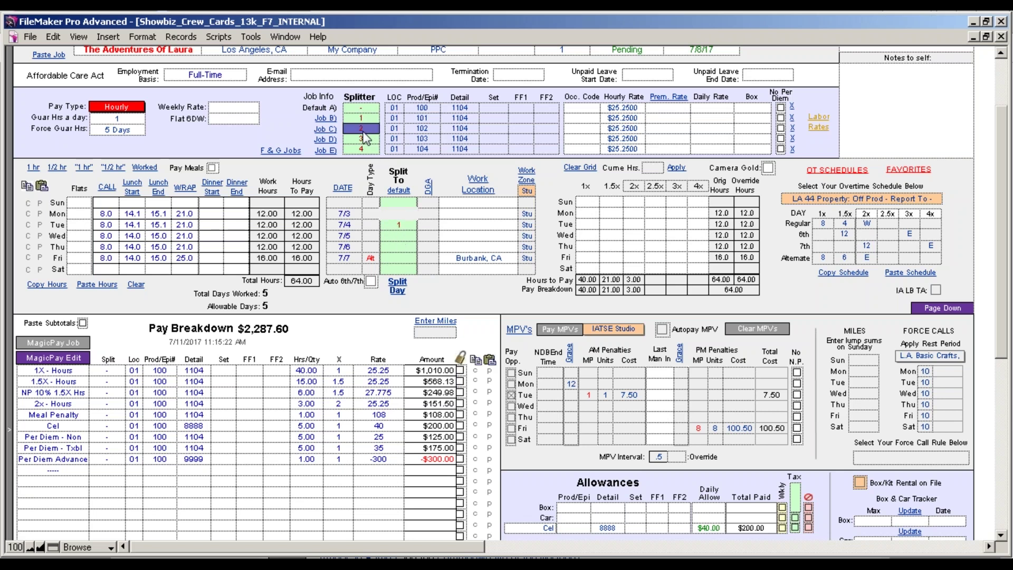
pyautogui.click(393, 235)
pyautogui.moveTo(399, 237); pyautogui.dragTo(400, 249)
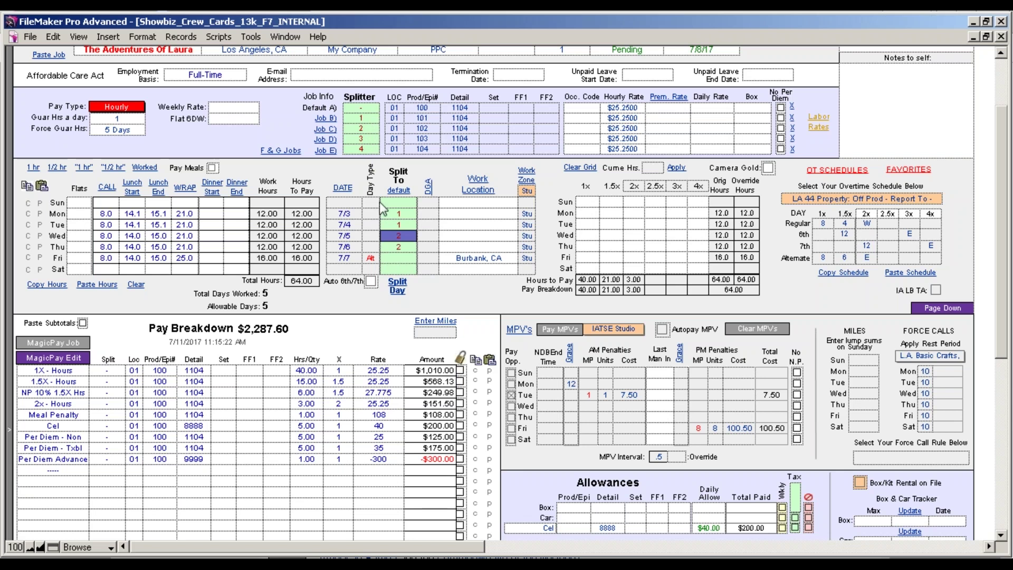
pyautogui.moveTo(363, 149); pyautogui.dragTo(399, 259)
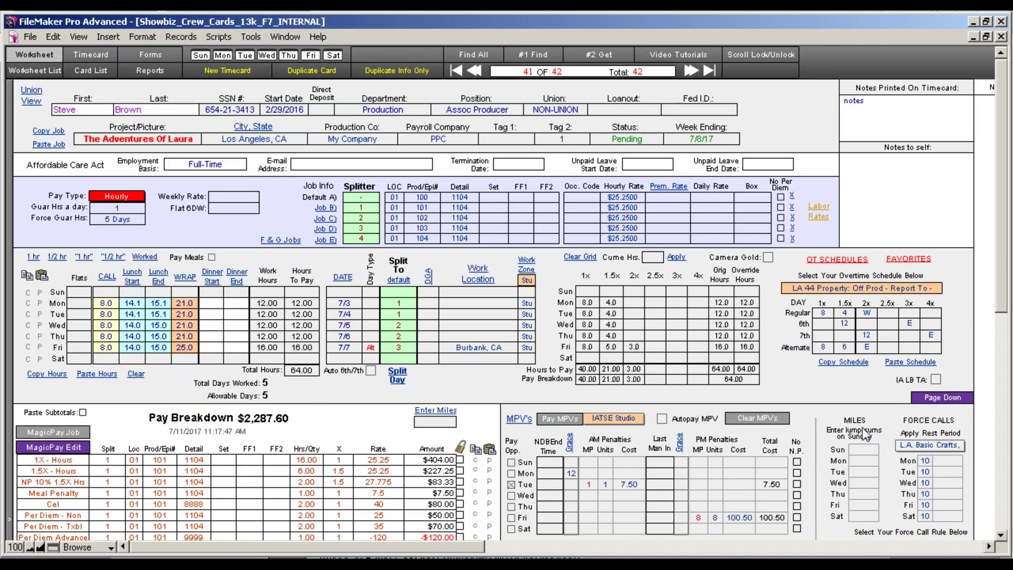
pyautogui.click(1001, 535)
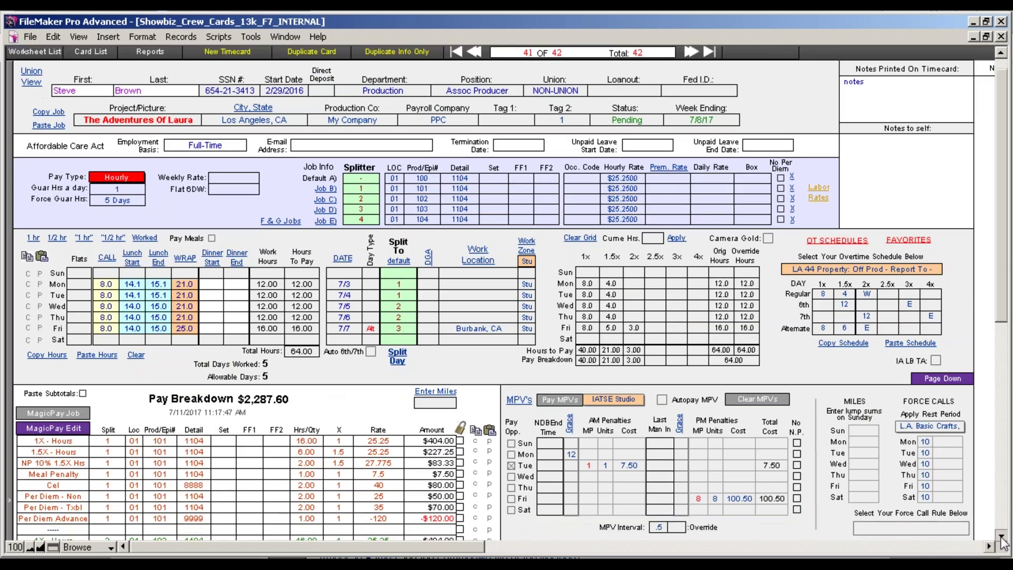
pyautogui.scroll(-10, 1001, 535)
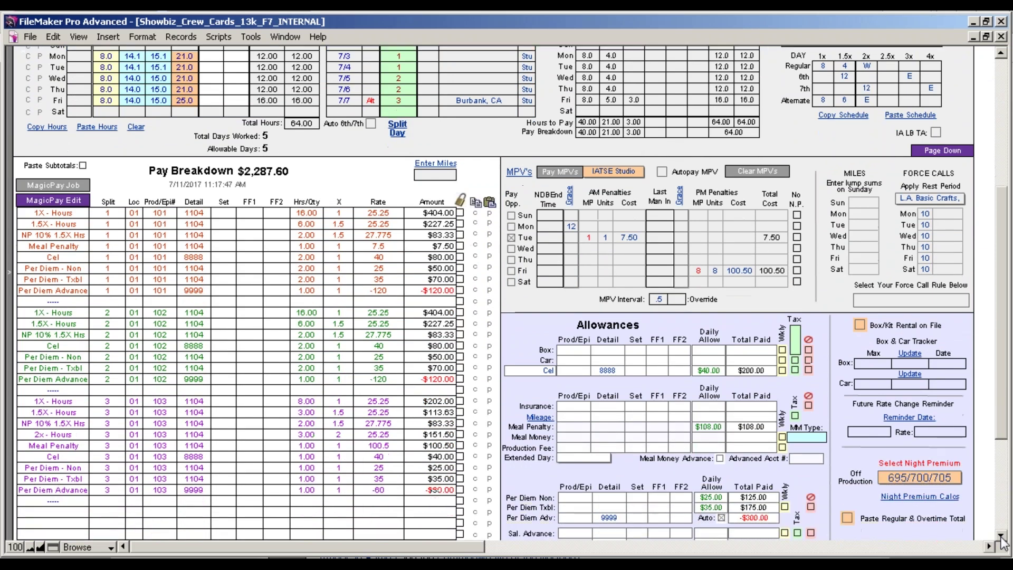
pyautogui.scroll(-3, 1001, 536)
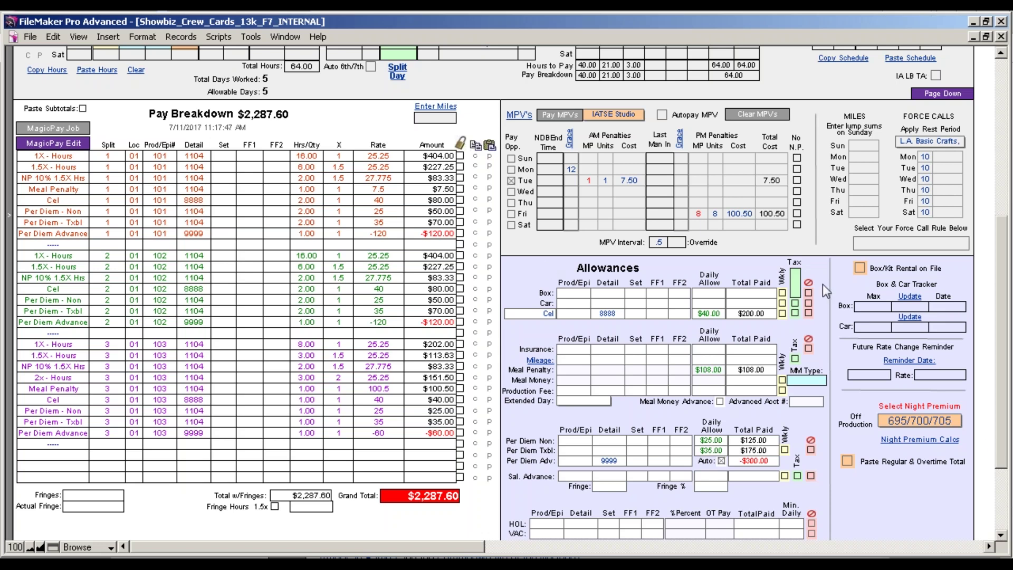
pyautogui.moveTo(1003, 351); pyautogui.dragTo(1003, 192)
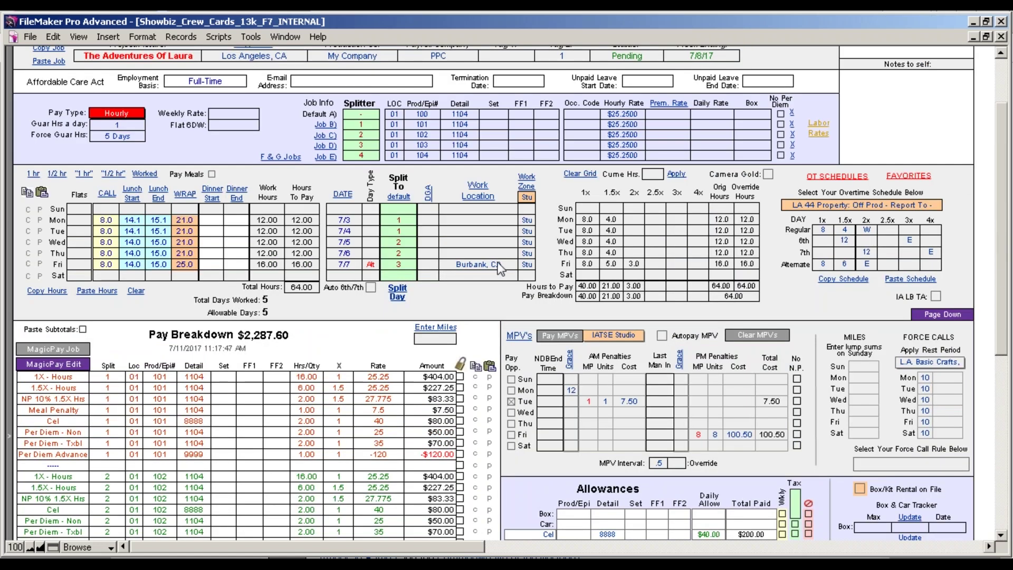
# In Split Day, point Monday's 2nd split to job 2, try .50 percent and 15.1 time splits, then clear them.
pyautogui.click(397, 289)
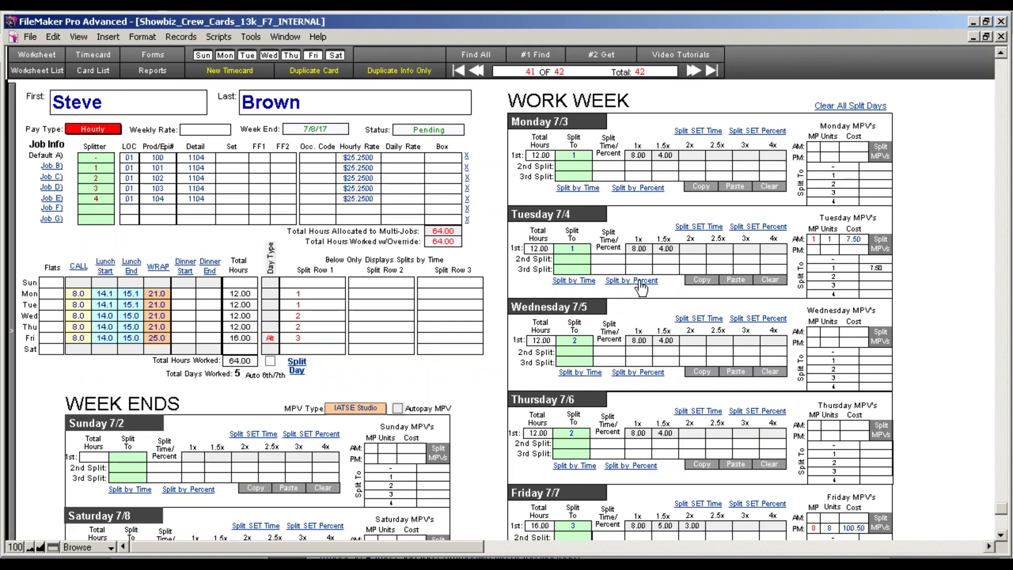
pyautogui.click(574, 167)
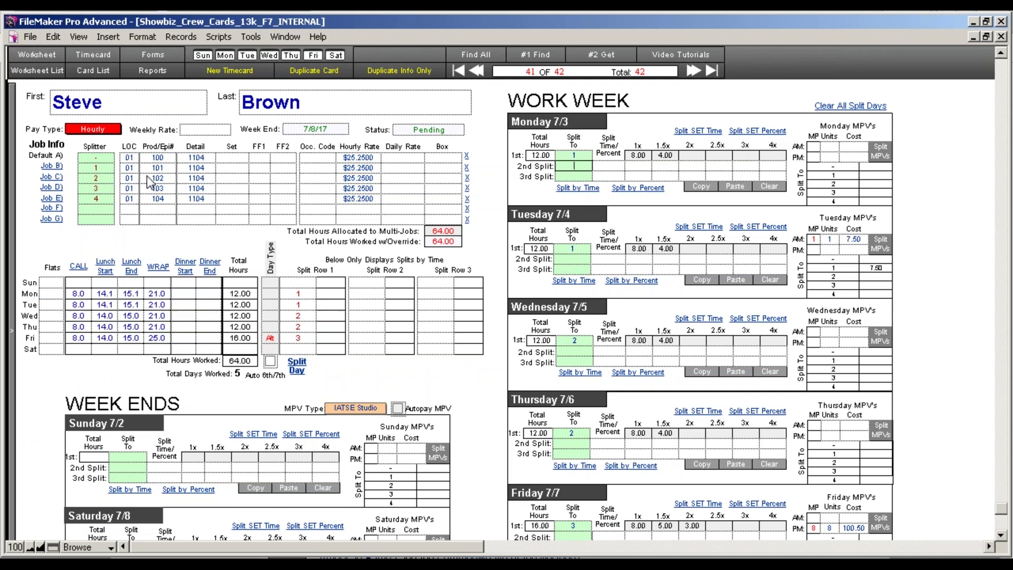
pyautogui.press('Tab')
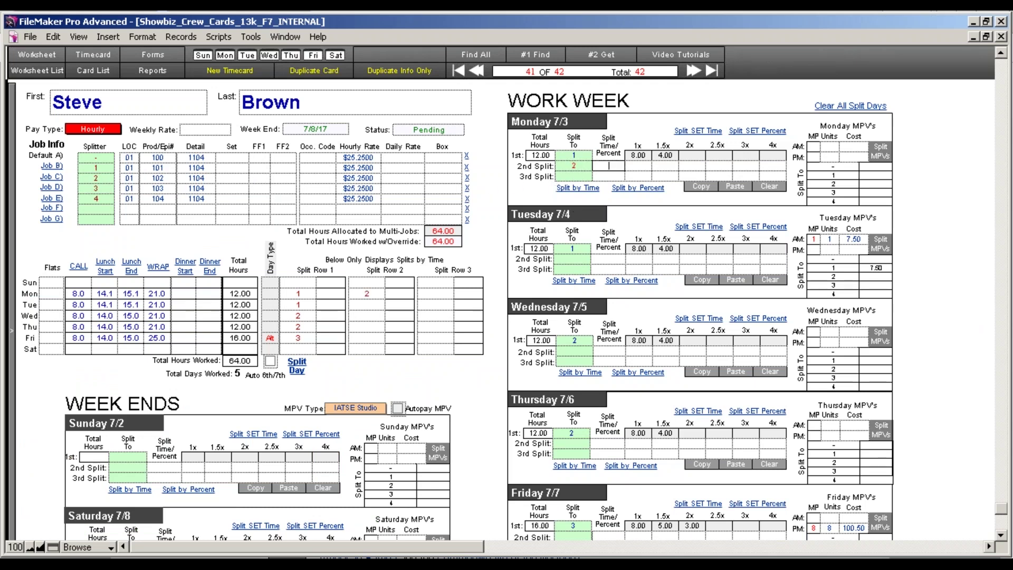
pyautogui.write('.50')
pyautogui.click(636, 189)
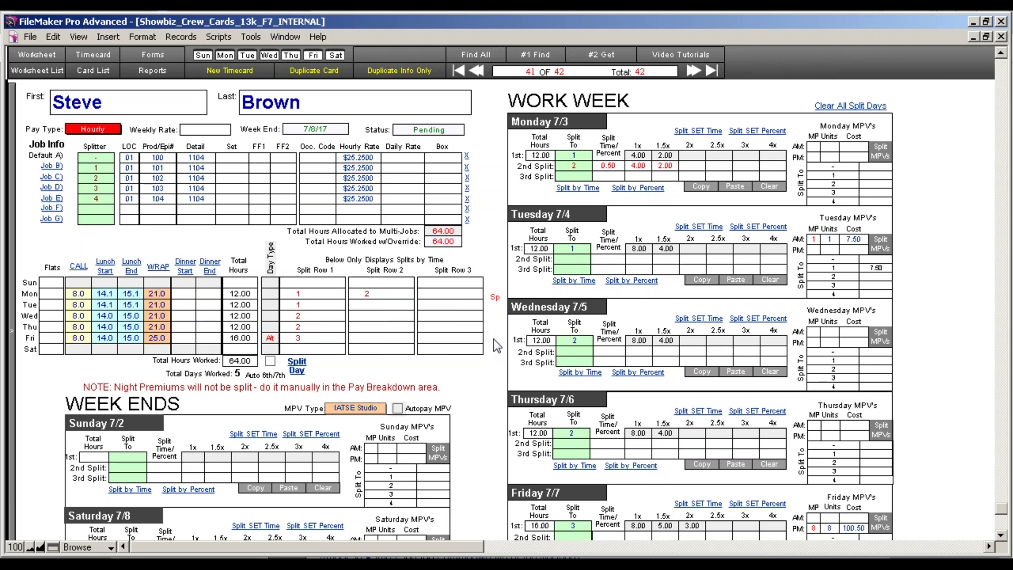
pyautogui.click(617, 168)
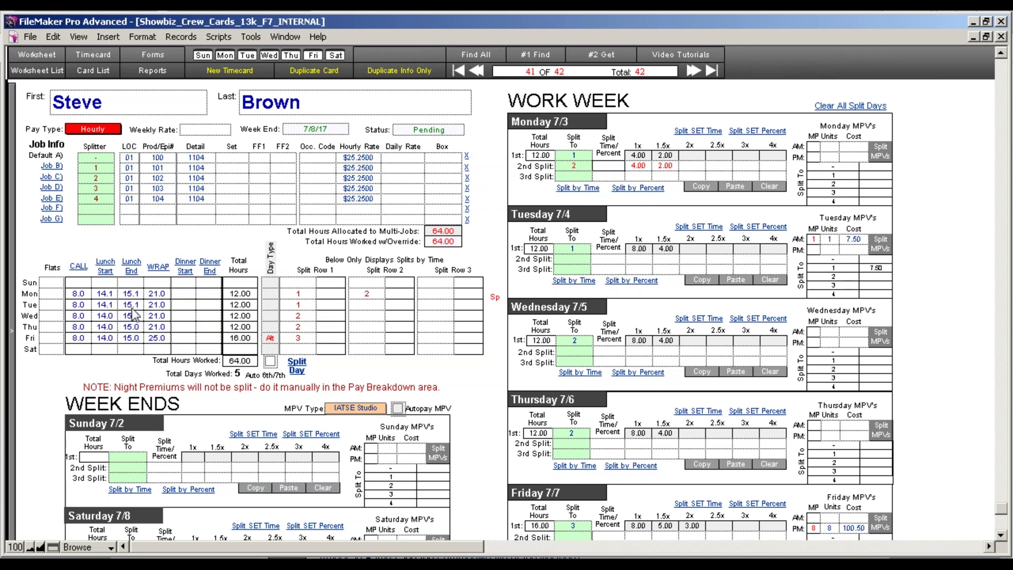
pyautogui.write('15.1')
pyautogui.click(583, 190)
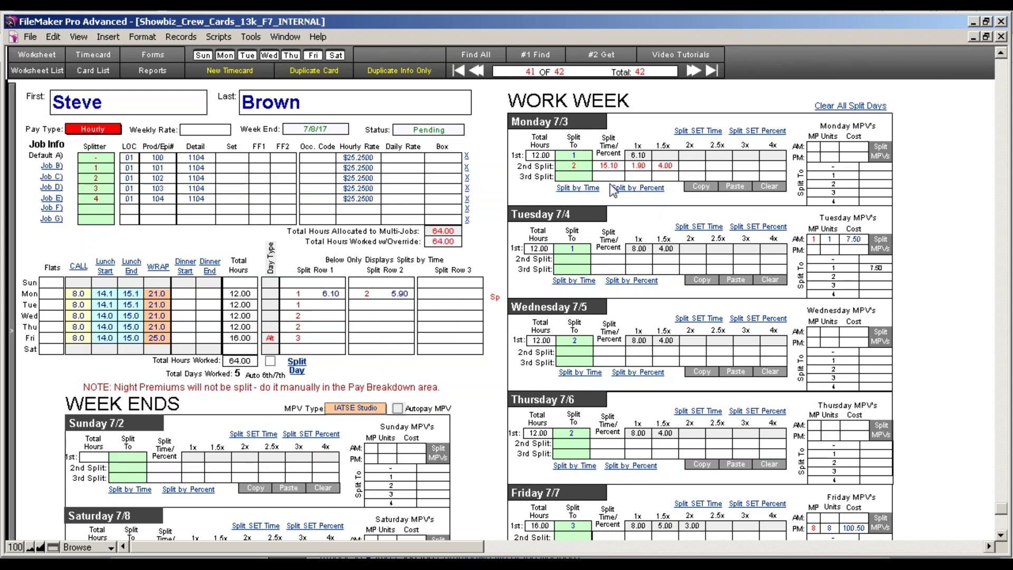
pyautogui.click(620, 167)
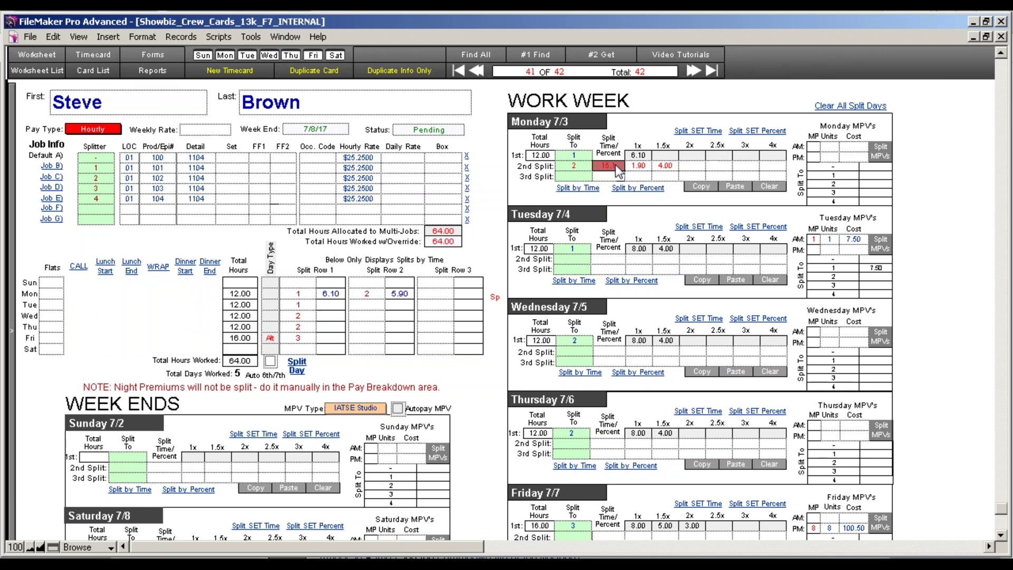
pyautogui.press('BackSpace')
pyautogui.press('Tab')
pyautogui.click(666, 202)
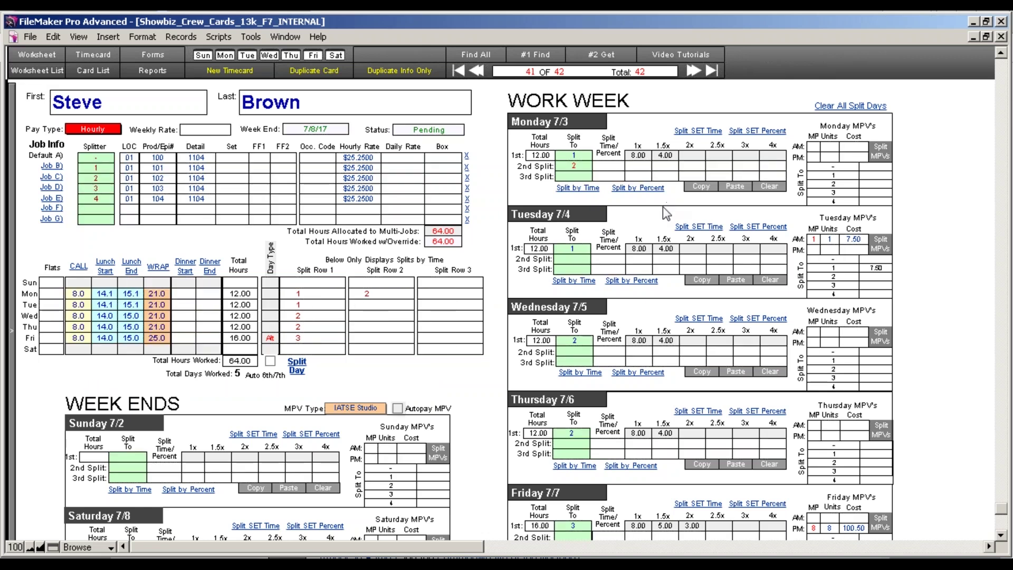
# Move Monday's 4.00 overtime hours onto the second split and return to the worksheet.
pyautogui.click(659, 157)
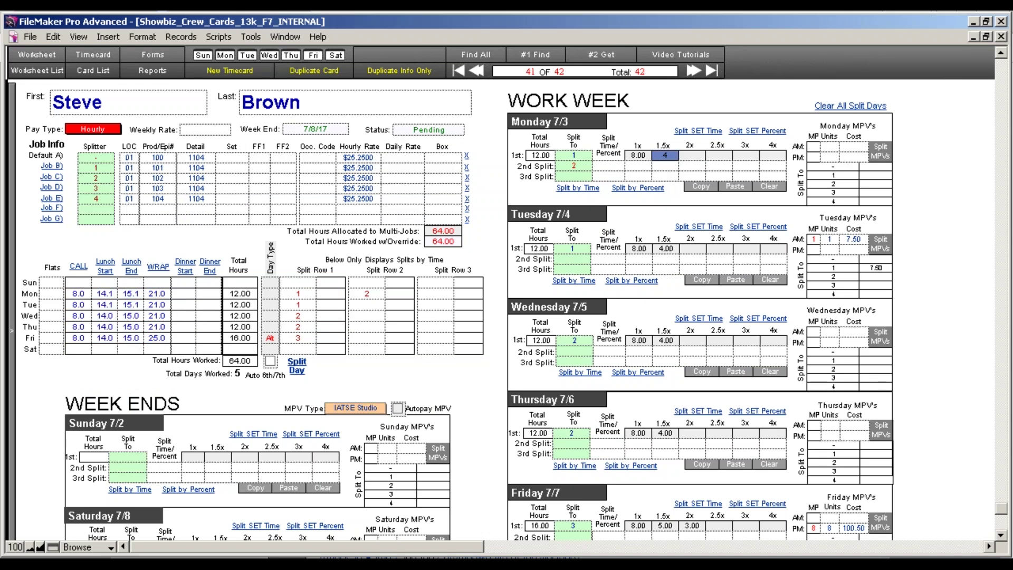
pyautogui.click(668, 196)
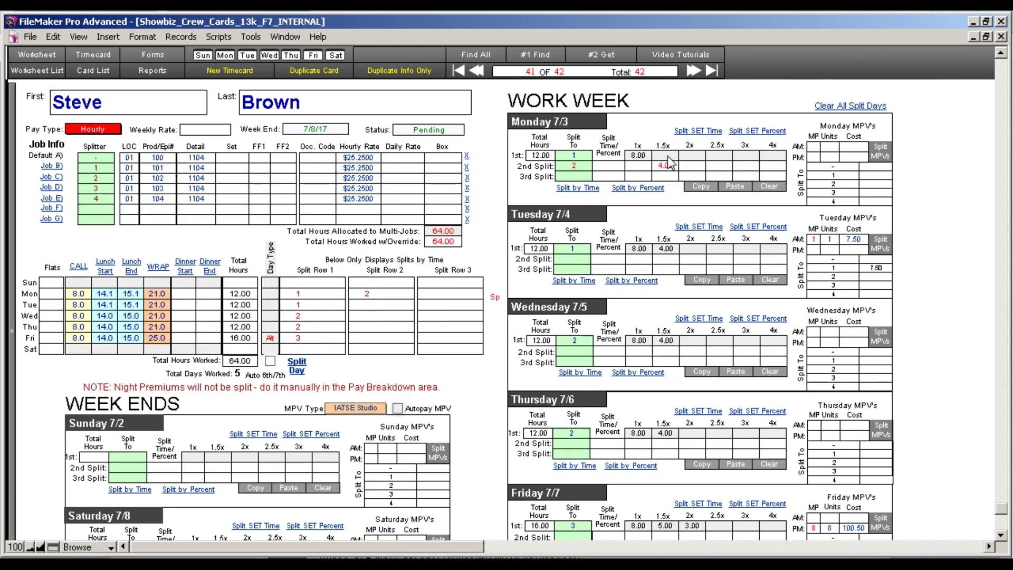
pyautogui.click(666, 165)
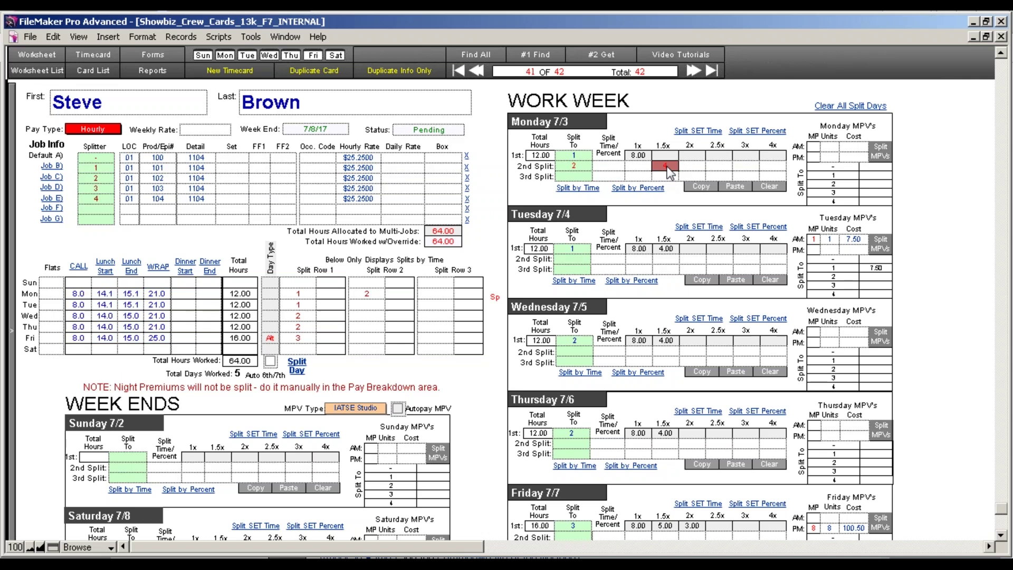
pyautogui.click(668, 204)
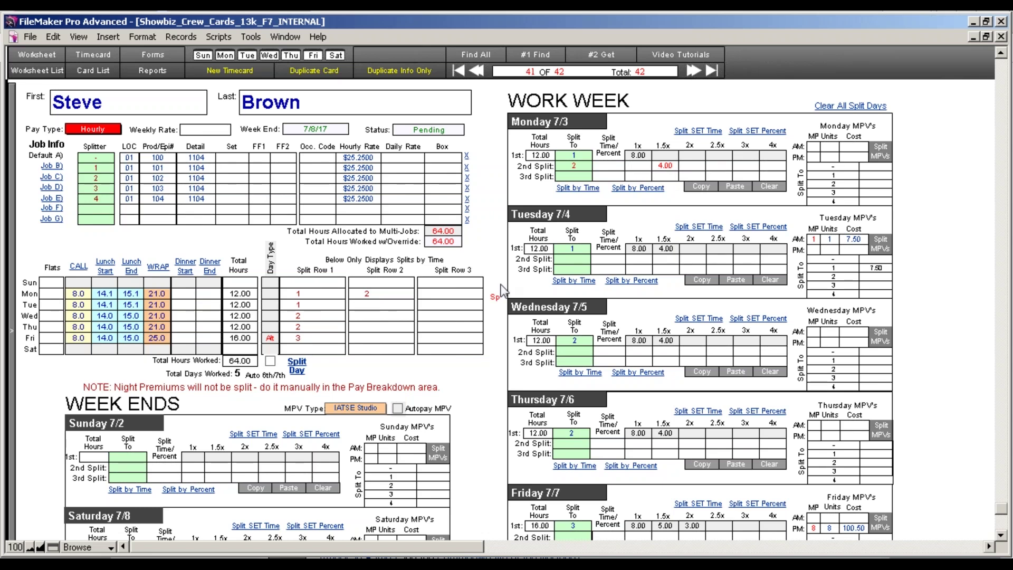
pyautogui.click(11, 153)
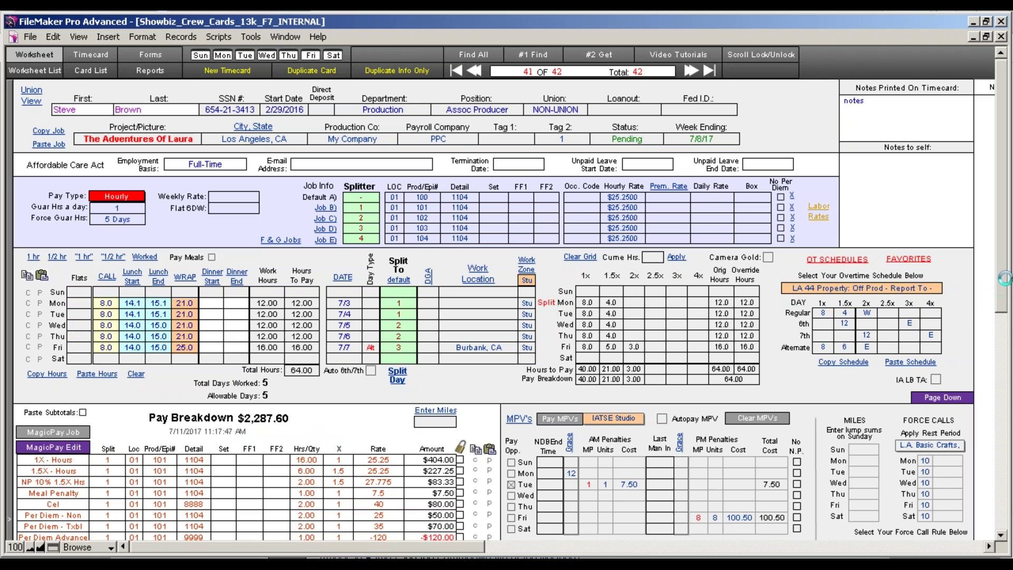
pyautogui.moveTo(1005, 278); pyautogui.dragTo(1009, 330)
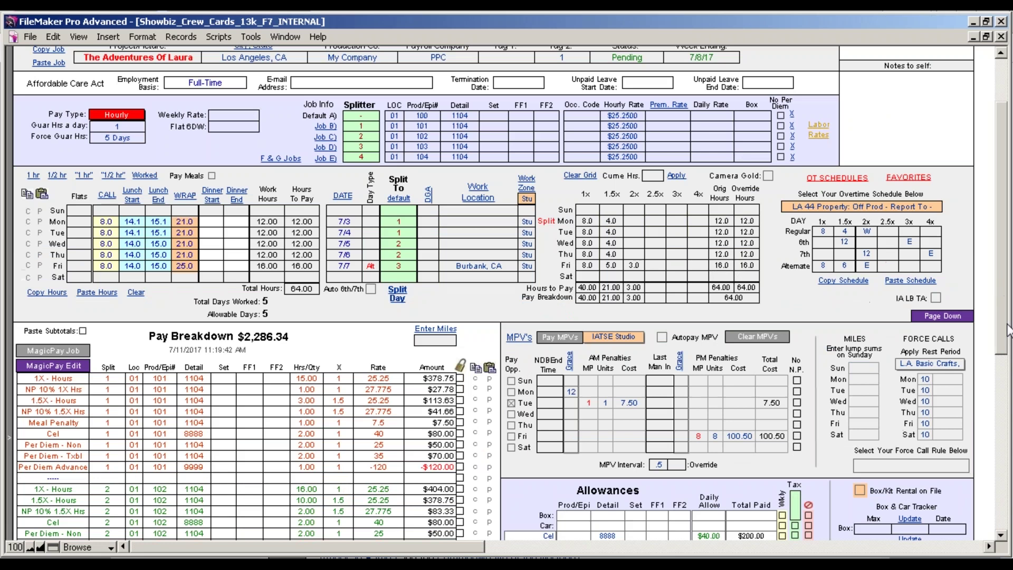
pyautogui.click(1007, 358)
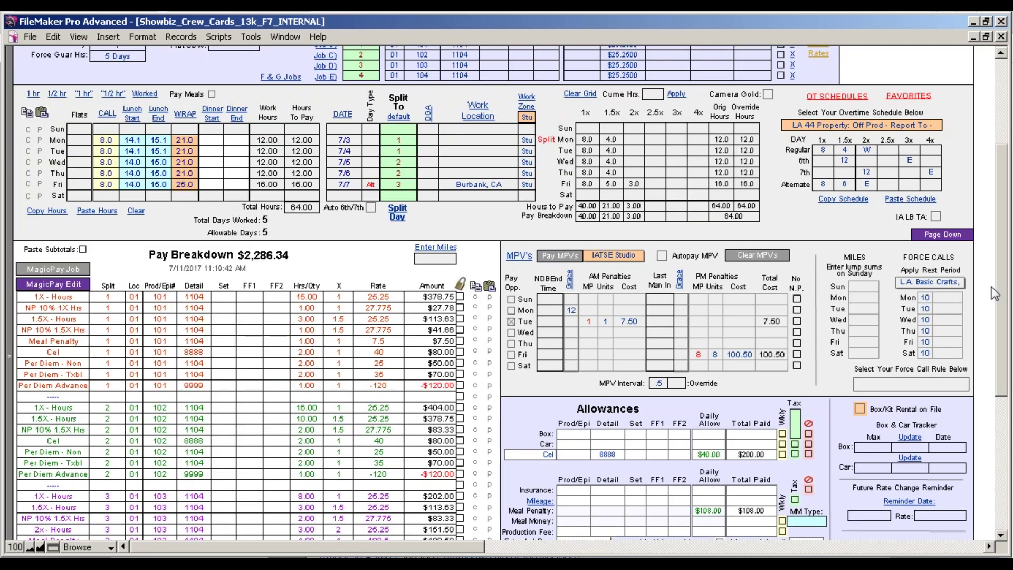
pyautogui.moveTo(1006, 287); pyautogui.dragTo(1007, 351)
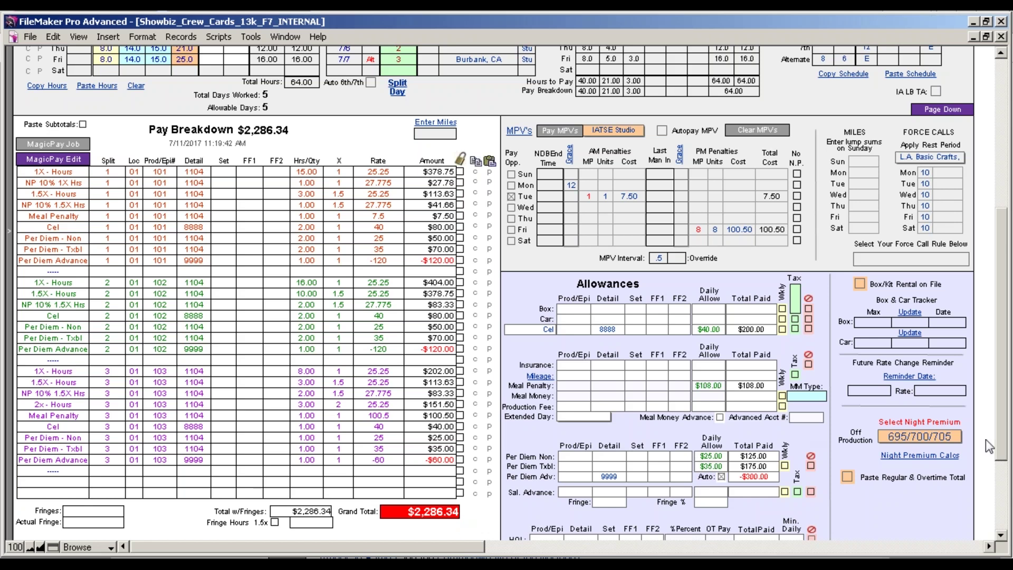
pyautogui.moveTo(1001, 390); pyautogui.dragTo(981, 213)
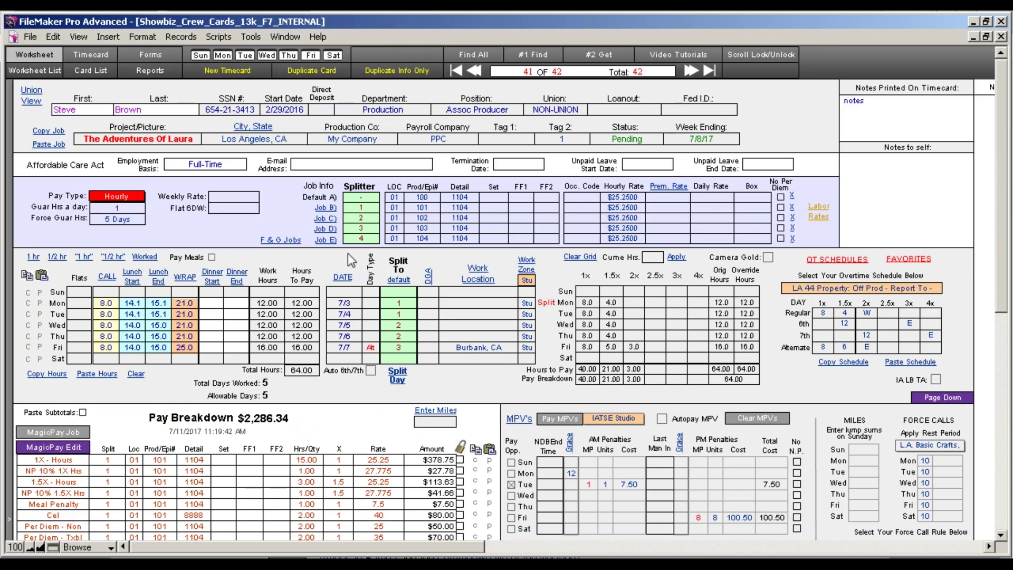
# Copy Friday's work times into Saturday and delete the Job B–E splitter numbers.
pyautogui.click(365, 210)
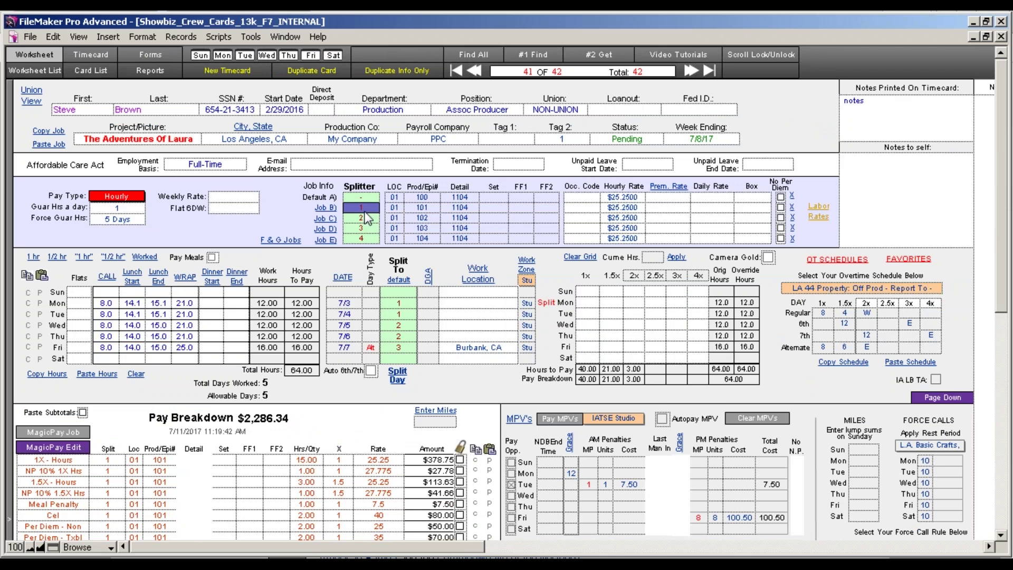
pyautogui.click(368, 240)
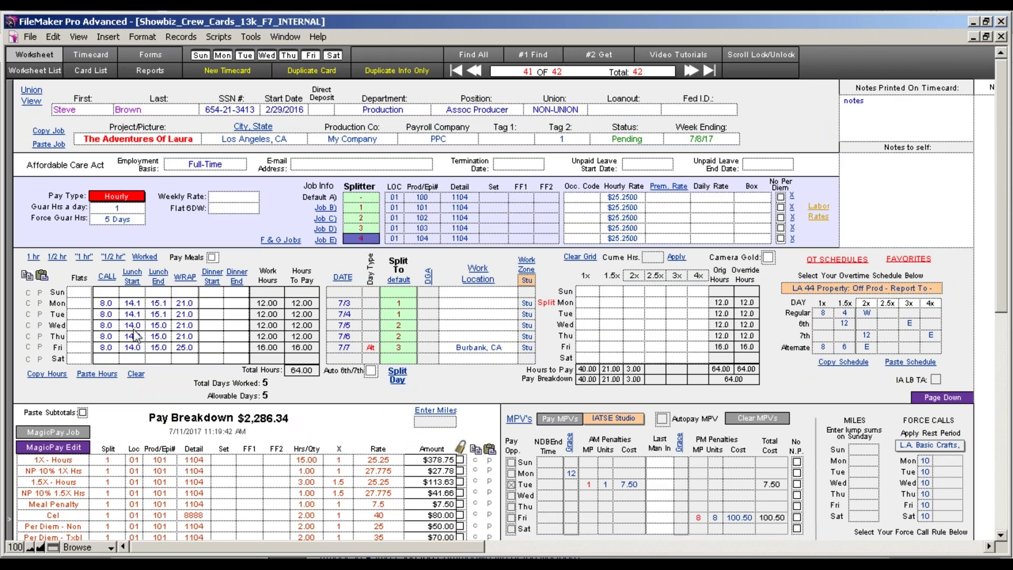
pyautogui.press('BackSpace')
pyautogui.click(97, 360)
pyautogui.click(40, 359)
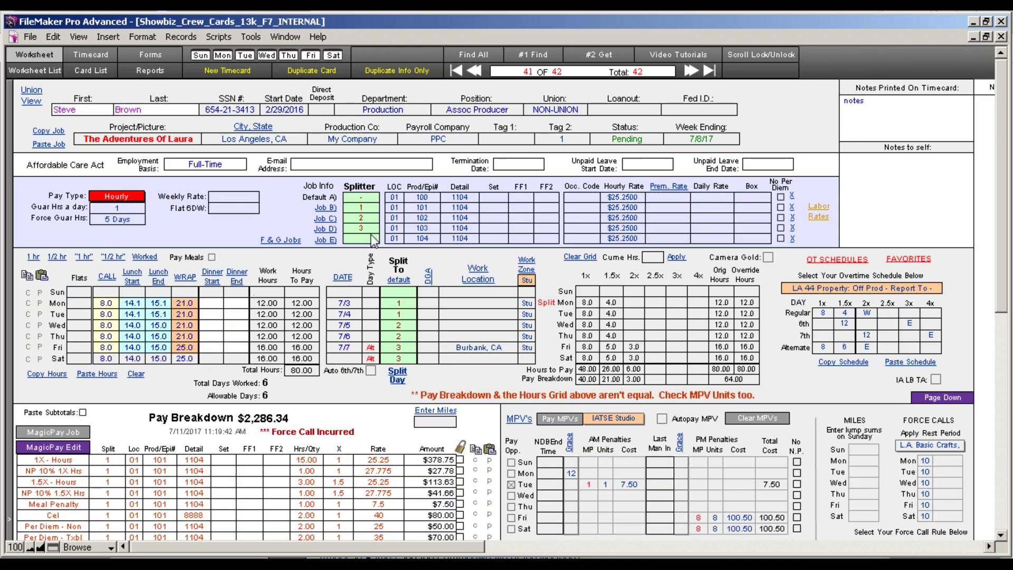
pyautogui.click(364, 208)
pyautogui.press('BackSpace')
pyautogui.click(362, 219)
pyautogui.press('BackSpace')
pyautogui.click(363, 227)
pyautogui.press('BackSpace')
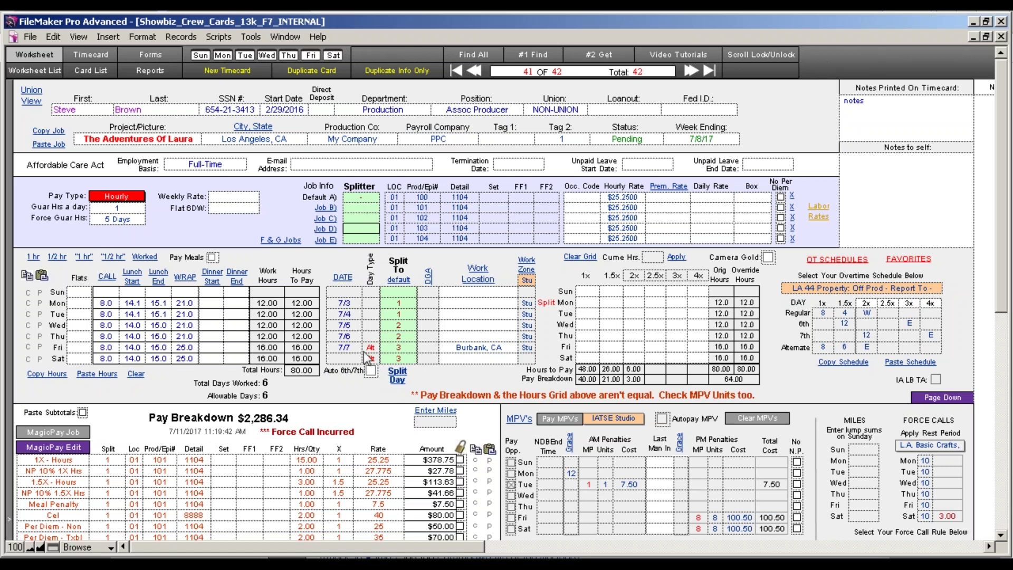
pyautogui.click(450, 371)
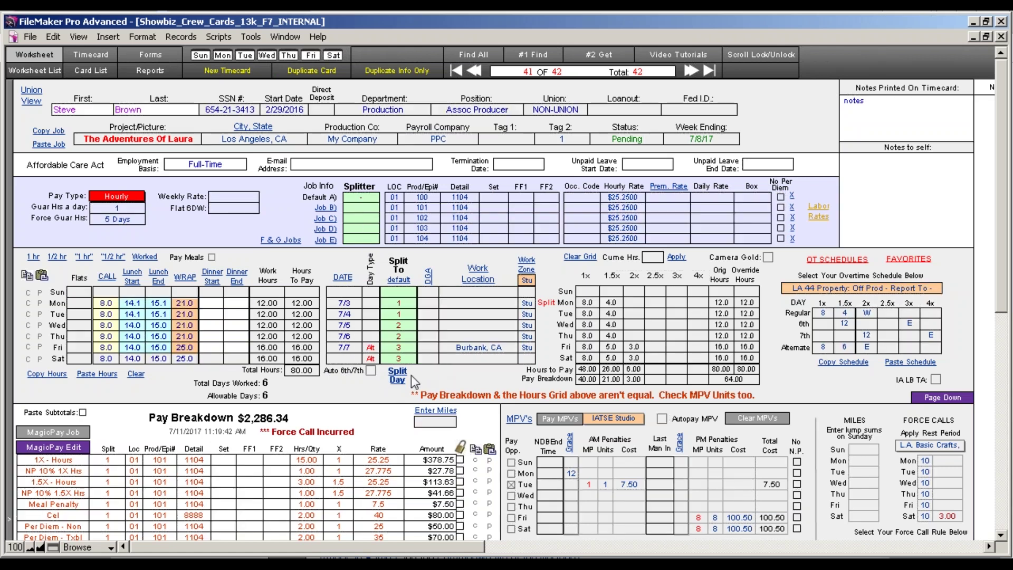
# Turn on automatic 6th/7th day handling and run MagicPay Job, skipping the job mismatch warning.
pyautogui.click(371, 371)
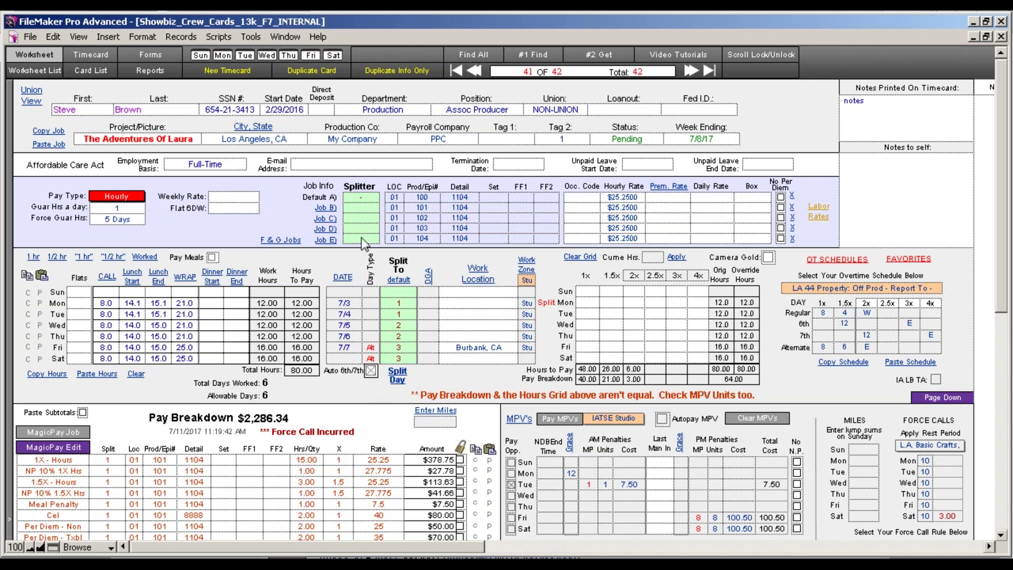
pyautogui.click(359, 208)
pyautogui.click(57, 431)
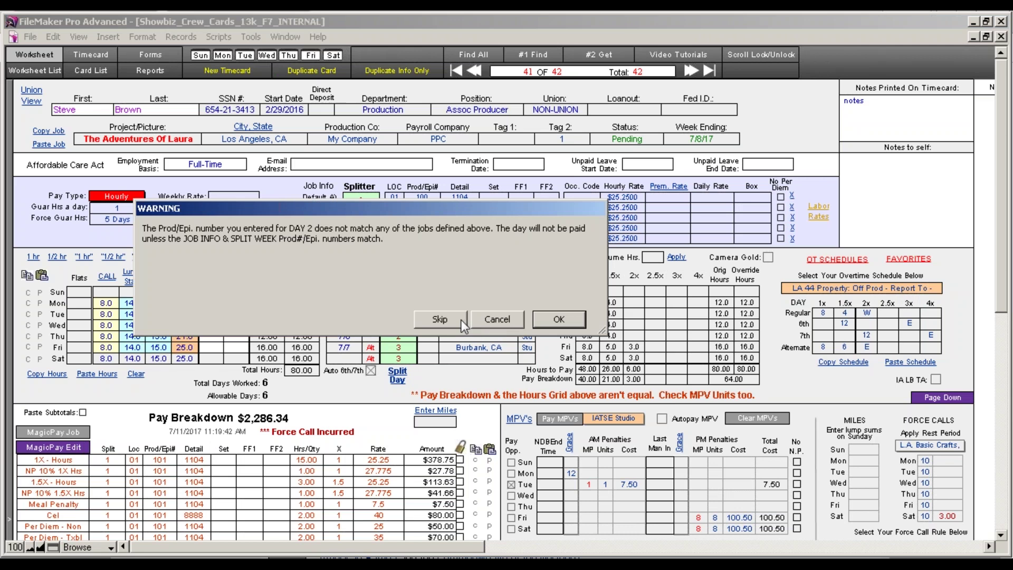
pyautogui.click(497, 319)
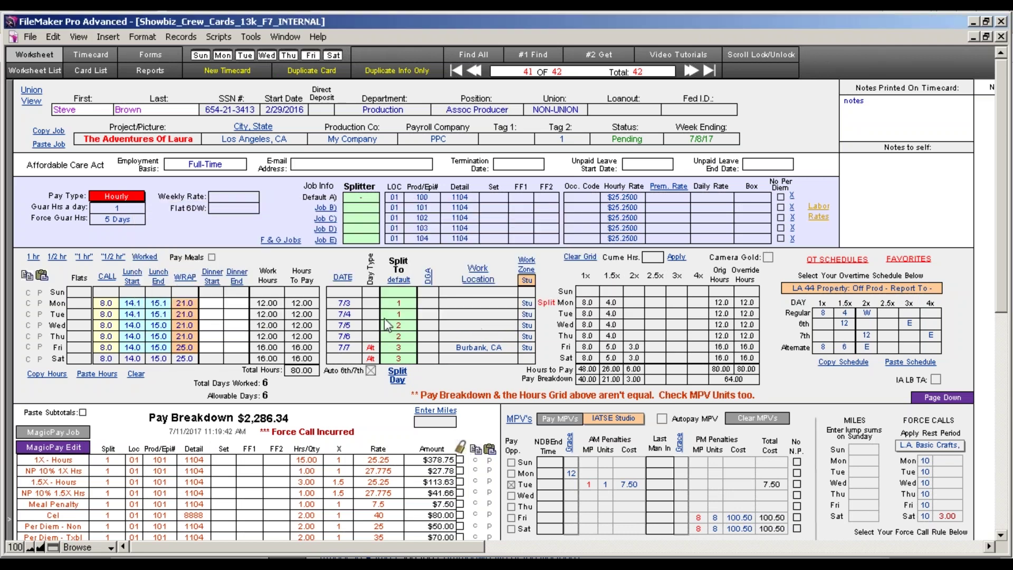
# Clear the Split To job for Monday through Saturday, bringing the pay breakdown to $2,825.79.
pyautogui.click(402, 317)
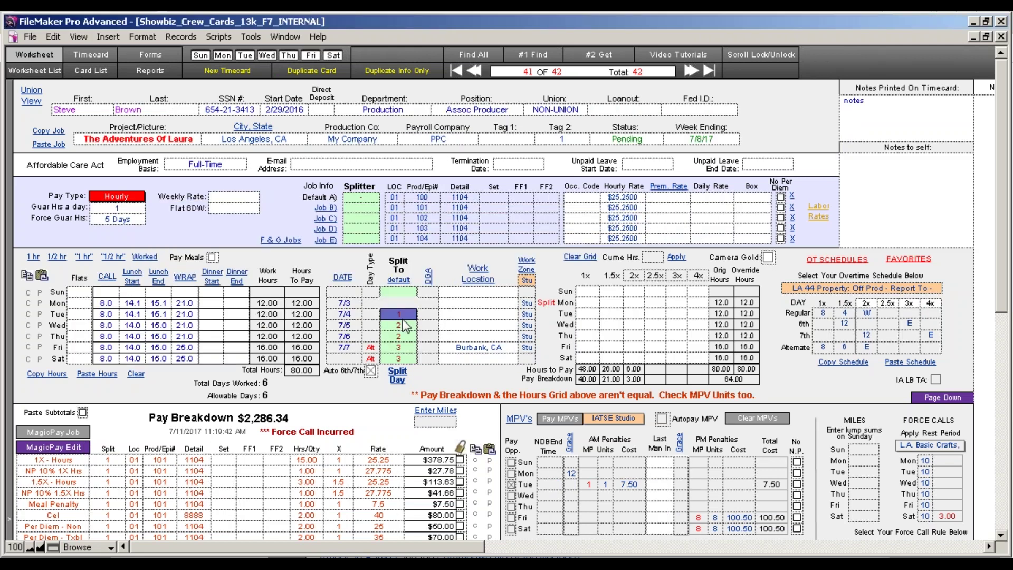
pyautogui.click(403, 324)
pyautogui.press('BackSpace')
pyautogui.click(402, 337)
pyautogui.press('BackSpace')
pyautogui.click(402, 348)
pyautogui.press('BackSpace')
pyautogui.click(401, 358)
pyautogui.press('BackSpace')
pyautogui.click(359, 389)
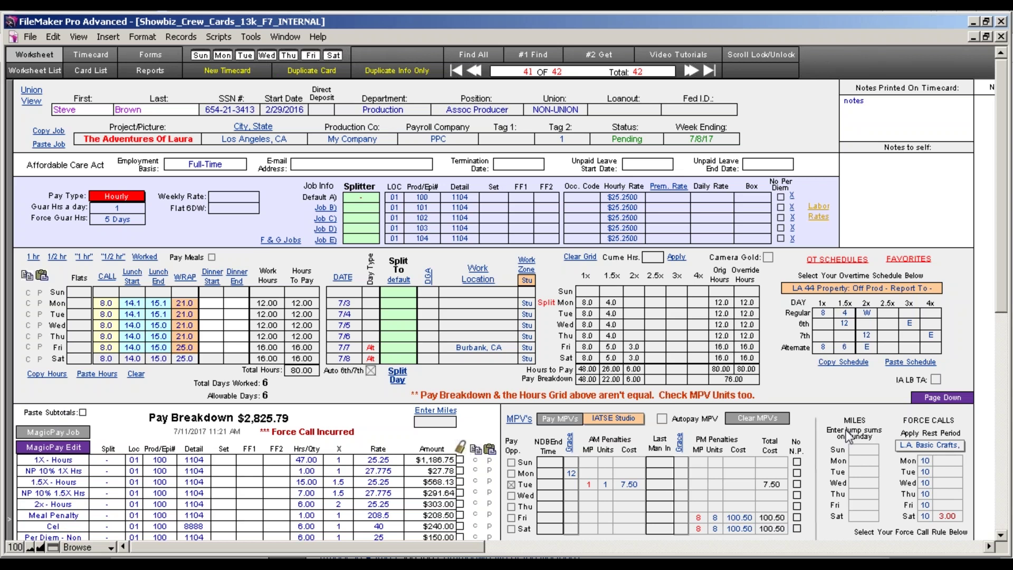
# Label Job B's splitter 6th and set Saturday's Split To to that 6th job.
pyautogui.click(1002, 535)
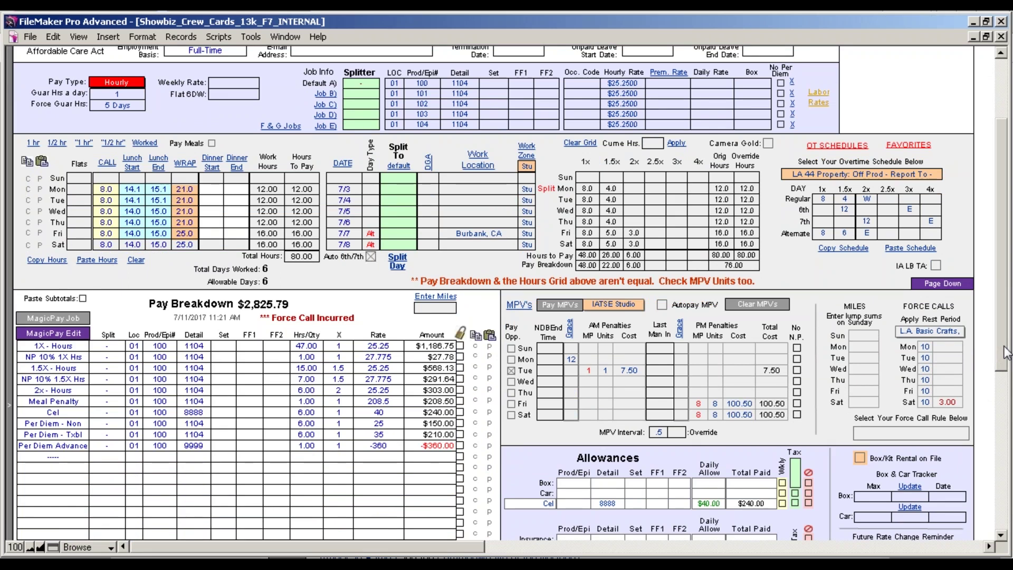
pyautogui.moveTo(1007, 353); pyautogui.dragTo(1006, 328)
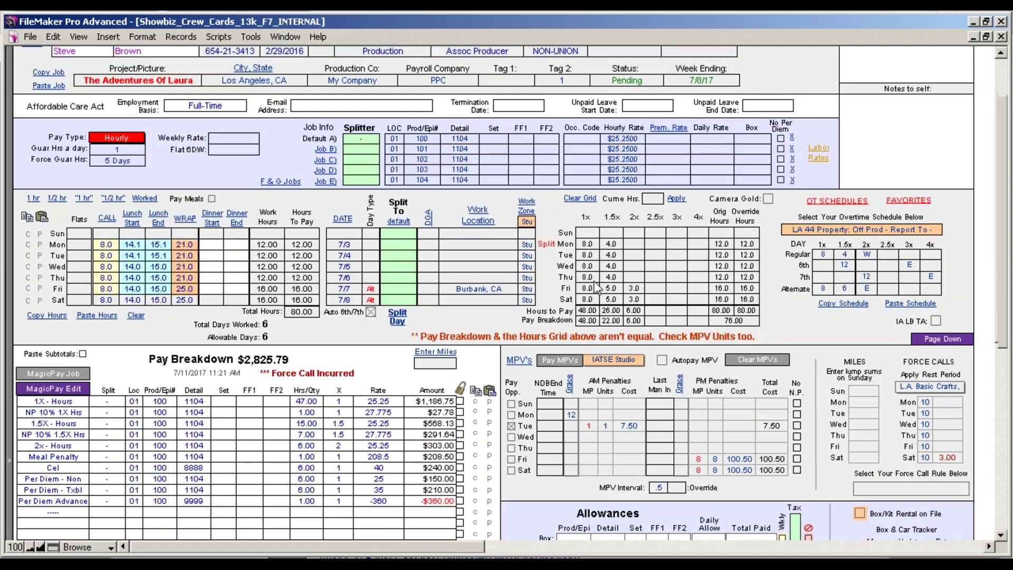
pyautogui.click(360, 148)
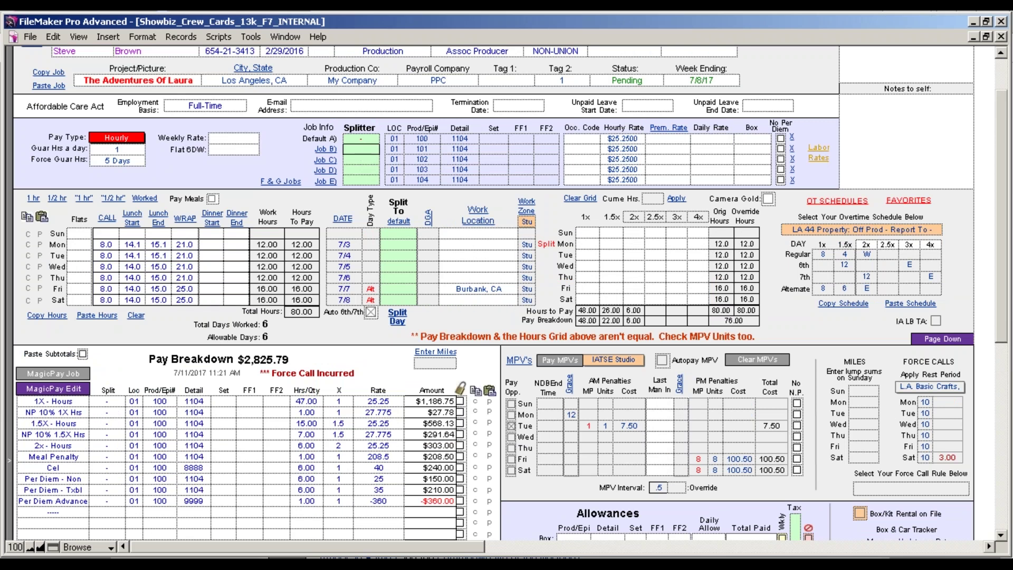
pyautogui.write('7th')
pyautogui.doubleClick(361, 152)
pyautogui.click(370, 152)
pyautogui.write('6th')
pyautogui.click(296, 160)
pyautogui.click(363, 150)
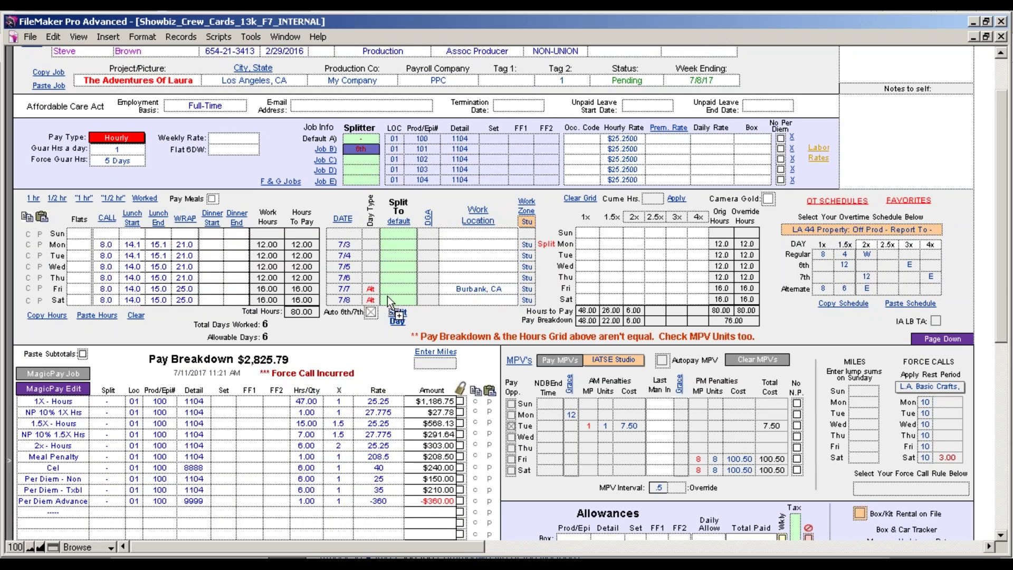
pyautogui.click(410, 301)
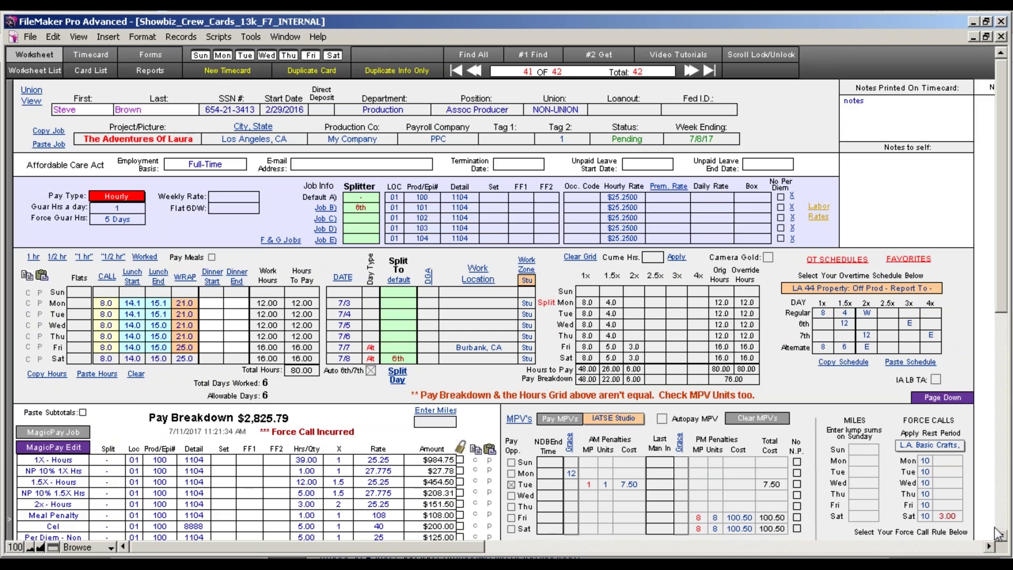
# Tick the No N.P. box on Tuesday's row in the MPV section.
pyautogui.scroll(-8, 998, 533)
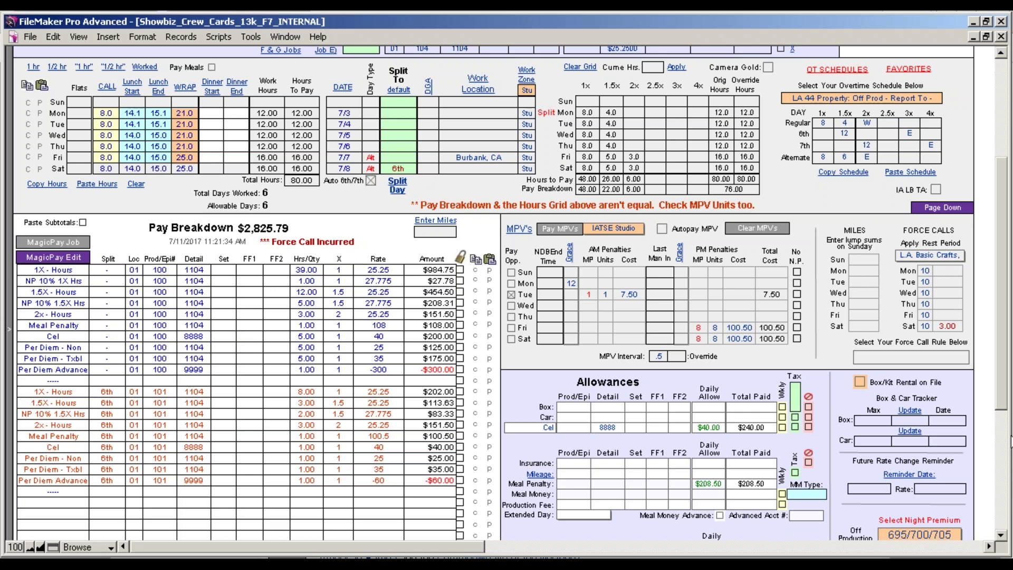
pyautogui.moveTo(1003, 398); pyautogui.dragTo(993, 285)
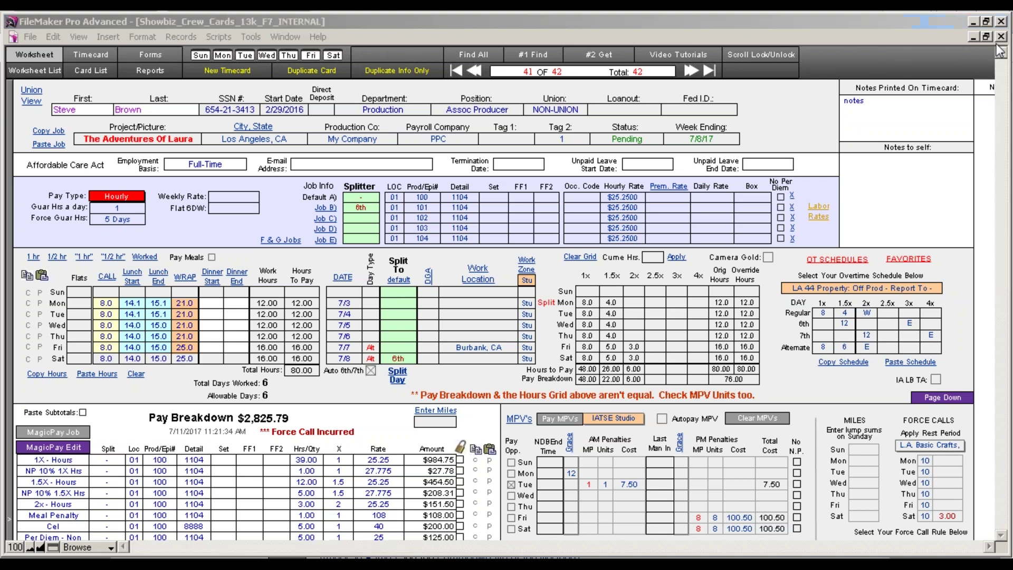
pyautogui.rightClick(854, 24)
pyautogui.click(1000, 44)
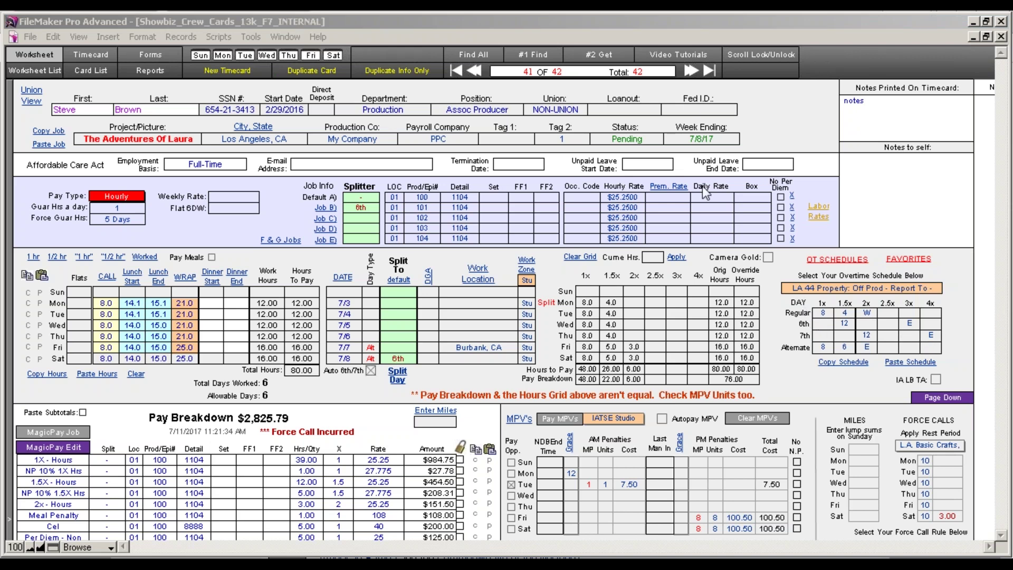
pyautogui.click(682, 27)
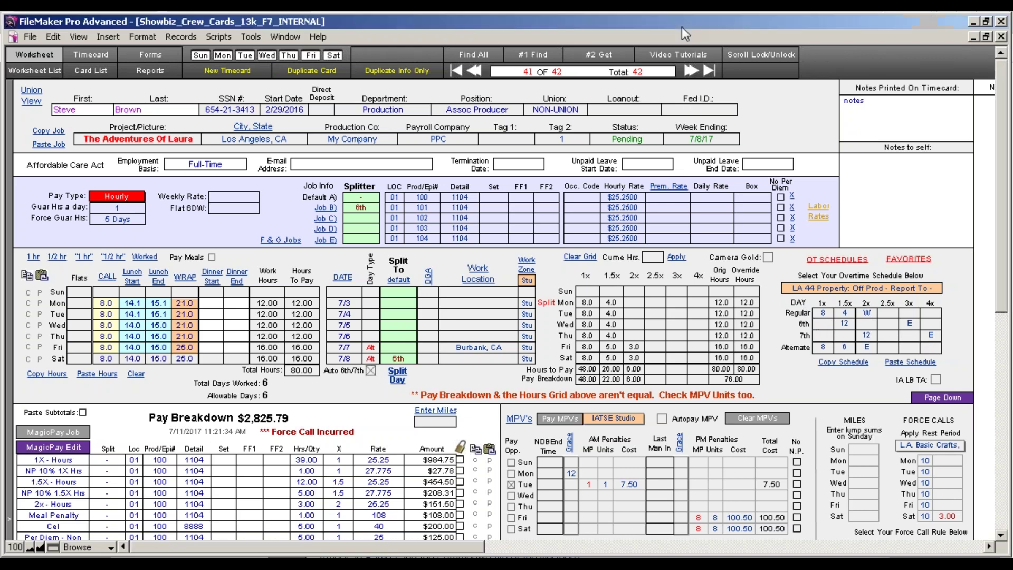
pyautogui.click(779, 51)
pyautogui.click(774, 246)
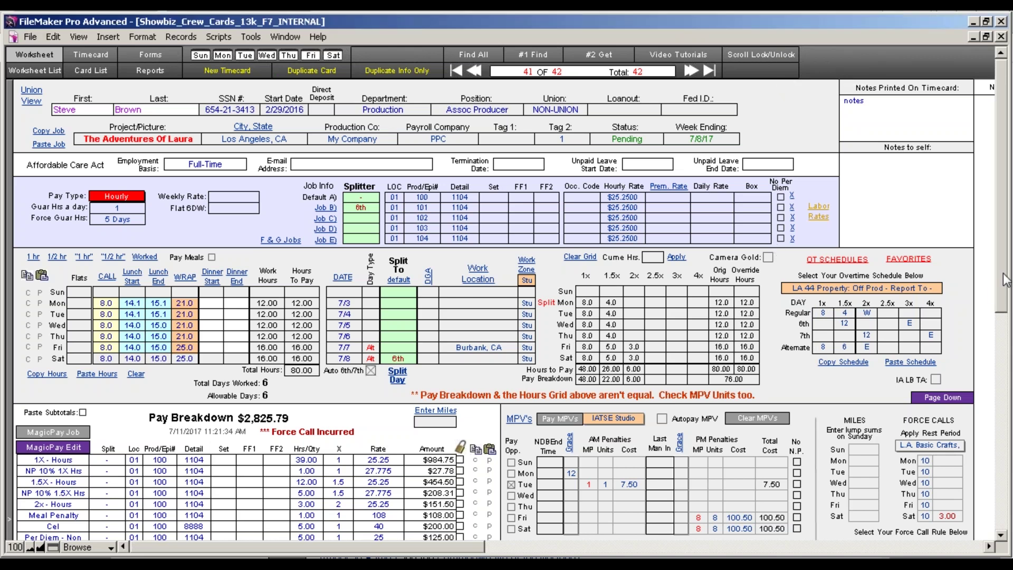
pyautogui.scroll(-3, 997, 340)
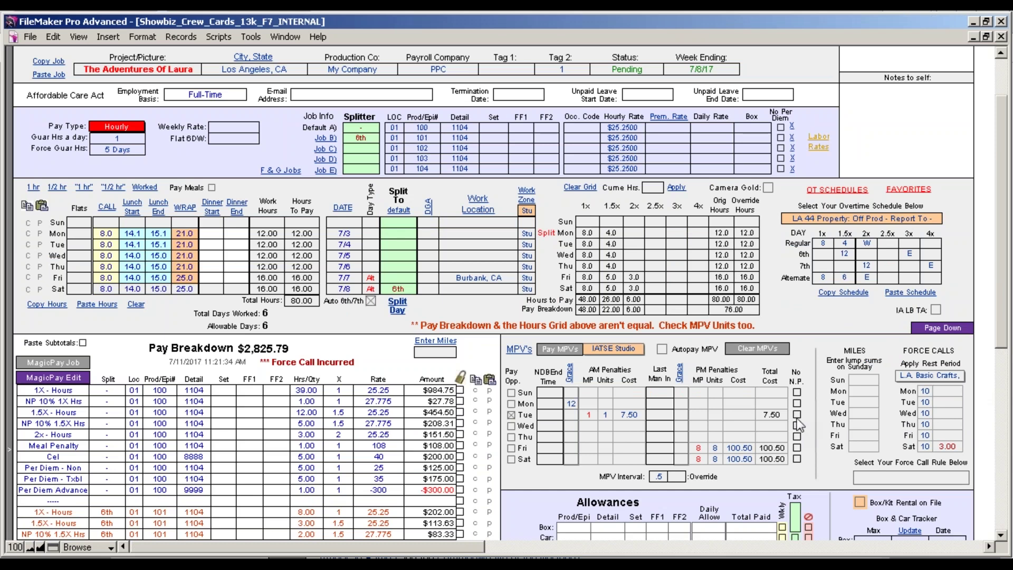
pyautogui.scroll(-5, 1003, 308)
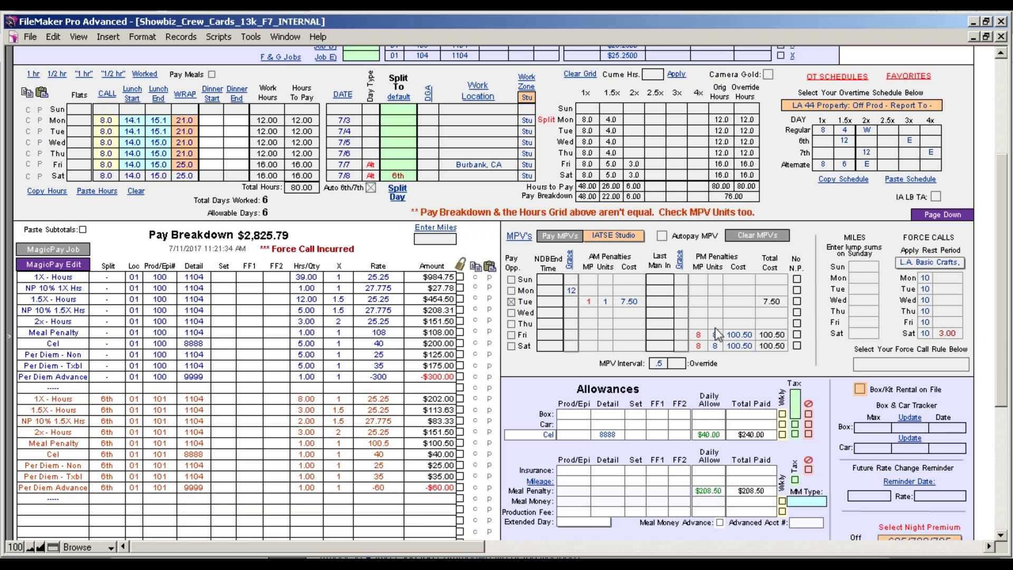
pyautogui.click(797, 301)
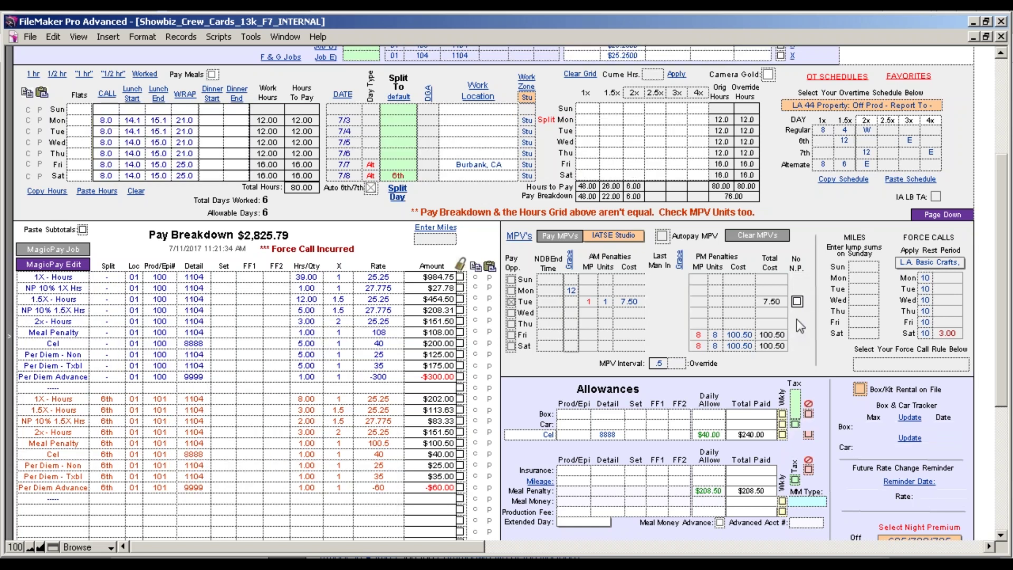
# Tick No N.P. for Friday, Saturday and Monday, then view Night Premium Calcs, now totaling $7.58.
pyautogui.click(797, 334)
pyautogui.click(797, 345)
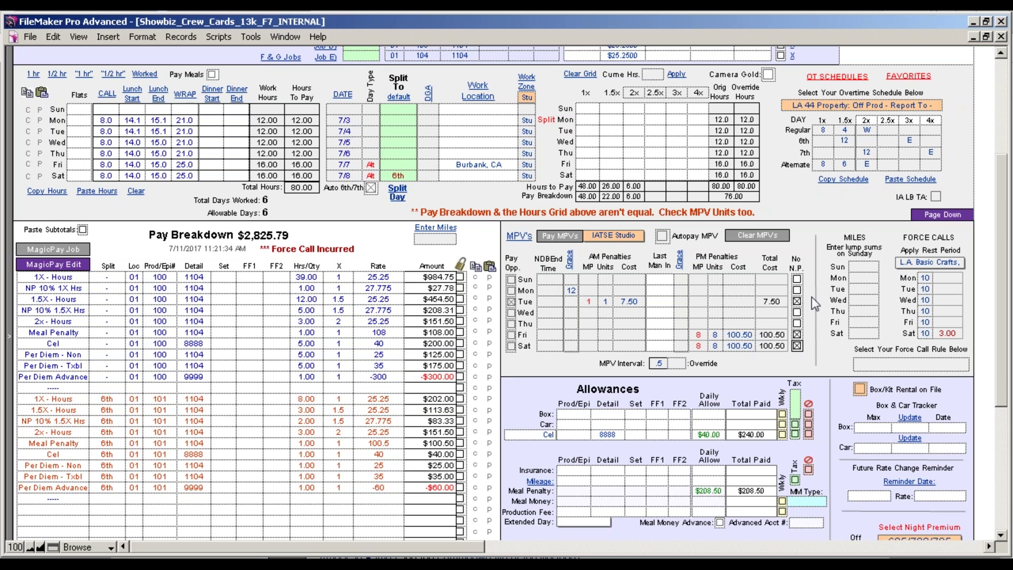
pyautogui.click(797, 290)
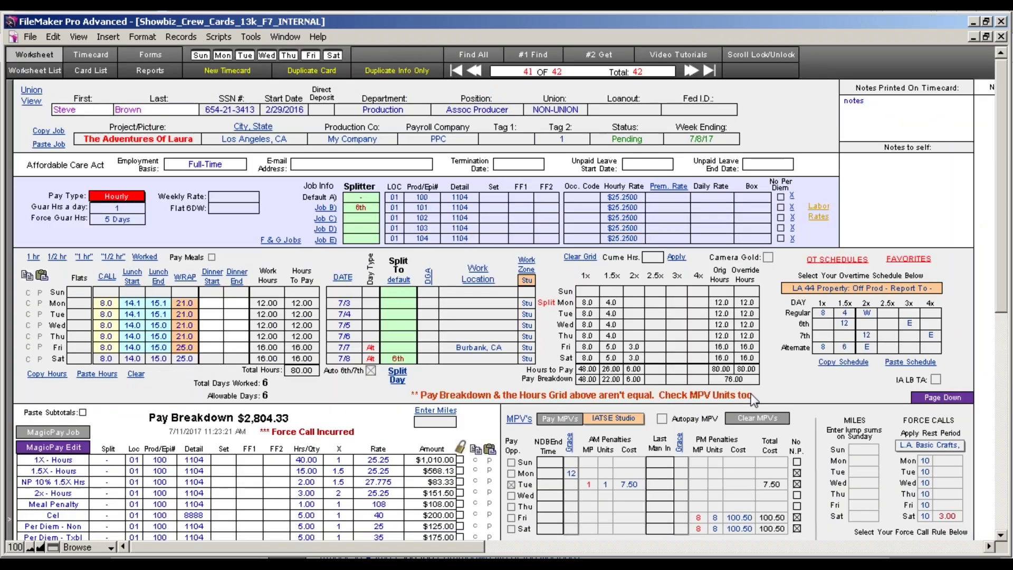
pyautogui.moveTo(1005, 288); pyautogui.dragTo(999, 375)
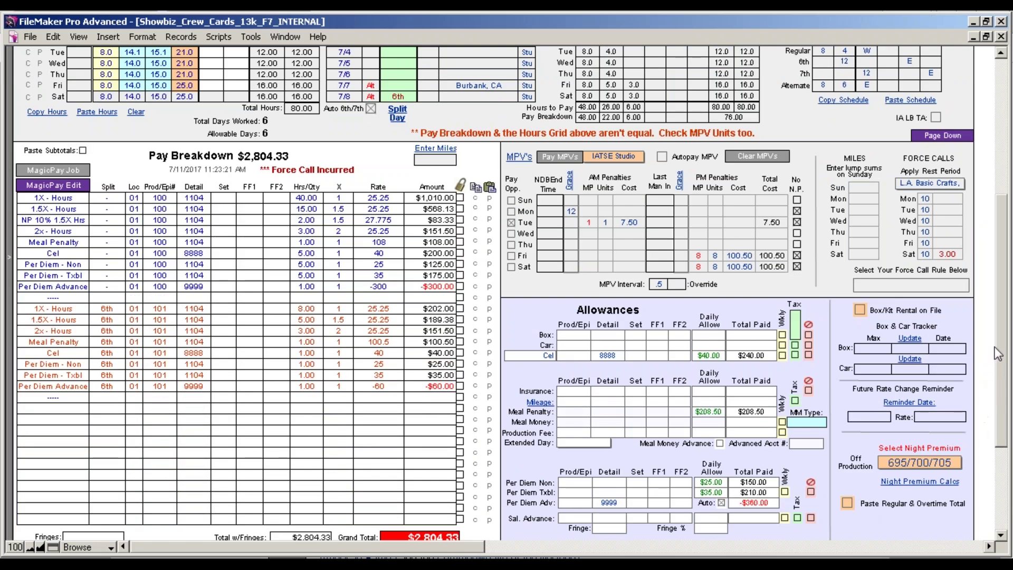
pyautogui.moveTo(1005, 351); pyautogui.dragTo(1003, 403)
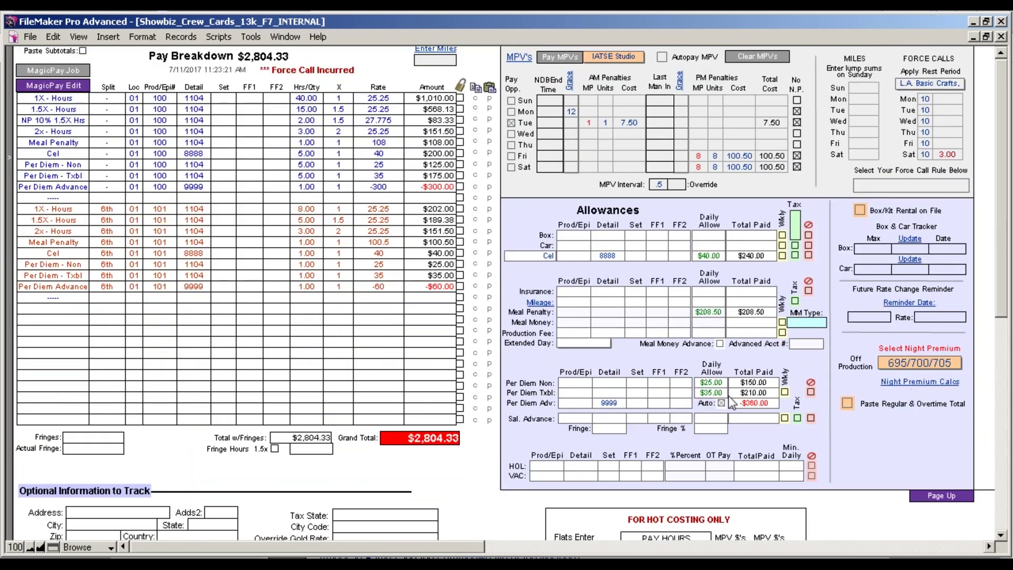
pyautogui.click(889, 383)
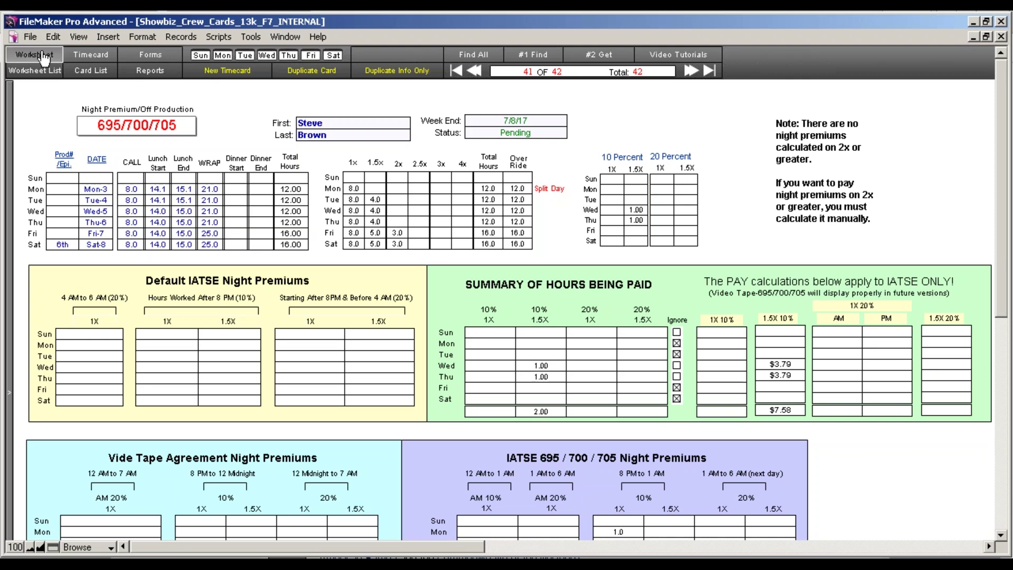
pyautogui.click(43, 55)
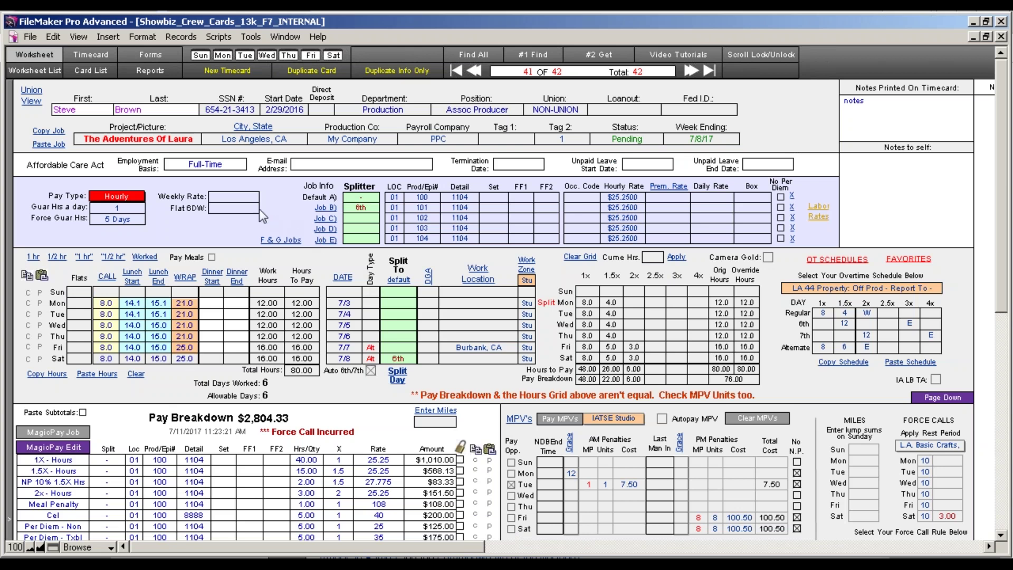
pyautogui.click(43, 70)
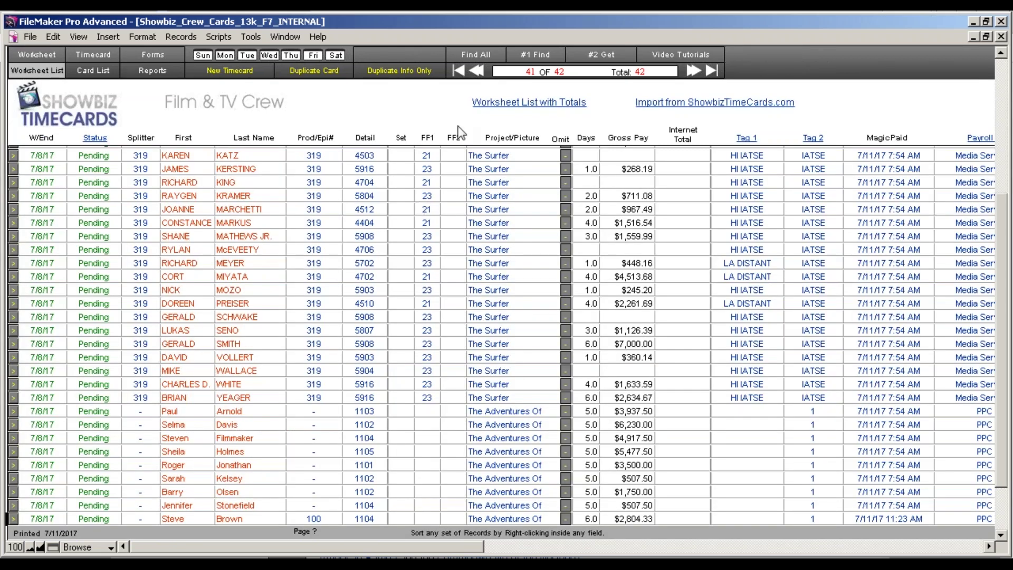
# Find the timecards with week ending 7/8/2017.
pyautogui.click(531, 61)
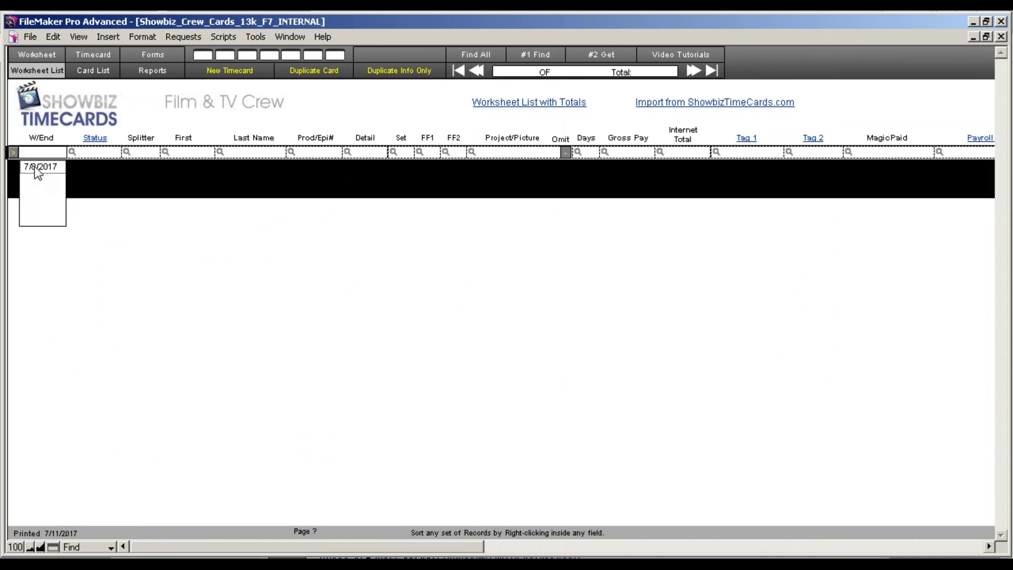
pyautogui.click(34, 167)
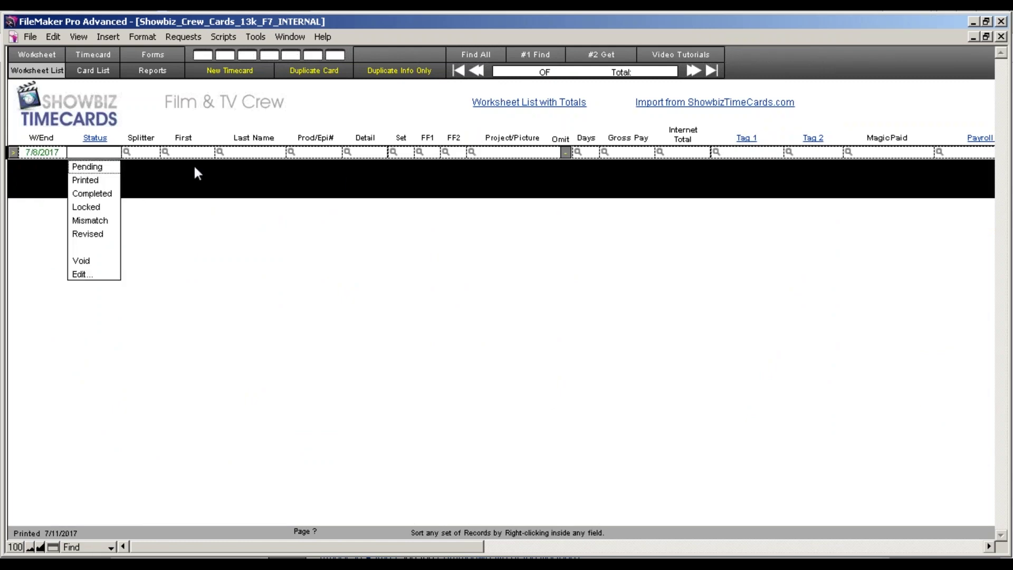
pyautogui.click(243, 153)
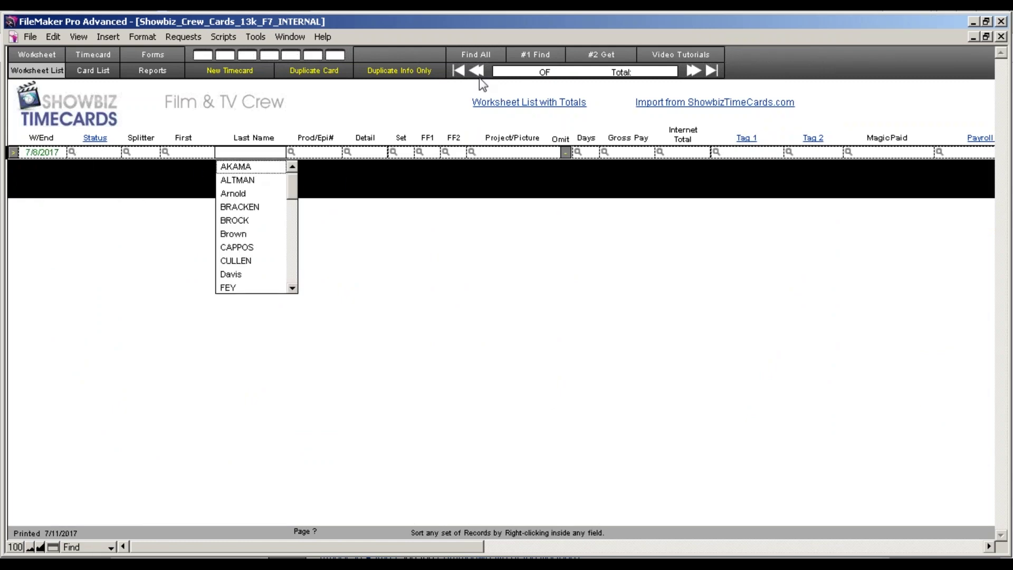
pyautogui.click(588, 57)
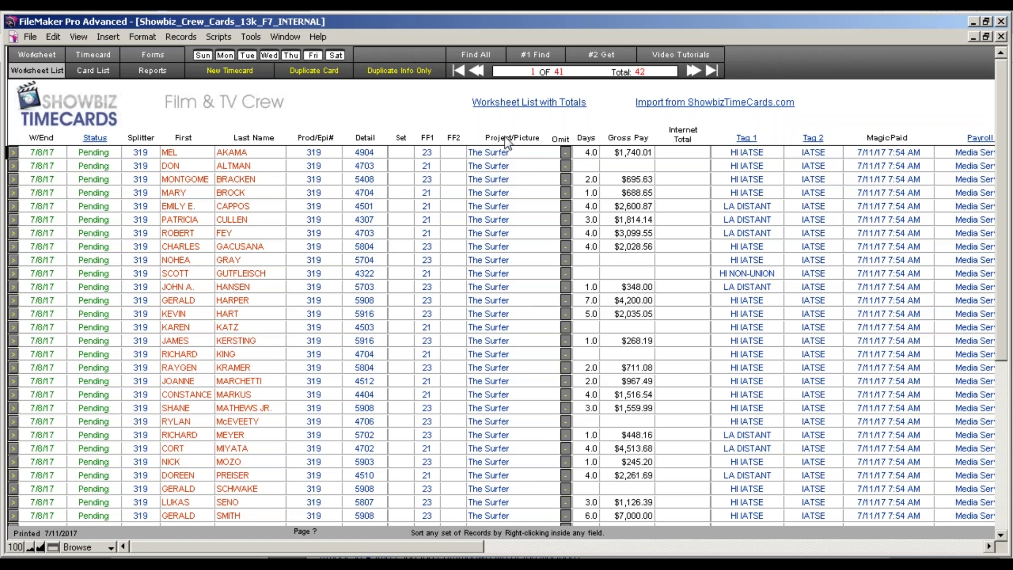
# Refine the find to one crew member's 7/8/2017 card by last name and show it in Card List.
pyautogui.click(535, 57)
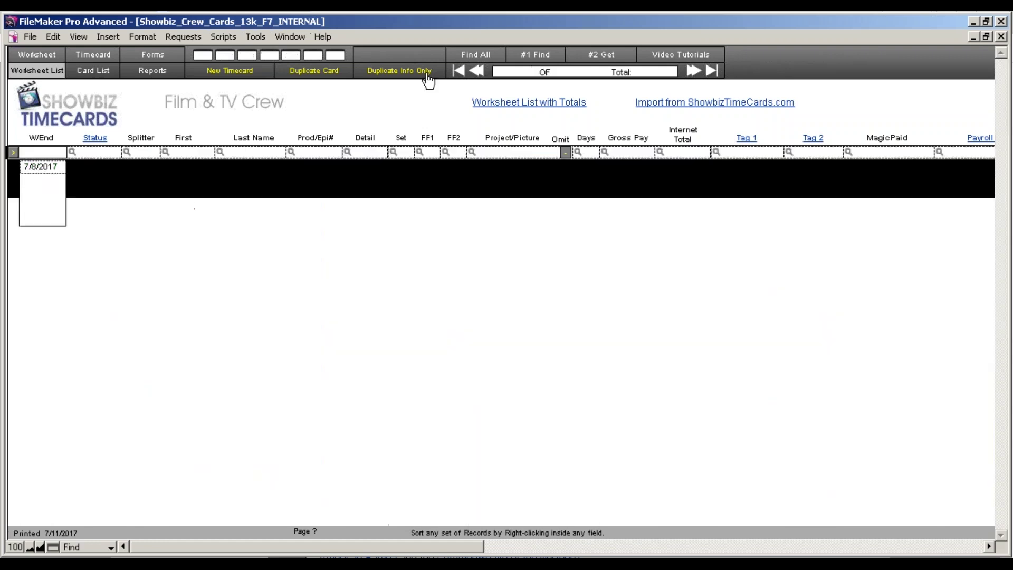
pyautogui.click(50, 168)
pyautogui.click(259, 153)
pyautogui.click(235, 166)
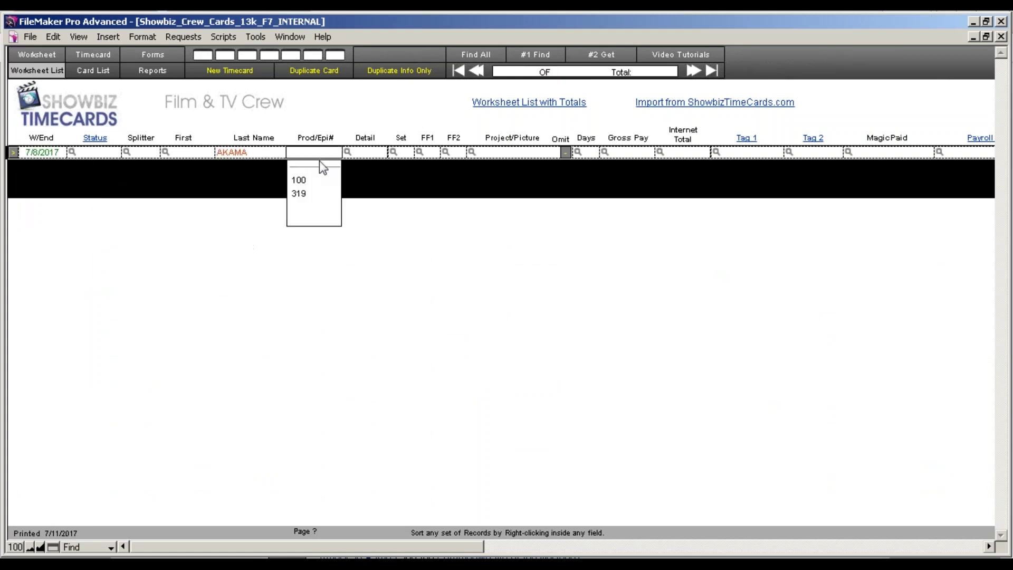
pyautogui.click(569, 61)
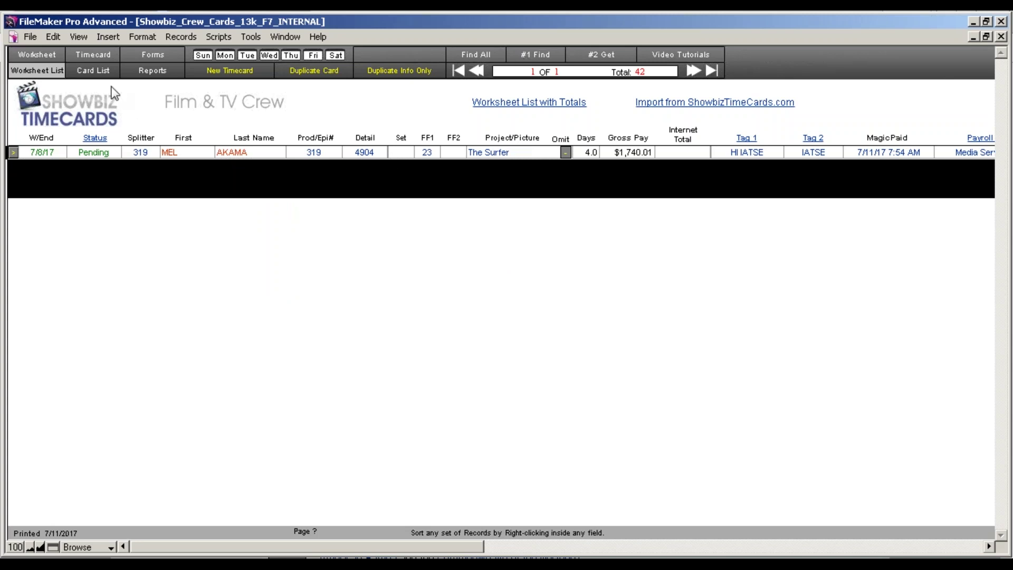
pyautogui.click(98, 71)
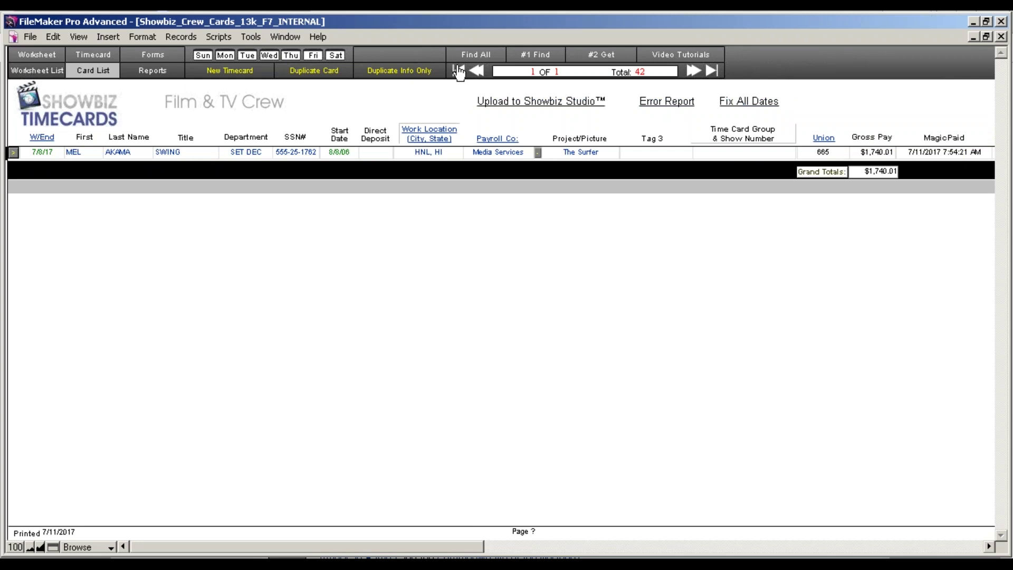
# Show all 42 timecards again and open the first crew member's worksheet.
pyautogui.click(473, 56)
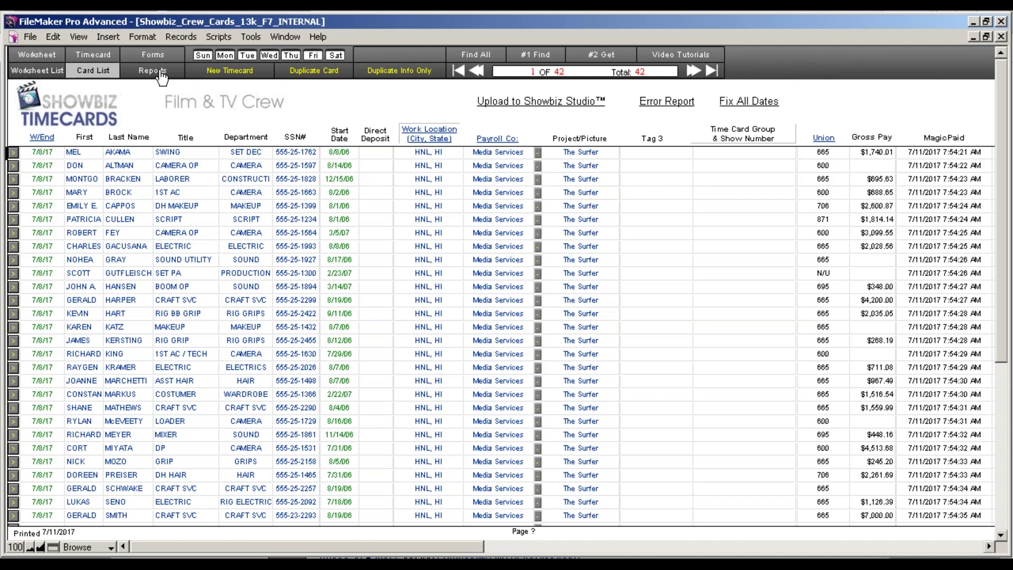
pyautogui.click(12, 154)
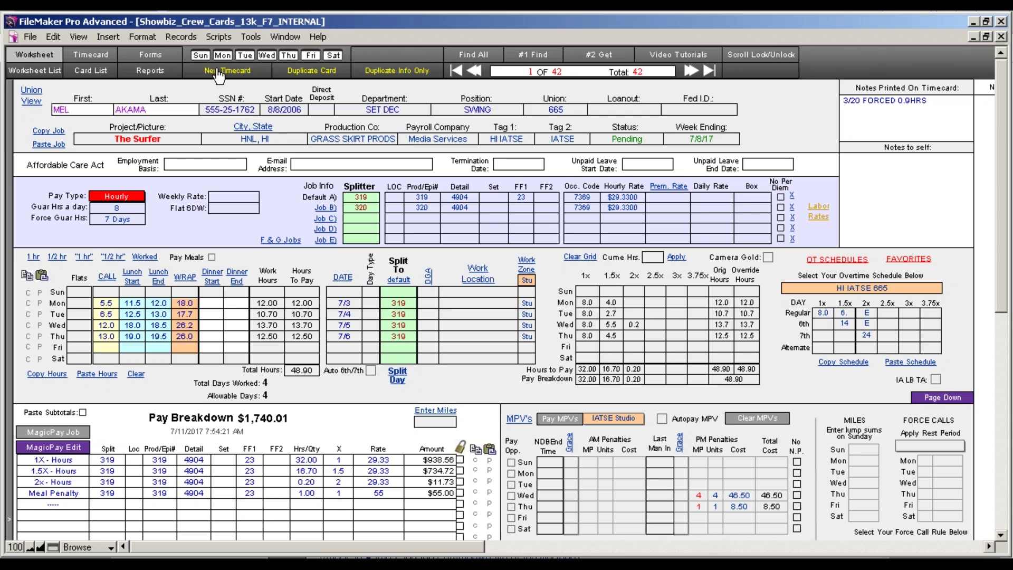
# Create an exact duplicate and an info-only duplicate of the timecard, then go to Reports.
pyautogui.click(317, 77)
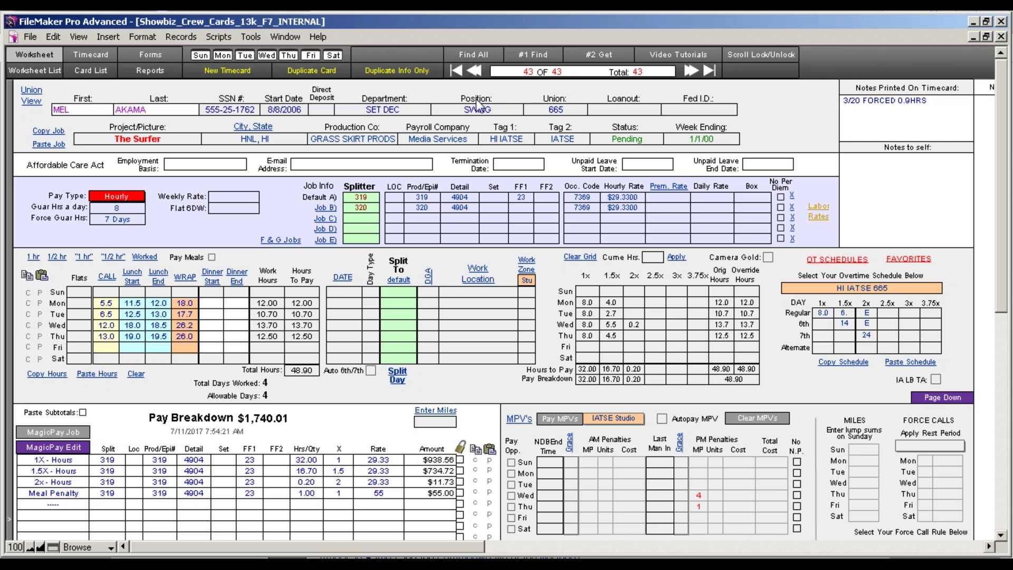
pyautogui.click(382, 75)
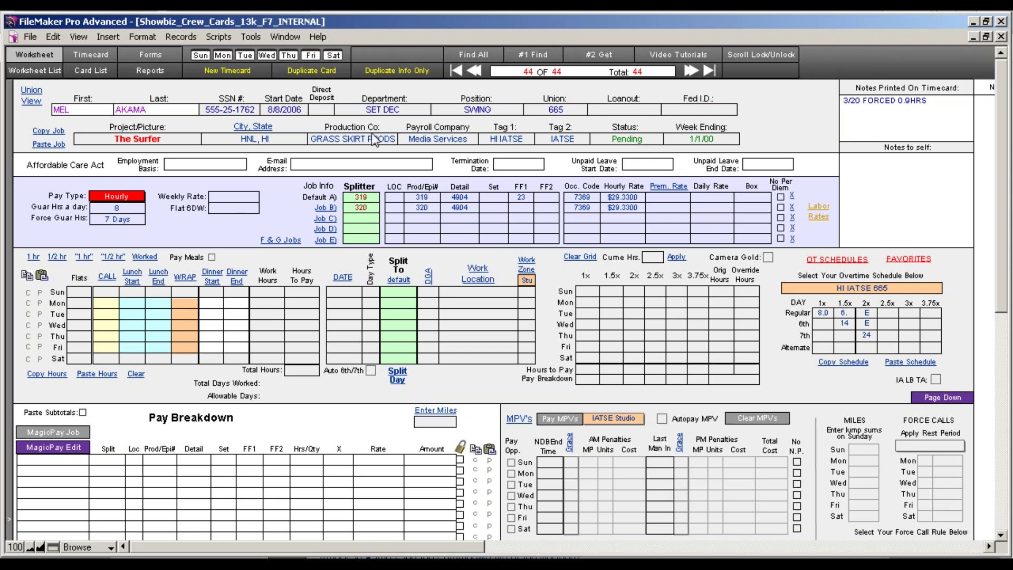
pyautogui.click(139, 72)
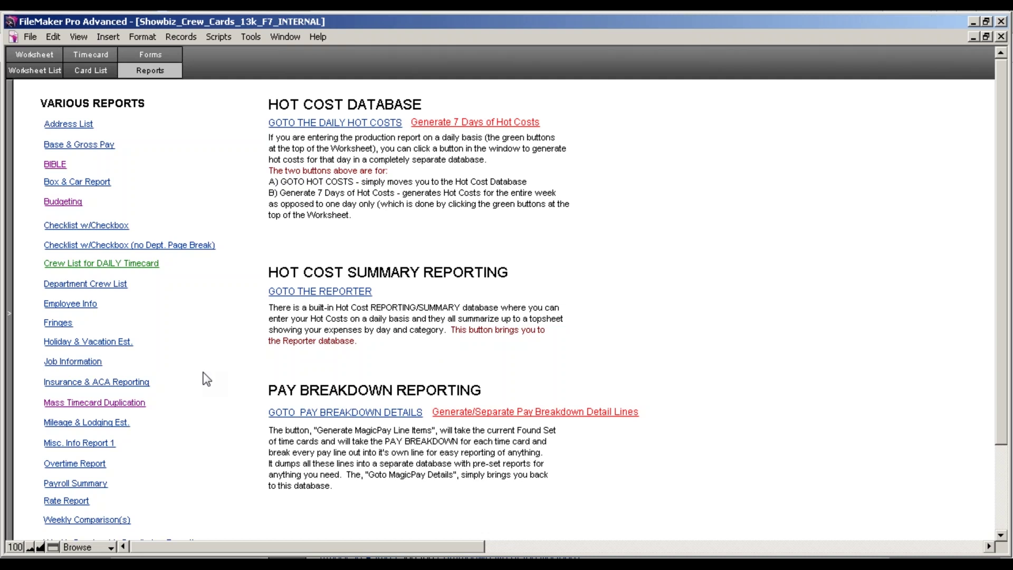
# Open Mass Timecard Duplication from the Various Reports list.
pyautogui.click(124, 402)
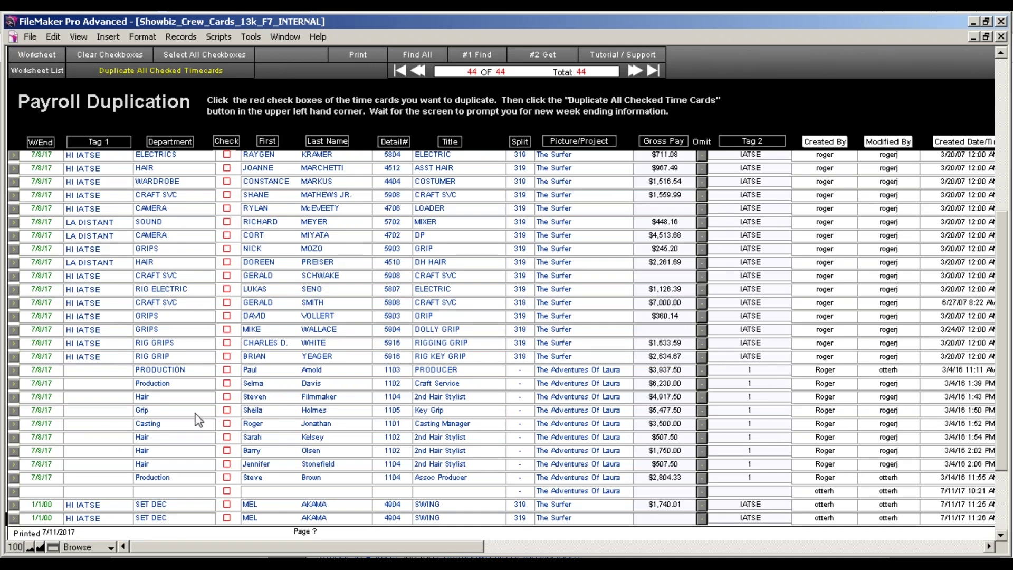
# Find the duplication list's timecards with week ending 7/8/2017.
pyautogui.click(477, 55)
pyautogui.click(39, 185)
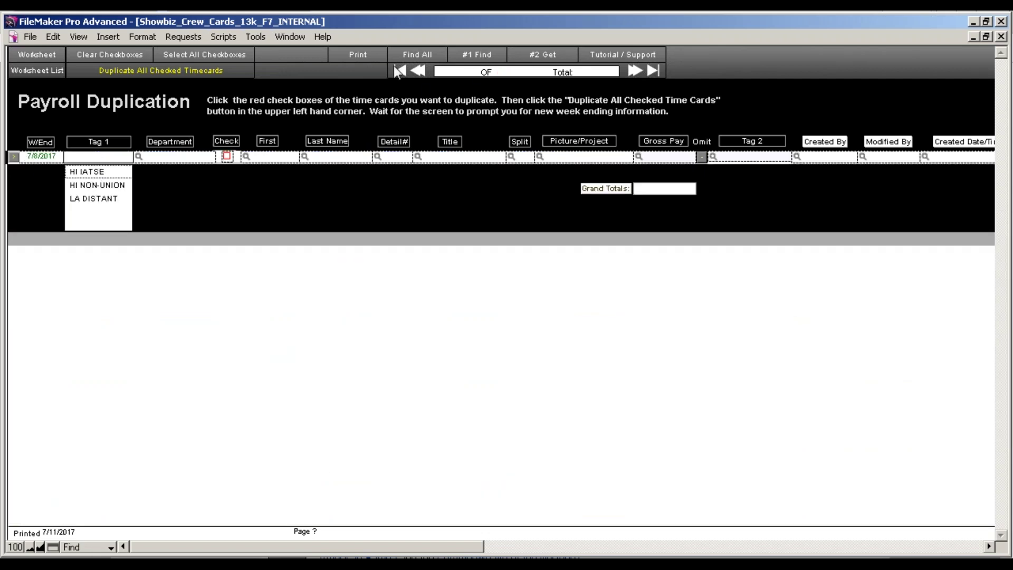
pyautogui.press('Return')
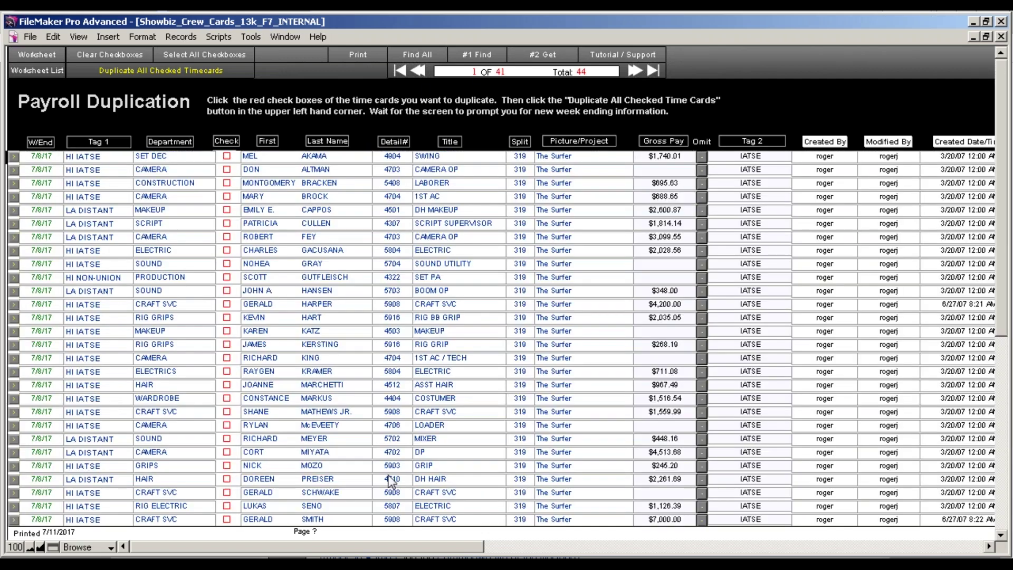
pyautogui.scroll(-6, 433, 442)
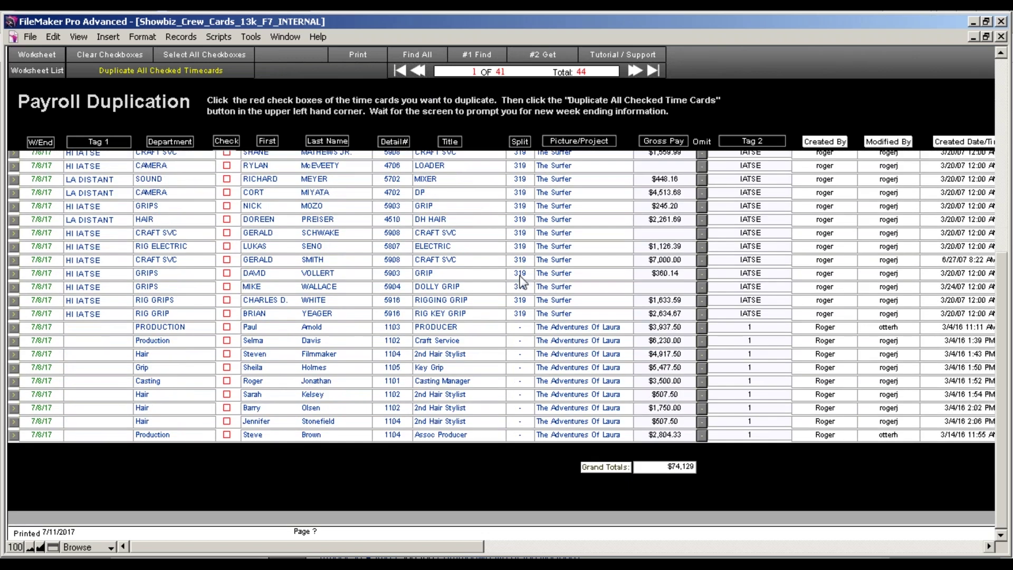
# Refine the find to week ending 7/8/2017 and project The Surfer, giving 32 cards.
pyautogui.click(480, 57)
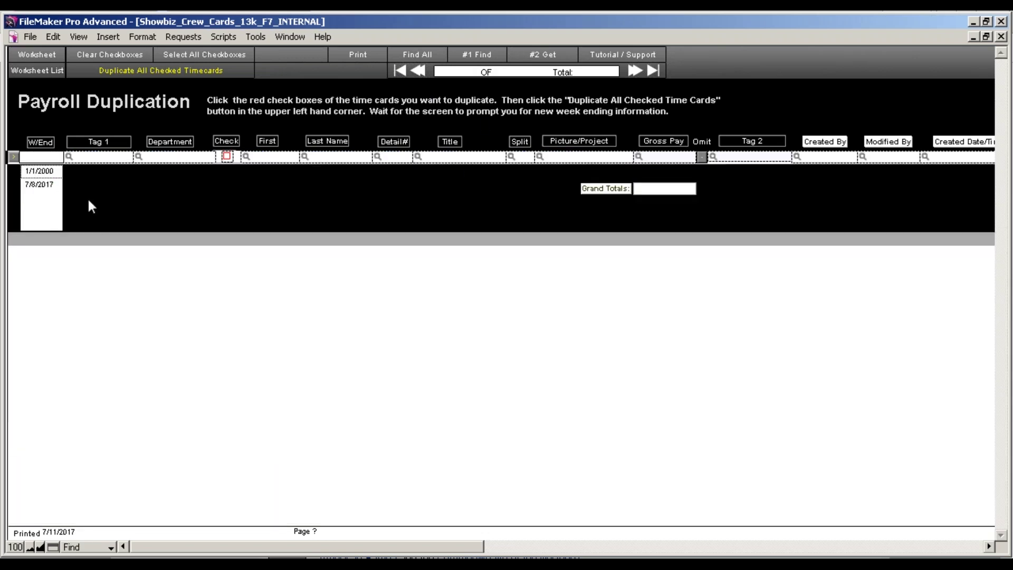
pyautogui.click(45, 188)
pyautogui.click(464, 157)
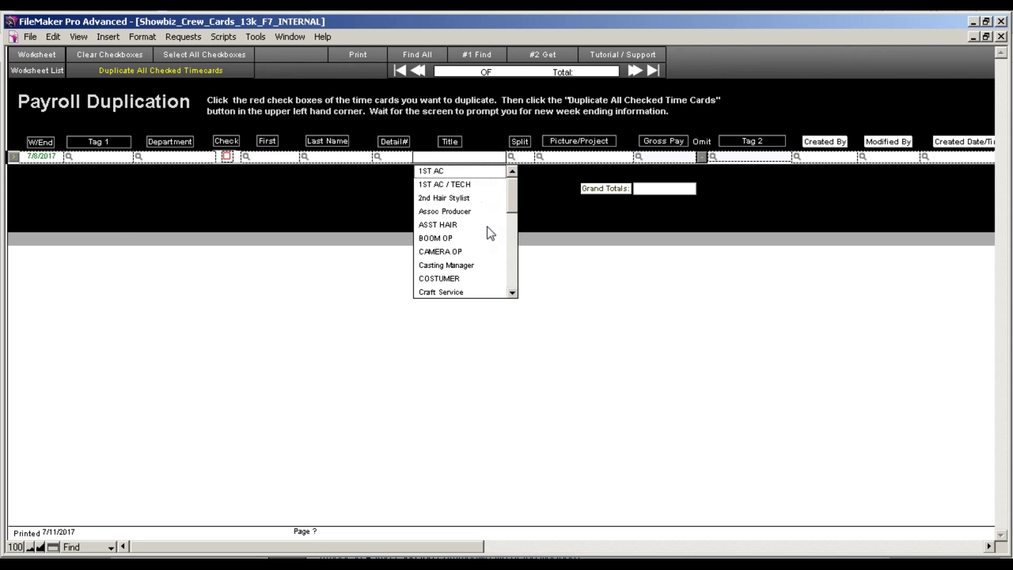
pyautogui.click(559, 156)
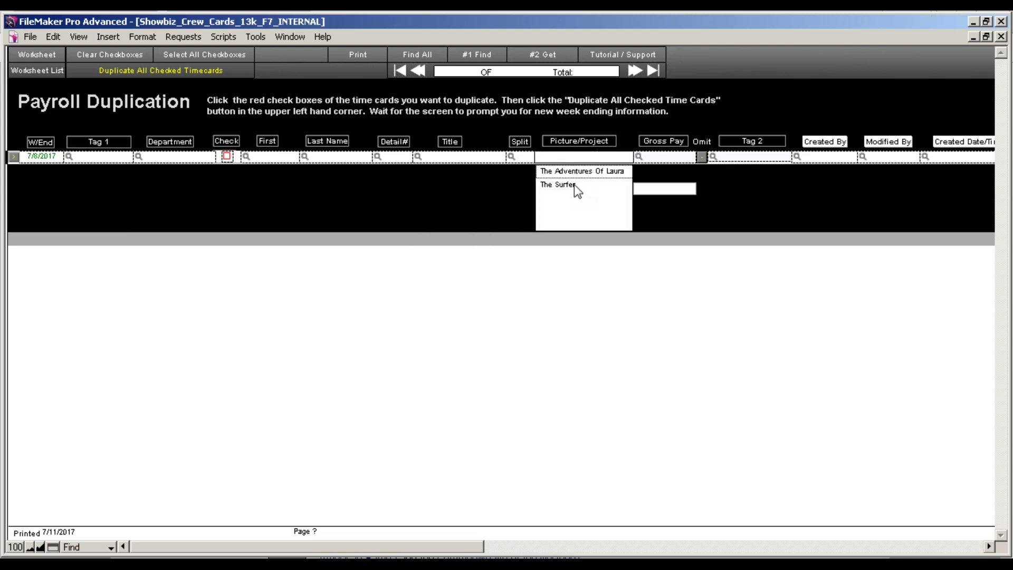
pyautogui.click(575, 184)
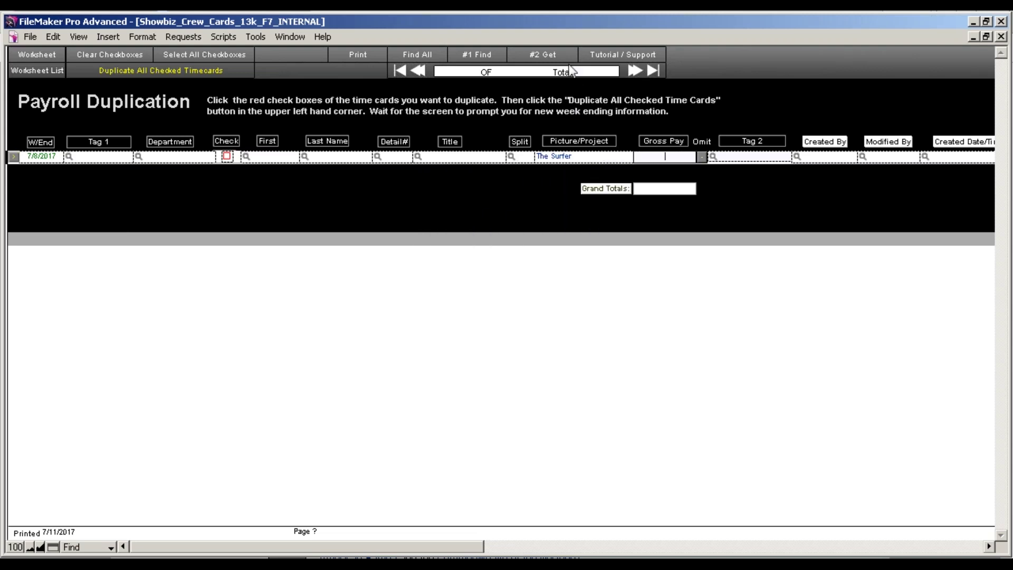
pyautogui.click(558, 60)
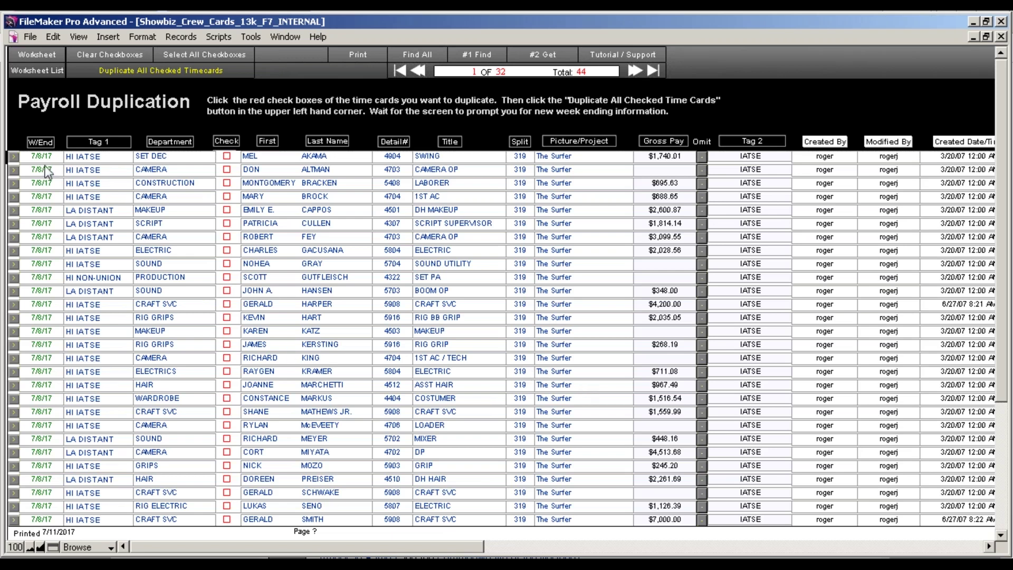
# Check all found timecards except two, then duplicate the 30 checked cards.
pyautogui.click(195, 59)
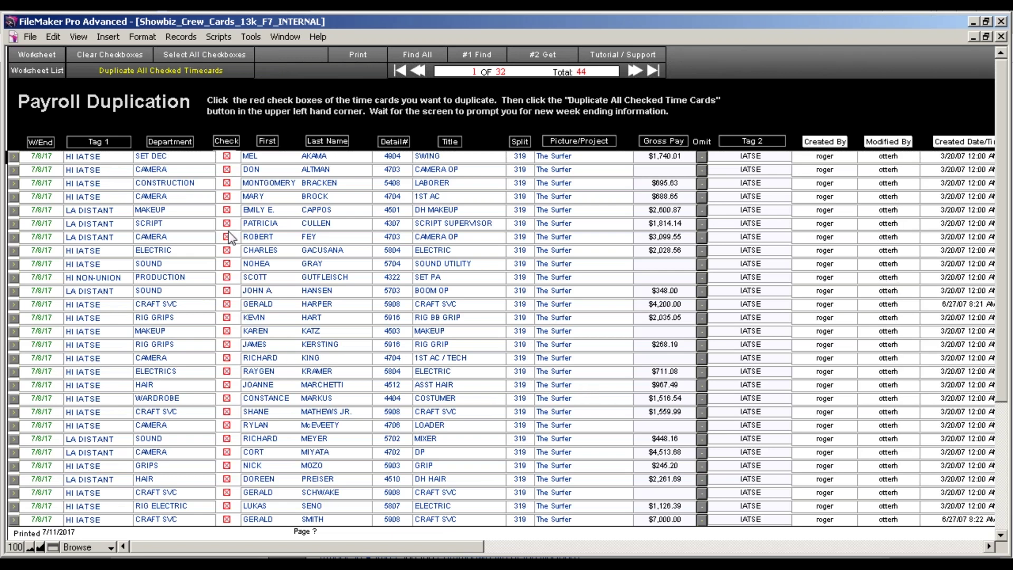
pyautogui.click(226, 319)
pyautogui.click(226, 251)
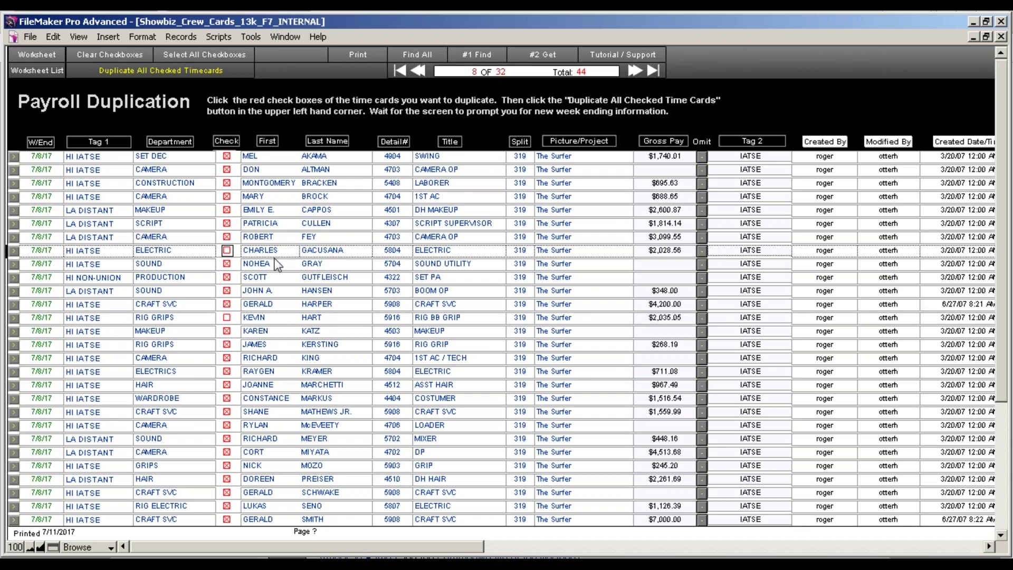
pyautogui.click(169, 79)
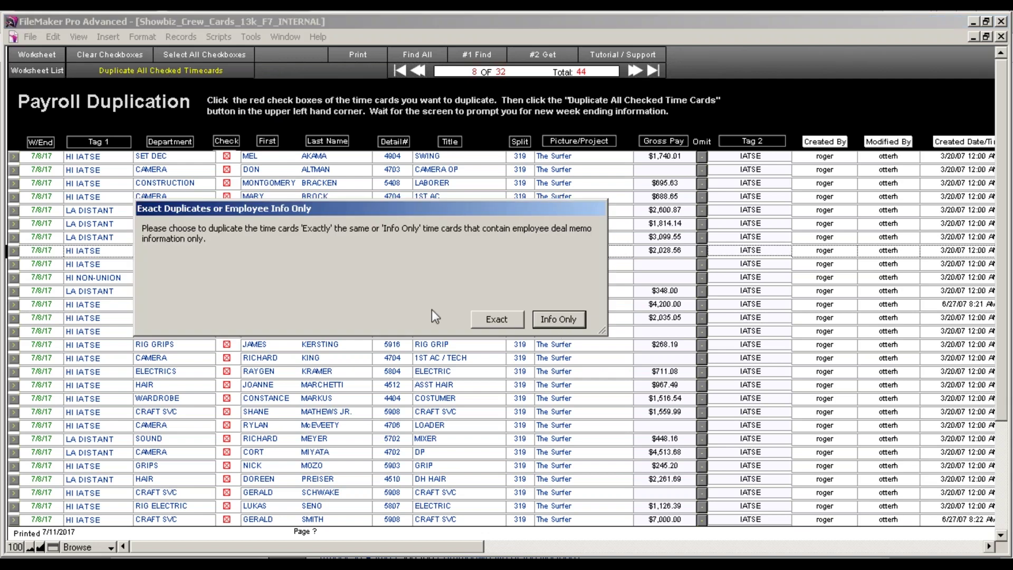
# Duplicate info only with week ending 7/15/2017 and project name The Surfer S2.
pyautogui.click(560, 320)
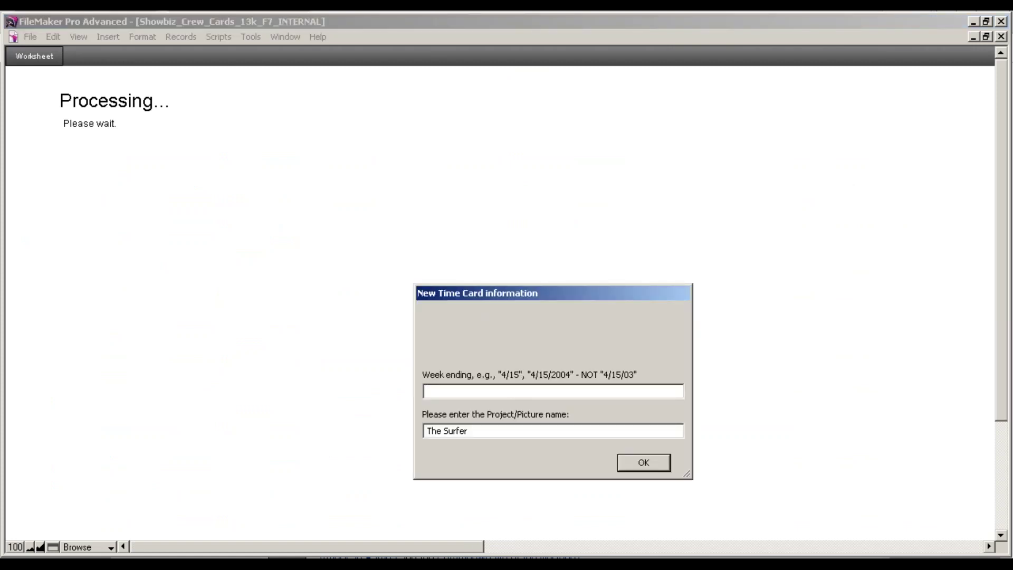
pyautogui.click(960, 557)
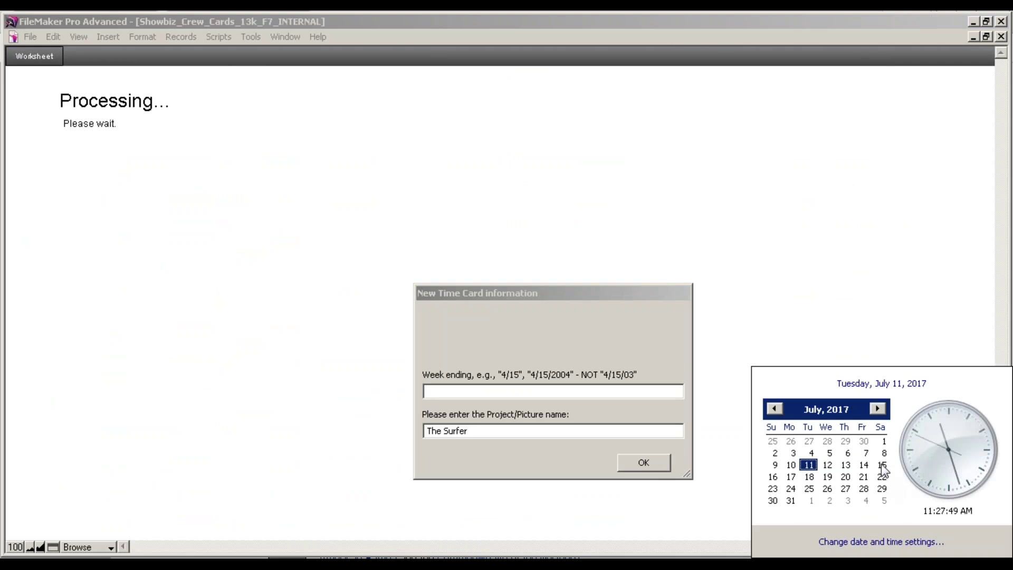
pyautogui.click(452, 393)
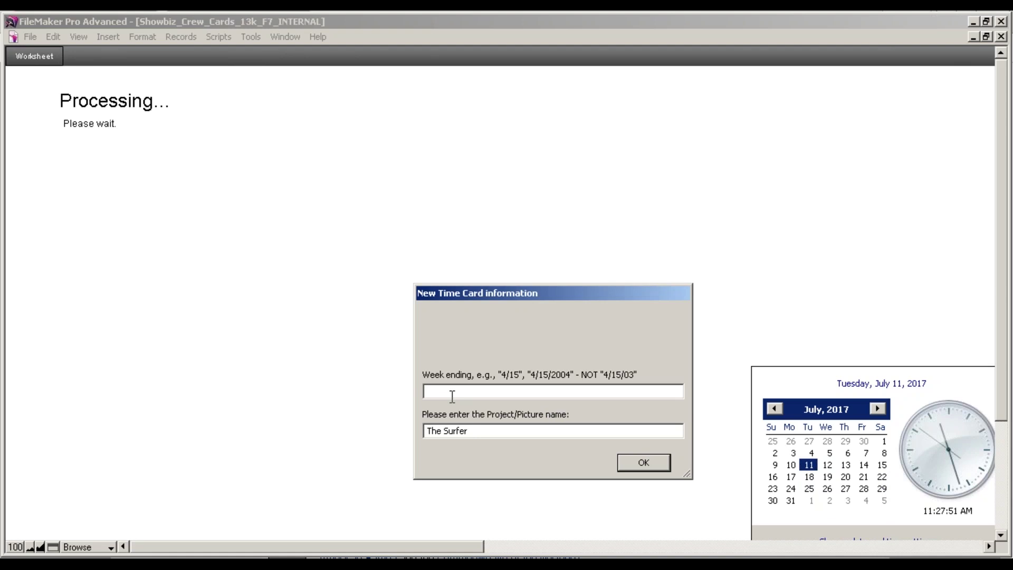
pyautogui.write('7/15/2017')
pyautogui.press('Tab')
pyautogui.write('S2')
pyautogui.click(629, 465)
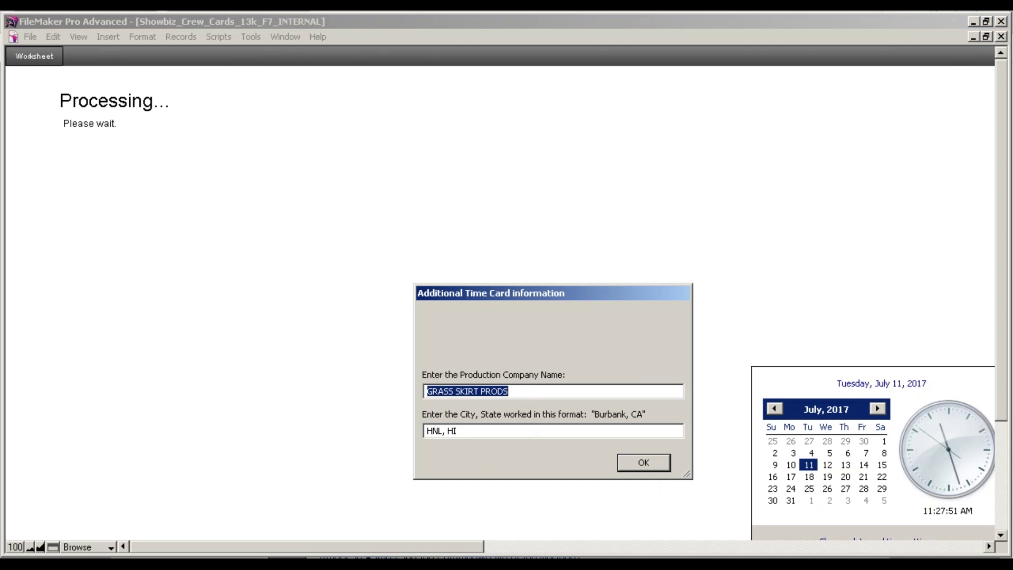
# Accept the production company and city, then apply Prod/Epi# 320 and splitter EP320 to the batch.
pyautogui.click(510, 436)
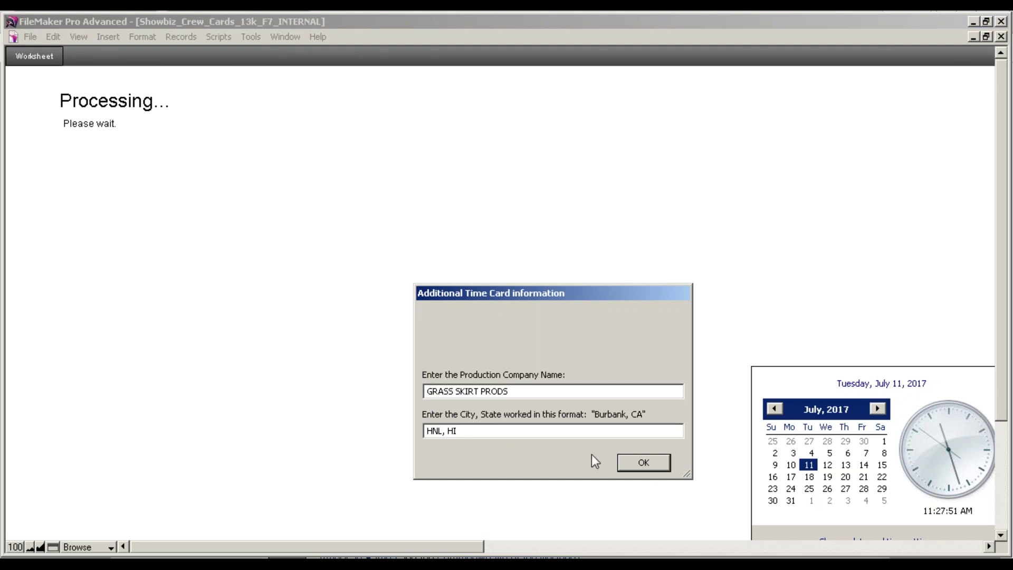
pyautogui.click(628, 465)
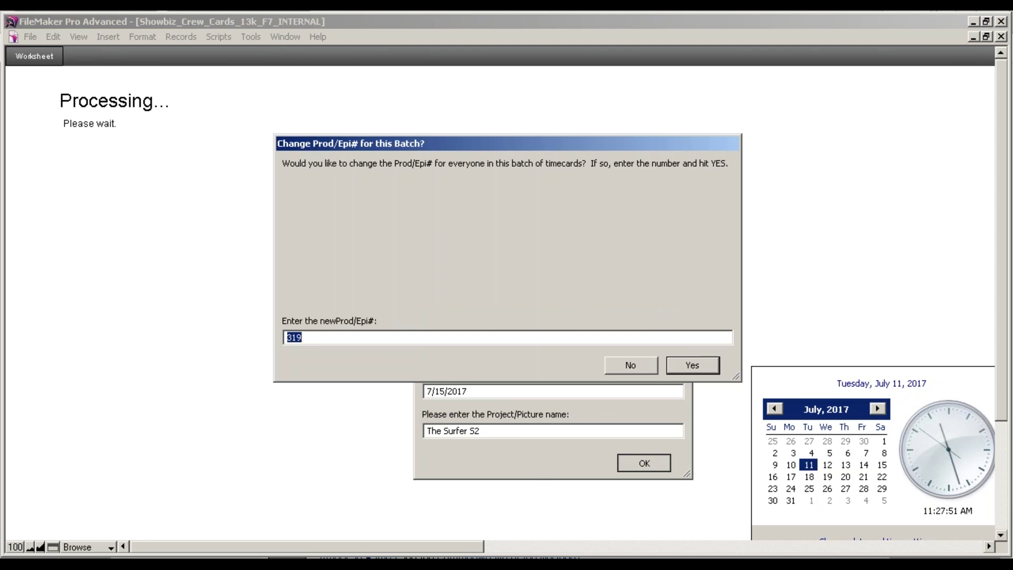
pyautogui.press('BackSpace')
pyautogui.write('320')
pyautogui.click(690, 363)
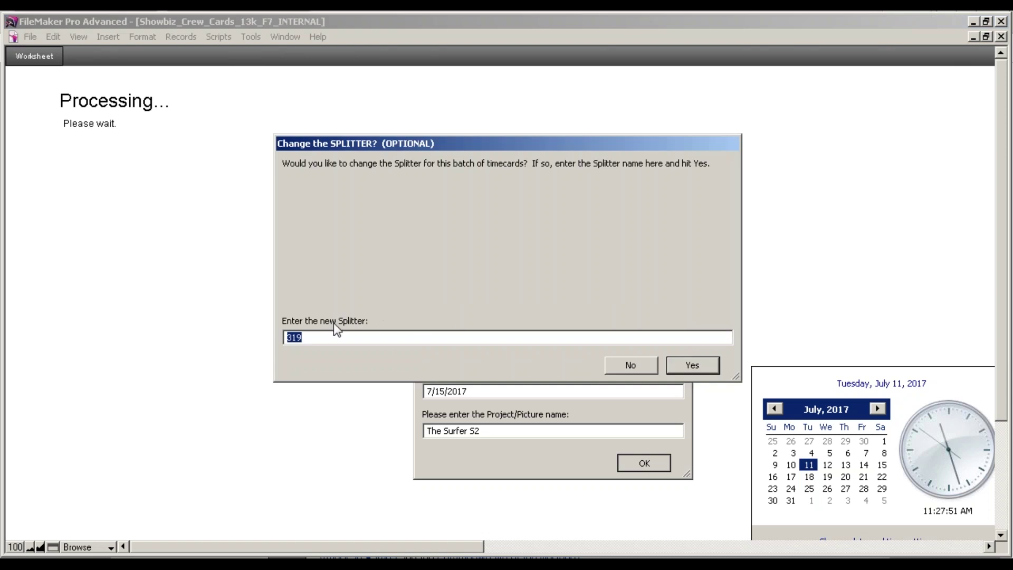
pyautogui.write('EP320')
pyautogui.click(686, 366)
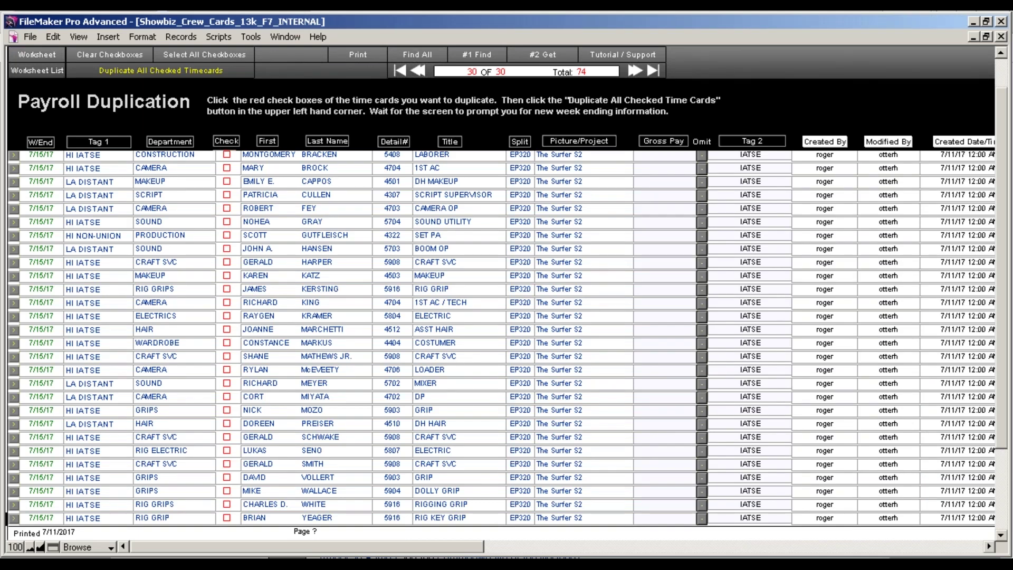
# Sort the 7/15/17 timecards by Department and open the first one's worksheet.
pyautogui.scroll(2, 648, 424)
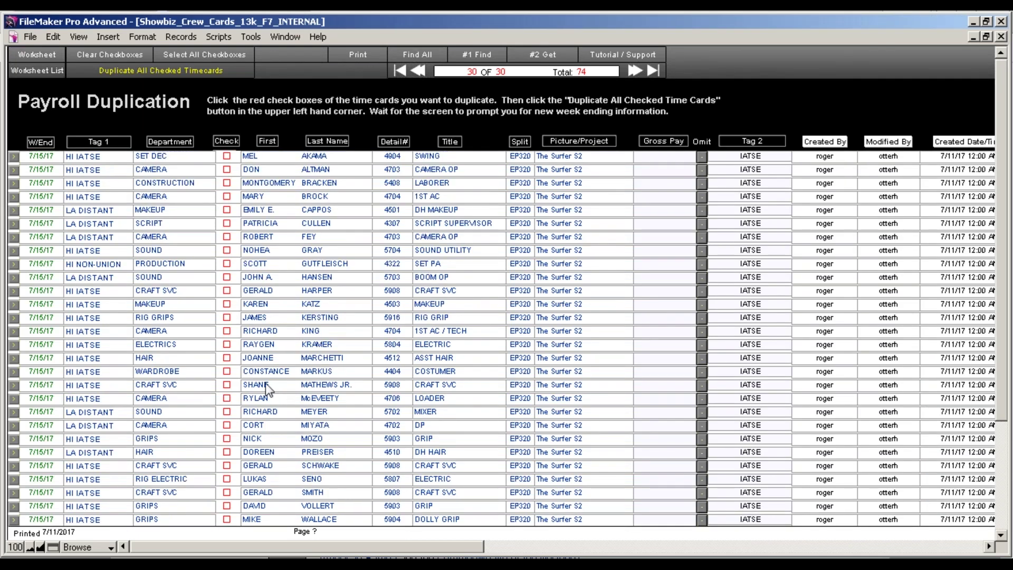
pyautogui.click(170, 142)
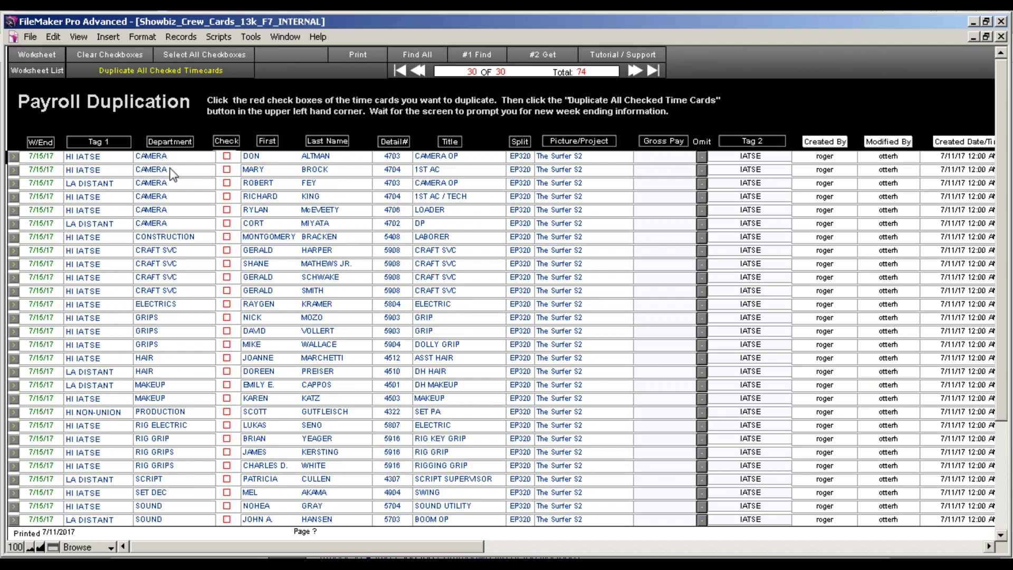
pyautogui.click(27, 70)
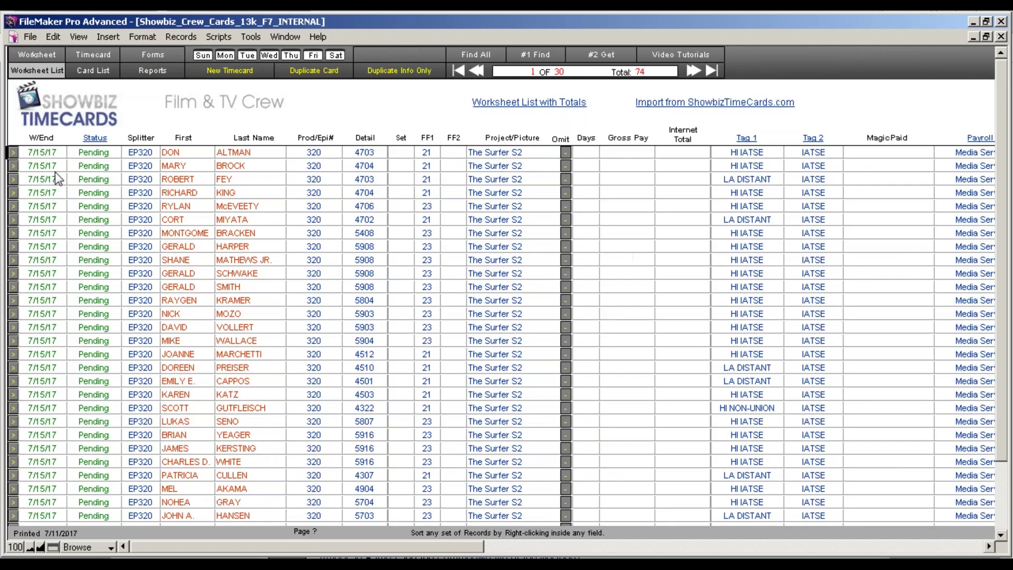
pyautogui.click(17, 154)
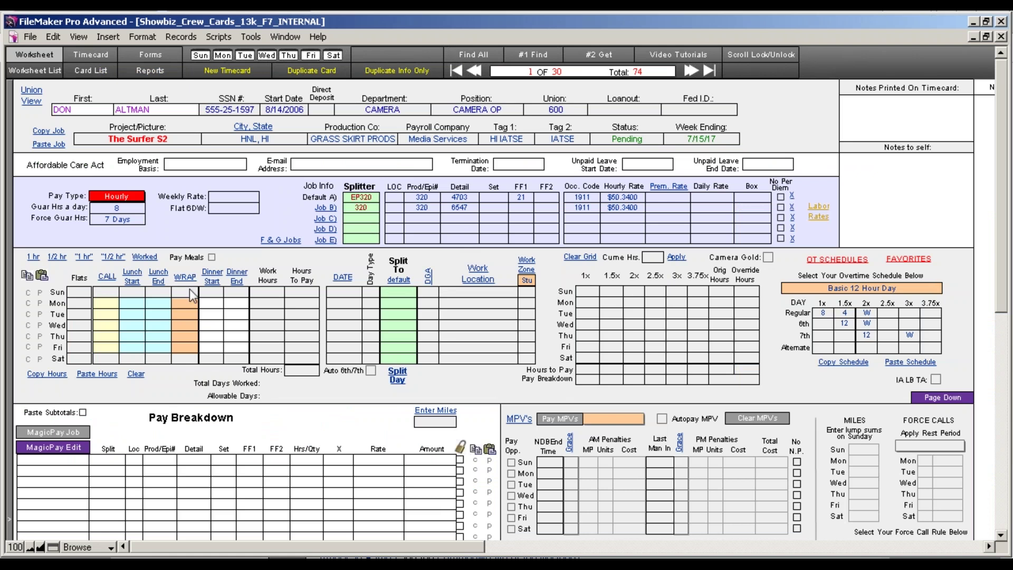
# Enter Monday's times: call 8, lunch 13 to 14, wrap 21.
pyautogui.click(121, 304)
pyautogui.write('8')
pyautogui.press('Tab')
pyautogui.write('13')
pyautogui.press('Tab')
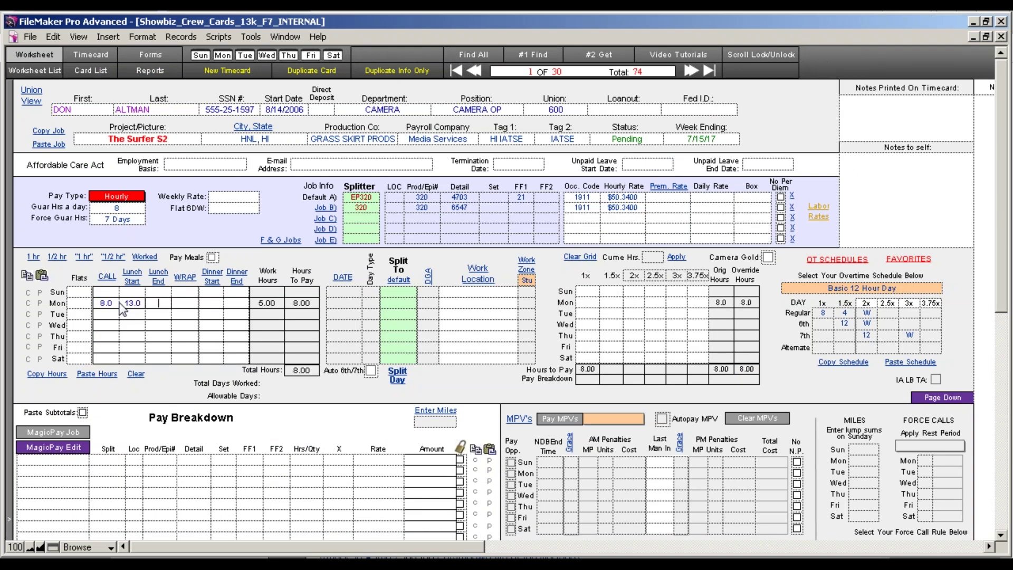
pyautogui.write('14')
pyautogui.press('Tab')
pyautogui.write('21')
pyautogui.press('Tab')
# Copy Monday's hours to Tuesday through Friday and change Friday's wrap to 21.5.
pyautogui.click(28, 304)
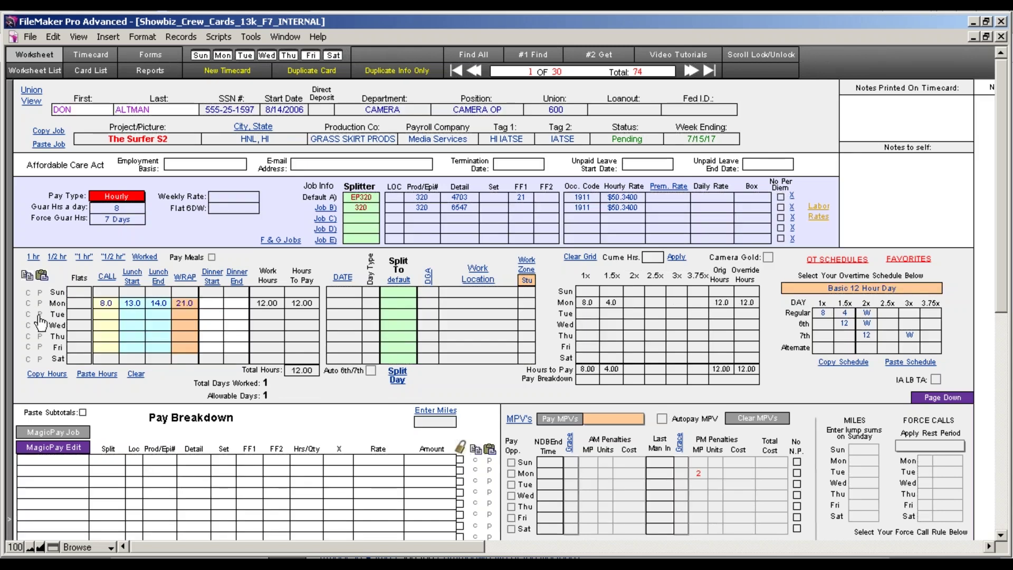
pyautogui.click(40, 314)
pyautogui.click(39, 326)
pyautogui.click(40, 337)
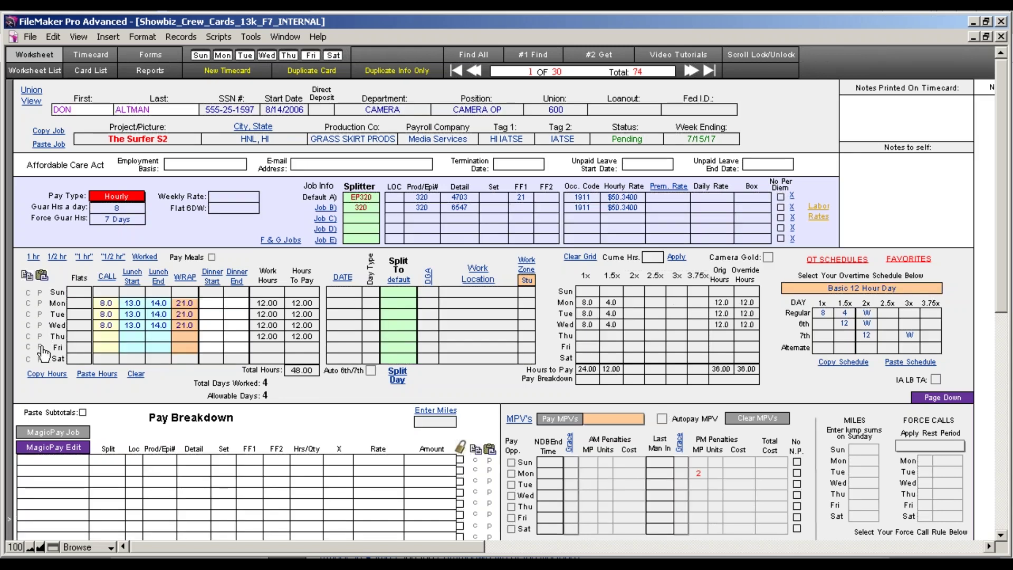
pyautogui.click(39, 347)
pyautogui.click(178, 350)
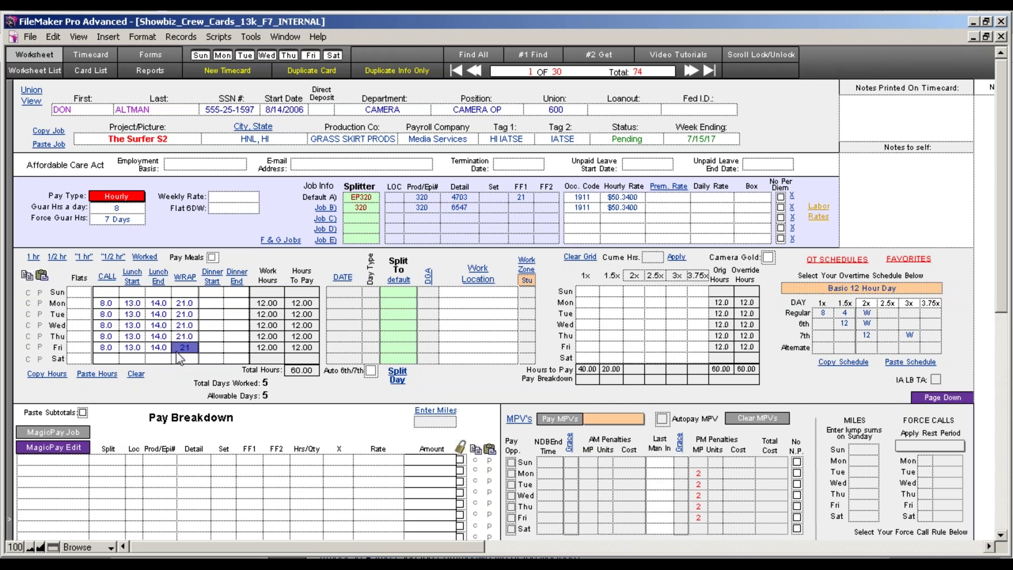
pyautogui.press('Right')
pyautogui.write('.5')
pyautogui.click(184, 380)
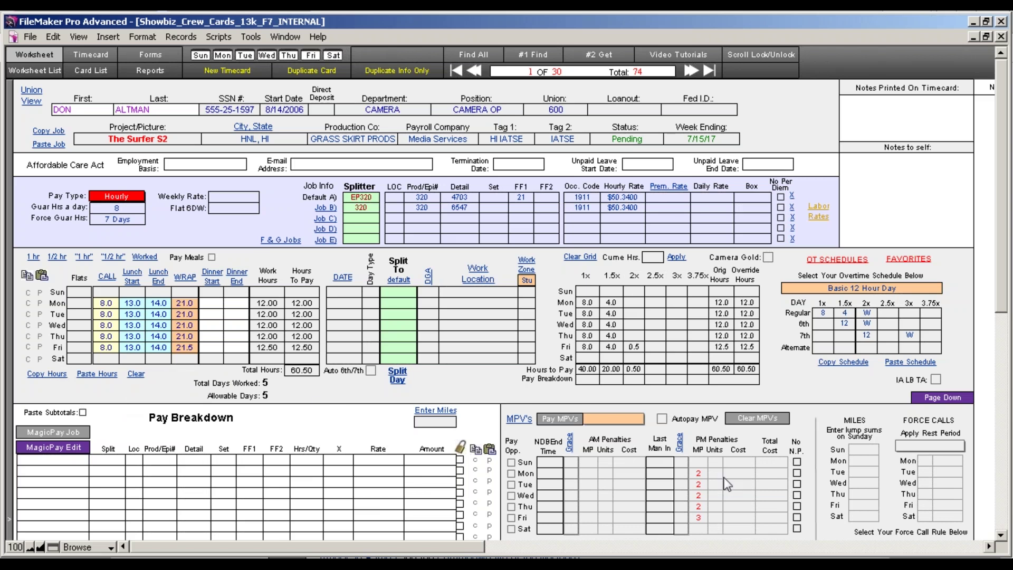
# Apply IATSE Studio meal penalties, calculate the $3,685.14 pay breakdown, and go to the next timecard.
pyautogui.click(623, 426)
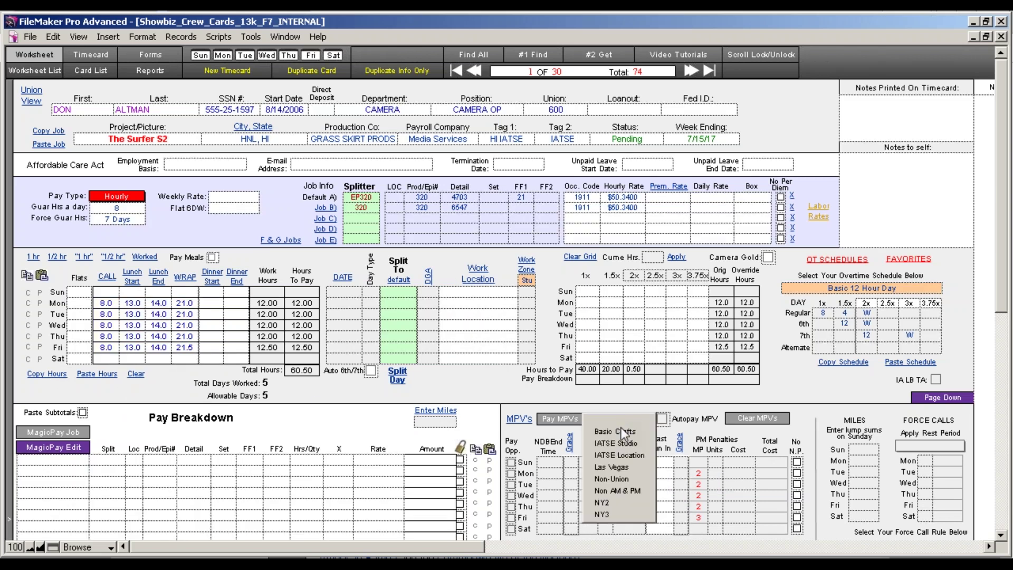
pyautogui.click(626, 442)
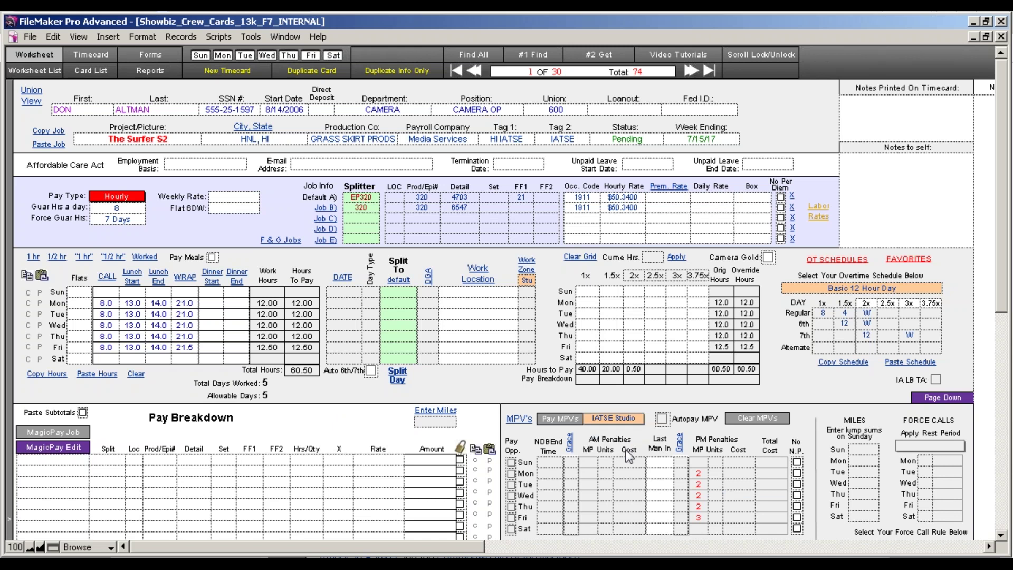
pyautogui.click(543, 426)
pyautogui.click(74, 432)
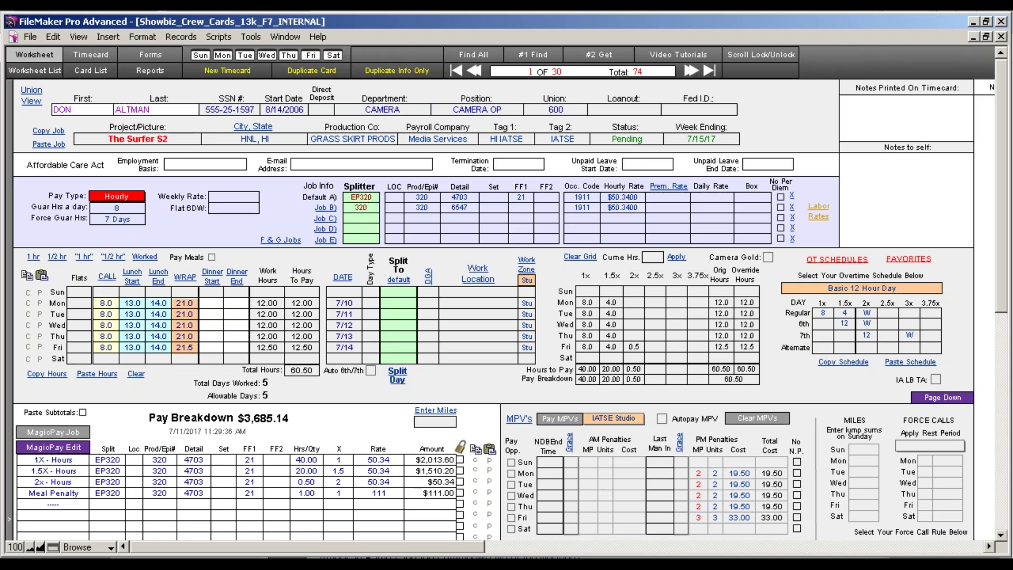
pyautogui.click(691, 70)
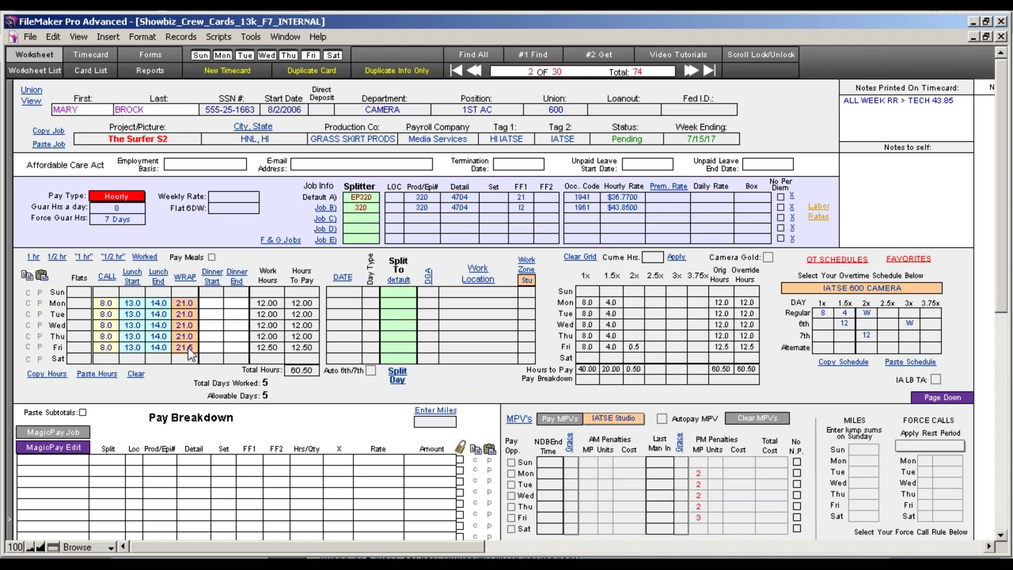
# Change Friday's wrap to 21.0, apply the week's meal penalties, and advance to the third timecard.
pyautogui.click(190, 353)
pyautogui.write('2')
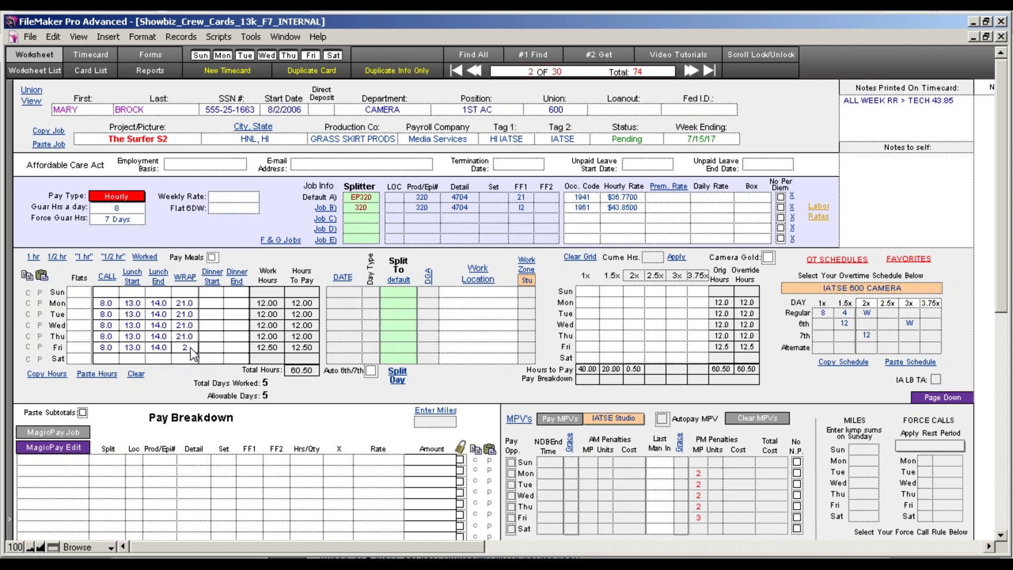
pyautogui.write('1')
pyautogui.click(280, 404)
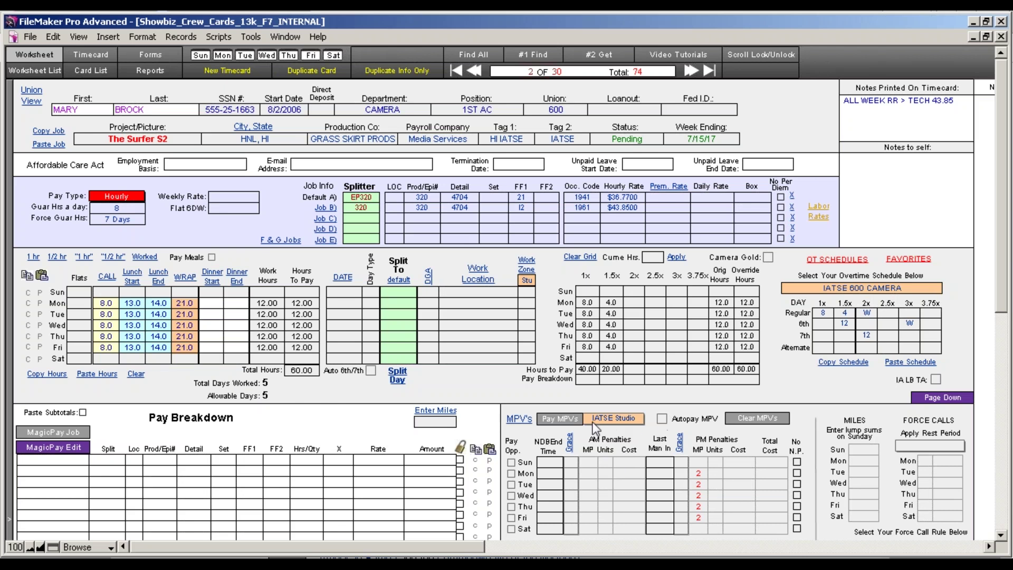
pyautogui.click(621, 421)
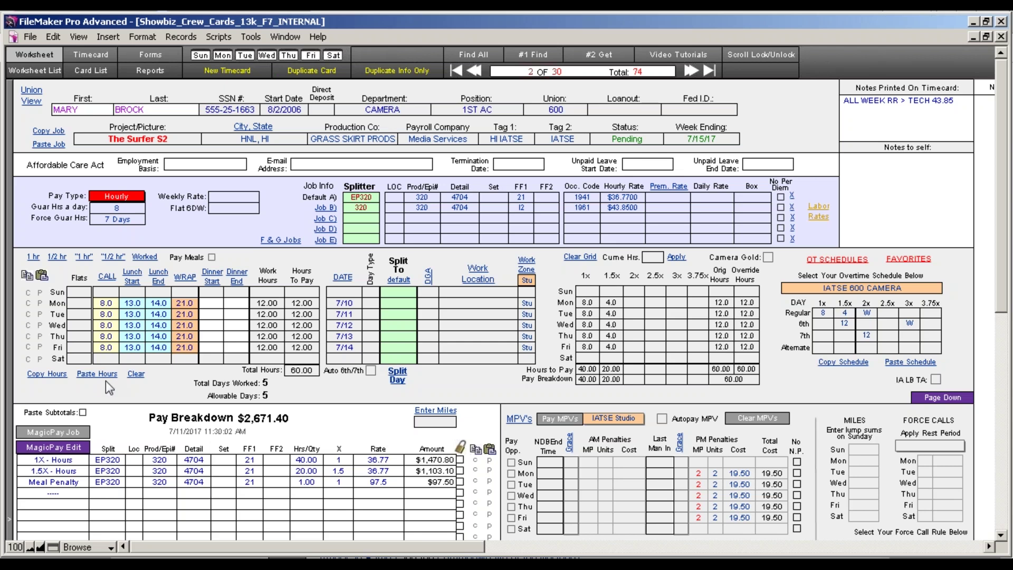
pyautogui.click(691, 71)
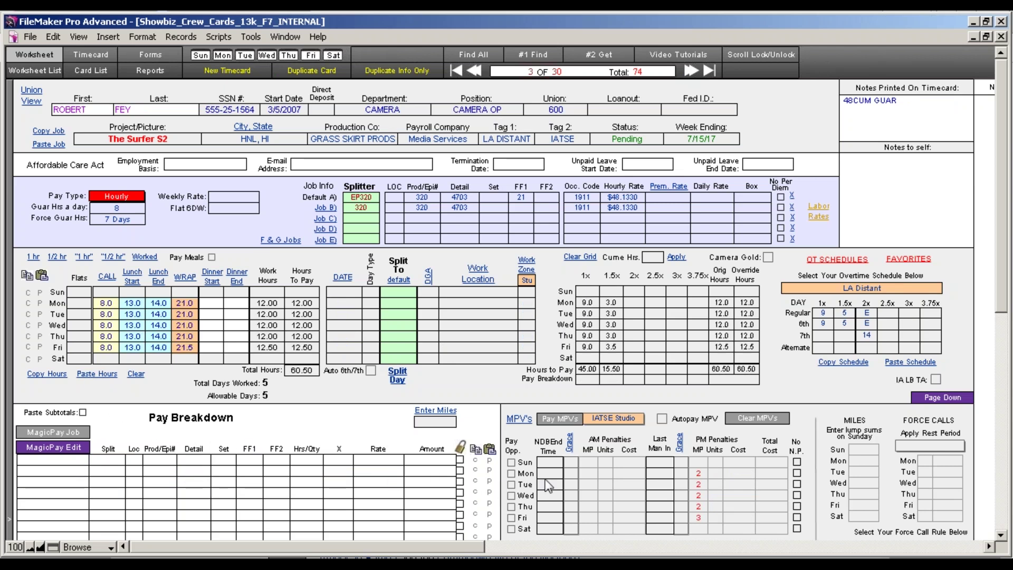
# Apply meal penalties and run MagicPay Job for $3,396.08, then close the Start Date and Work Location pop-ups.
pyautogui.click(565, 420)
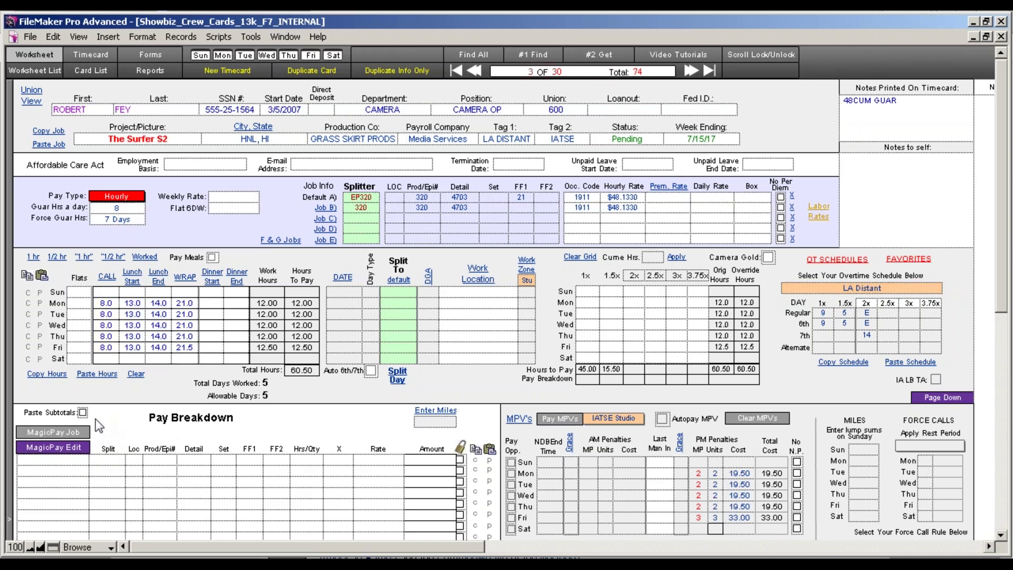
pyautogui.click(68, 431)
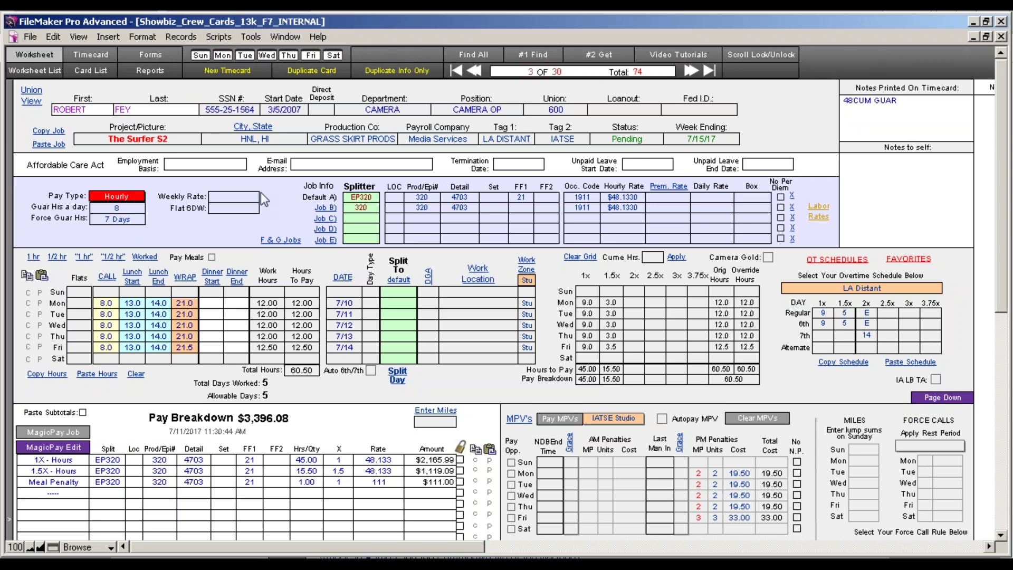
pyautogui.click(92, 112)
pyautogui.press('Tab')
pyautogui.press('Tab')
pyautogui.press('Tab')
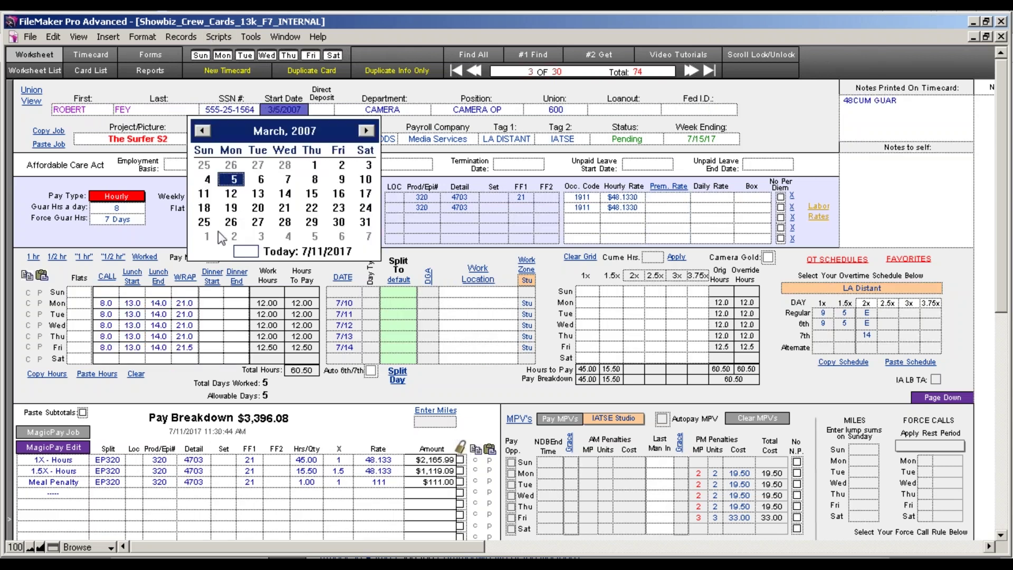
pyautogui.click(227, 370)
pyautogui.click(470, 326)
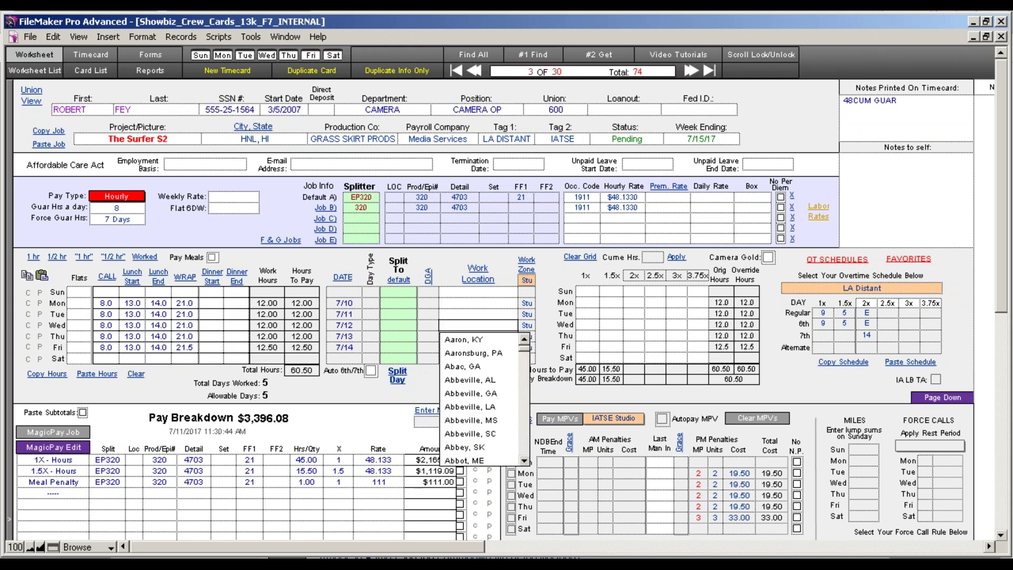
pyautogui.click(354, 410)
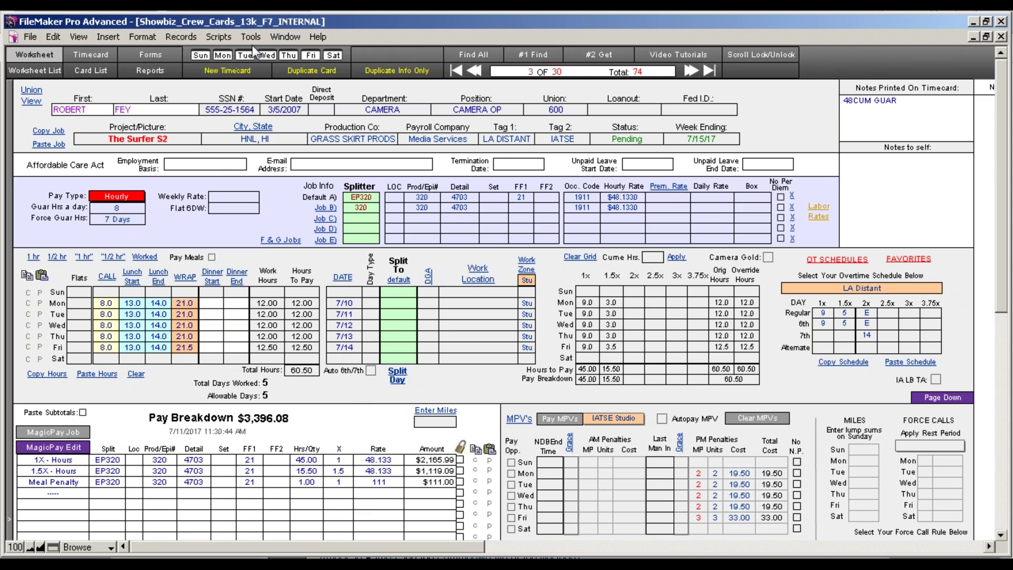
# Run the Backup My Time Cards/Hot costs script, saving the copy to the SUPPORT 1GB (F:) drive.
pyautogui.click(217, 37)
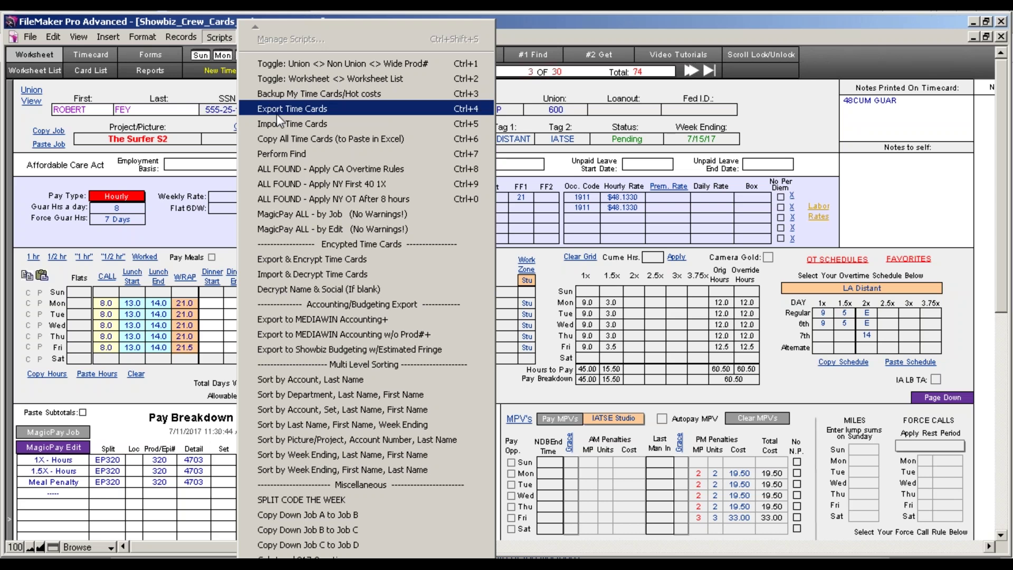
pyautogui.click(276, 95)
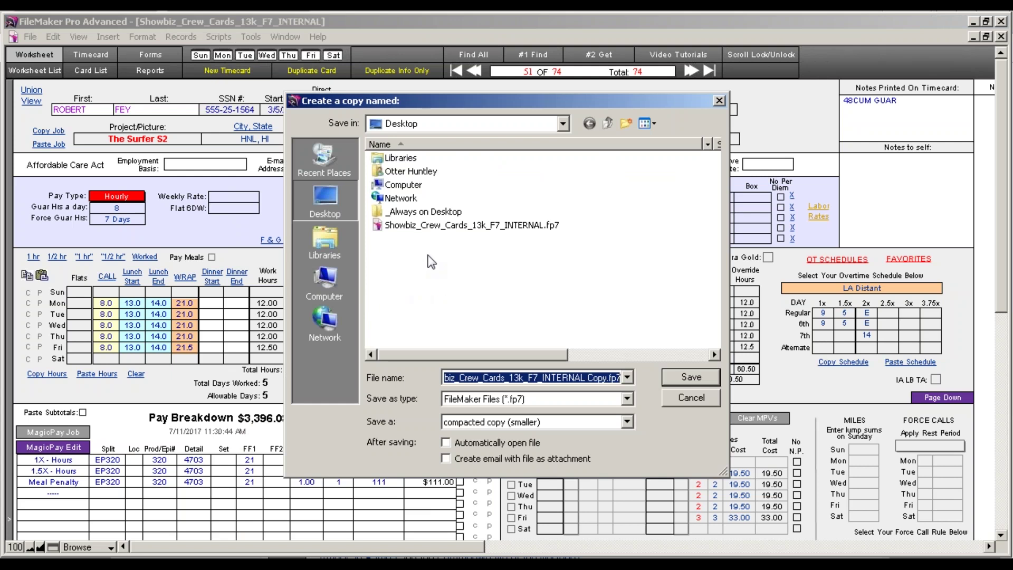
pyautogui.click(328, 275)
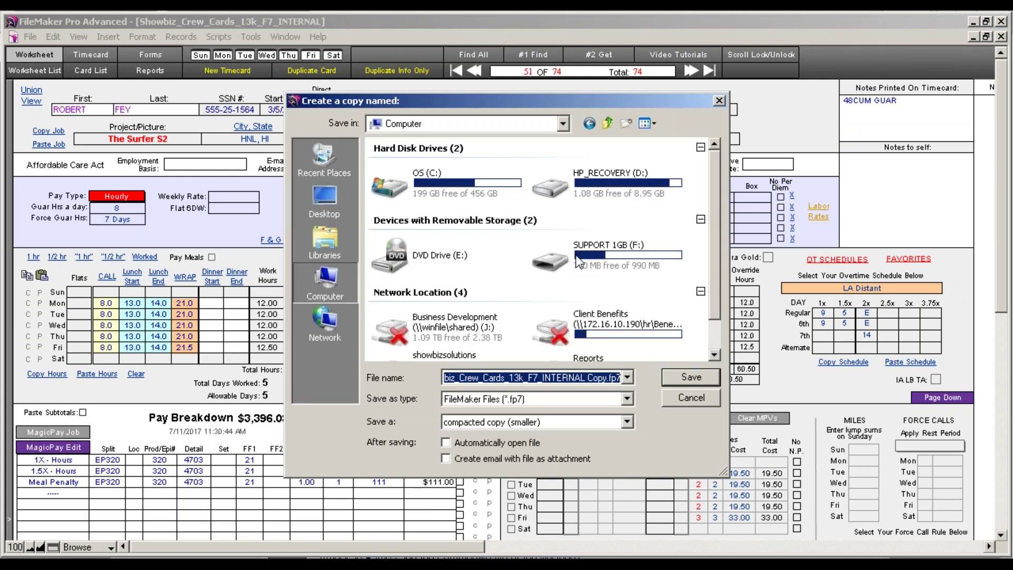
pyautogui.doubleClick(580, 259)
pyautogui.click(701, 379)
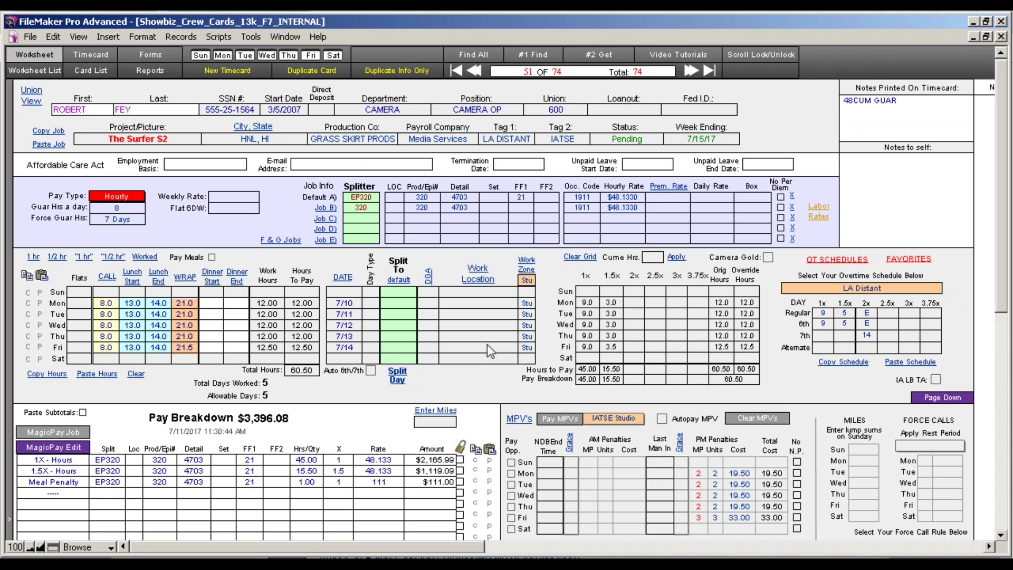
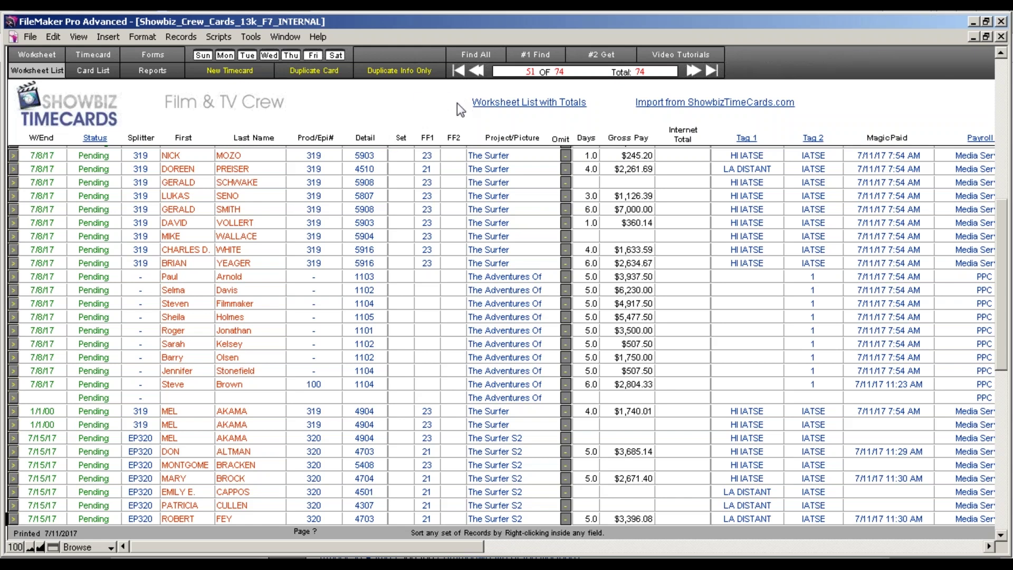
# Find The Adventures Of Laura worksheet records and omit the blank one, leaving nine cards.
pyautogui.click(543, 59)
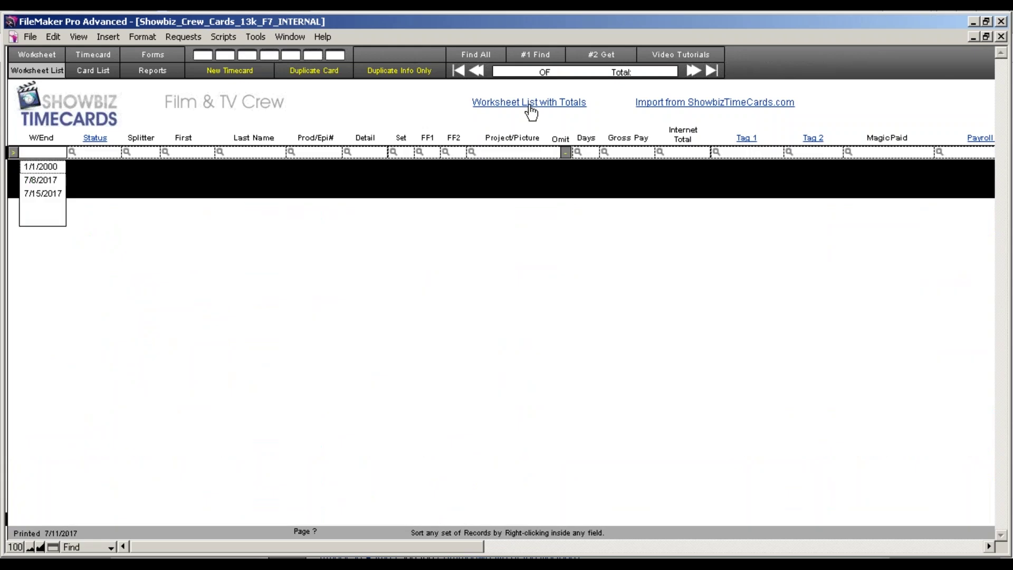
pyautogui.click(527, 154)
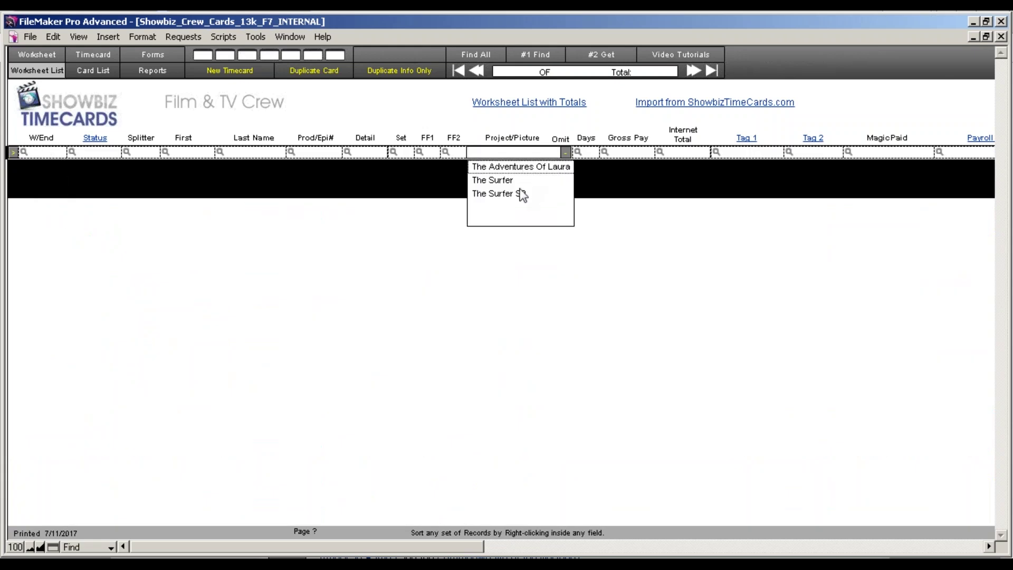
pyautogui.click(518, 168)
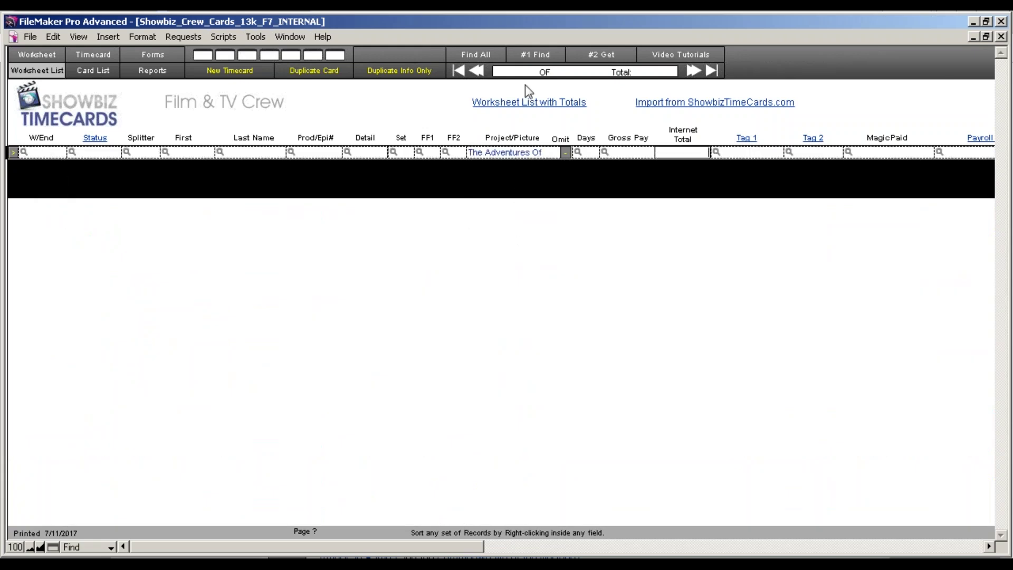
pyautogui.click(595, 58)
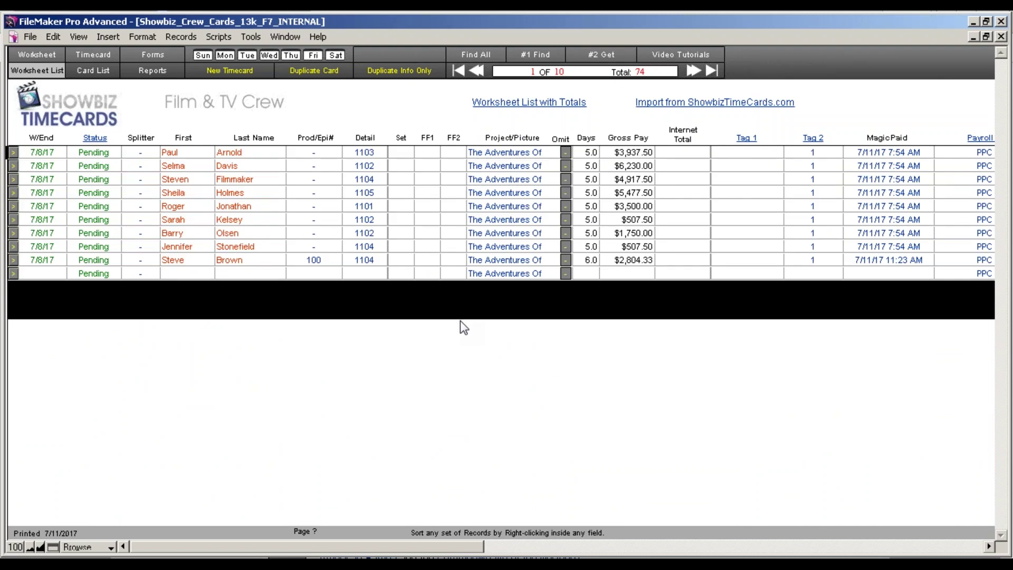
pyautogui.click(569, 276)
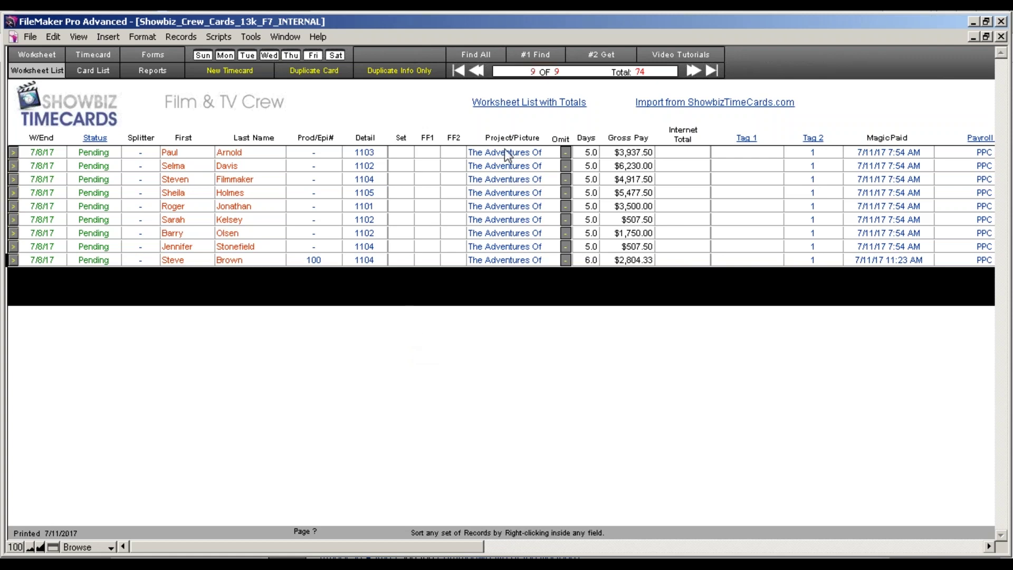
# Show the nine cards in Card List and start the Showbiz Studio upload, accepting the location codes.
pyautogui.click(87, 71)
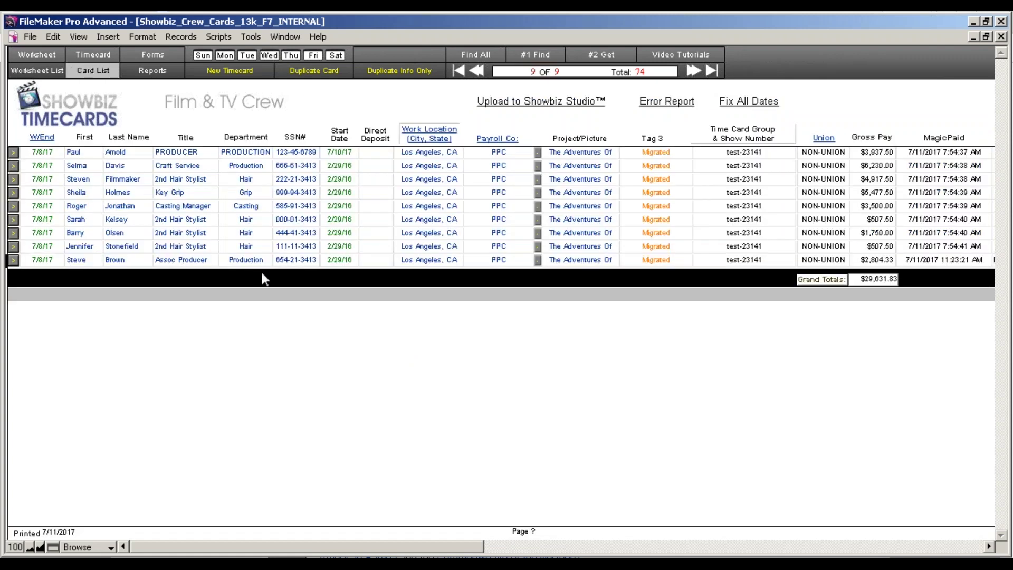
pyautogui.click(553, 104)
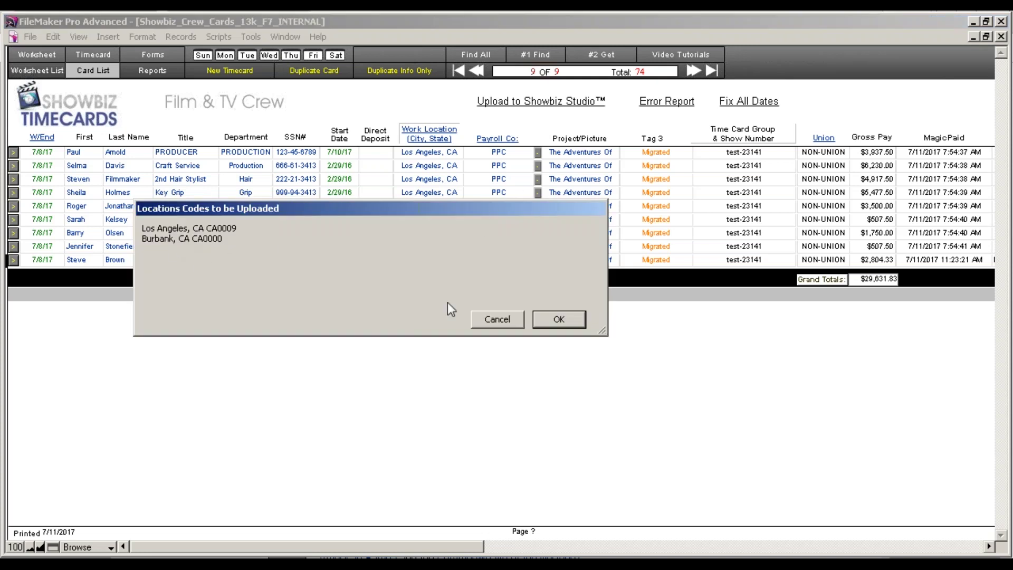
pyautogui.click(562, 321)
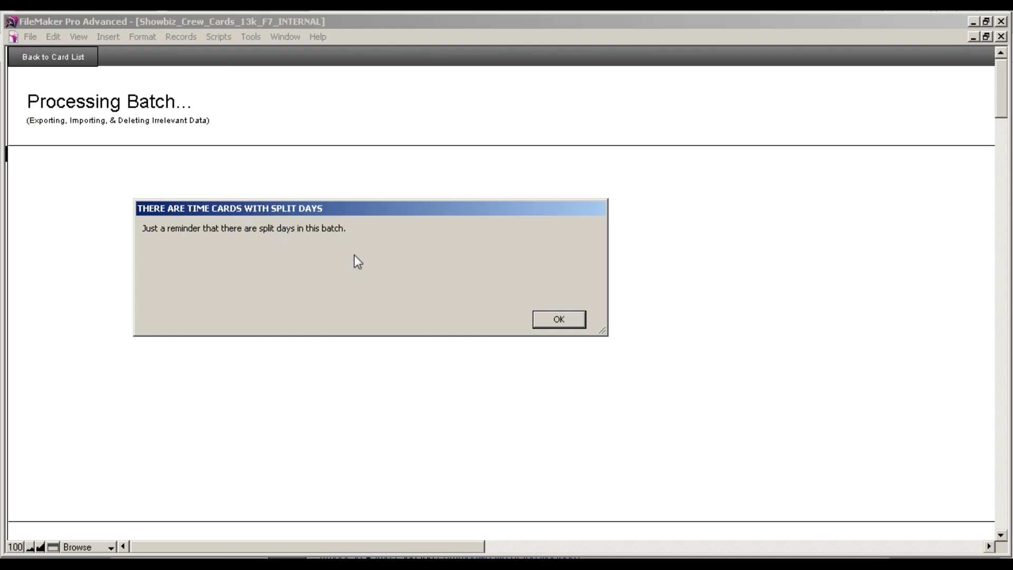
# Send the batch to live payroll as show 23141, not bi-weekly, in time card group 'test'.
pyautogui.click(551, 325)
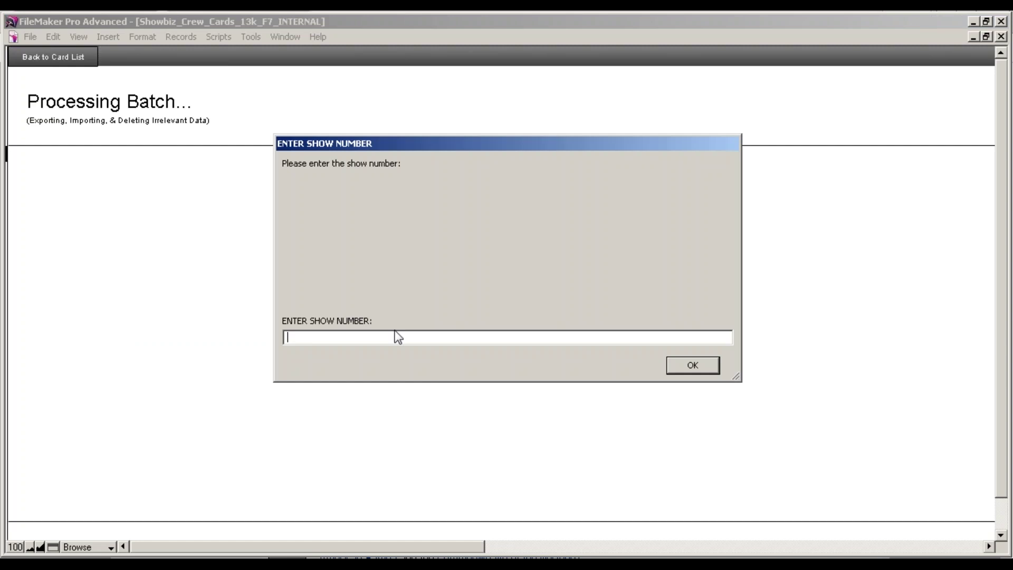
pyautogui.write('23141')
pyautogui.click(690, 366)
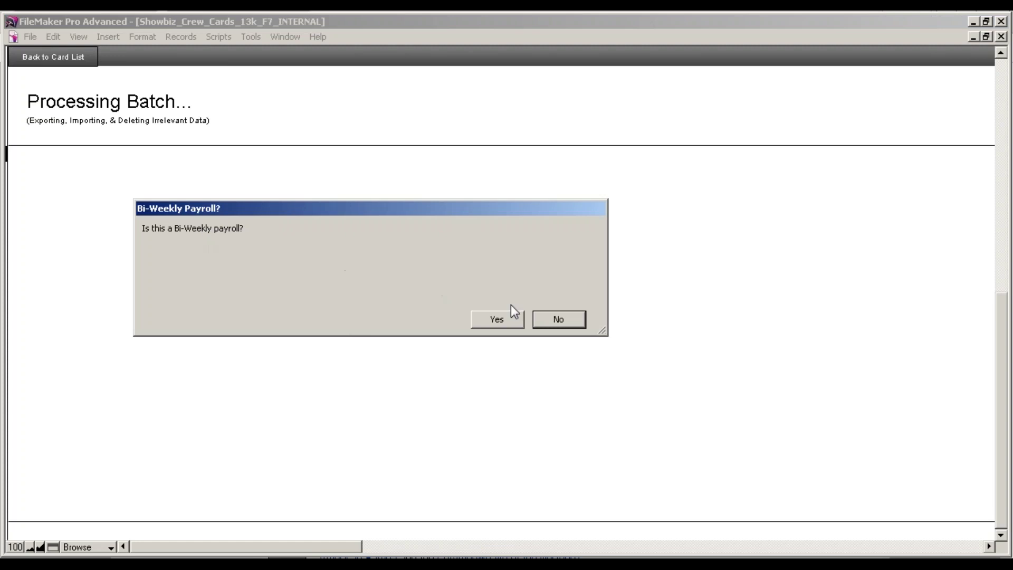
pyautogui.click(559, 320)
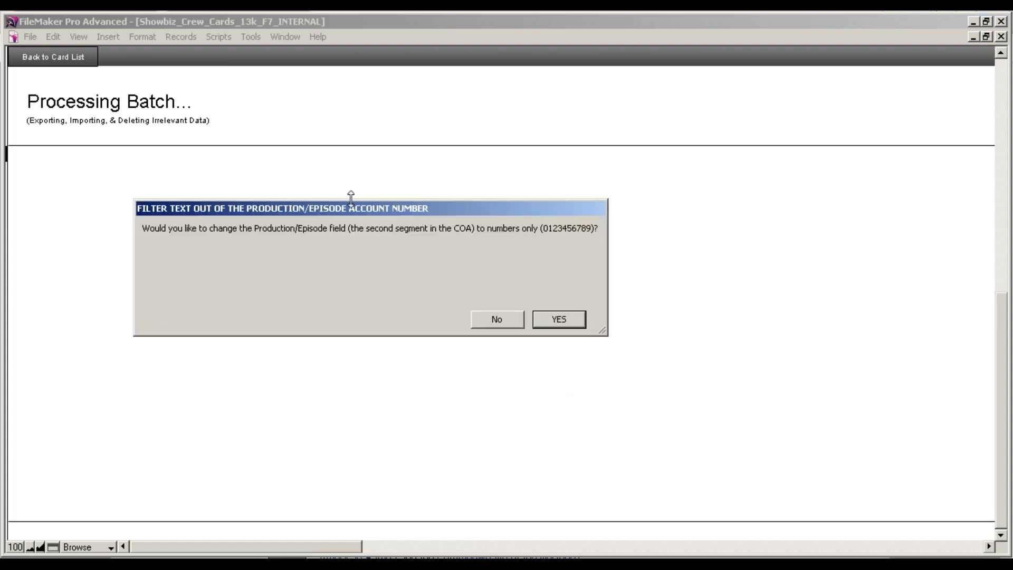
pyautogui.click(559, 318)
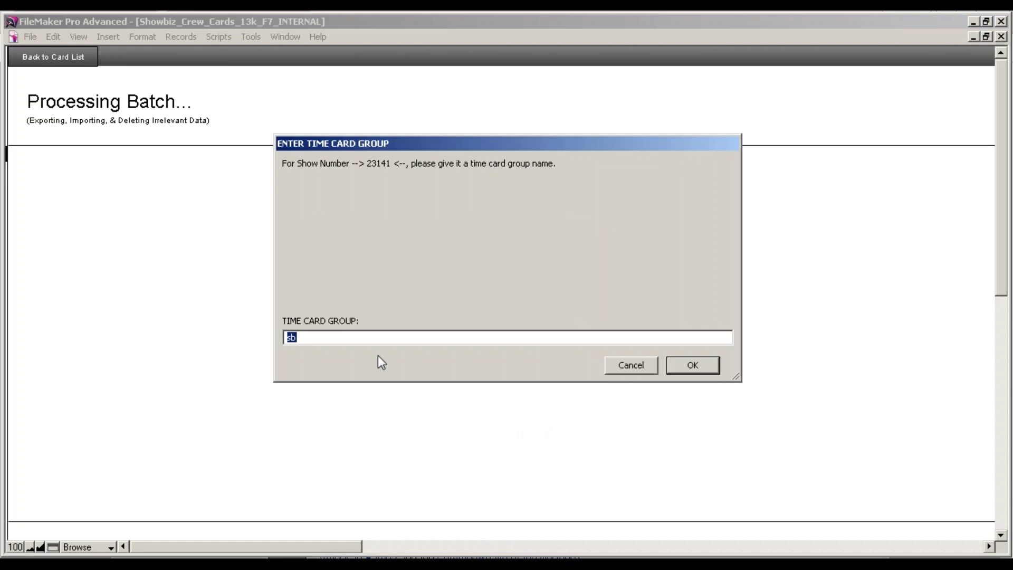
pyautogui.write('test')
pyautogui.click(675, 370)
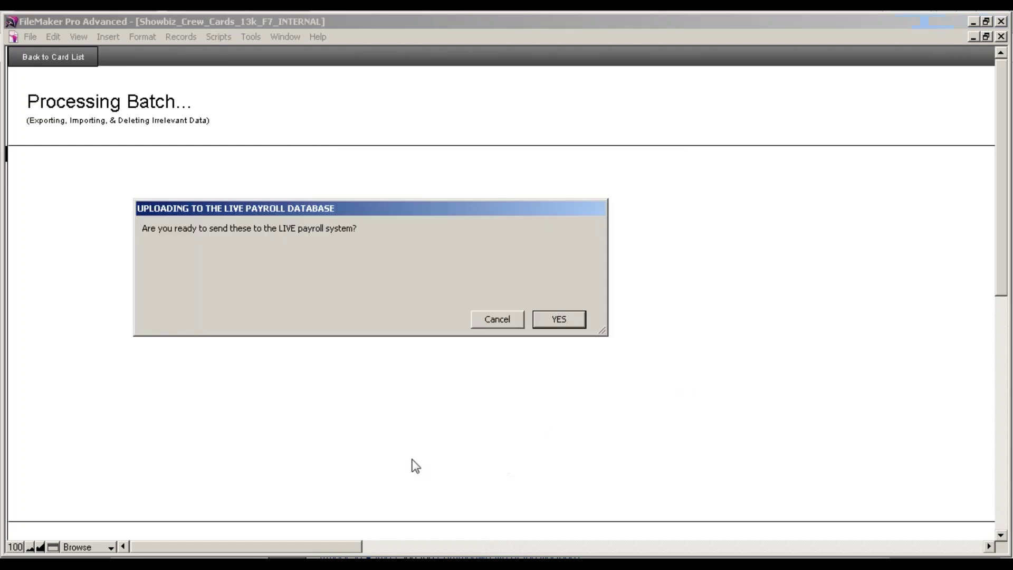
pyautogui.click(555, 323)
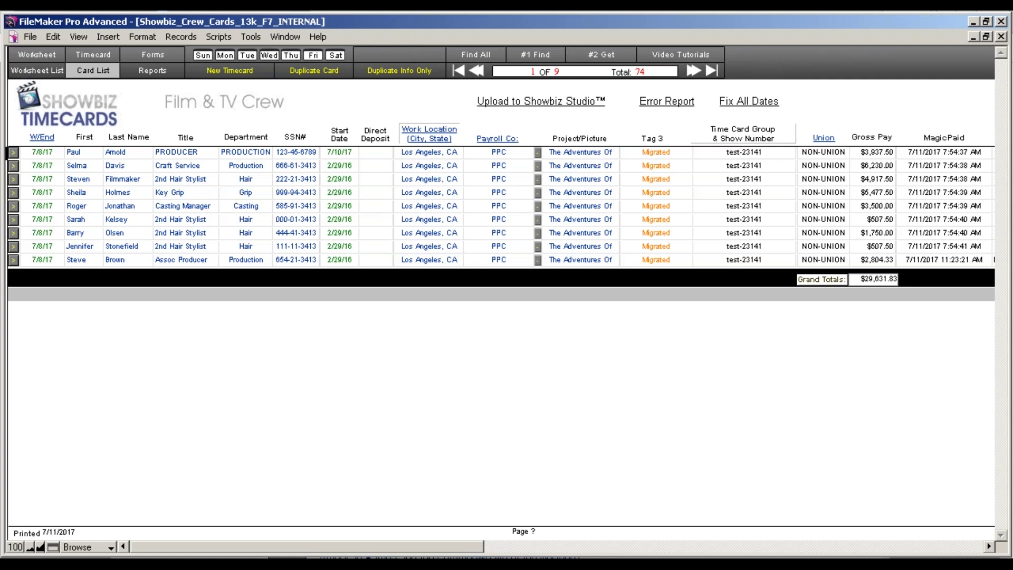
# Log in to the Showbiz Studio dashboard in the browser with the web user's credentials and check the pending timecards.
pyautogui.click(575, 565)
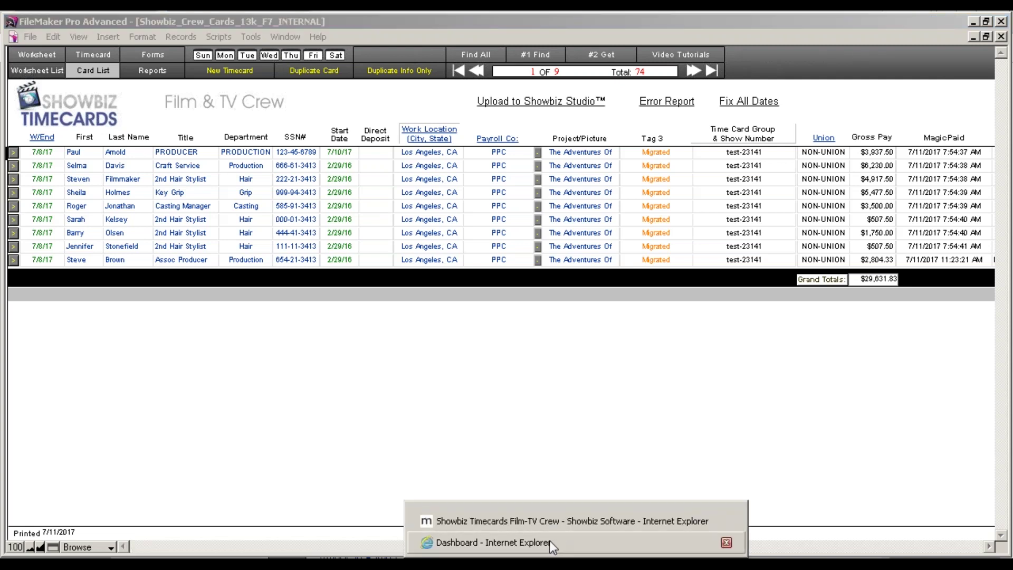
pyautogui.click(549, 542)
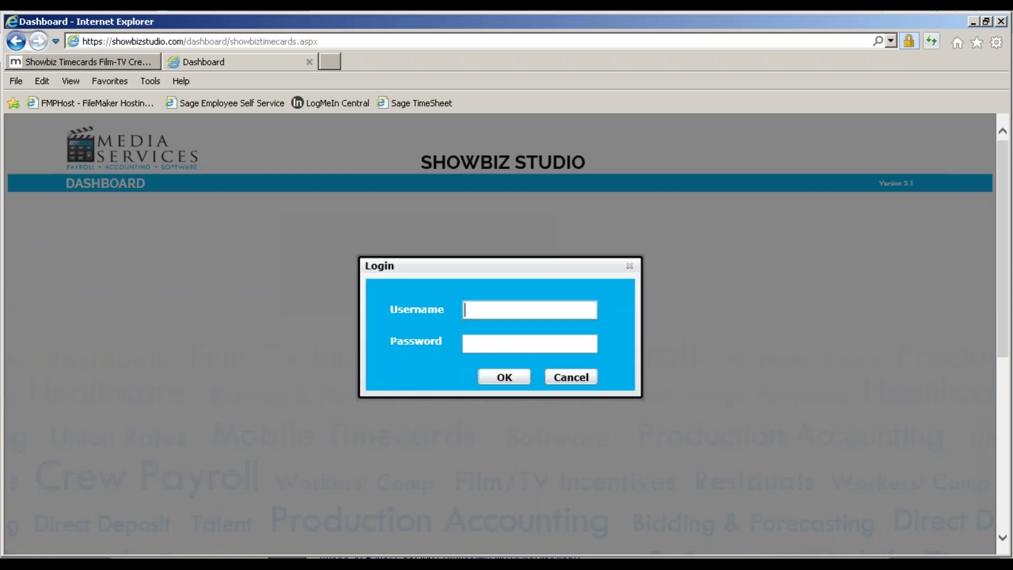
pyautogui.write('rogerwebuser')
pyautogui.press('Tab')
pyautogui.write('•••••••')
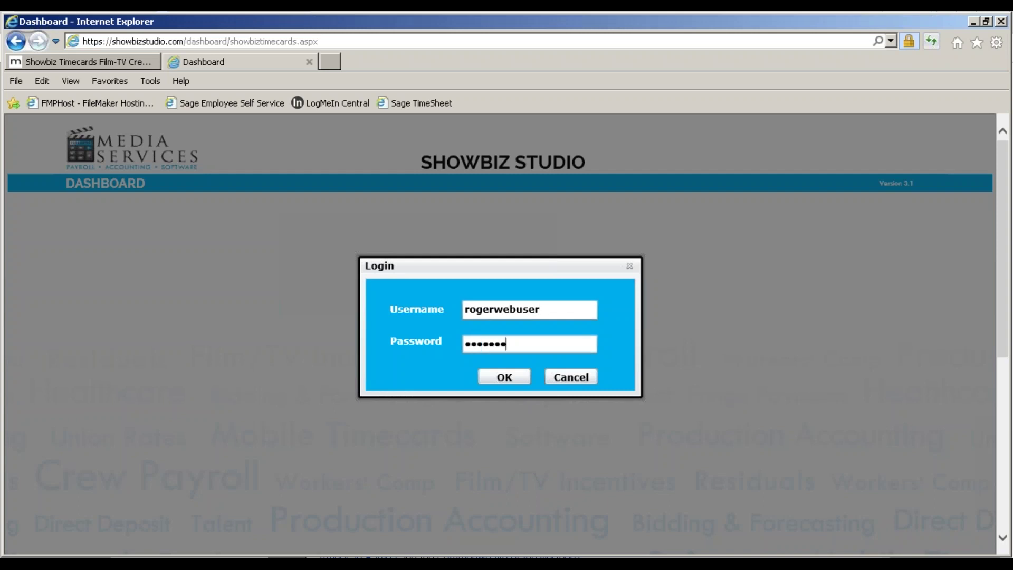
pyautogui.press('Return')
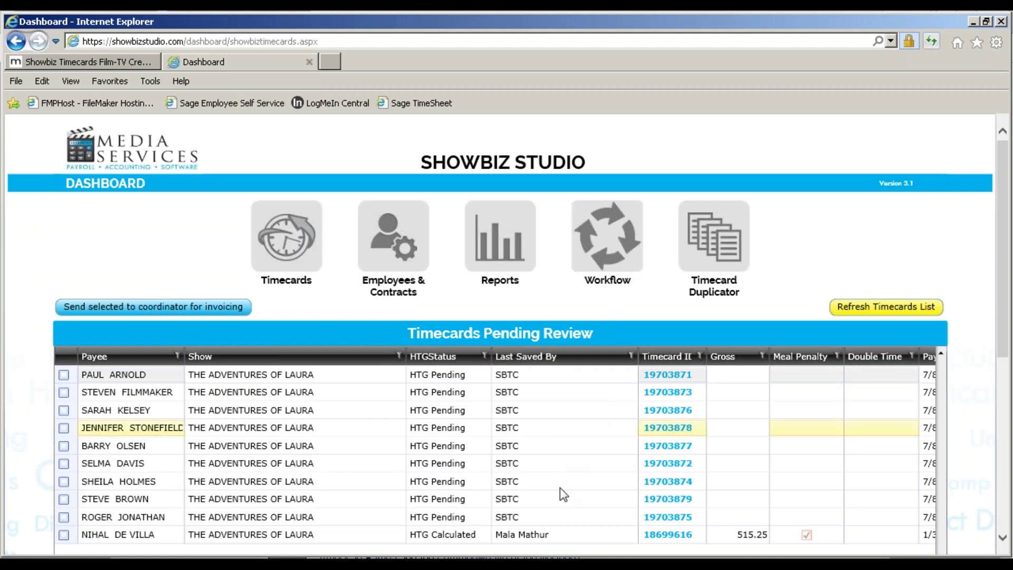
pyautogui.scroll(-1, 780, 435)
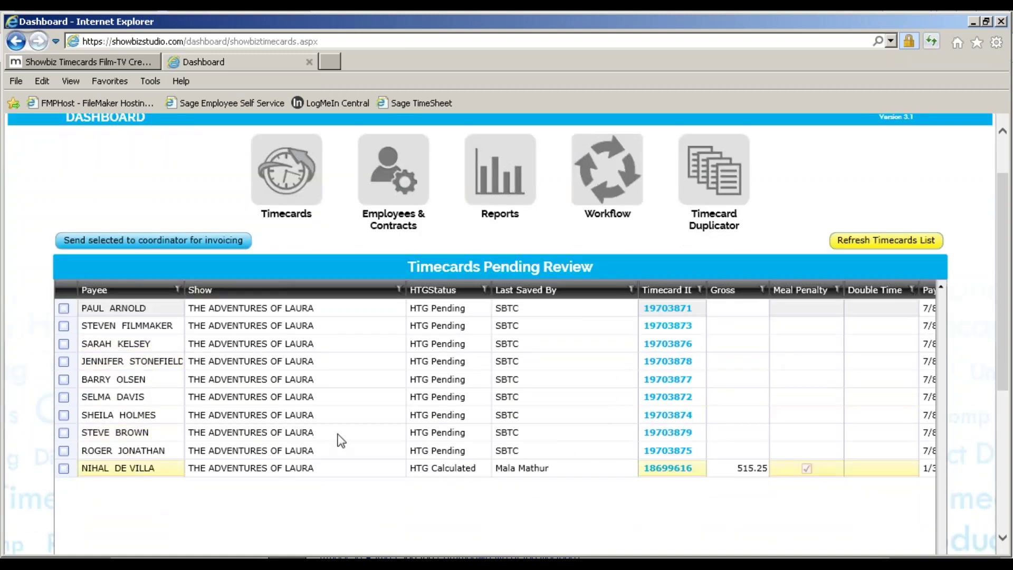
pyautogui.scroll(1, 632, 327)
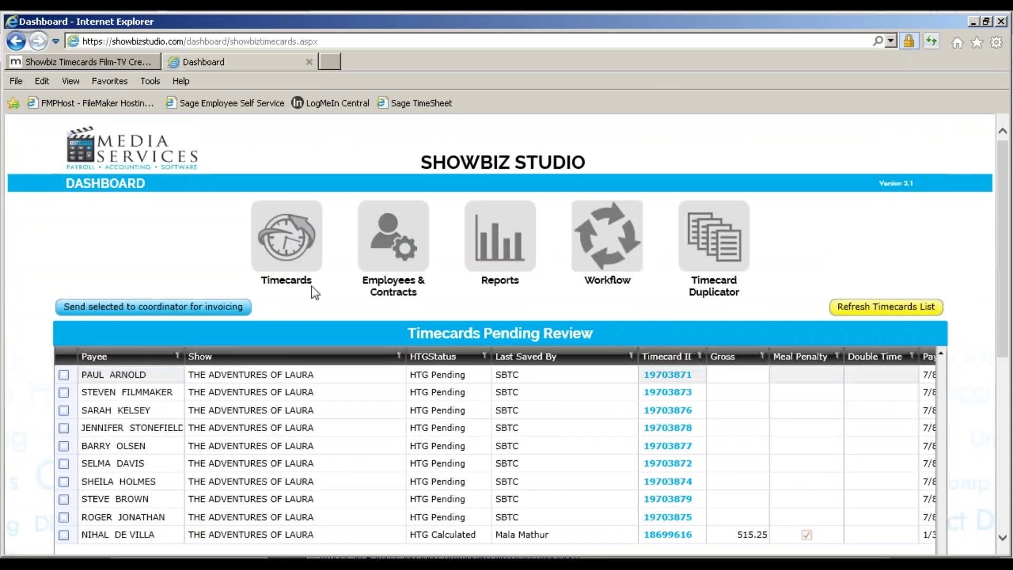
# In Timecards, select show 23141: THE ADVENTURES OF LAURA.
pyautogui.click(302, 240)
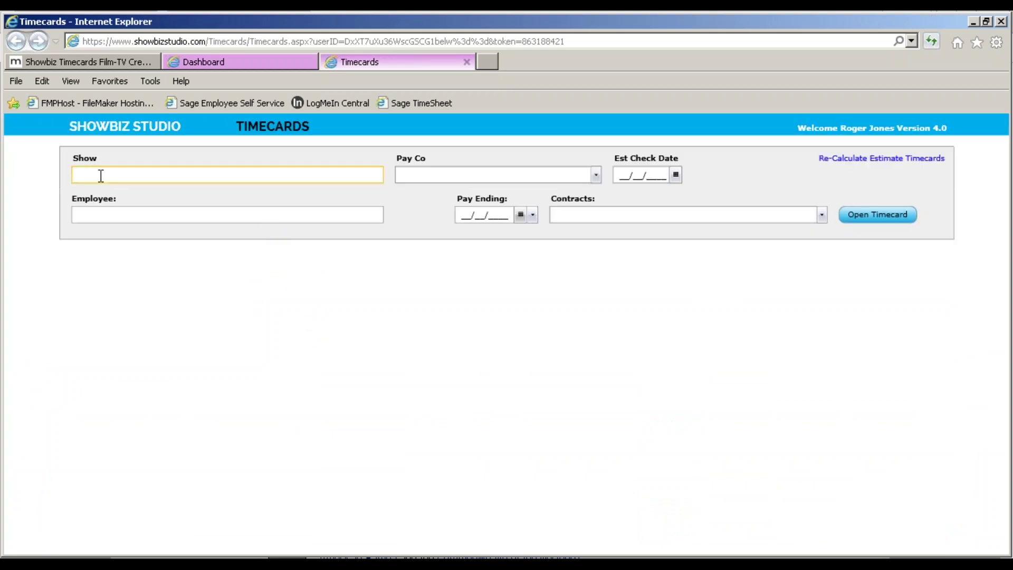
pyautogui.write('the')
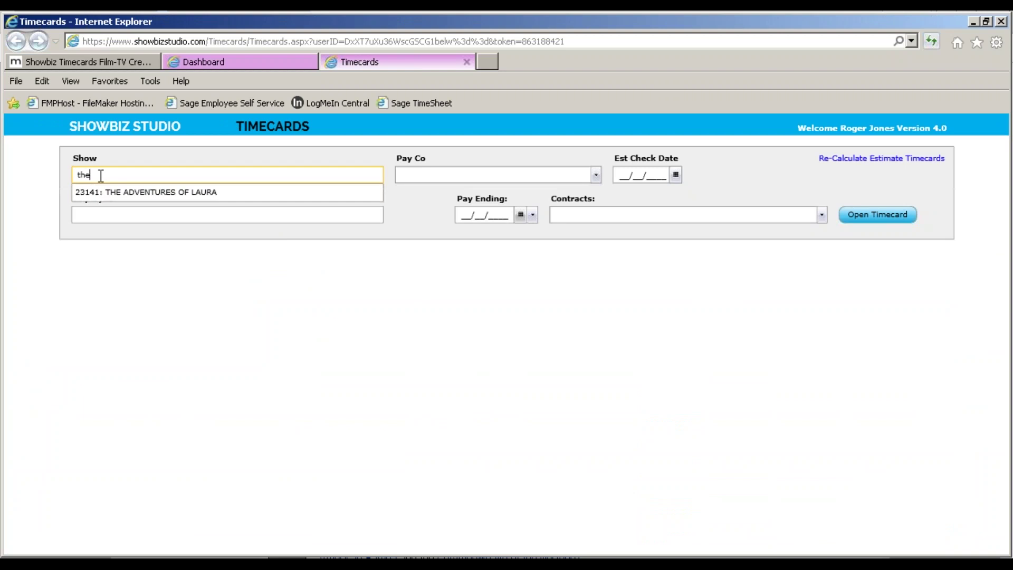
pyautogui.doubleClick(84, 177)
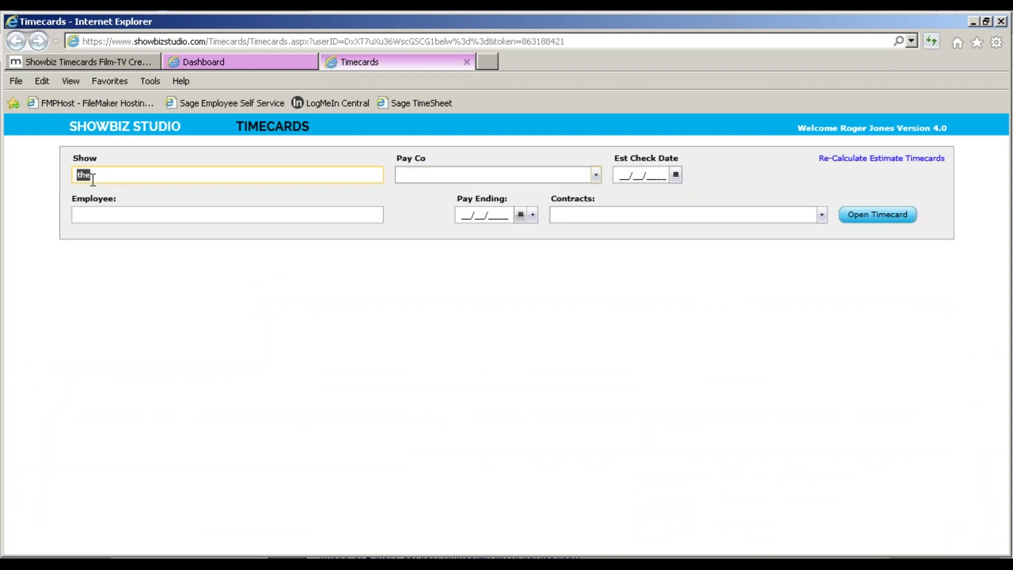
pyautogui.click(86, 180)
pyautogui.press('Left')
pyautogui.press('BackSpace')
pyautogui.press('BackSpace')
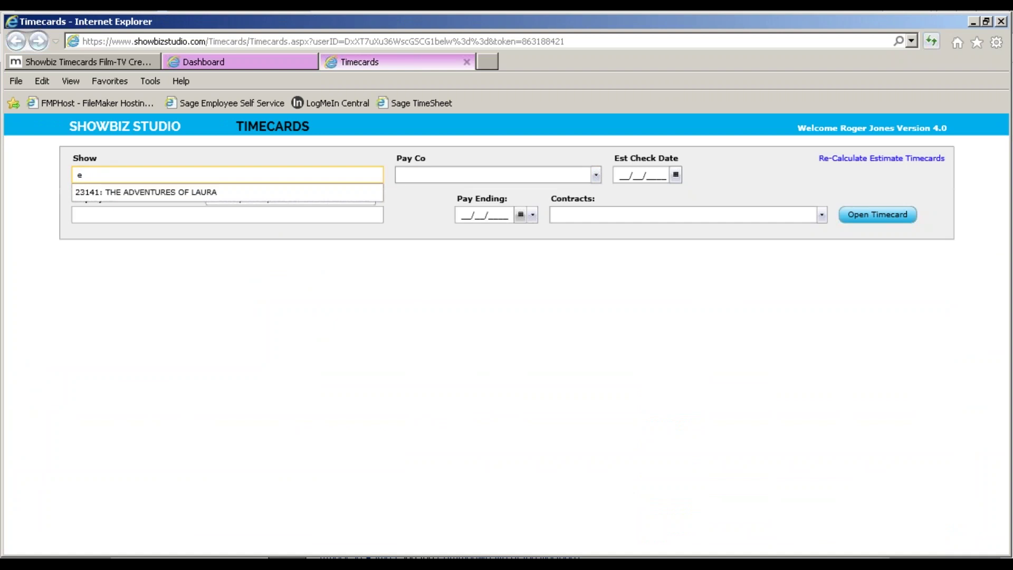
pyautogui.click(199, 193)
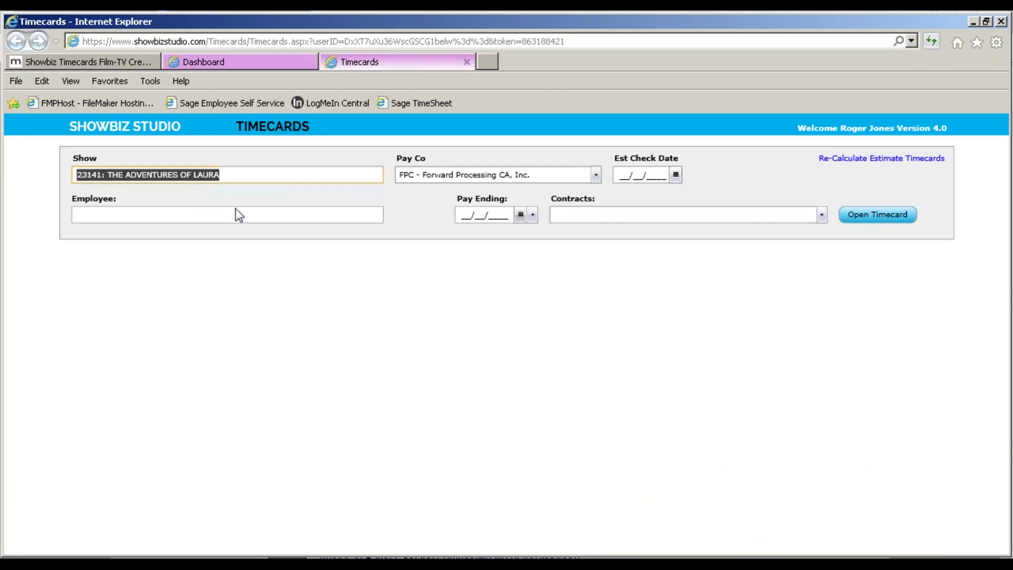
# Choose pay company PPC, the key grip employee and period ending 07/08/2017, and open the timecard.
pyautogui.click(587, 176)
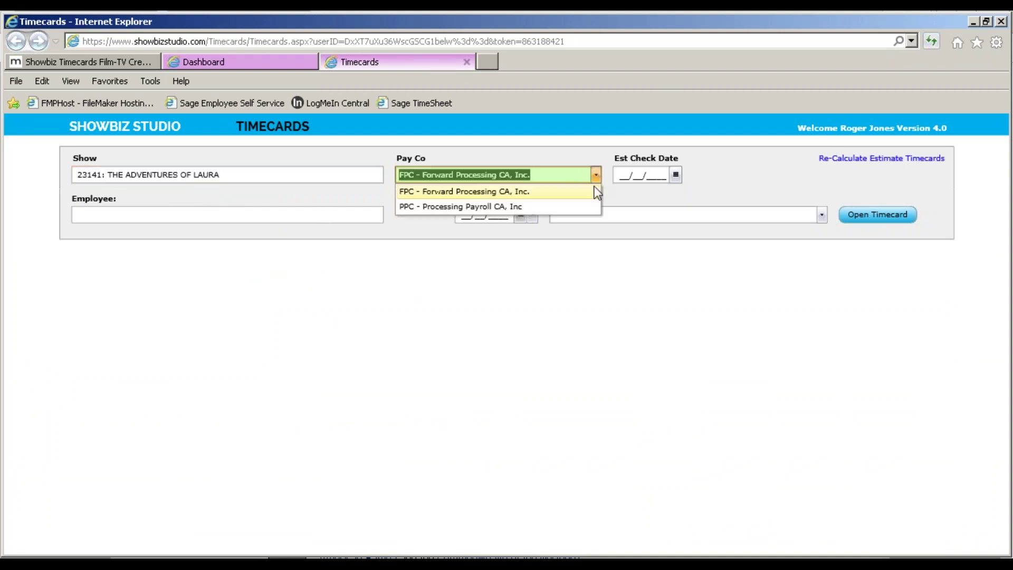
pyautogui.click(585, 207)
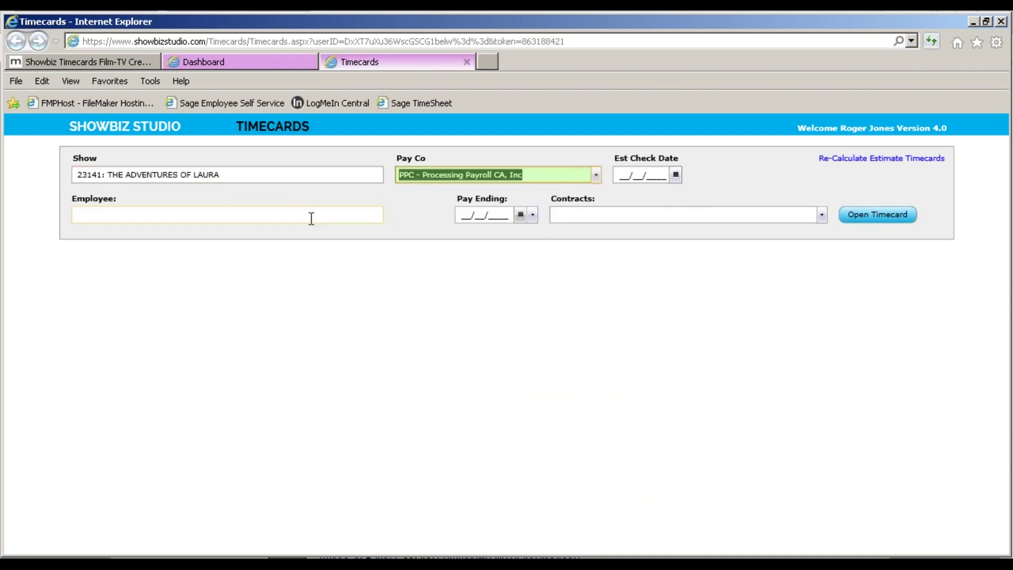
pyautogui.click(264, 217)
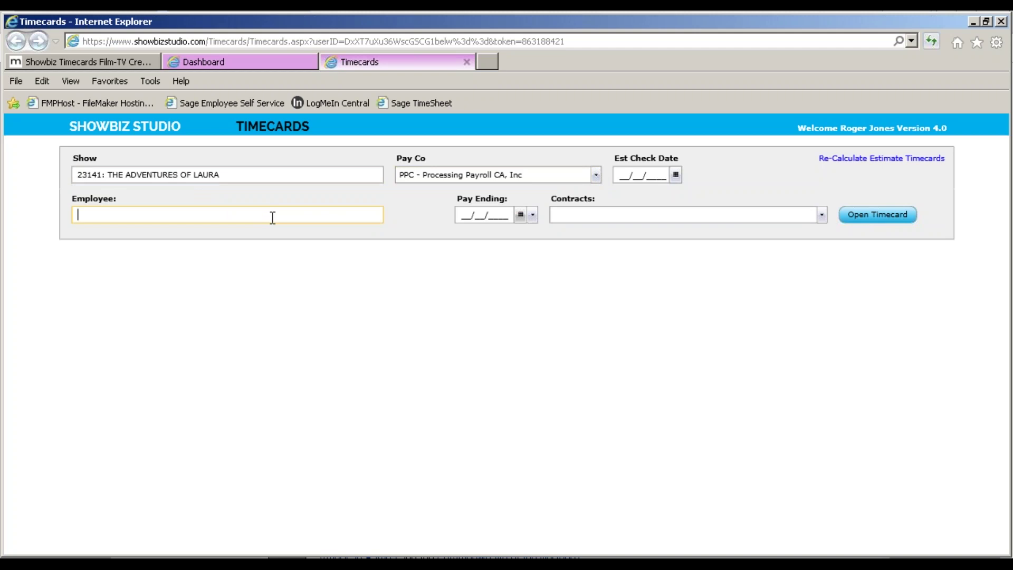
pyautogui.write('she')
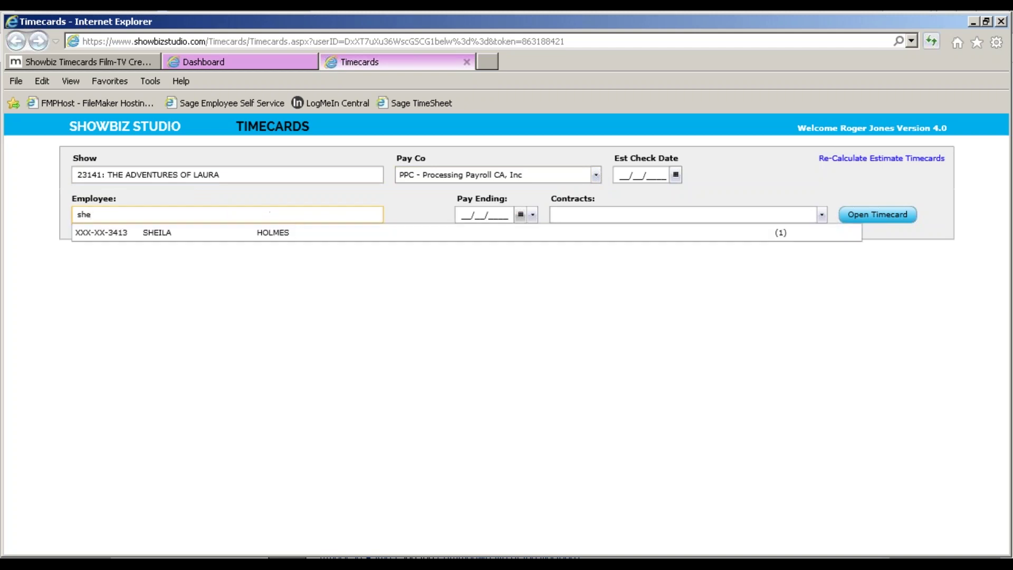
pyautogui.click(289, 232)
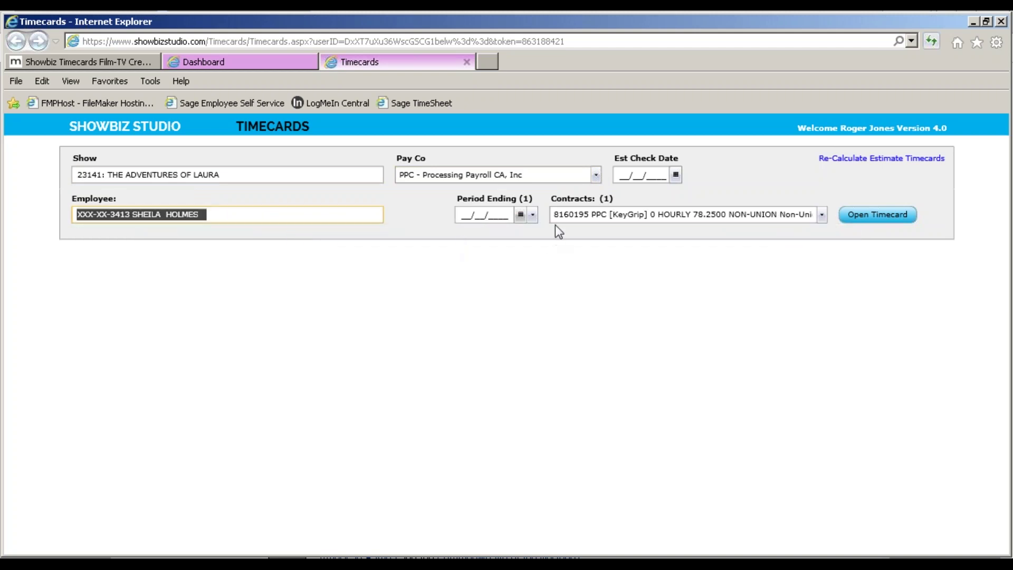
pyautogui.click(532, 216)
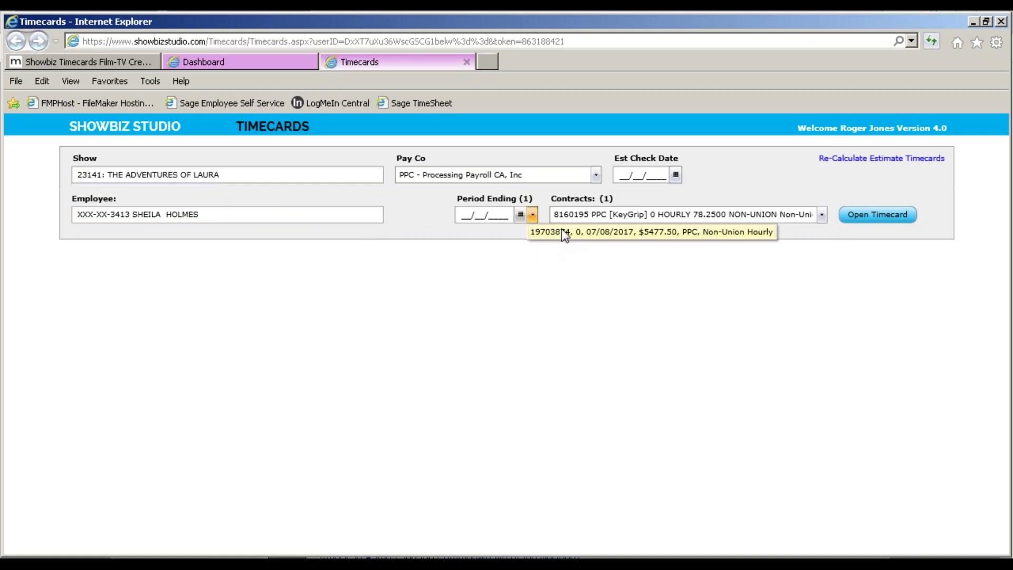
pyautogui.click(562, 232)
pyautogui.click(858, 215)
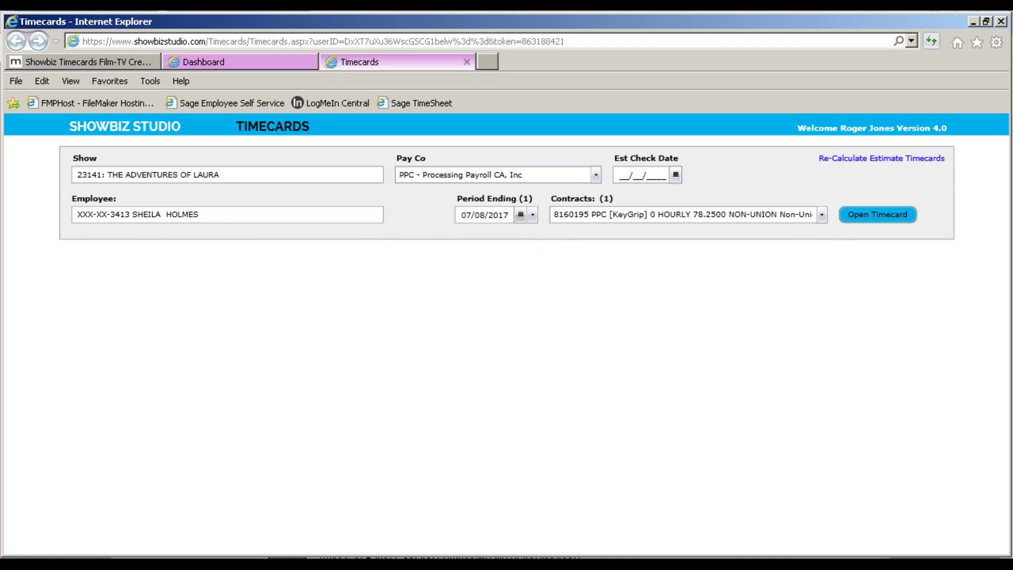
# Scroll down to review the Summary by PayCode: five 12-hour days totalling $5,477.50 gross.
pyautogui.scroll(-2, 765, 379)
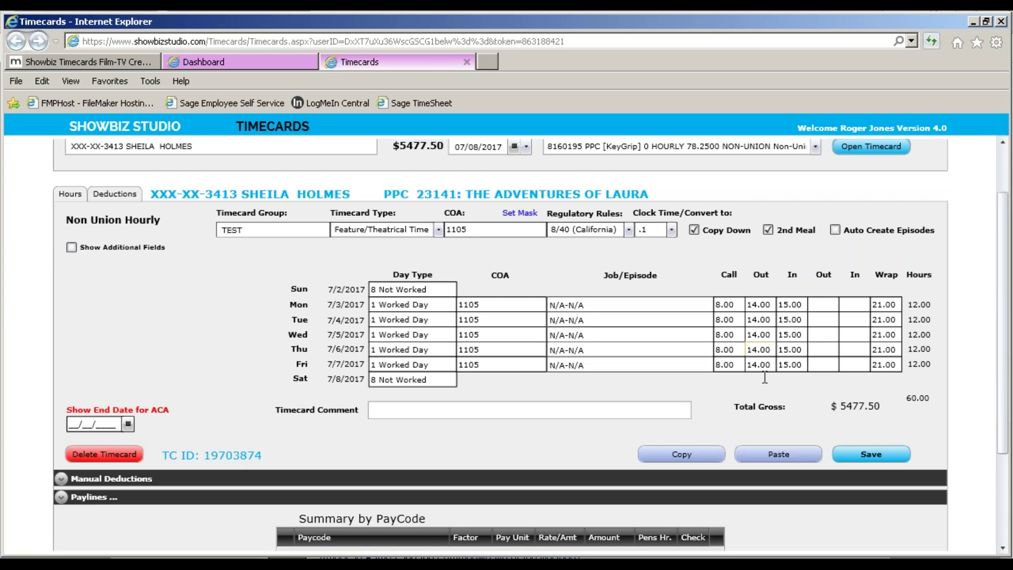
pyautogui.scroll(-2, 765, 377)
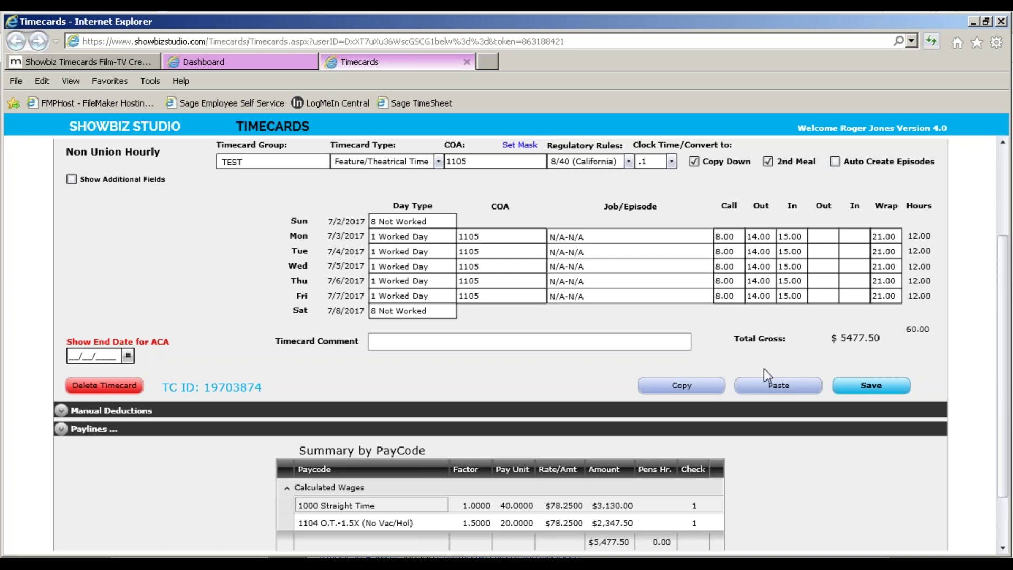
pyautogui.click(991, 42)
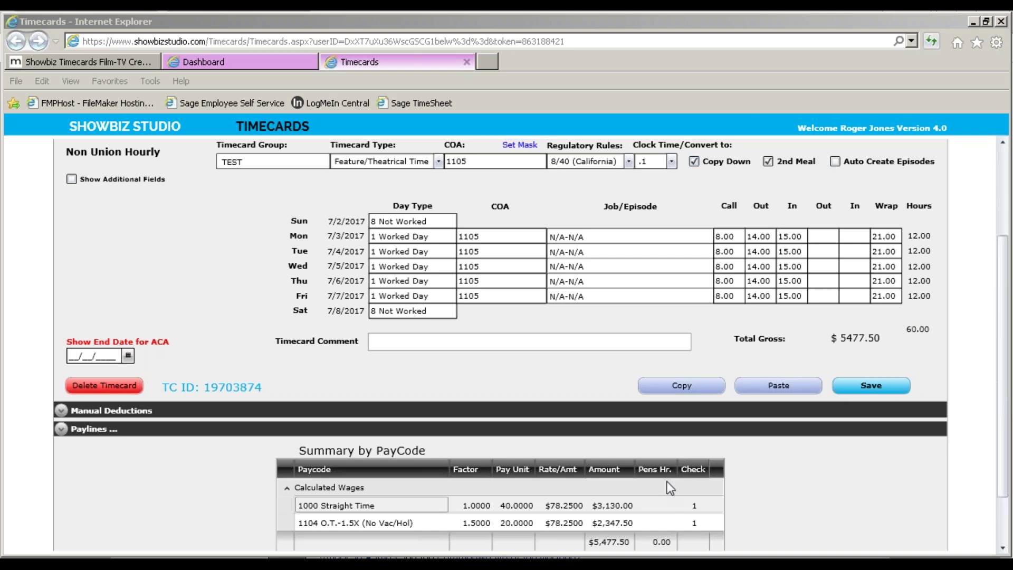
pyautogui.moveTo(629, 565)
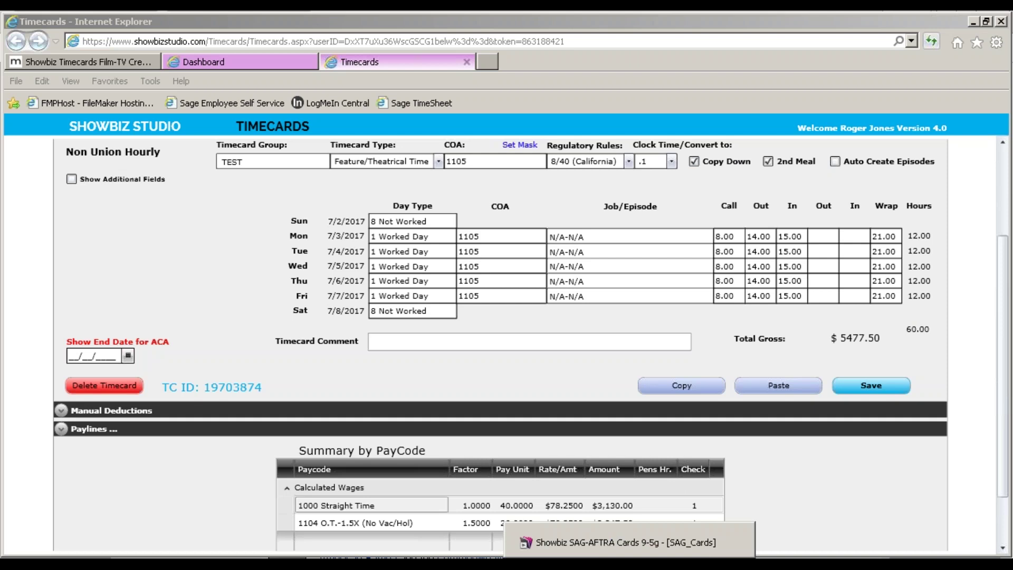
# In SAG-AFTRA Cards, enter 1922 as the SAG Features Money Break Schedule A rate and begin editing Schedule Break.
pyautogui.click(628, 542)
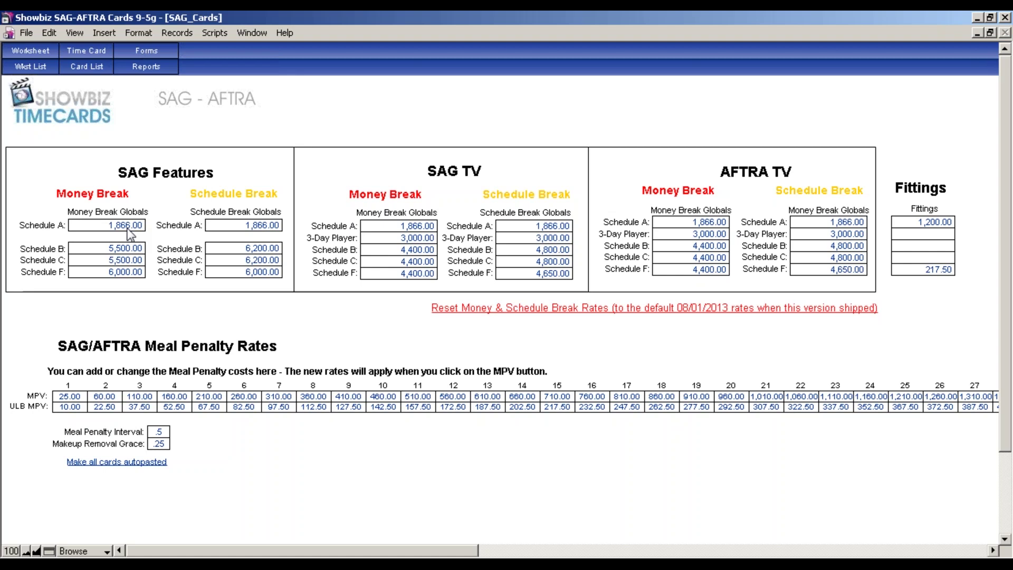
pyautogui.click(127, 225)
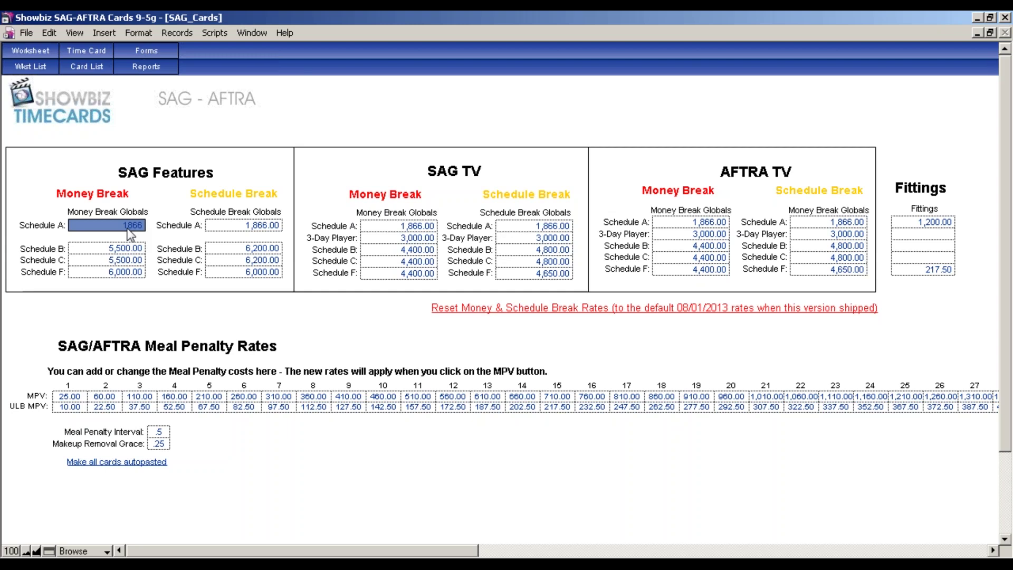
pyautogui.write('1922')
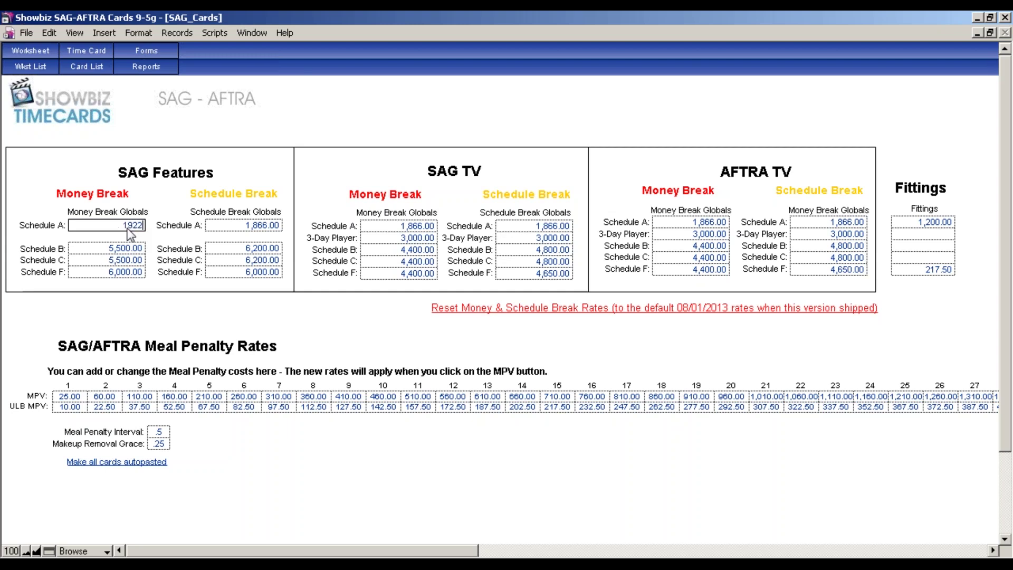
pyautogui.click(262, 226)
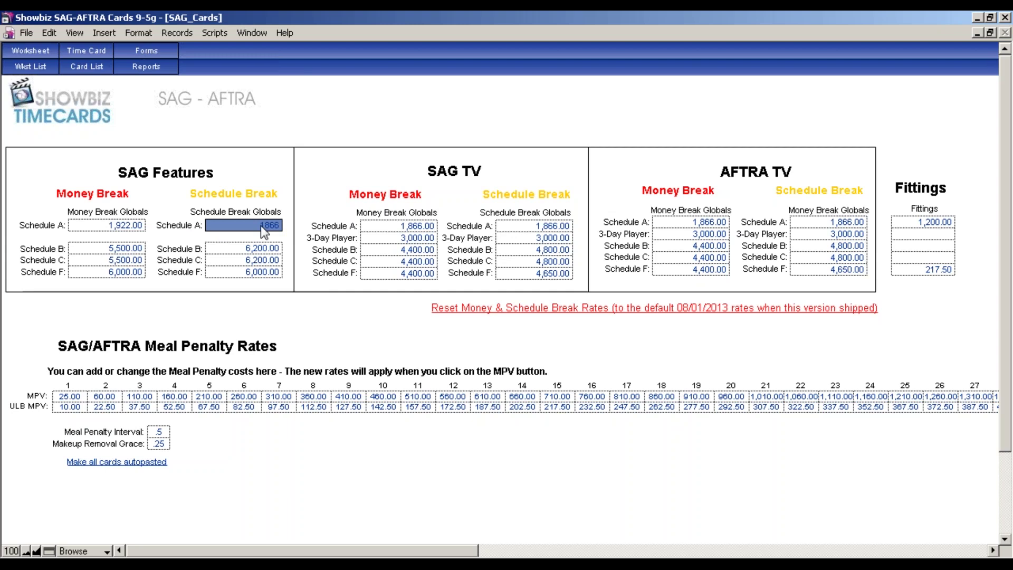
pyautogui.write('1922')
pyautogui.click(54, 53)
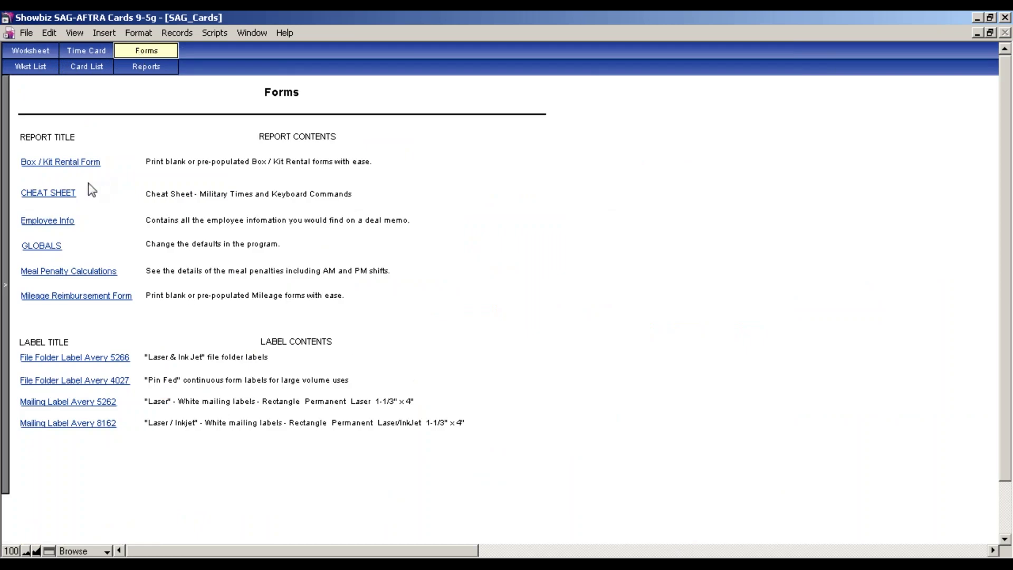
# On the GLOBALS break rates page, set both Money Break and Schedule Break Schedule A rates to 1,912.00.
pyautogui.click(52, 247)
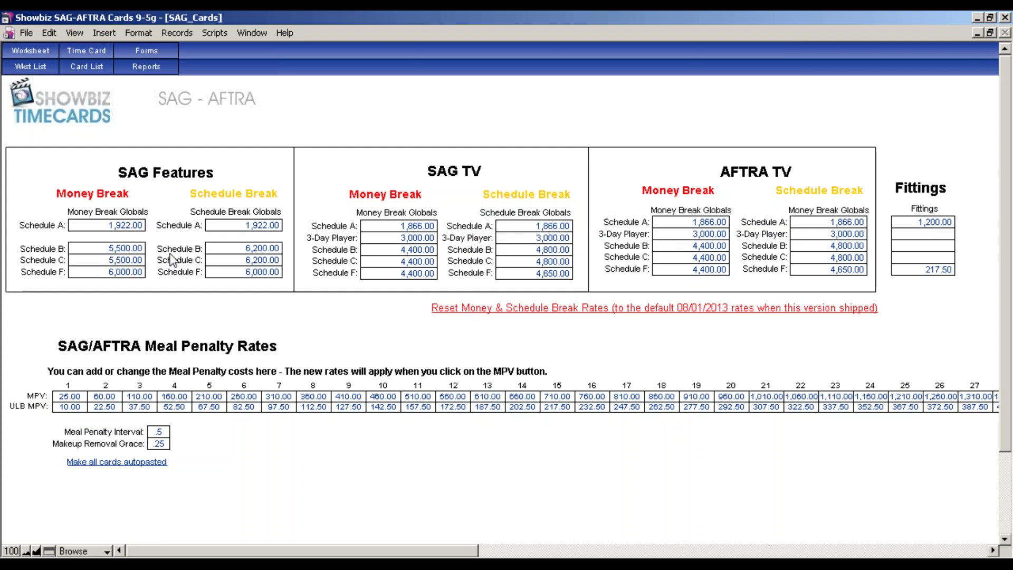
pyautogui.click(132, 227)
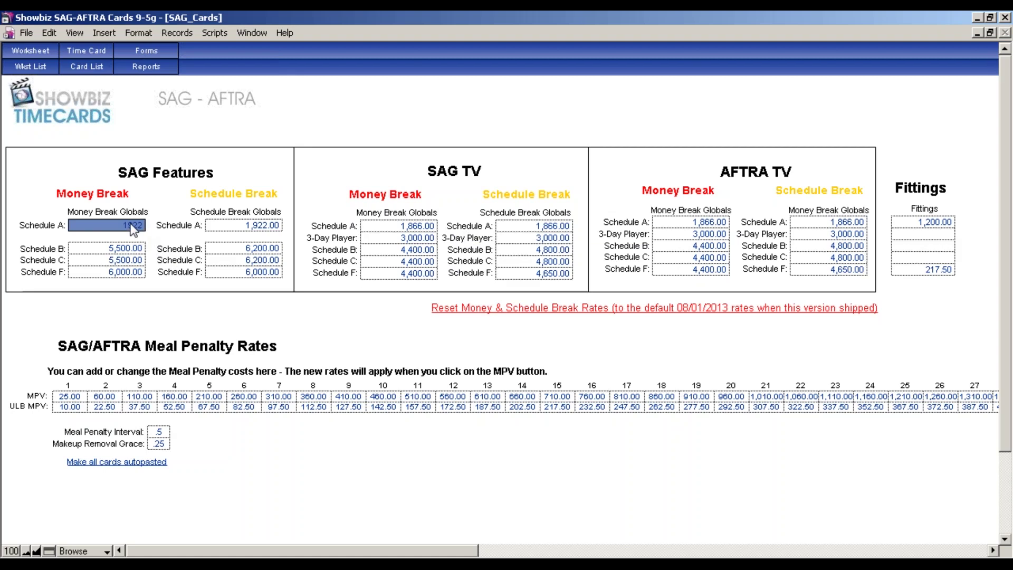
pyautogui.write('1912')
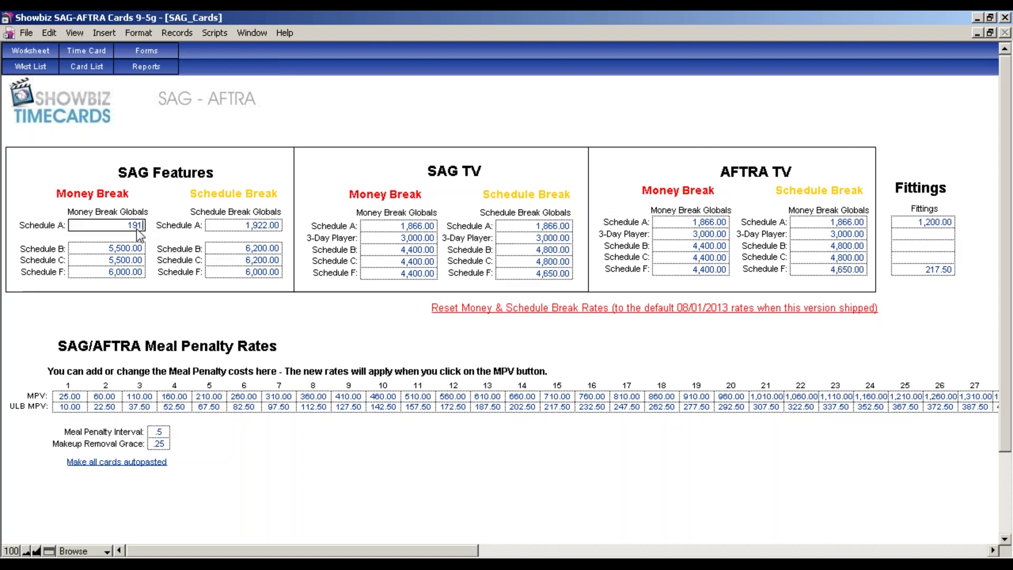
pyautogui.click(251, 228)
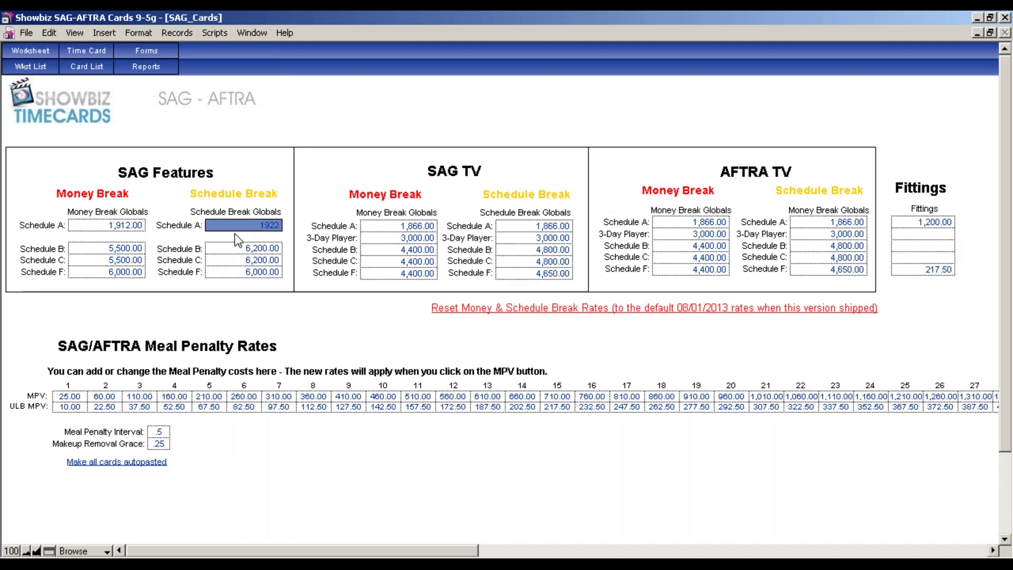
pyautogui.write('19')
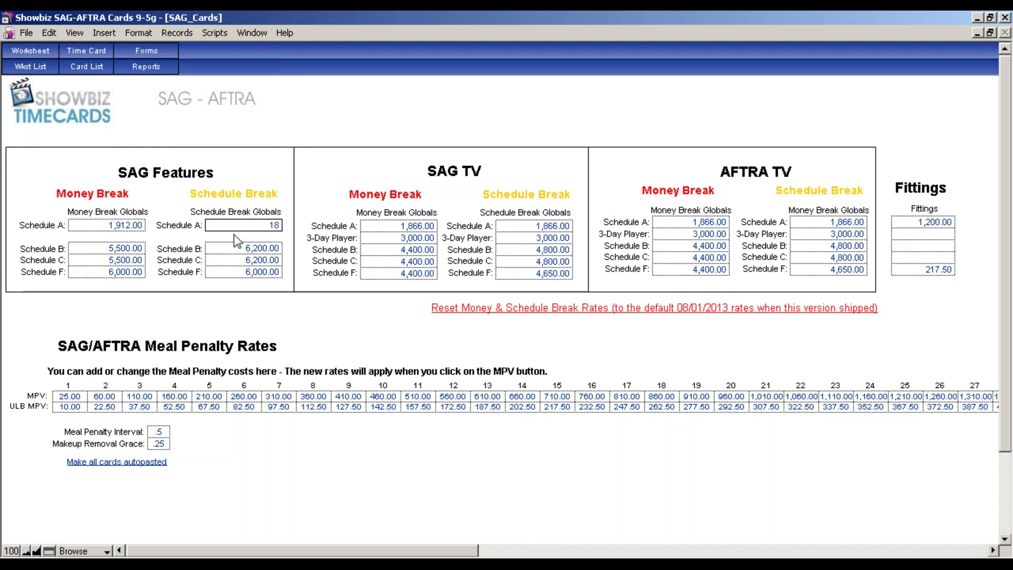
pyautogui.write('12')
pyautogui.click(290, 153)
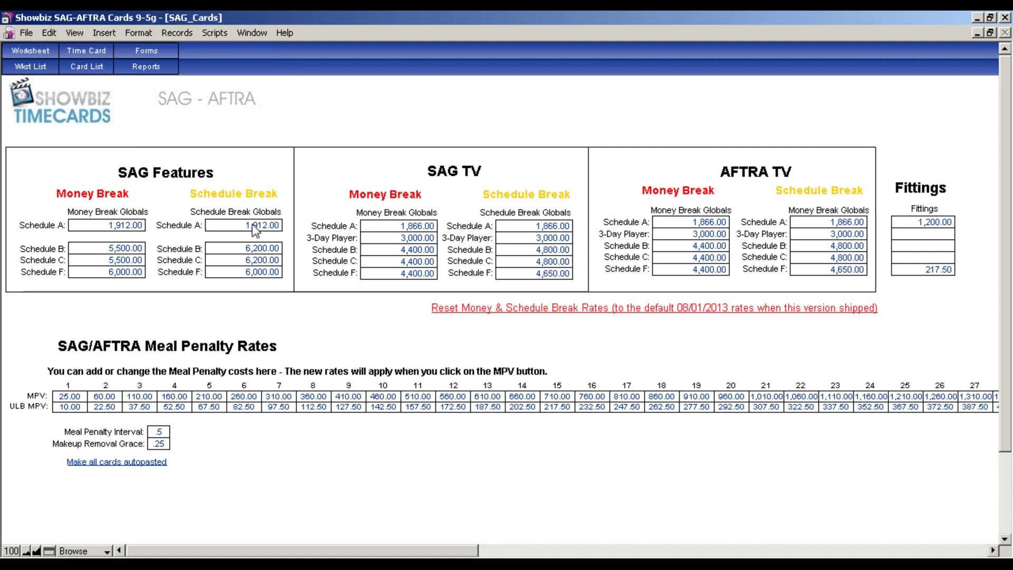
# Return to the Worksheet layout showing the Surfer's Paradise SAG timecard, record 1 of 88.
pyautogui.click(45, 53)
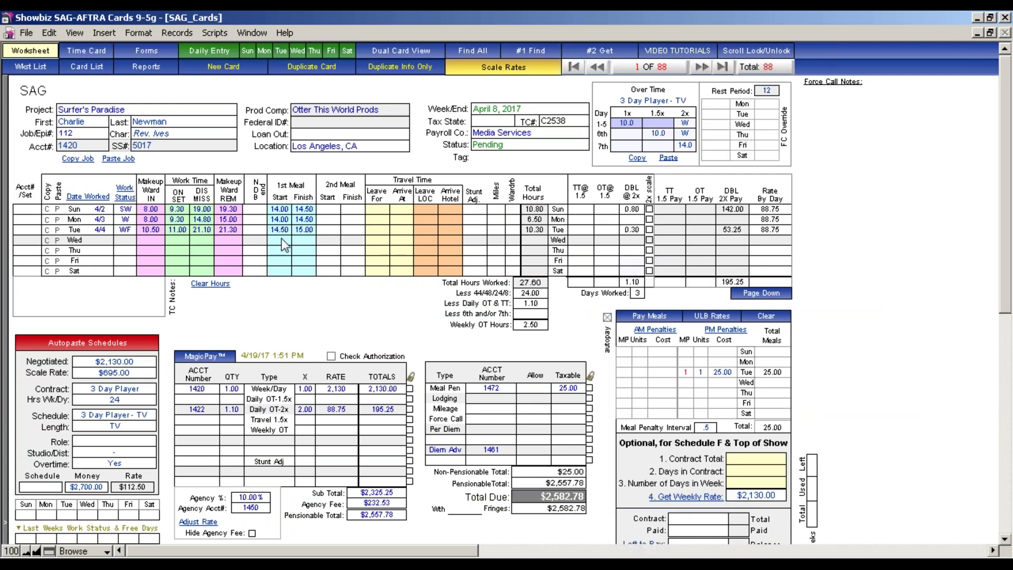
pyautogui.click(17, 69)
pyautogui.click(87, 67)
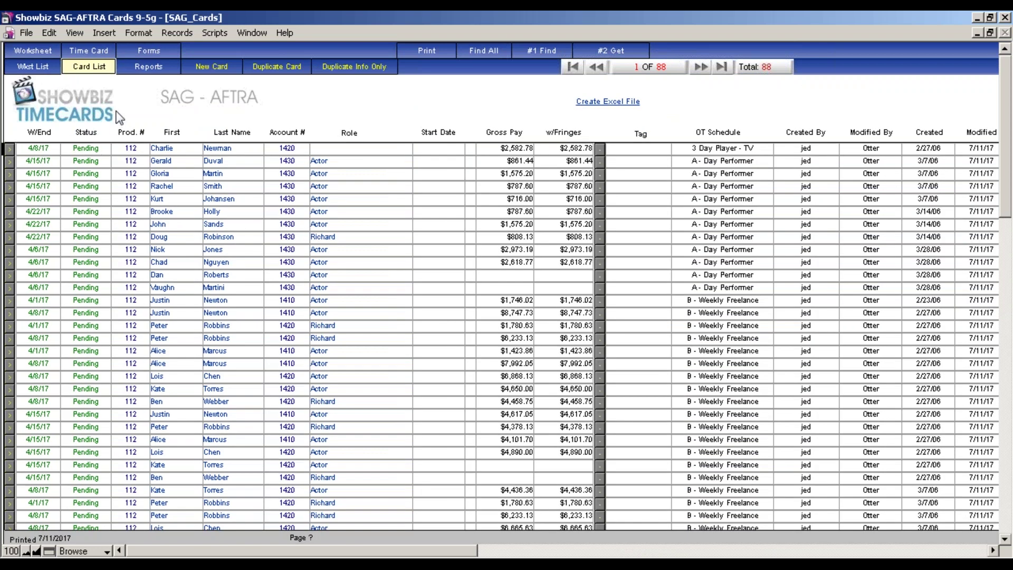
pyautogui.click(32, 53)
pyautogui.click(86, 51)
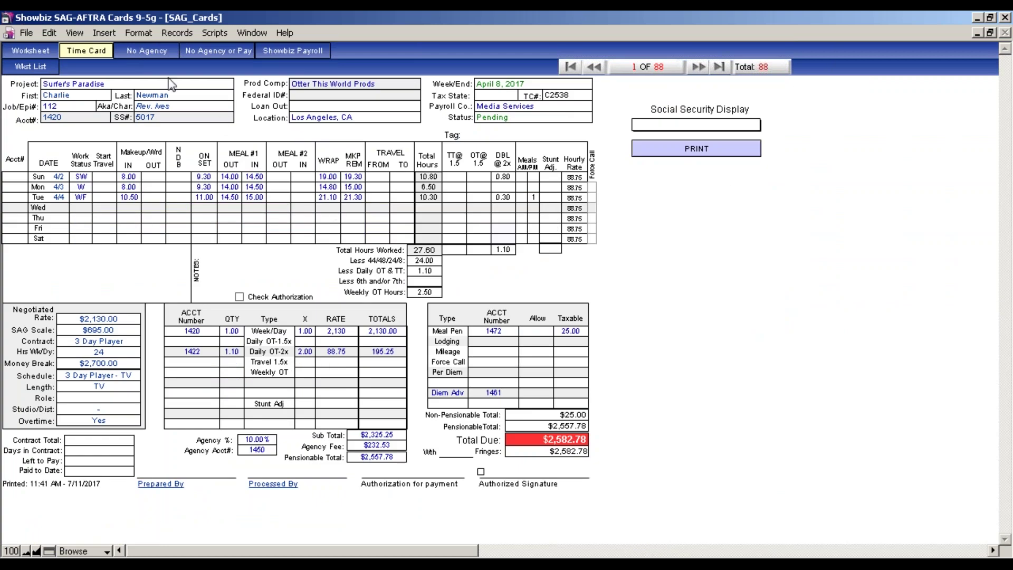
pyautogui.click(14, 51)
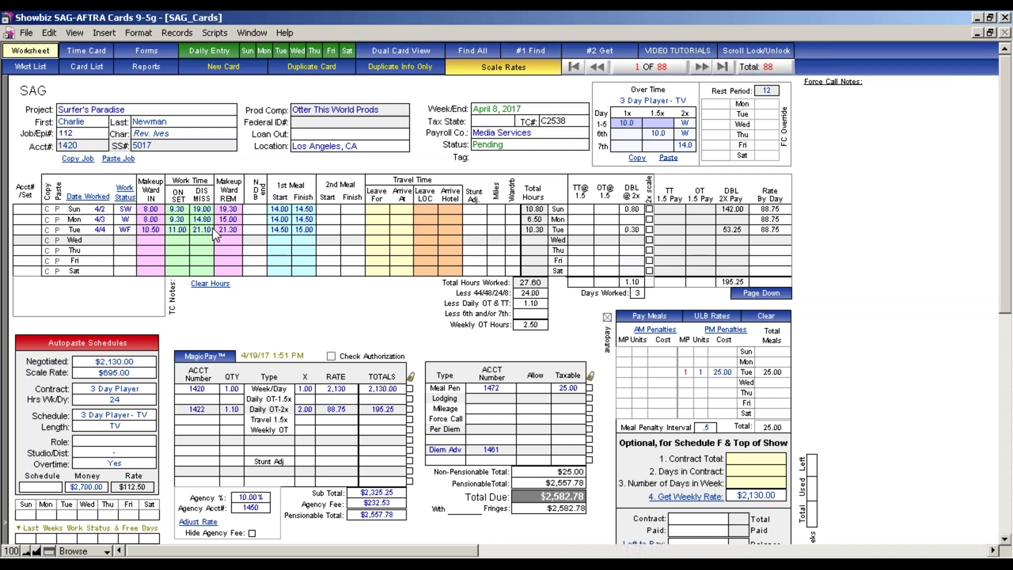
pyautogui.click(151, 209)
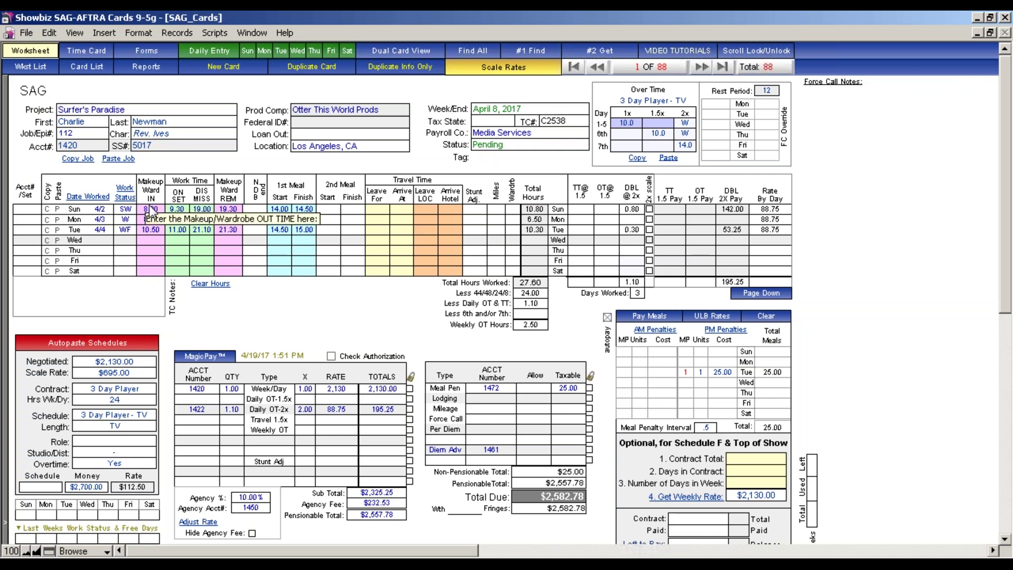
pyautogui.click(174, 209)
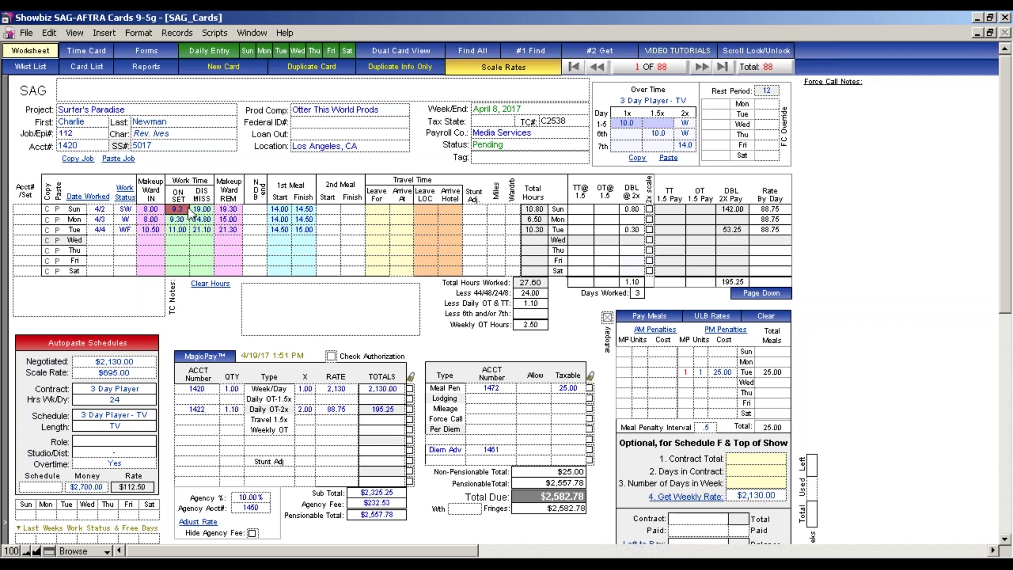
pyautogui.click(196, 209)
pyautogui.click(219, 210)
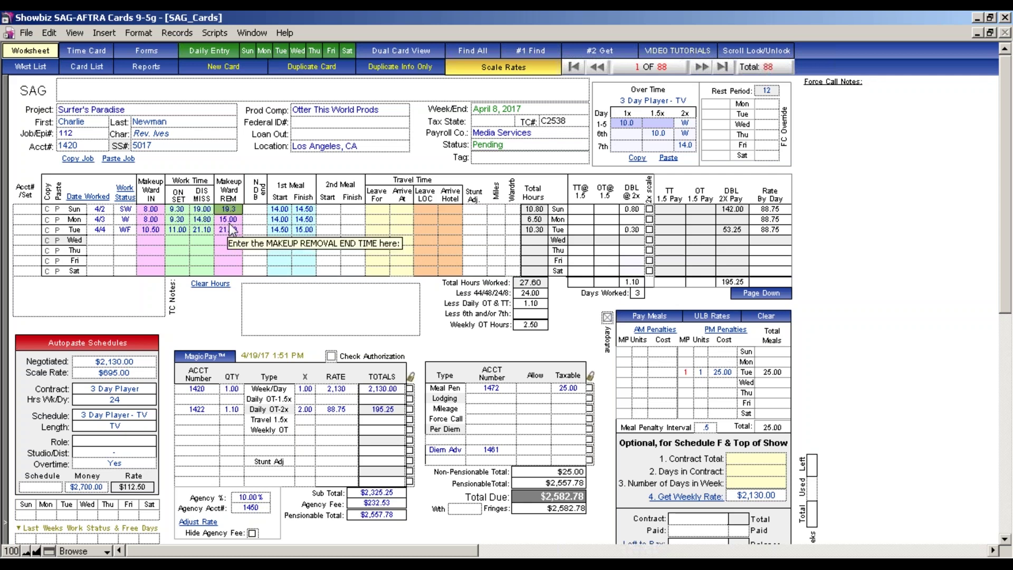
pyautogui.press('Tab')
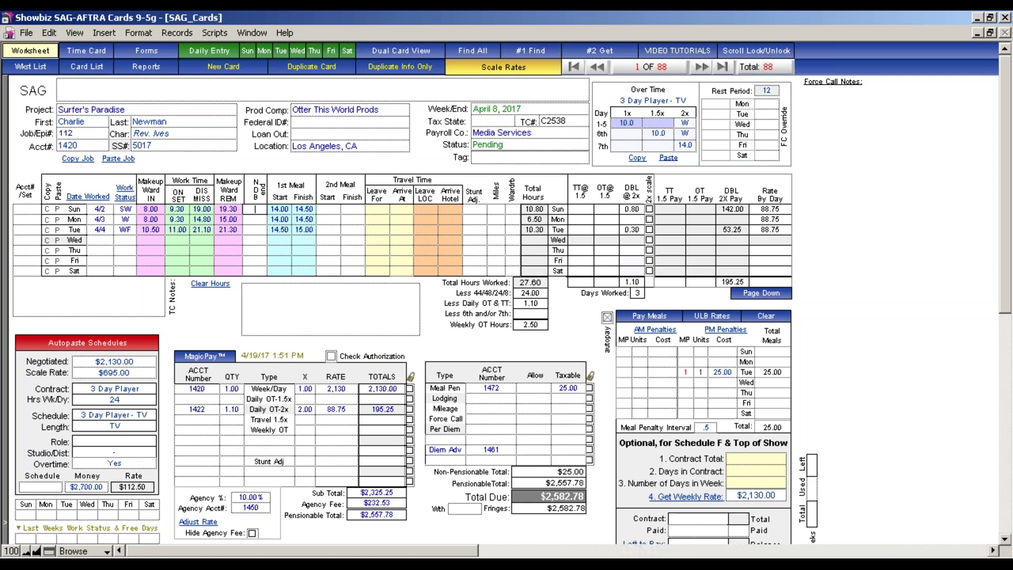
pyautogui.press('Tab')
pyautogui.press('Tab')
pyautogui.press('Tab')
pyautogui.press('Tab')
pyautogui.press('Tab')
pyautogui.press('Tab')
pyautogui.click(596, 329)
pyautogui.scroll(-1, 429, 283)
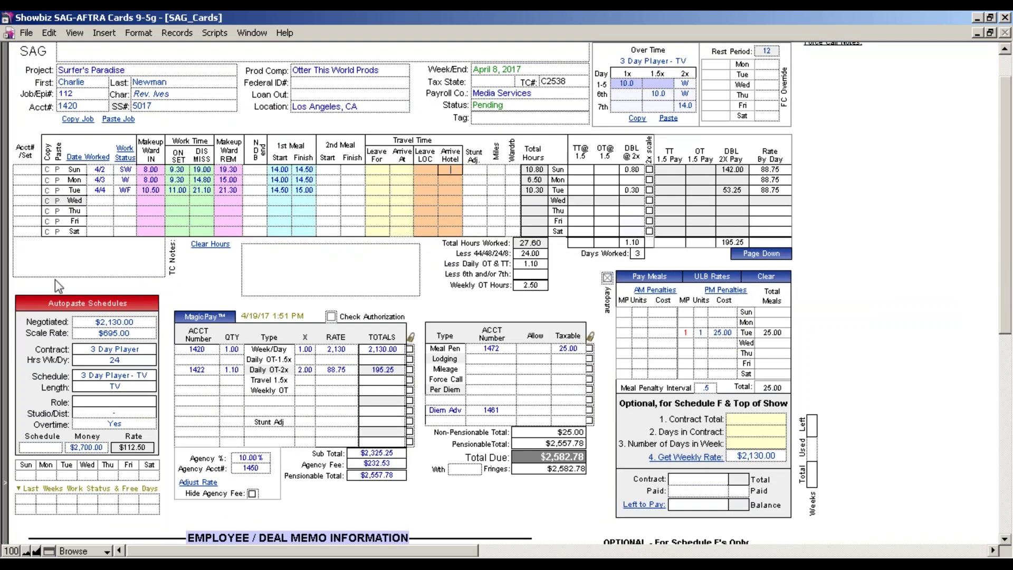
# Apply the B: TV - Studio autopaste schedule to the Surfer's Paradise card and return to the worksheet.
pyautogui.click(111, 306)
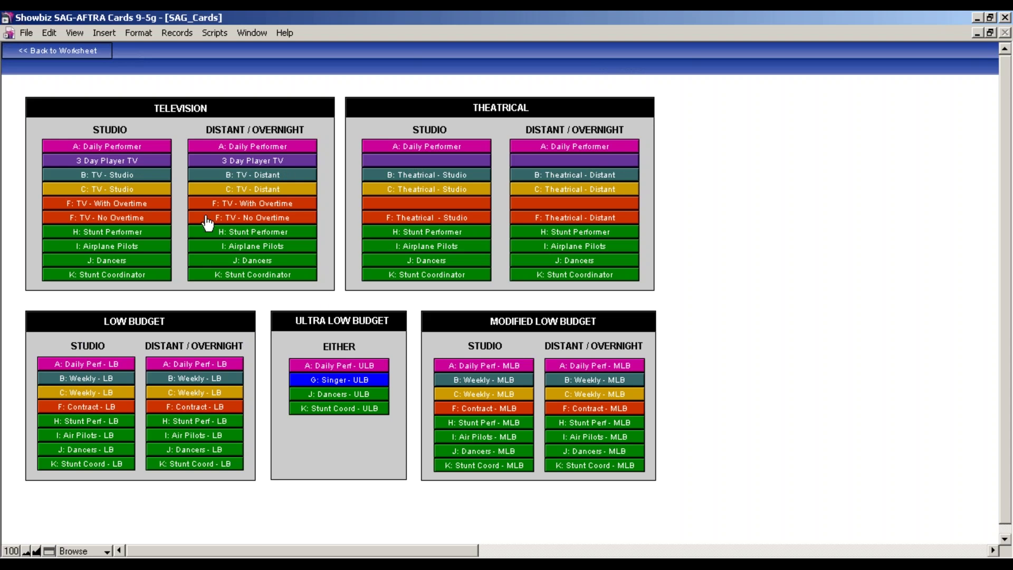
pyautogui.click(124, 176)
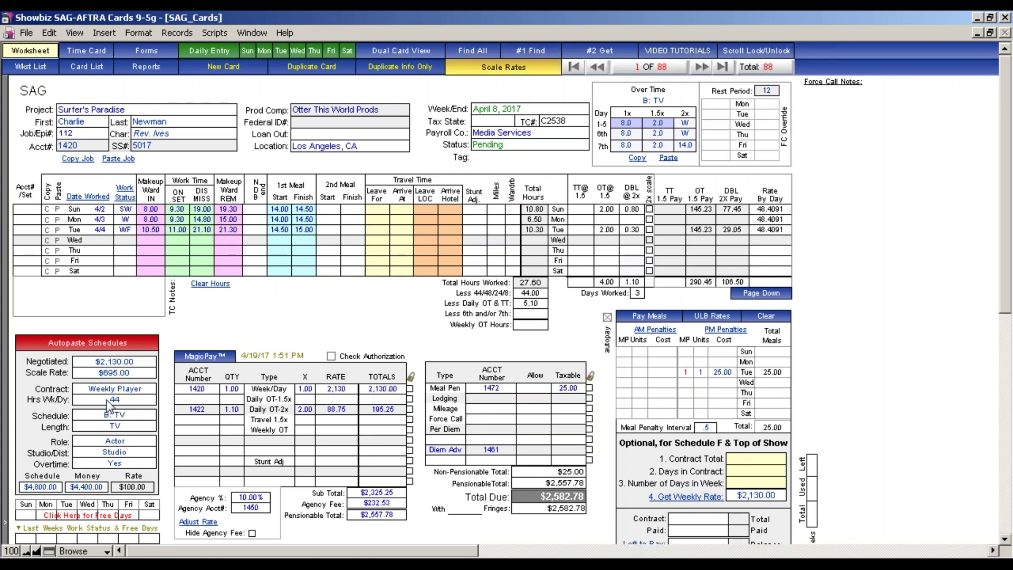
pyautogui.click(151, 346)
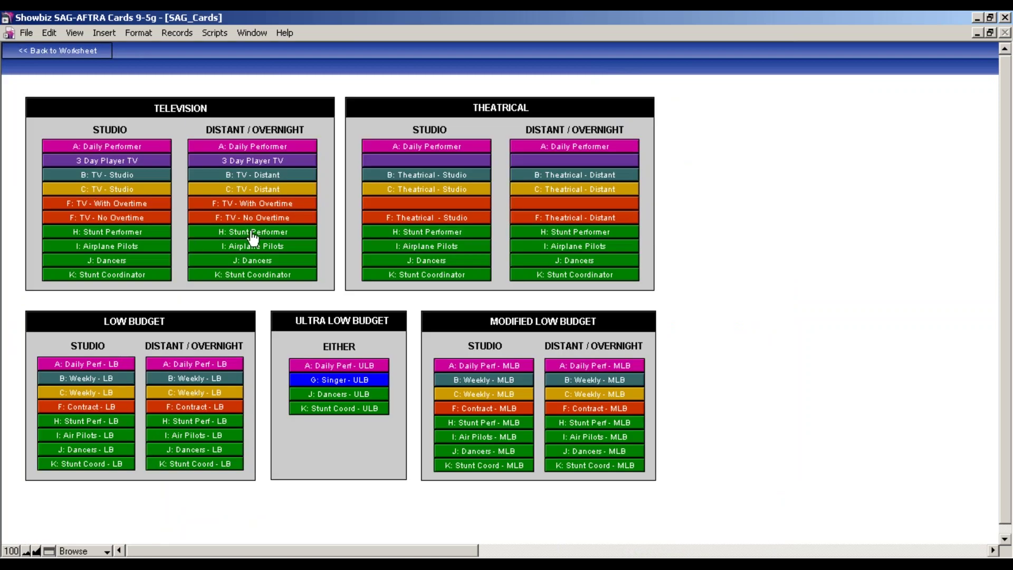
pyautogui.click(226, 160)
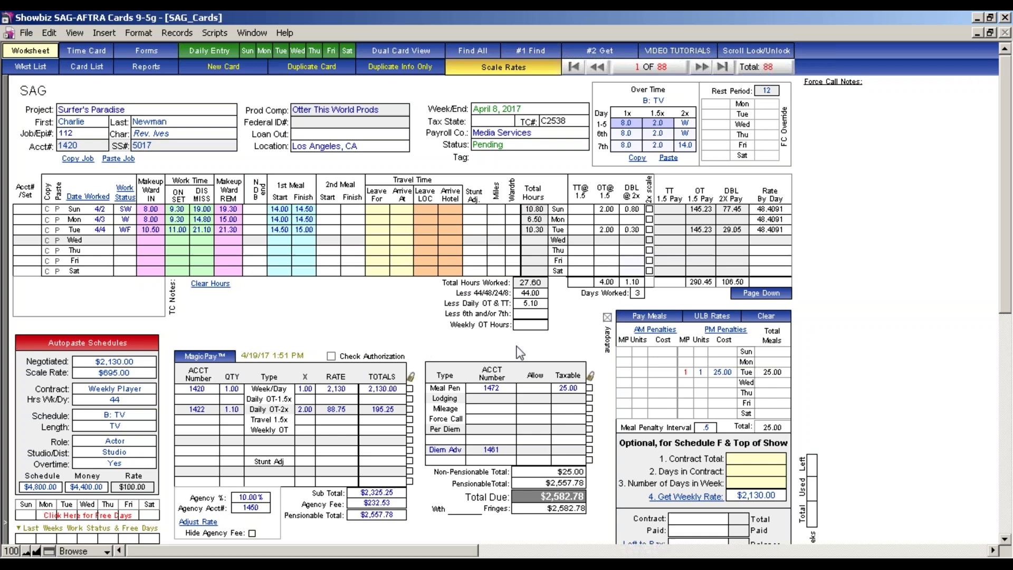
# From the Wkst List, open the first F - Contract, Multi-Part card dated 4/1/2017.
pyautogui.click(33, 67)
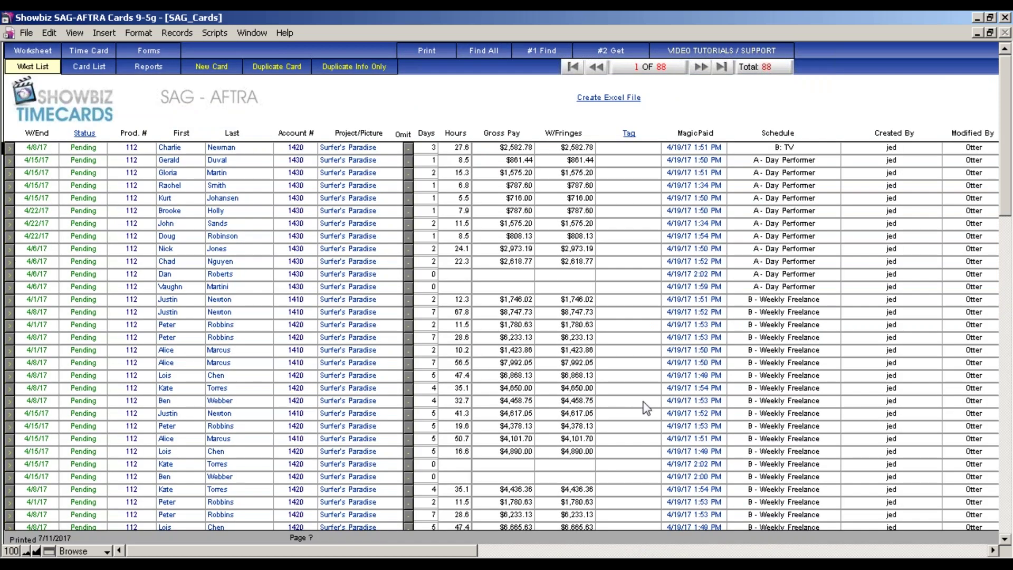
pyautogui.scroll(-15, 647, 408)
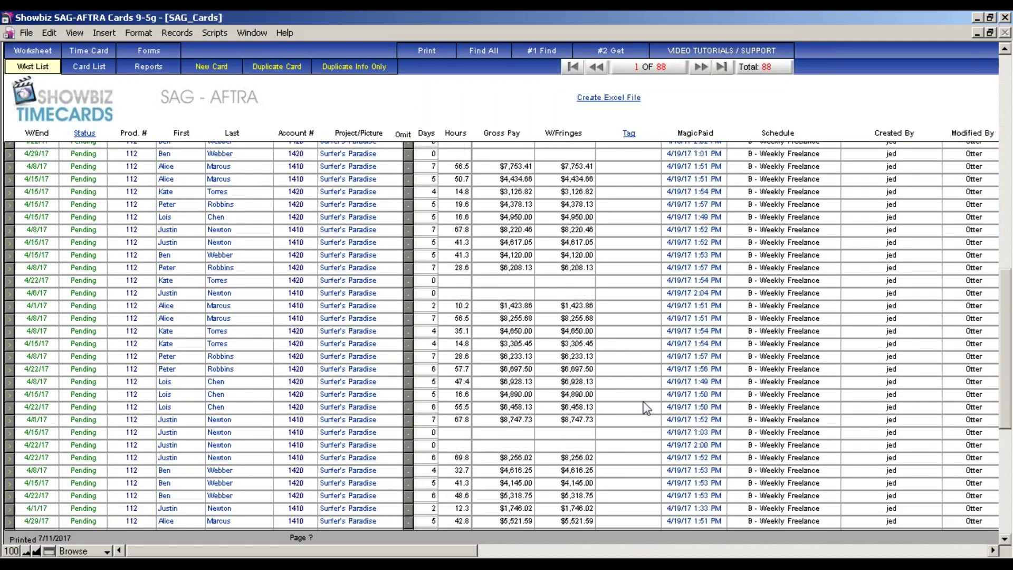
pyautogui.scroll(-1, 647, 408)
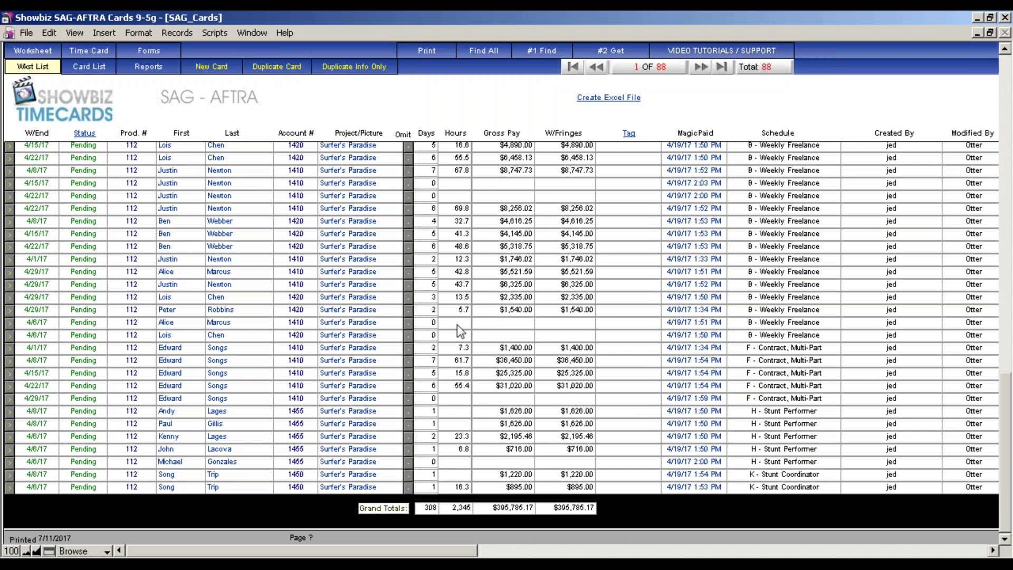
pyautogui.click(10, 347)
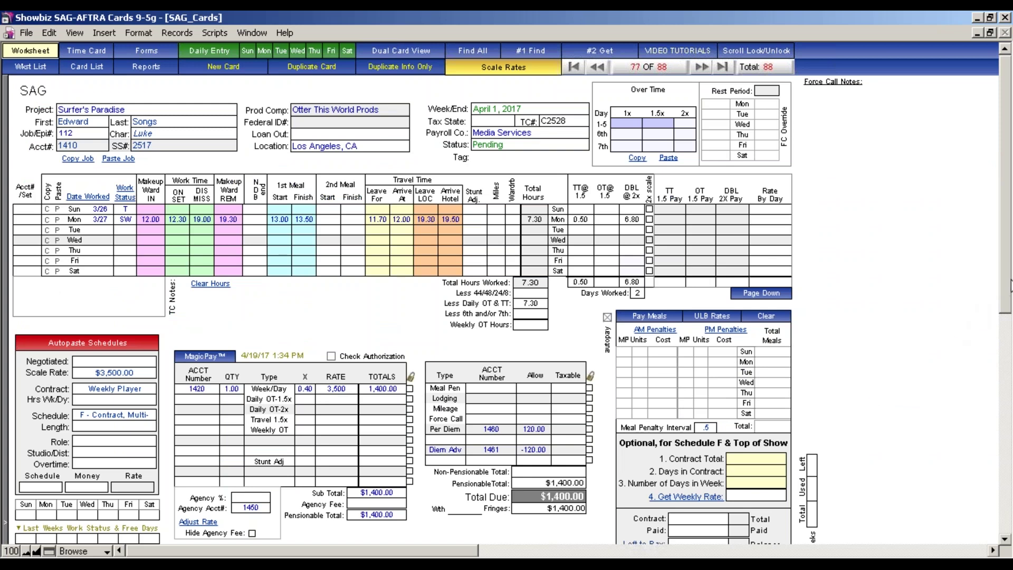
pyautogui.moveTo(1009, 286); pyautogui.dragTo(1009, 314)
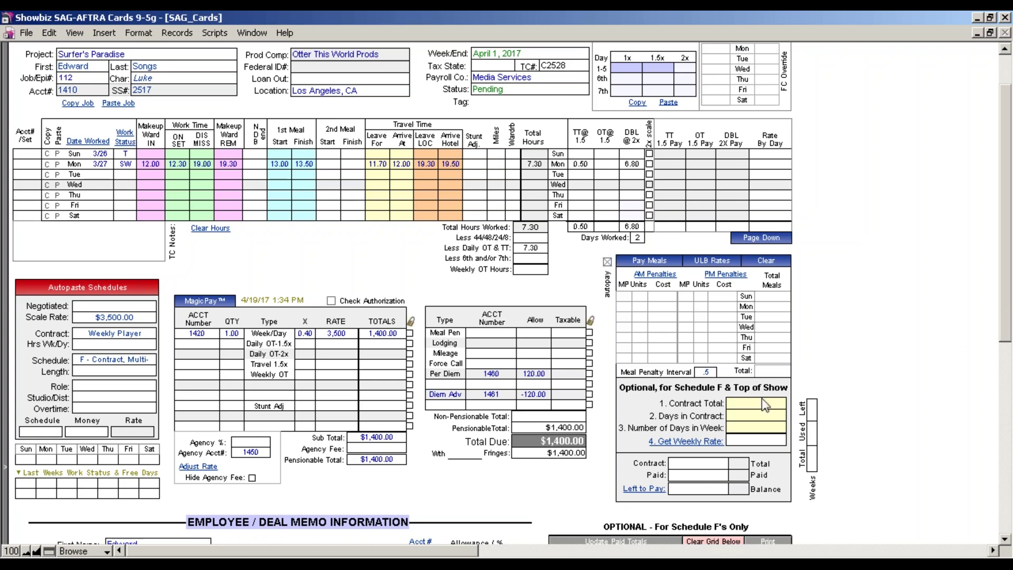
# Enter a 150,000 contract total, 8 days in contract and 5 days in the week.
pyautogui.moveTo(738, 407)
pyautogui.click(743, 407)
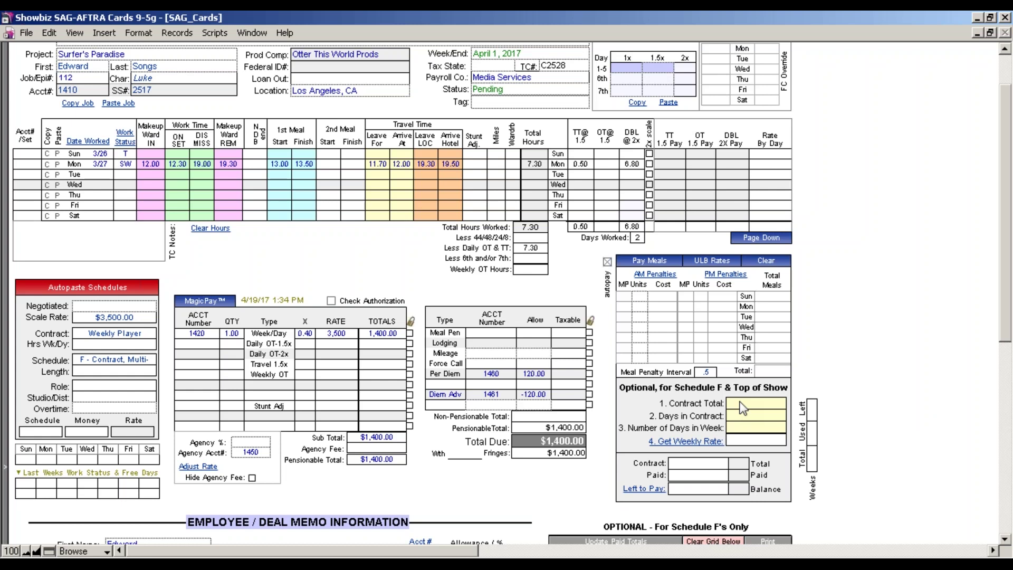
pyautogui.write('150,0')
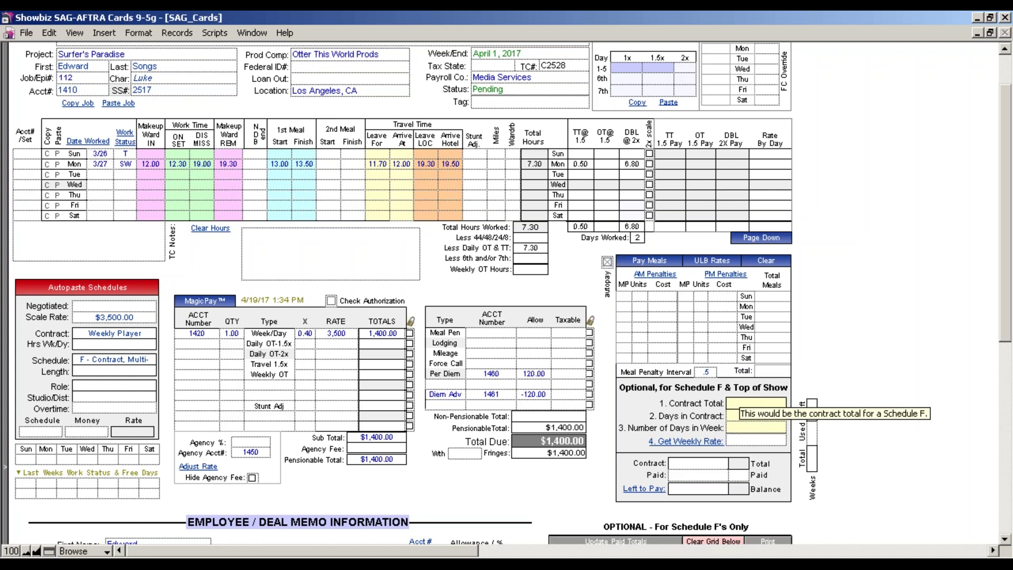
pyautogui.write('0000')
pyautogui.press('Tab')
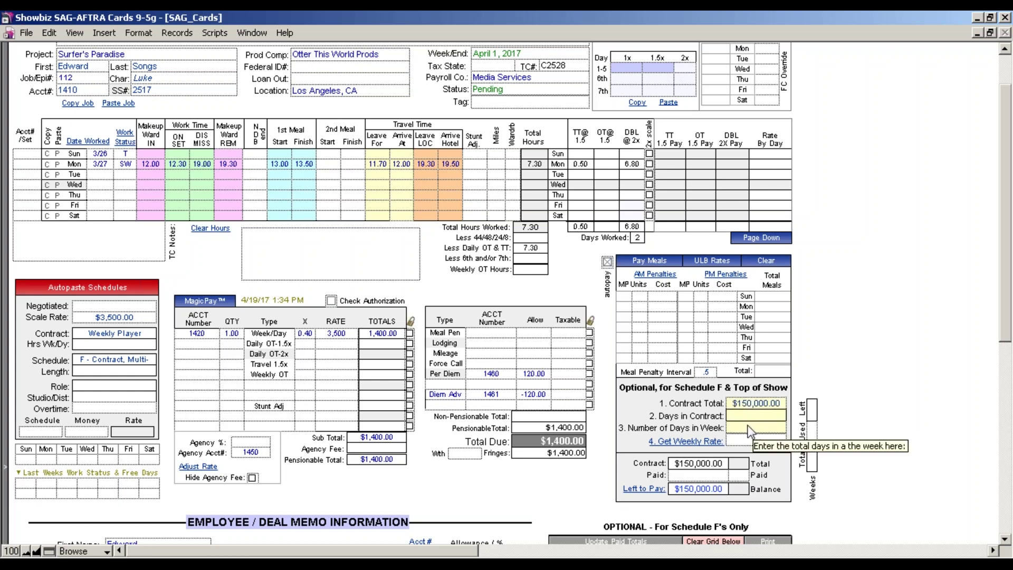
pyautogui.write('8')
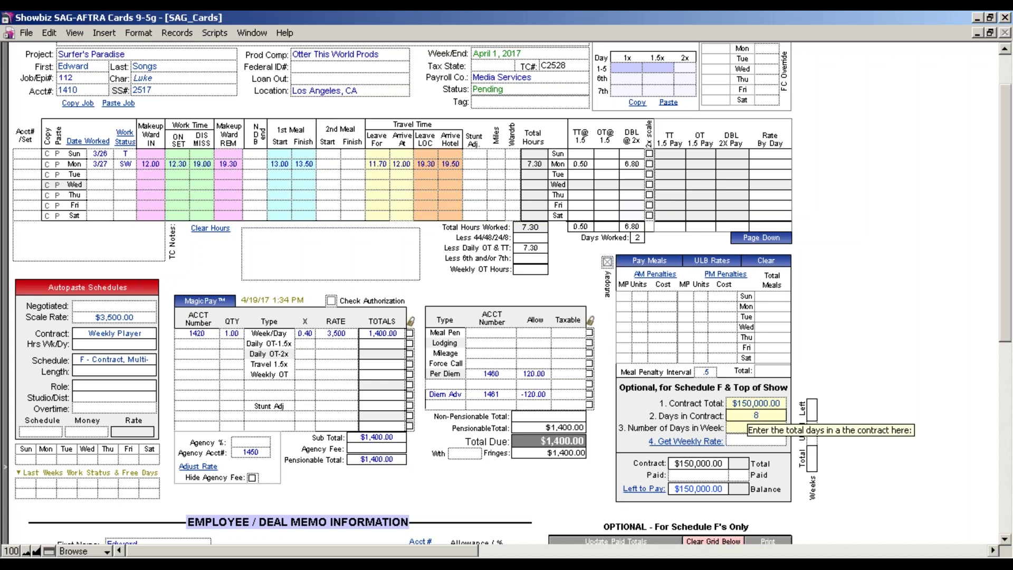
pyautogui.press('Tab')
pyautogui.write('5')
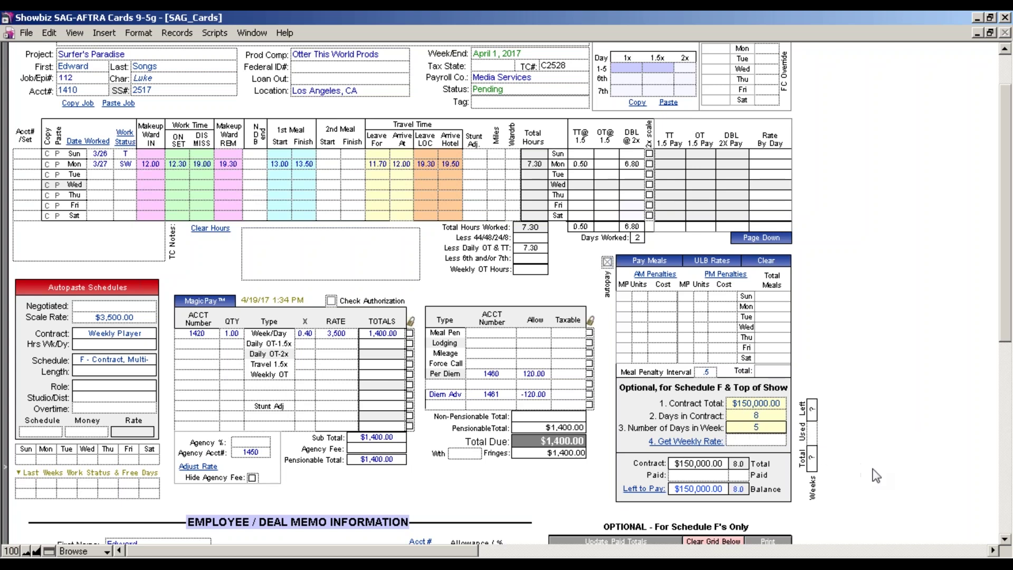
pyautogui.click(872, 468)
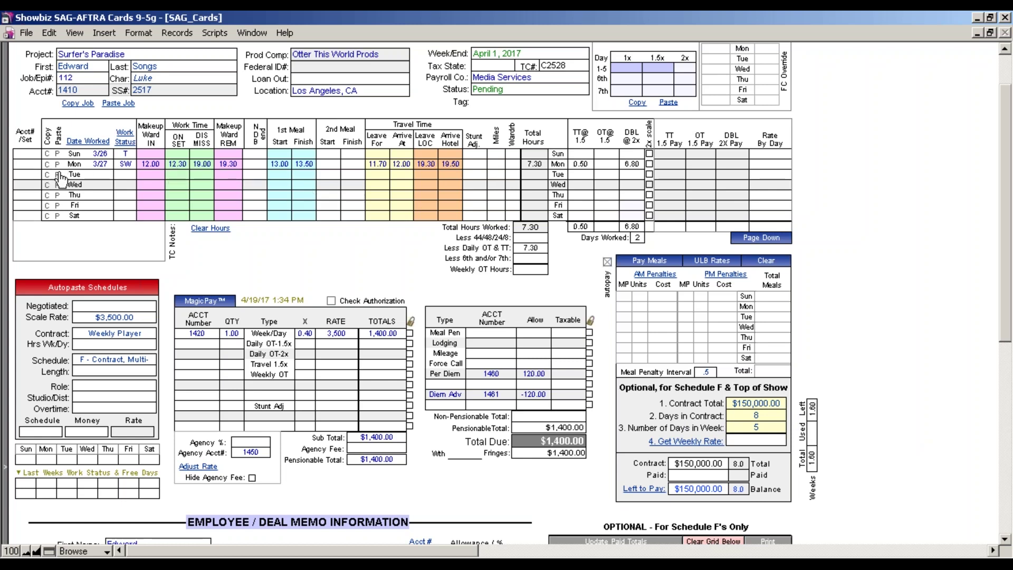
# Paste Monday's 7.30 hours into Tuesday through Friday and remove Sunday's T travel status.
pyautogui.click(58, 174)
pyautogui.click(59, 184)
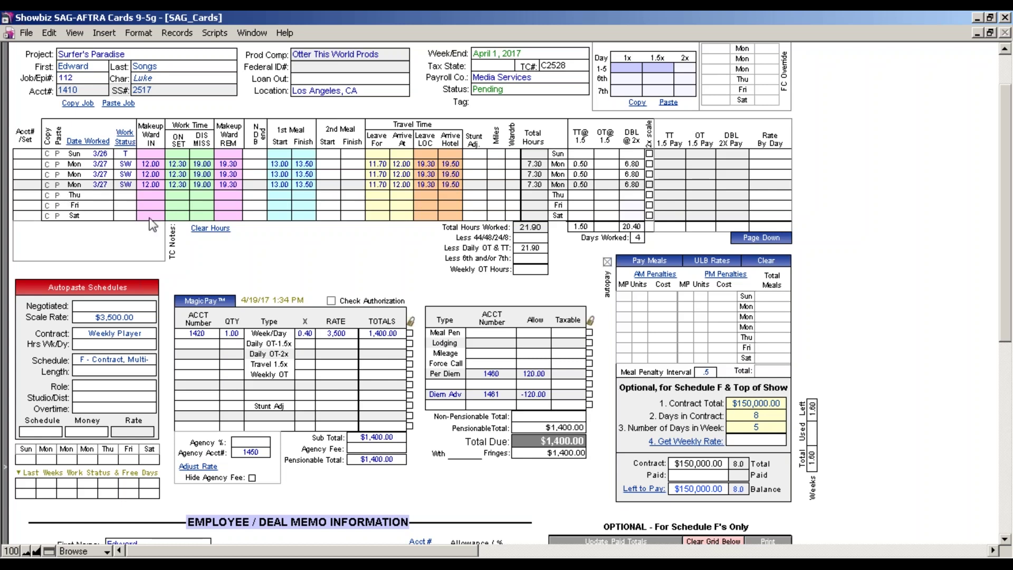
pyautogui.click(58, 195)
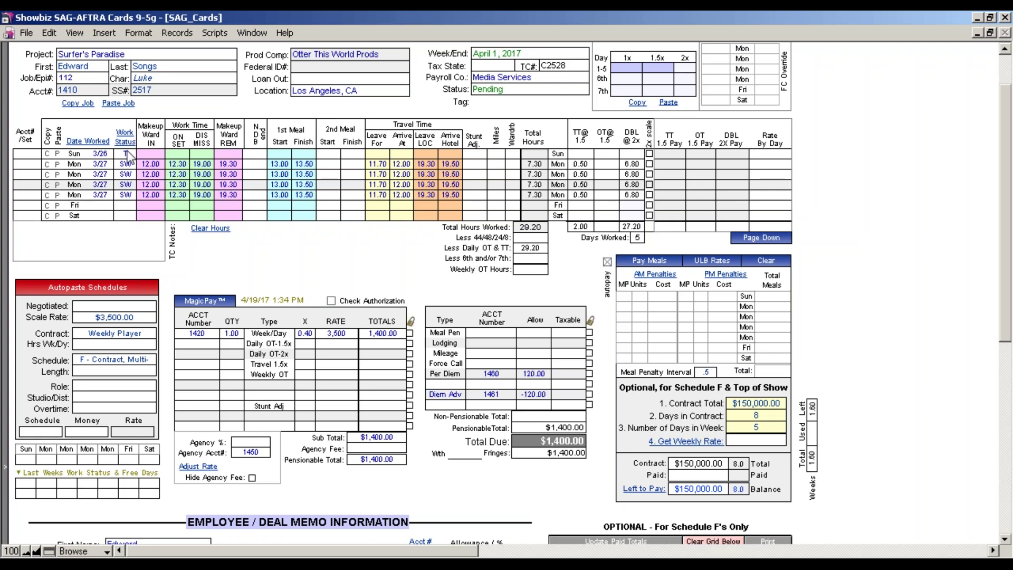
pyautogui.click(126, 153)
pyautogui.press('Delete')
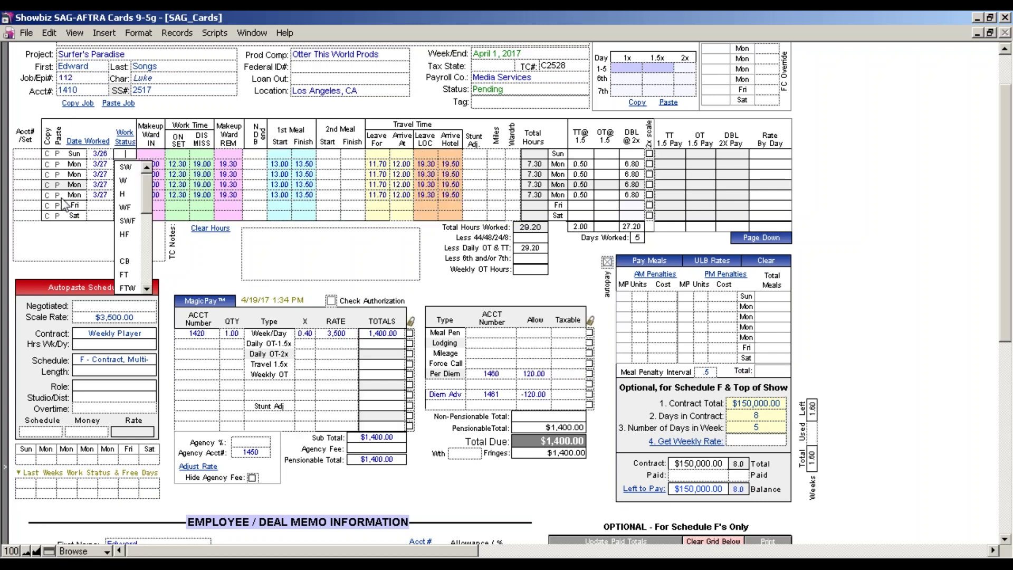
pyautogui.click(60, 206)
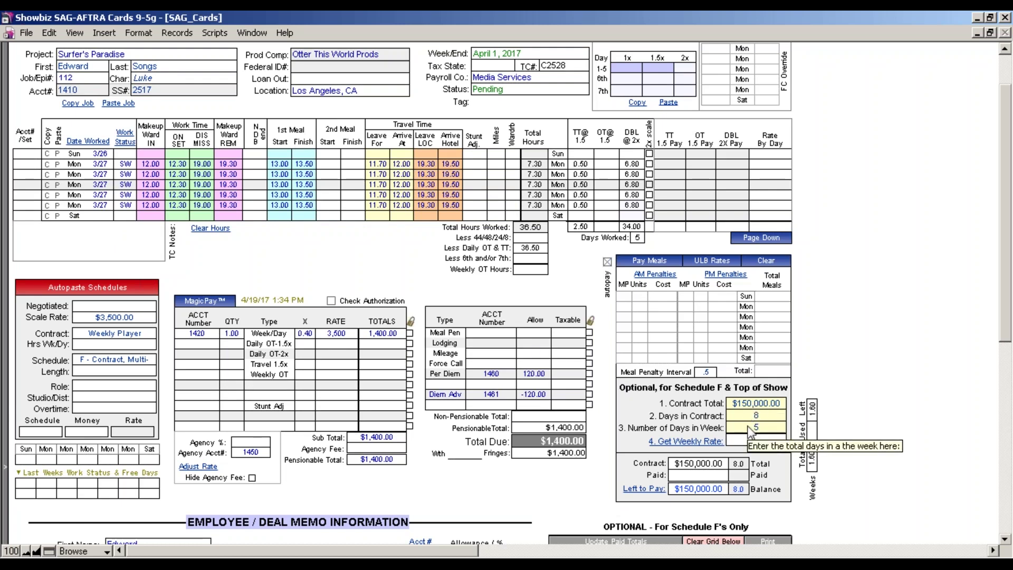
# Calculate the weekly rate from the contract and delete the $3,500.00 scale rate.
pyautogui.click(689, 445)
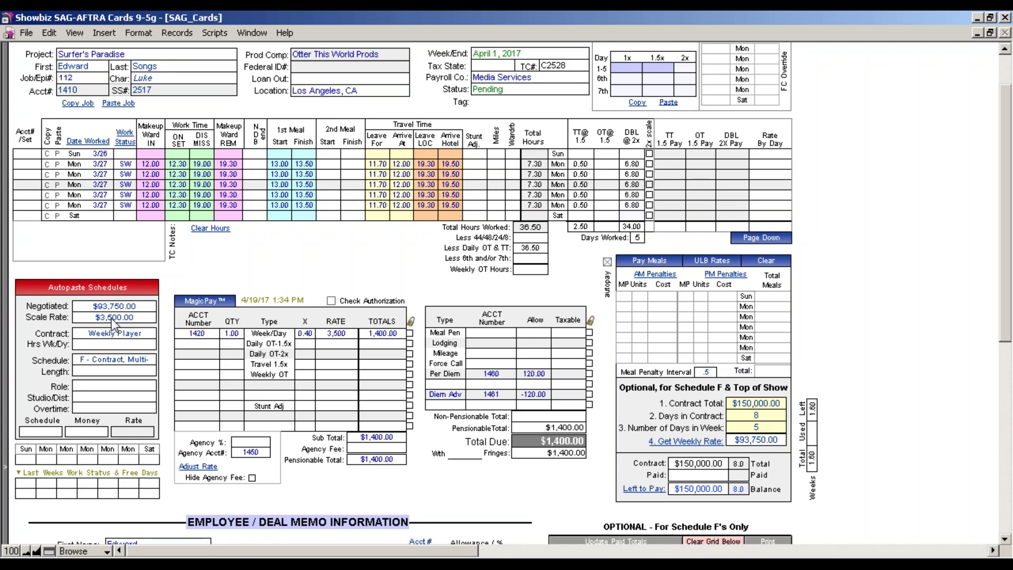
pyautogui.doubleClick(111, 319)
pyautogui.press('BackSpace')
pyautogui.moveTo(138, 315)
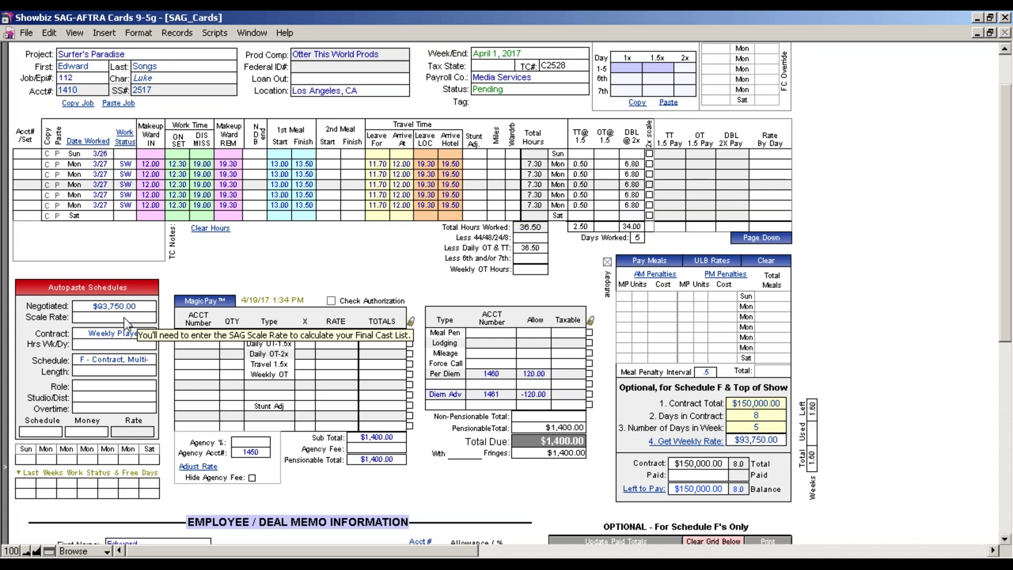
pyautogui.click(123, 318)
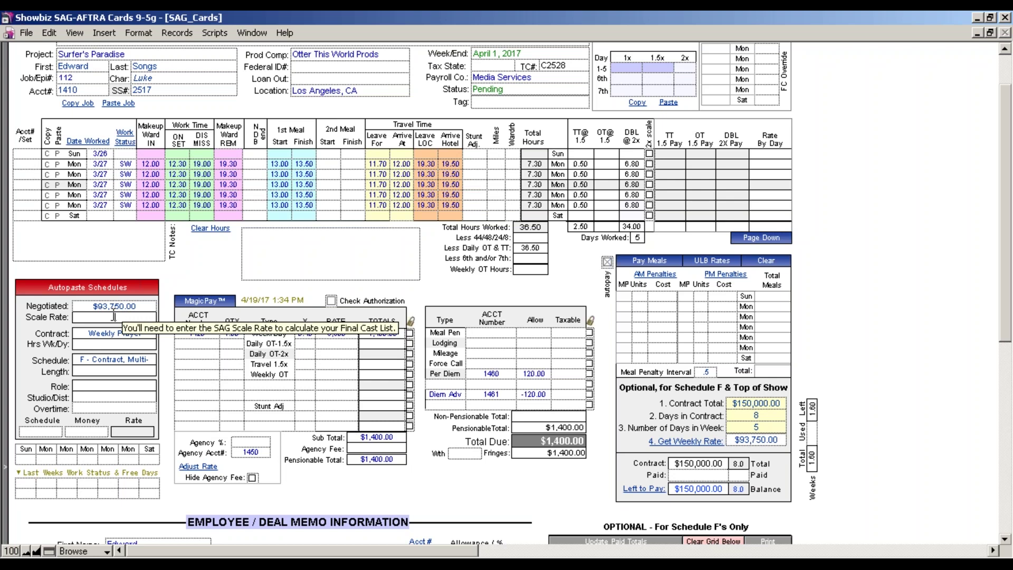
# Confirm the $93,750.00 negotiated rate and recalculate pay with MagicPay.
pyautogui.click(119, 306)
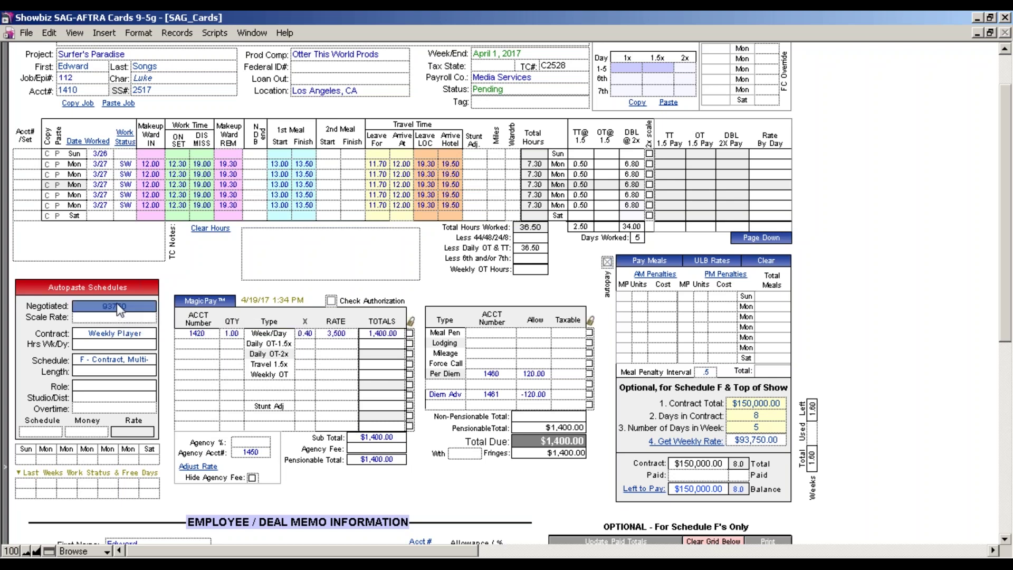
pyautogui.click(891, 339)
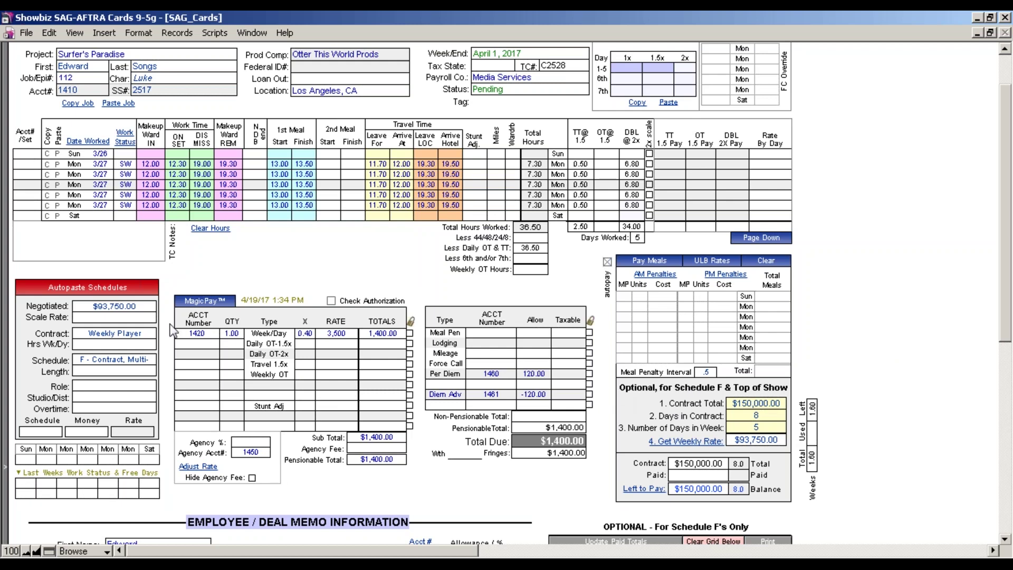
pyautogui.click(209, 303)
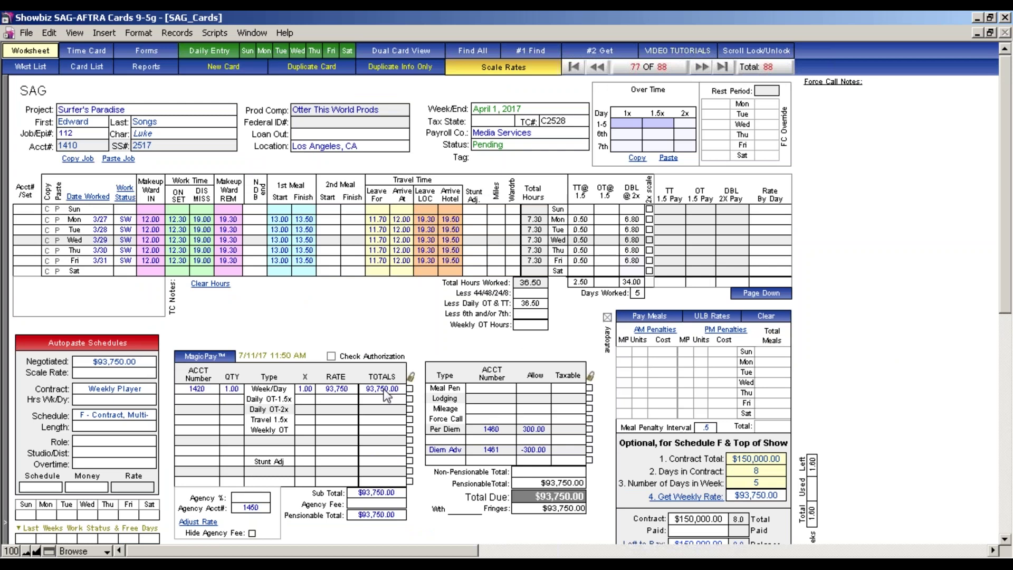
# Duplicate info only into a new blank card, updating contract totals to $93,750.00 paid.
pyautogui.click(389, 74)
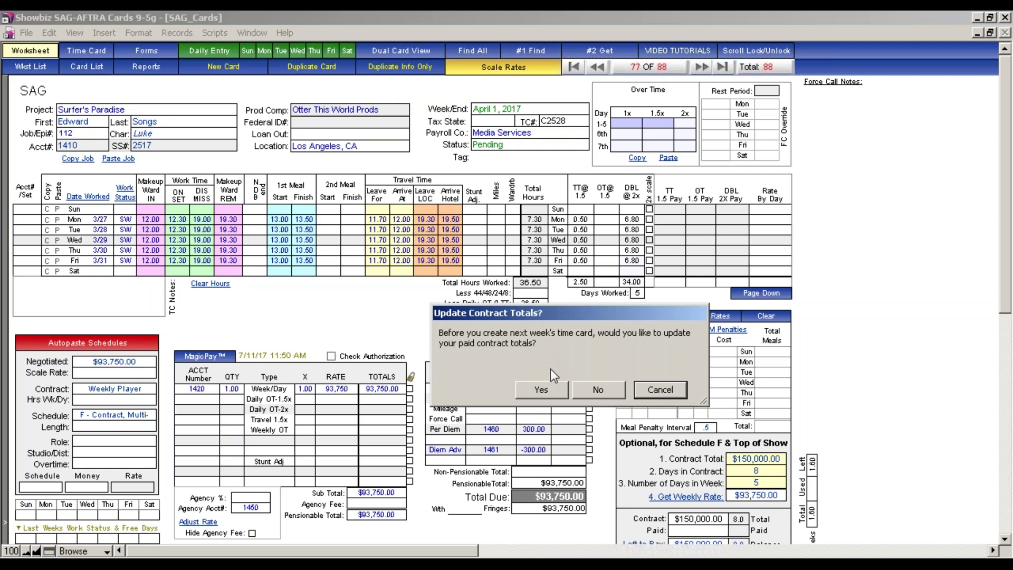
pyautogui.click(549, 390)
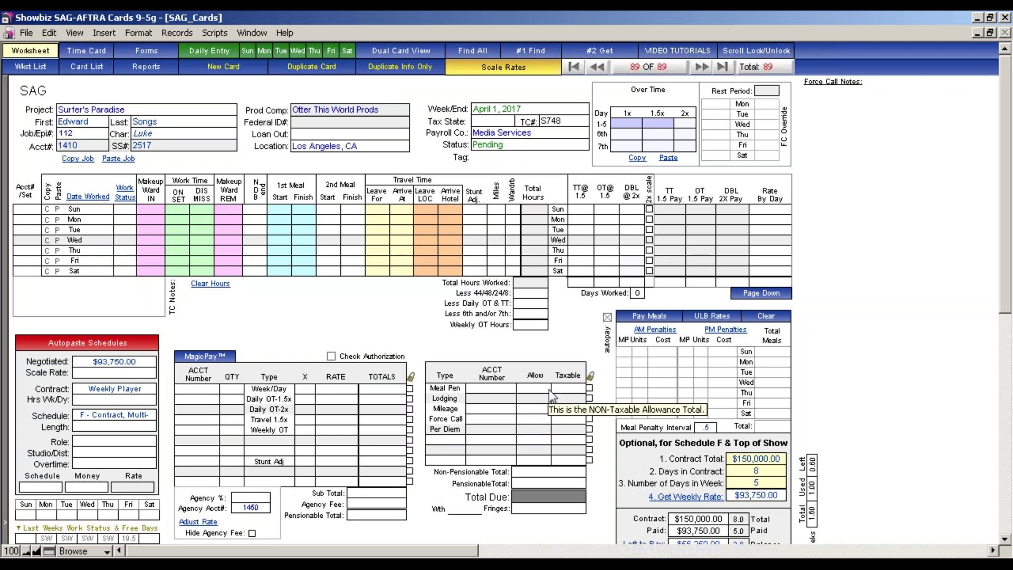
pyautogui.scroll(-3, 1010, 283)
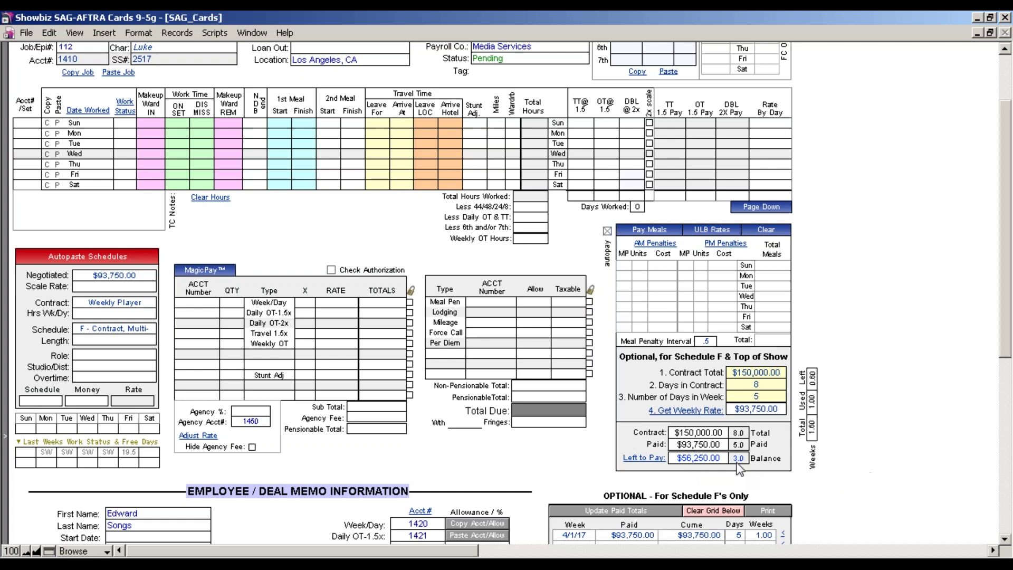
# Paste Monday's hours into Tuesday and Wednesday, then run MagicPay for $56,250.00 due.
pyautogui.click(58, 144)
pyautogui.click(58, 154)
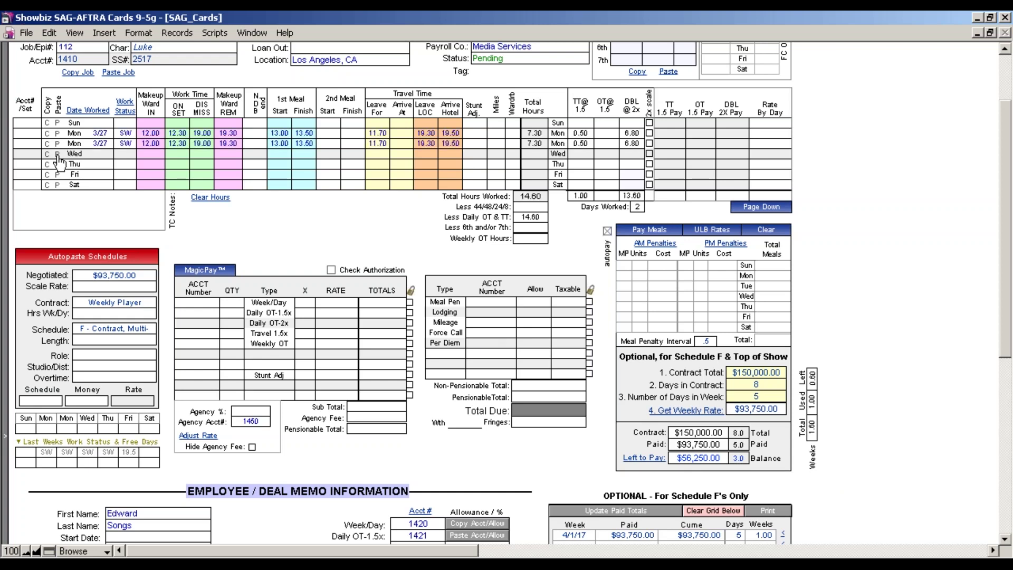
pyautogui.click(212, 271)
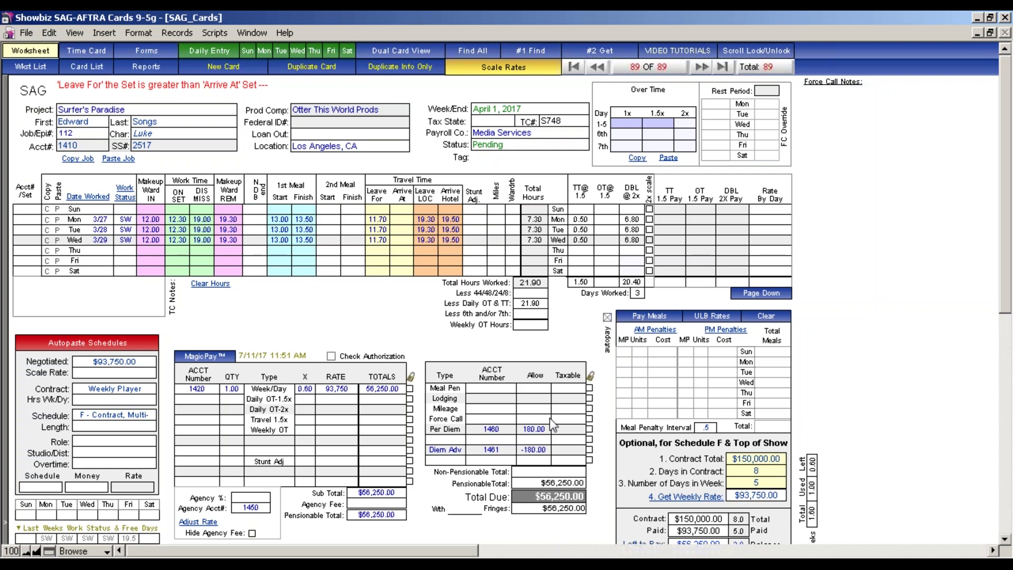
pyautogui.moveTo(1005, 275); pyautogui.dragTo(1001, 312)
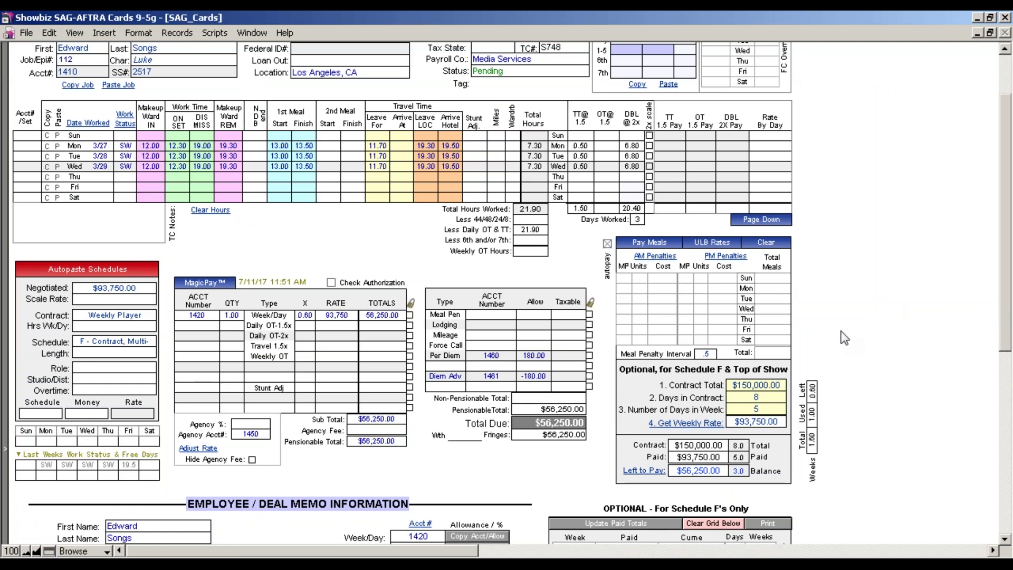
# Scroll the worksheet back up to show the Monday–Wednesday daily work grid.
pyautogui.moveTo(758, 393)
pyautogui.moveTo(1006, 301); pyautogui.dragTo(1006, 371)
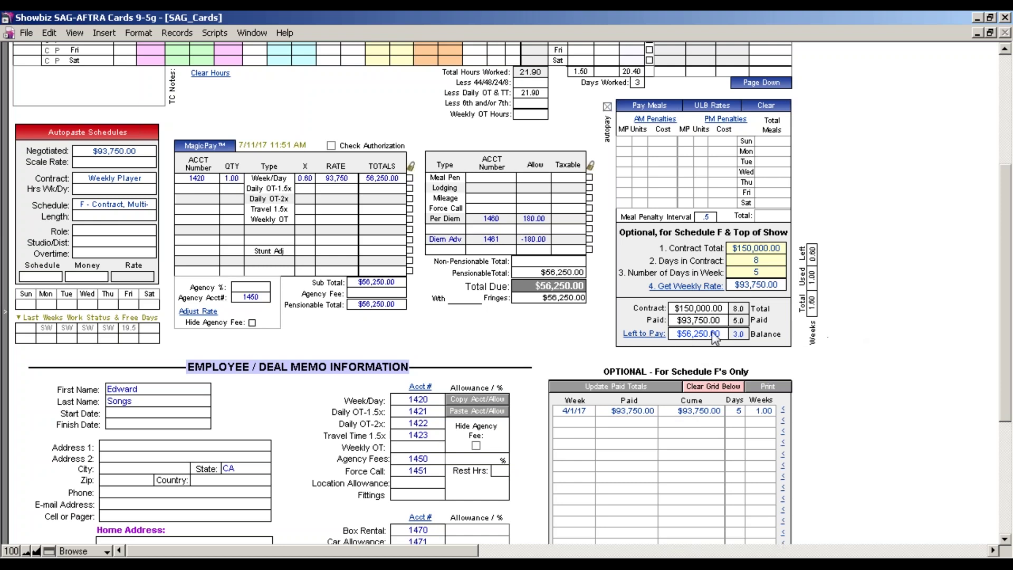
pyautogui.moveTo(1006, 300); pyautogui.dragTo(1006, 248)
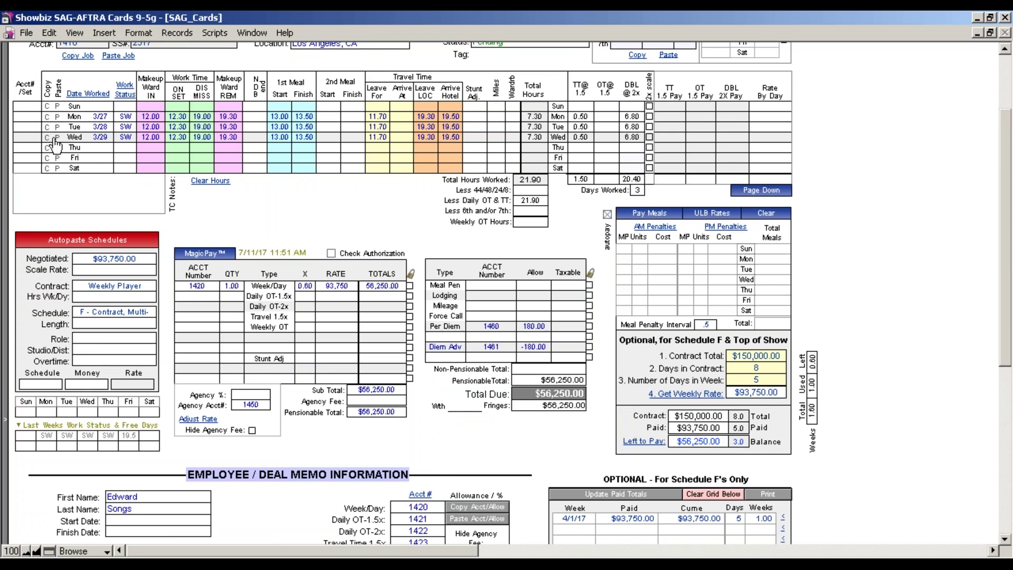
# Clear Wednesday's row, add the card's $37,500 to the paid totals, and add the remaining-balance payout line.
pyautogui.click(57, 137)
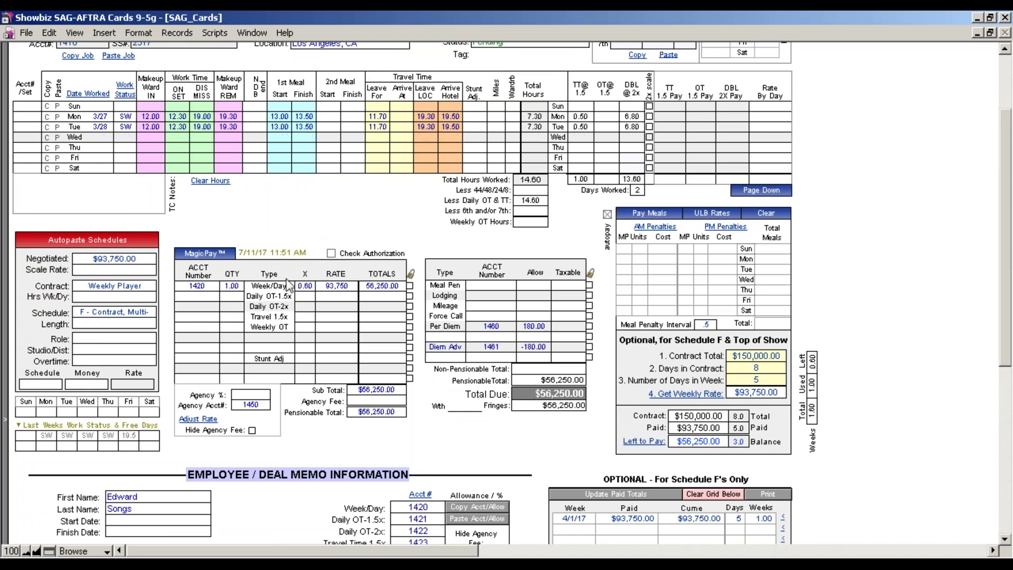
pyautogui.scroll(3, 213, 258)
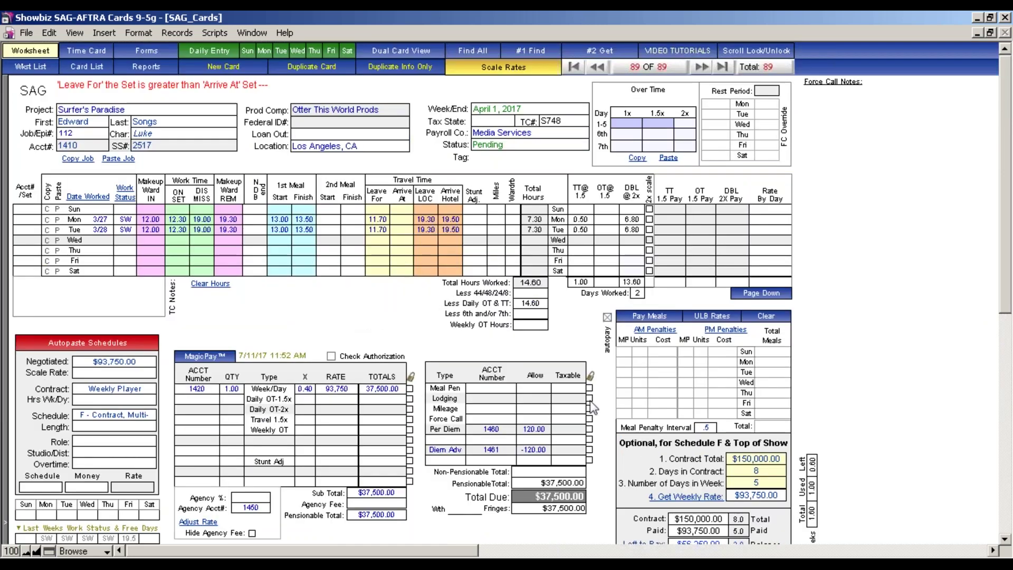
pyautogui.moveTo(1005, 300); pyautogui.dragTo(1000, 376)
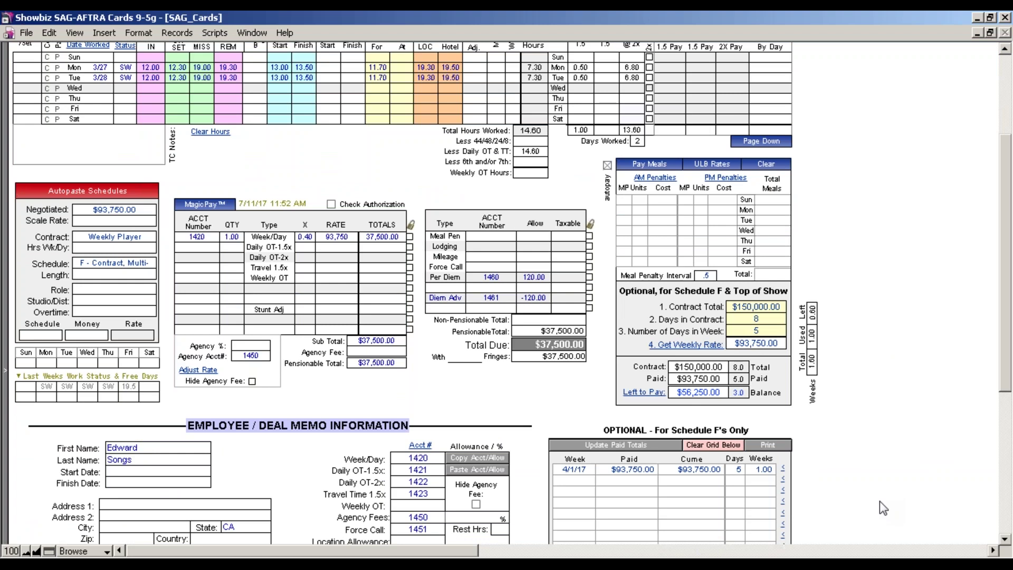
pyautogui.click(660, 449)
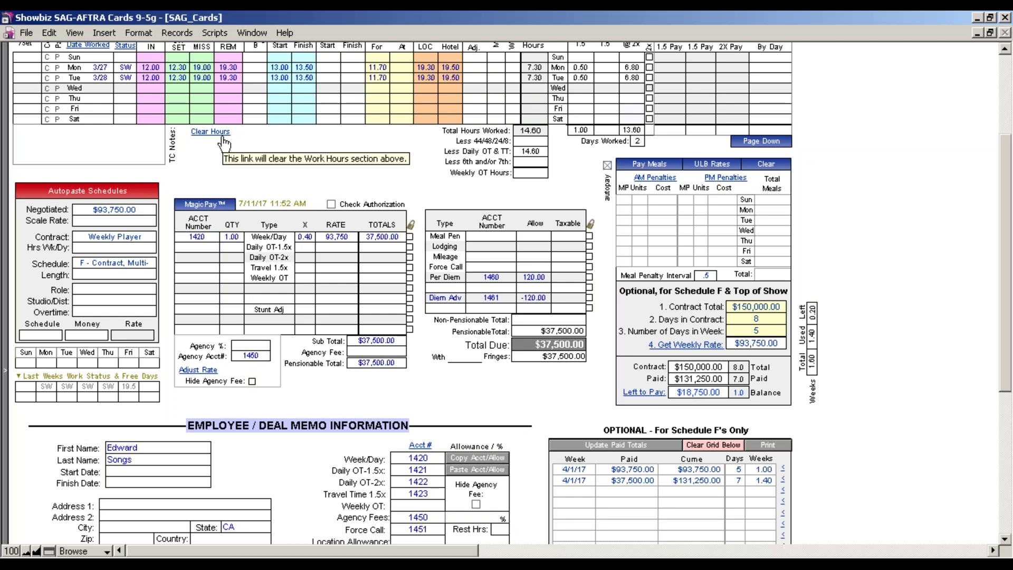
pyautogui.click(632, 393)
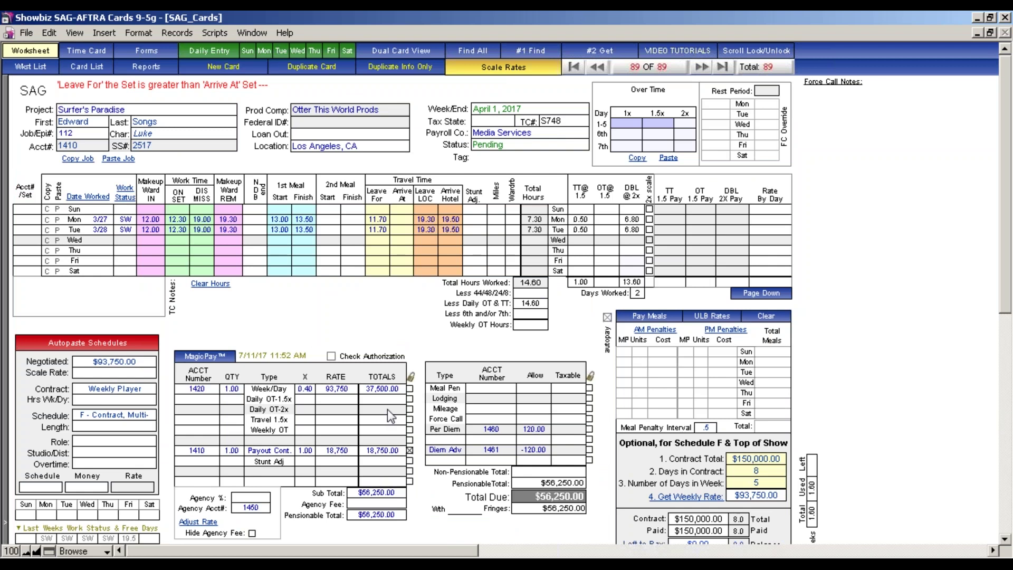
# Insert the $18,750 Payout Cont. line and bring up the union schedule choices.
pyautogui.moveTo(389, 504)
pyautogui.click(297, 317)
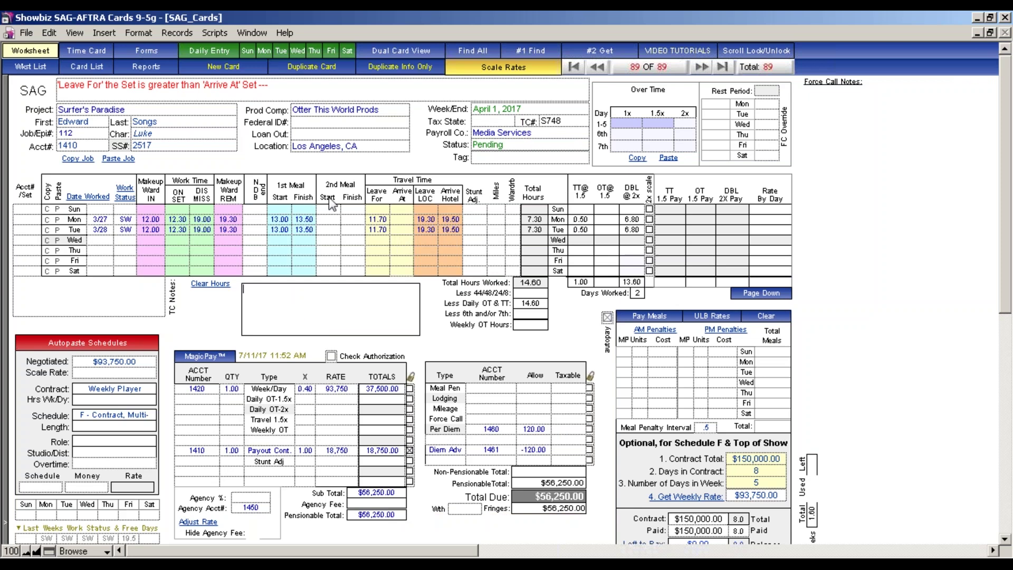
pyautogui.click(119, 347)
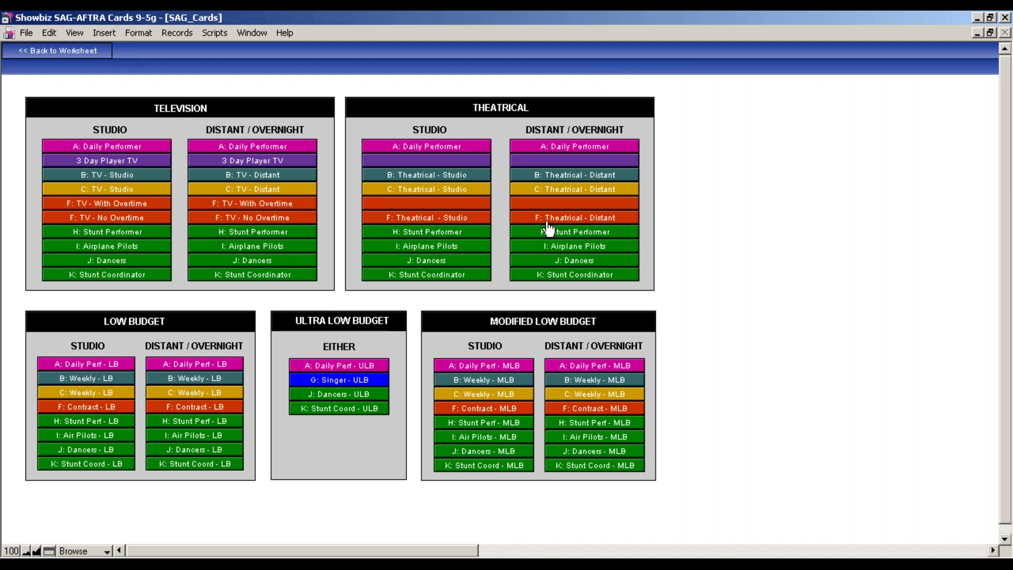
# Apply the F: Theatrical - Studio schedule to the 4/1/17 card.
pyautogui.click(470, 220)
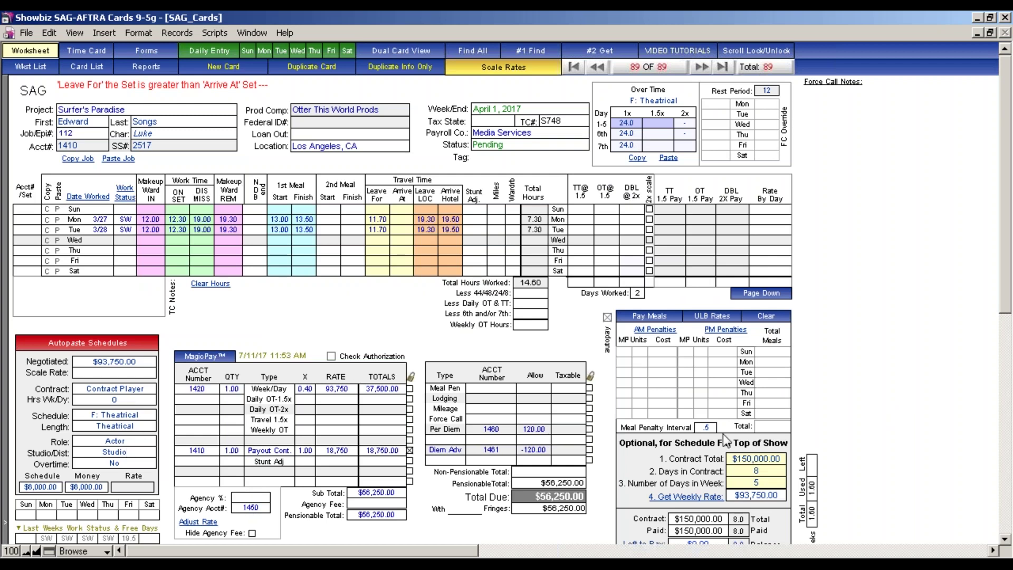
pyautogui.moveTo(737, 443)
# Review the new F: Theatrical card in the card list and reports page, then list the Internet Explorer windows.
pyautogui.click(83, 69)
pyautogui.click(83, 73)
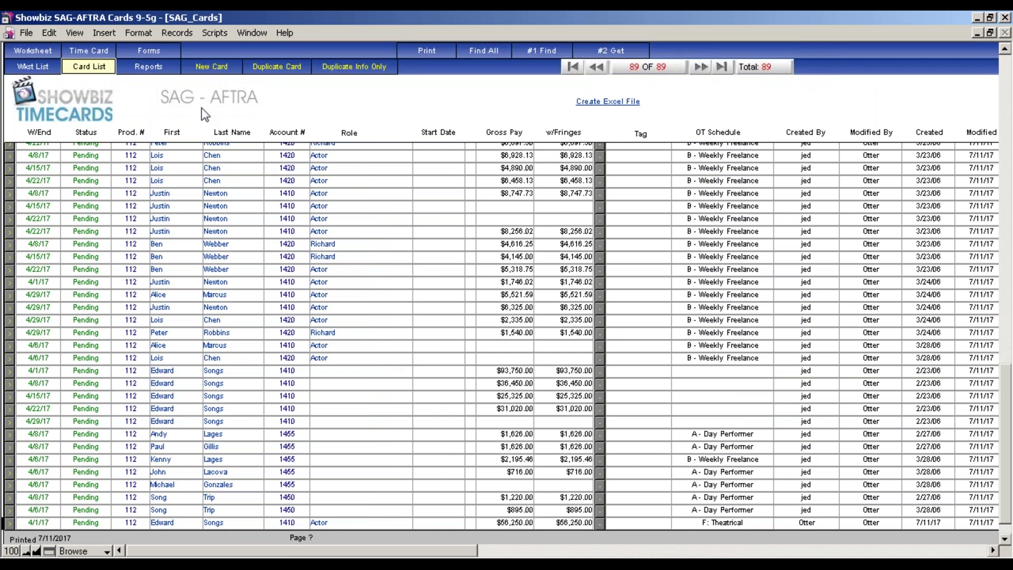
pyautogui.click(154, 73)
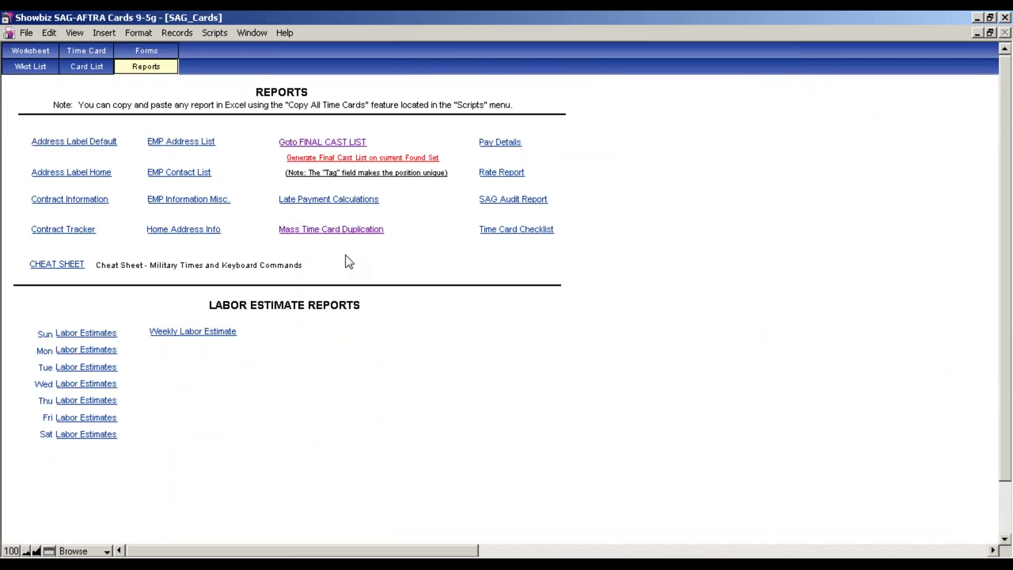
pyautogui.click(30, 50)
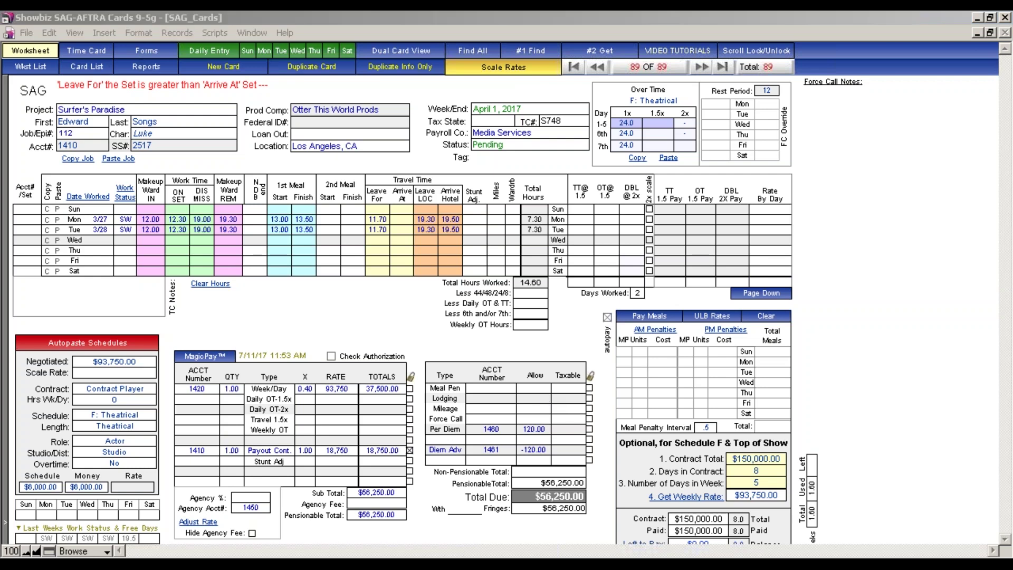
pyautogui.click(576, 563)
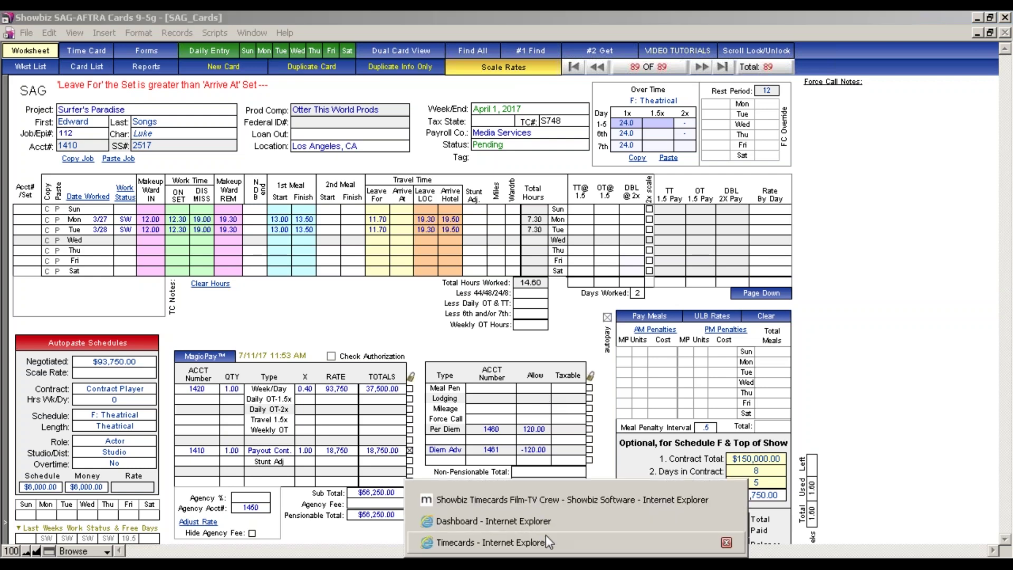
# Bring up the Showbiz Timecards product page and open the free Showbiz Labor Guide offer.
pyautogui.click(546, 503)
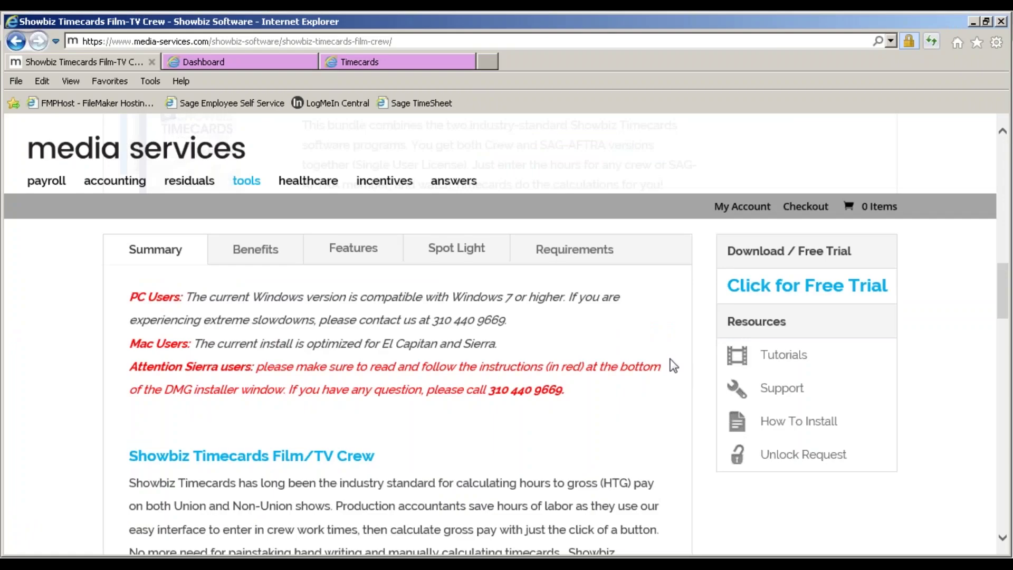
pyautogui.scroll(5, 731, 330)
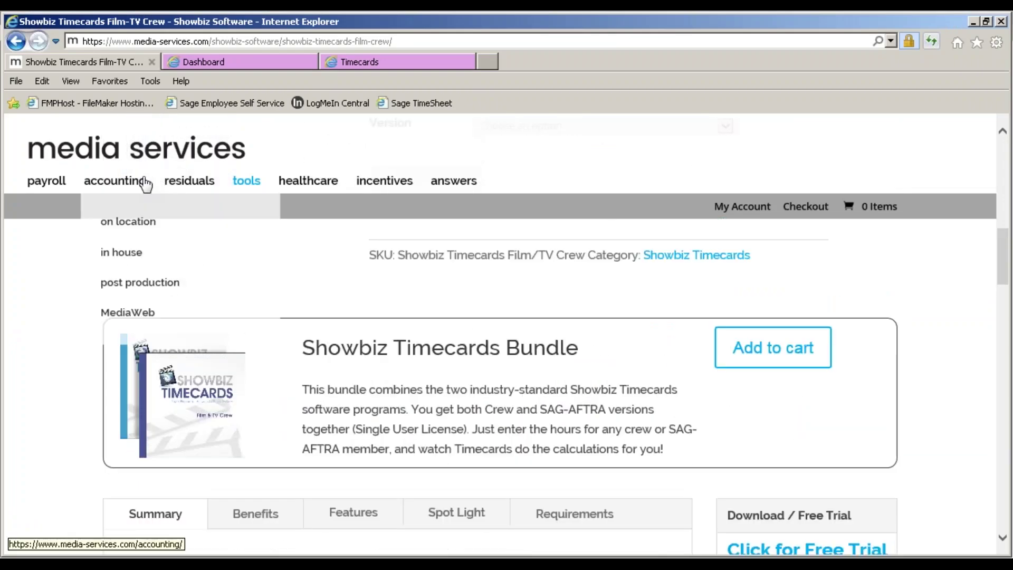
pyautogui.moveTo(222, 188)
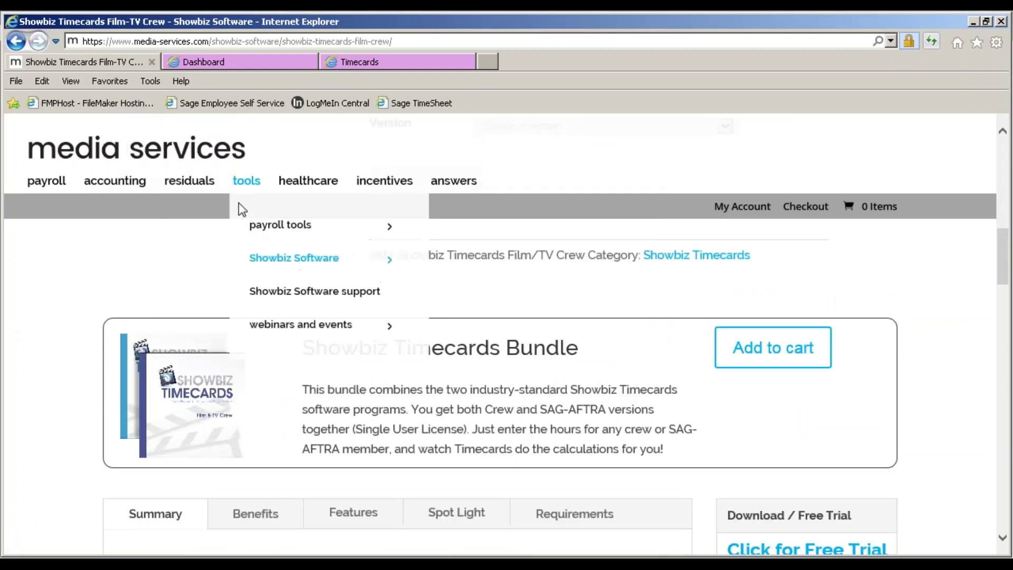
pyautogui.moveTo(302, 267)
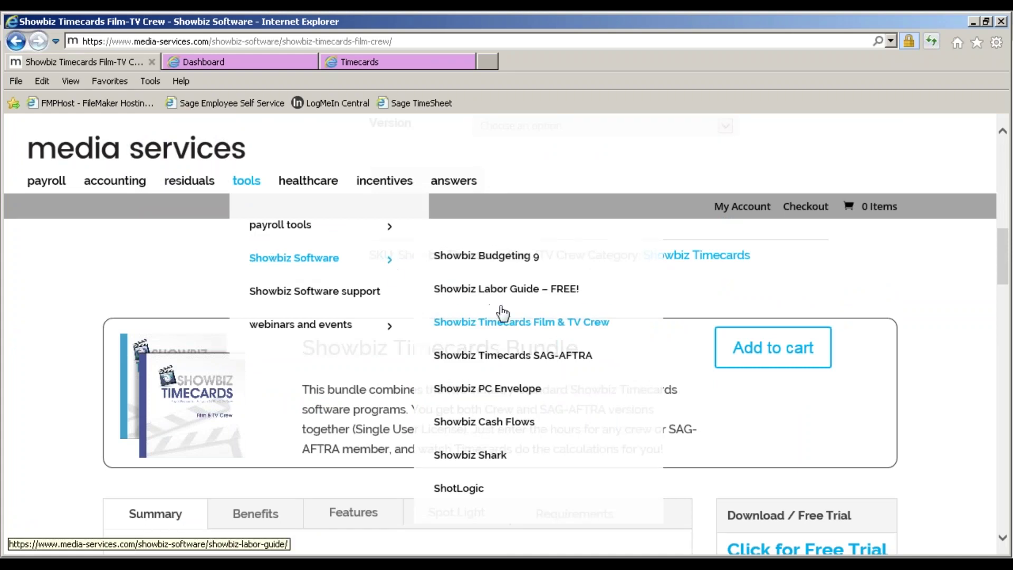
pyautogui.click(517, 293)
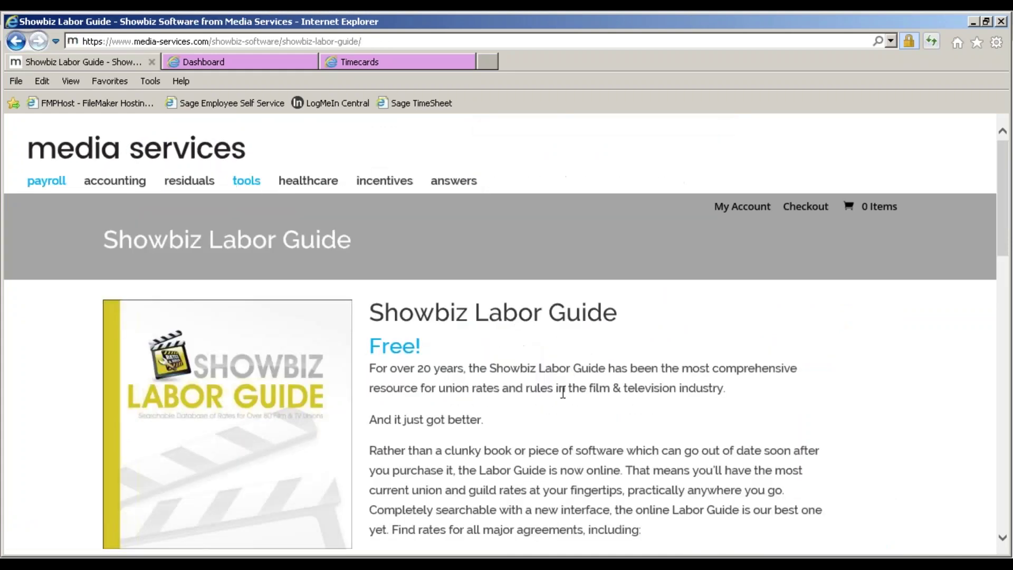
# Read through the Labor Guide page and its sign-up form, then return to the FileMaker crew timecards.
pyautogui.scroll(-5, 708, 422)
pyautogui.scroll(-3, 533, 378)
pyautogui.scroll(4, 533, 378)
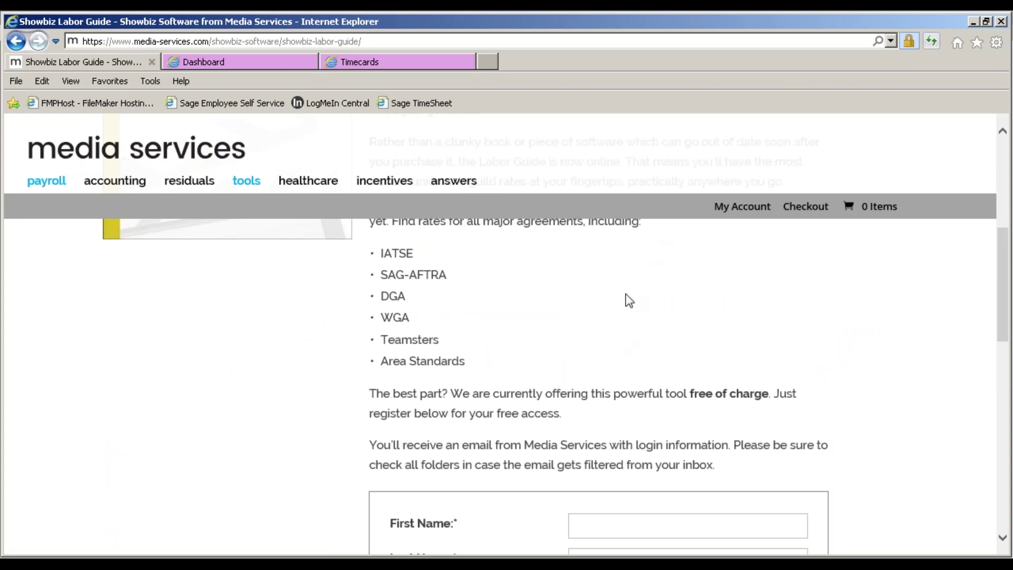
pyautogui.scroll(1, 629, 301)
pyautogui.scroll(1, 629, 301)
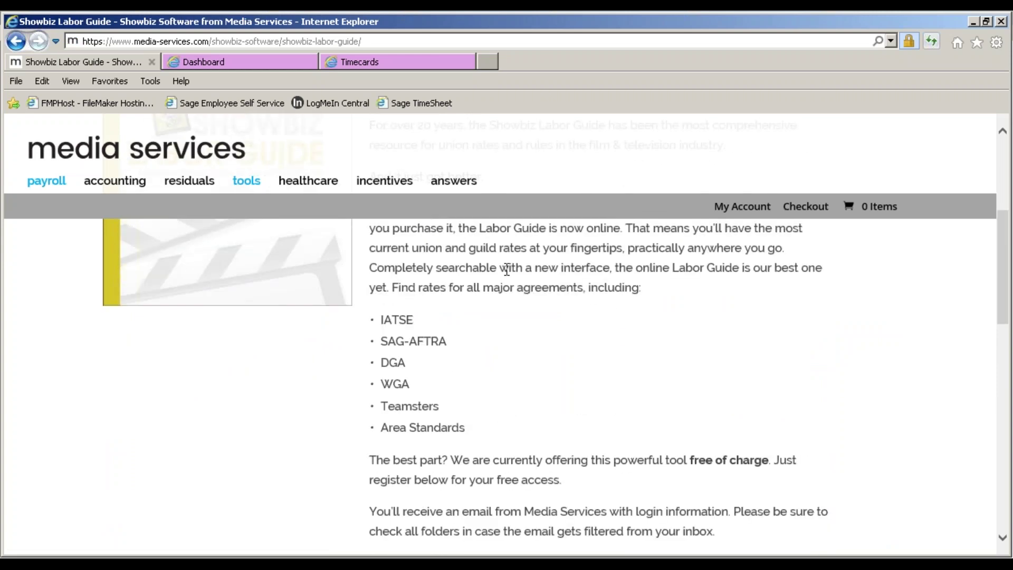
pyautogui.scroll(3, 507, 269)
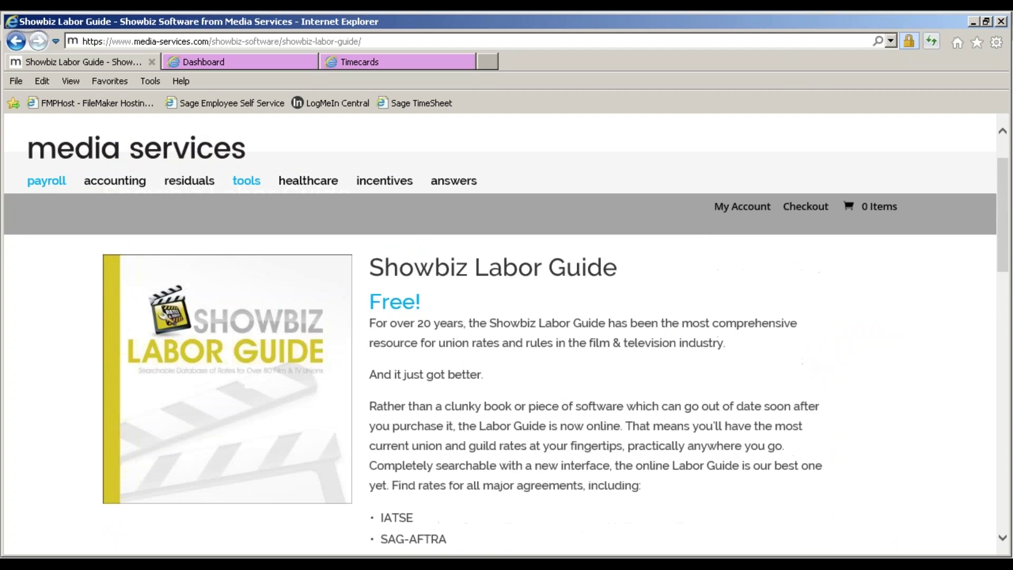
pyautogui.scroll(1, 506, 362)
pyautogui.scroll(-1, 592, 331)
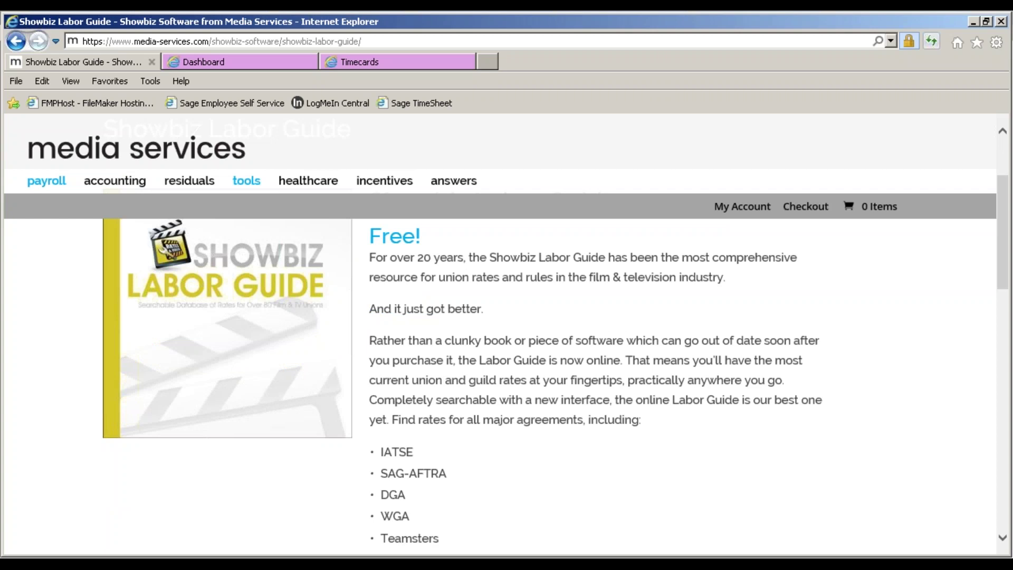
pyautogui.scroll(-3, 507, 332)
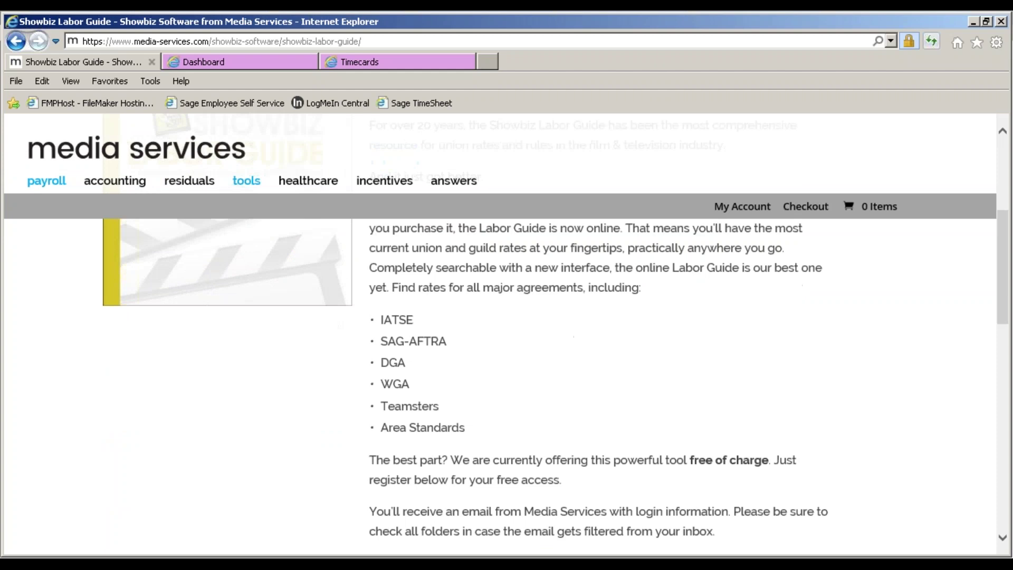
pyautogui.scroll(3, 507, 332)
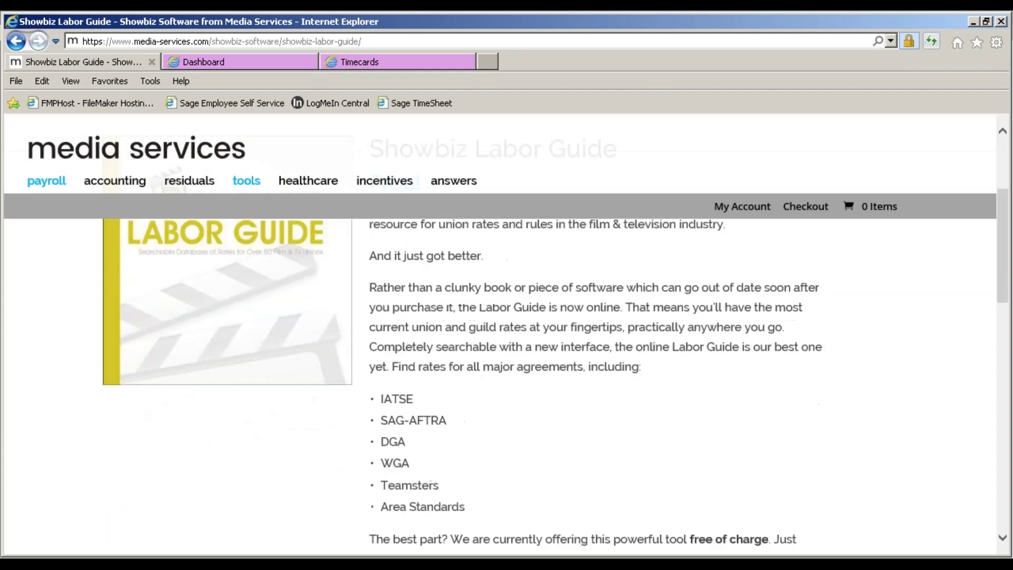
pyautogui.scroll(-6, 507, 333)
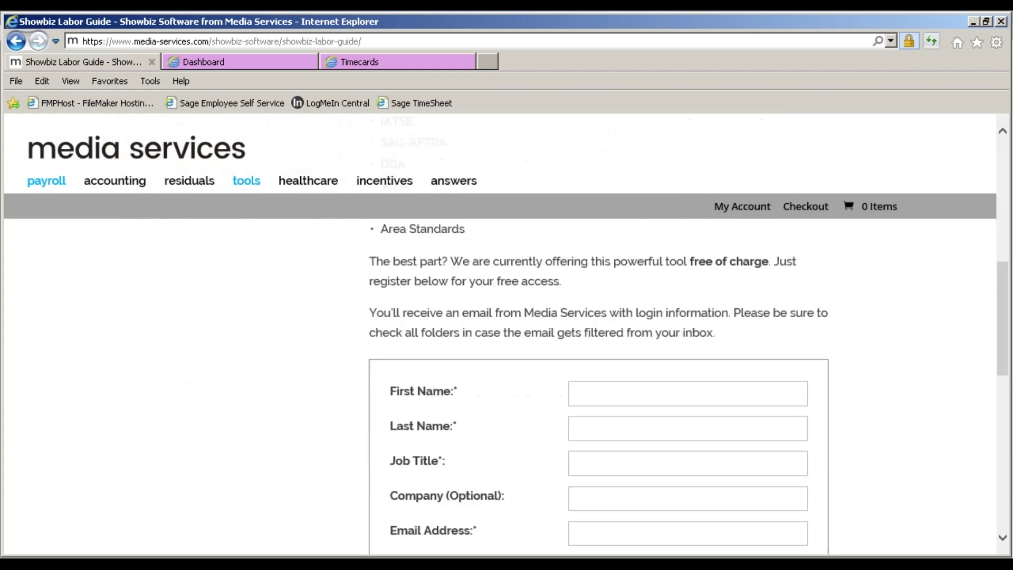
pyautogui.scroll(-1, 506, 333)
pyautogui.scroll(-1, 507, 333)
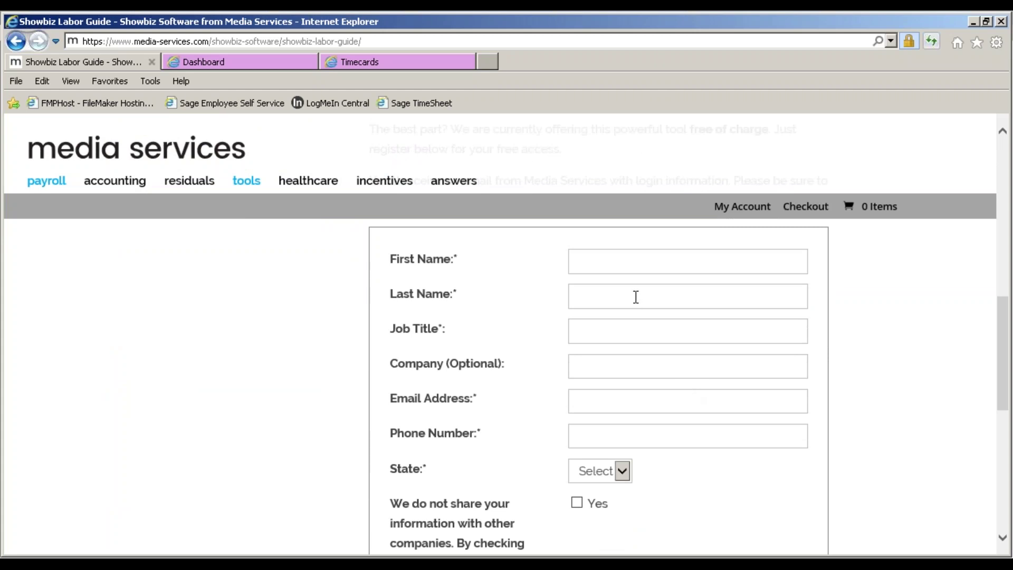
pyautogui.scroll(6, 815, 437)
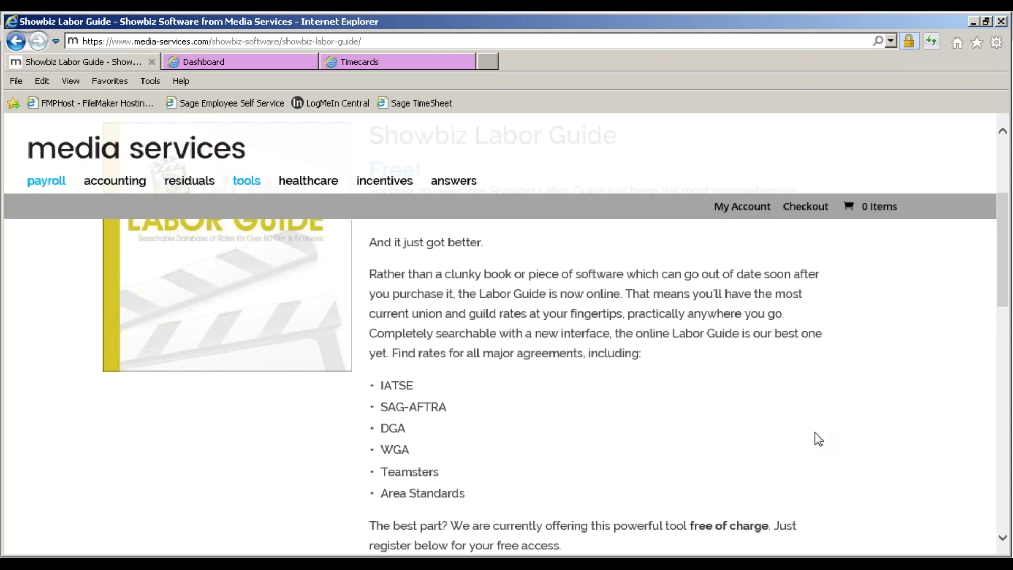
pyautogui.scroll(-5, 707, 431)
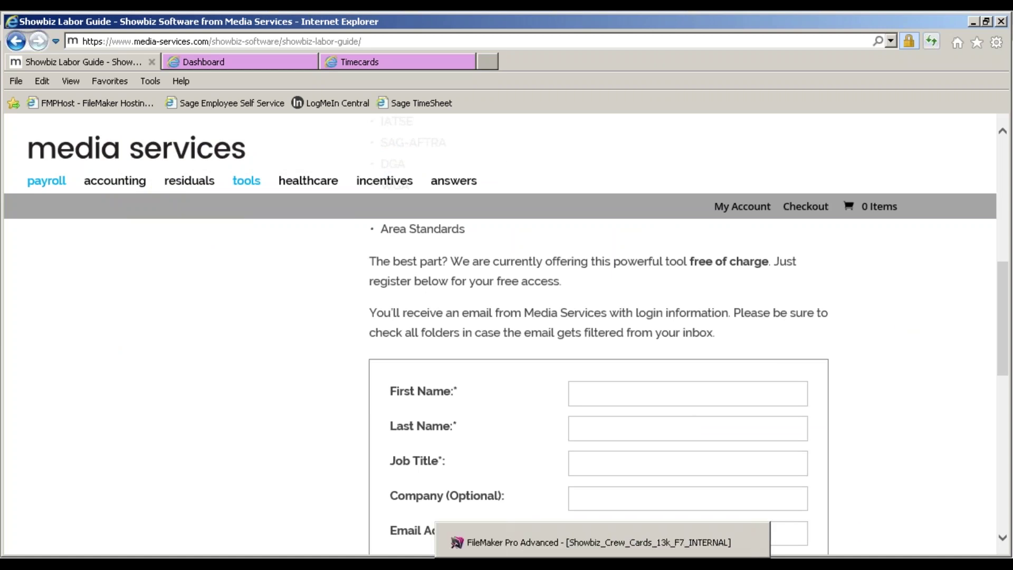
pyautogui.click(603, 561)
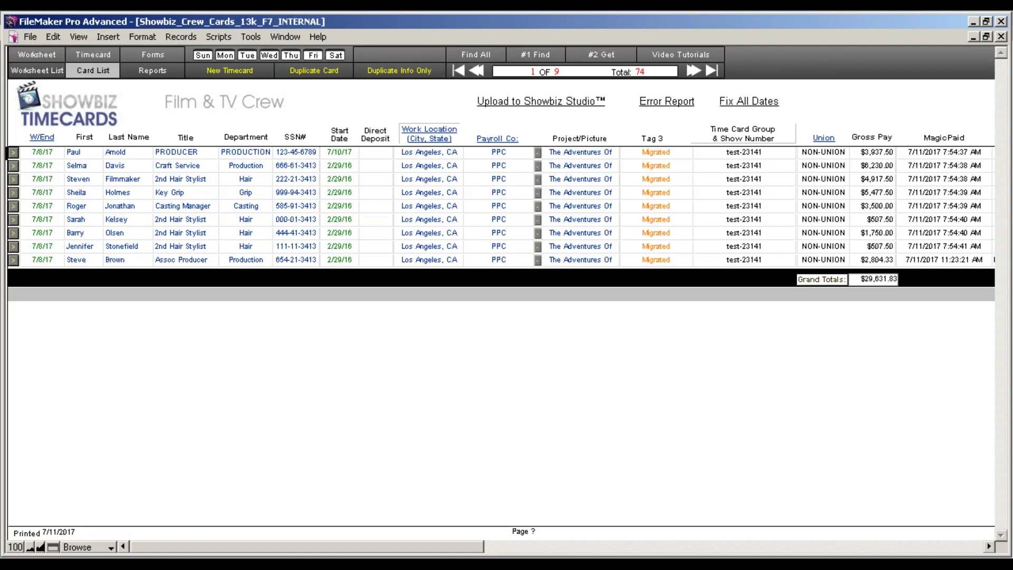
# Pick the Showbiz SAG-AFTRA Cards window from the taskbar list to bring card 89 forward.
pyautogui.click(577, 562)
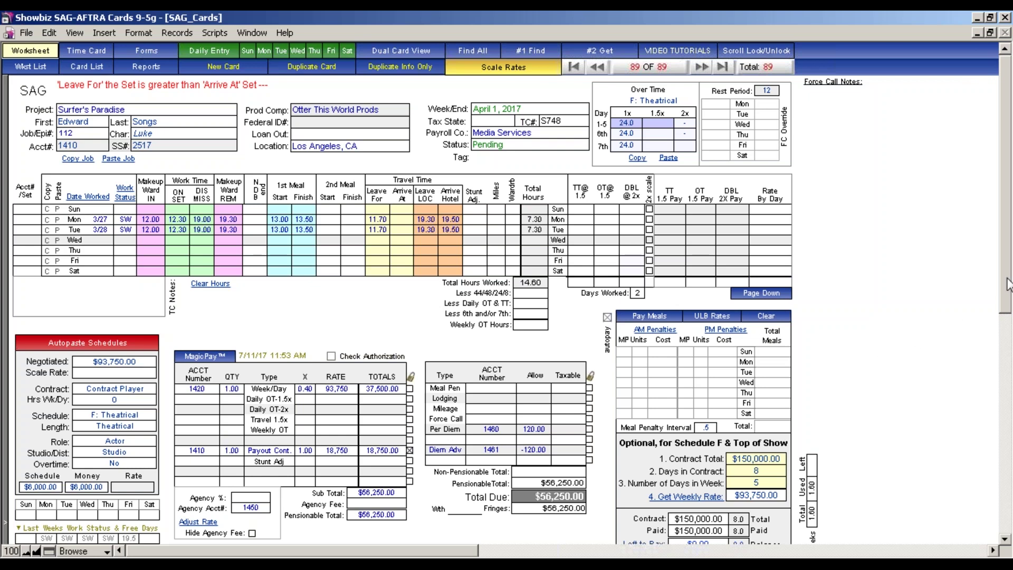
pyautogui.scroll(-5, 1002, 338)
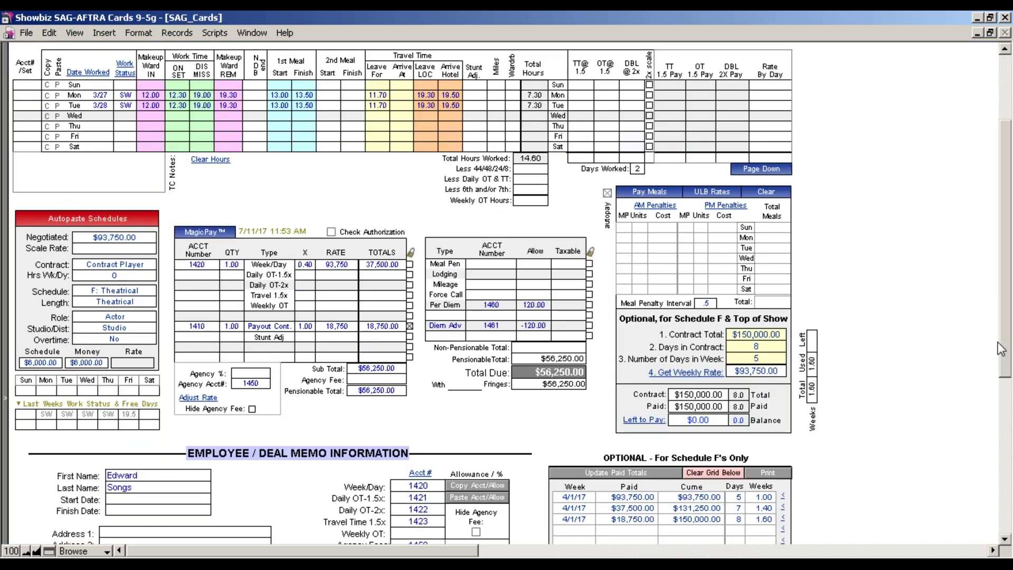
pyautogui.moveTo(1005, 338); pyautogui.dragTo(1004, 438)
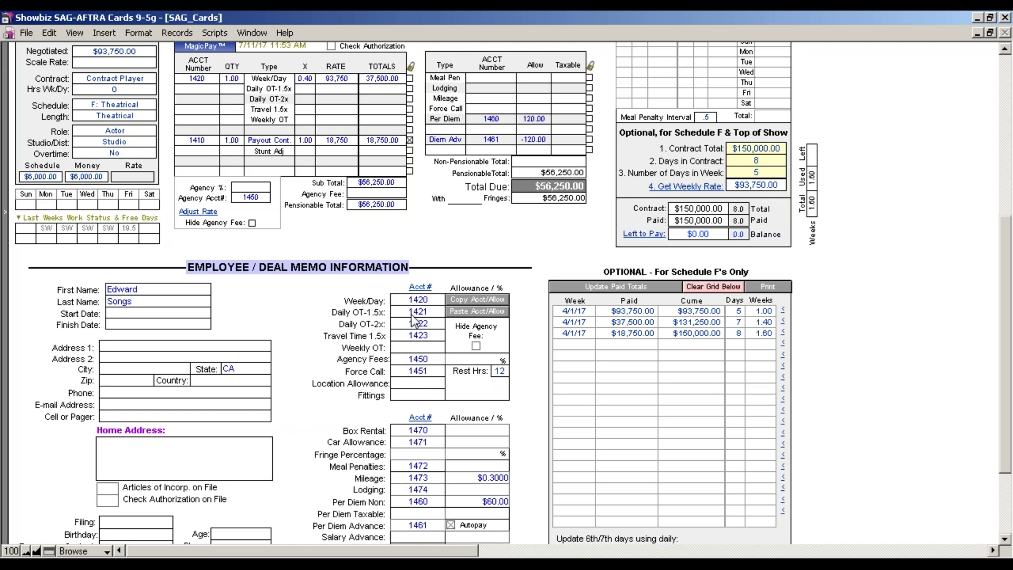
pyautogui.moveTo(1006, 360); pyautogui.dragTo(1006, 411)
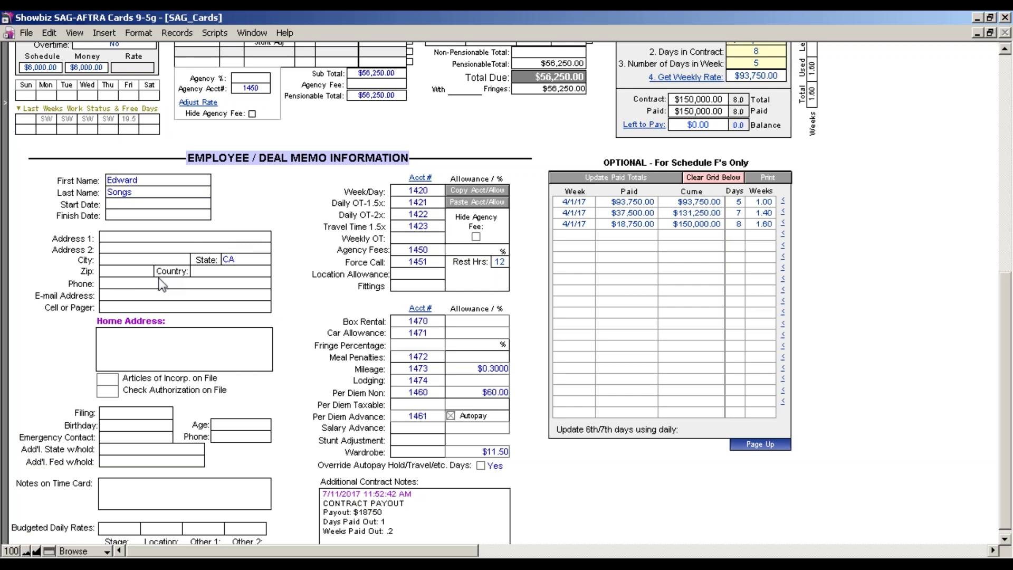
pyautogui.click(157, 343)
pyautogui.click(137, 238)
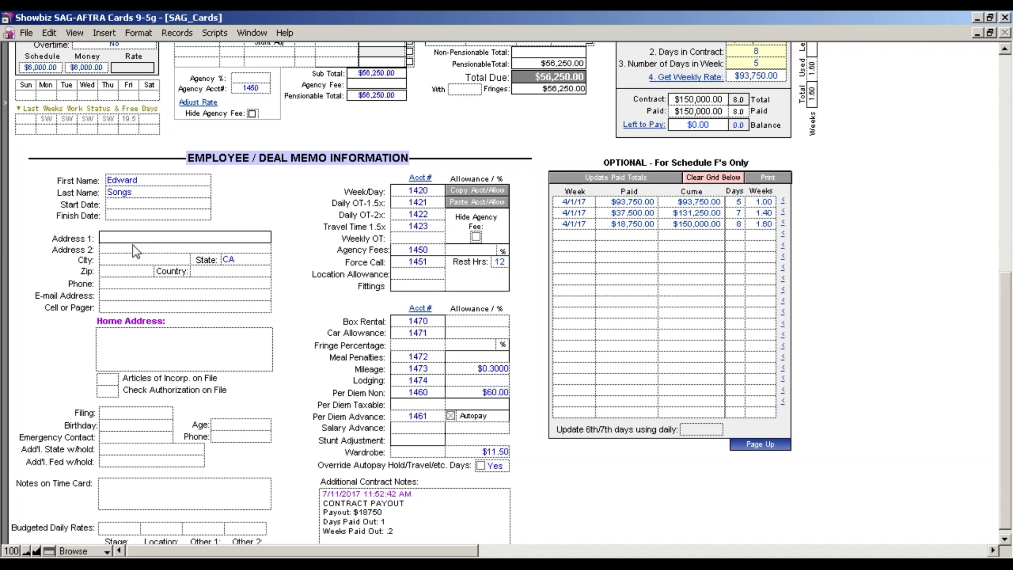
pyautogui.click(165, 336)
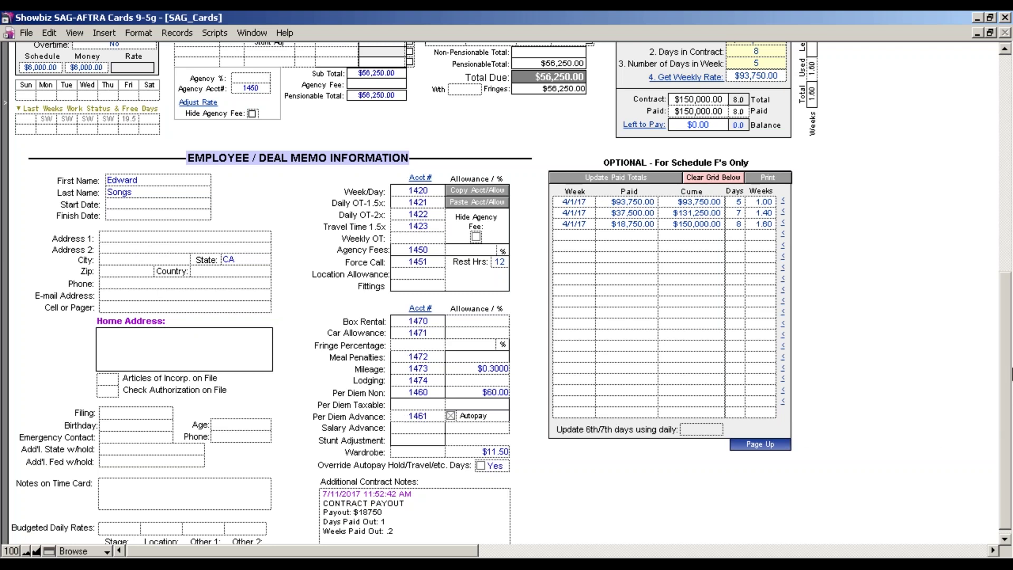
pyautogui.moveTo(1008, 401); pyautogui.dragTo(990, 261)
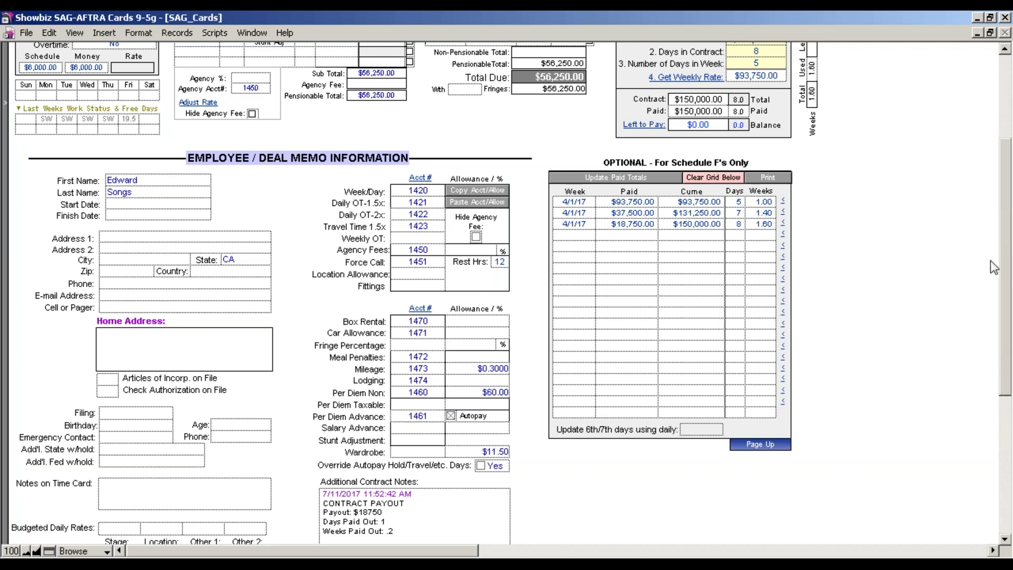
pyautogui.moveTo(1005, 348); pyautogui.dragTo(1003, 288)
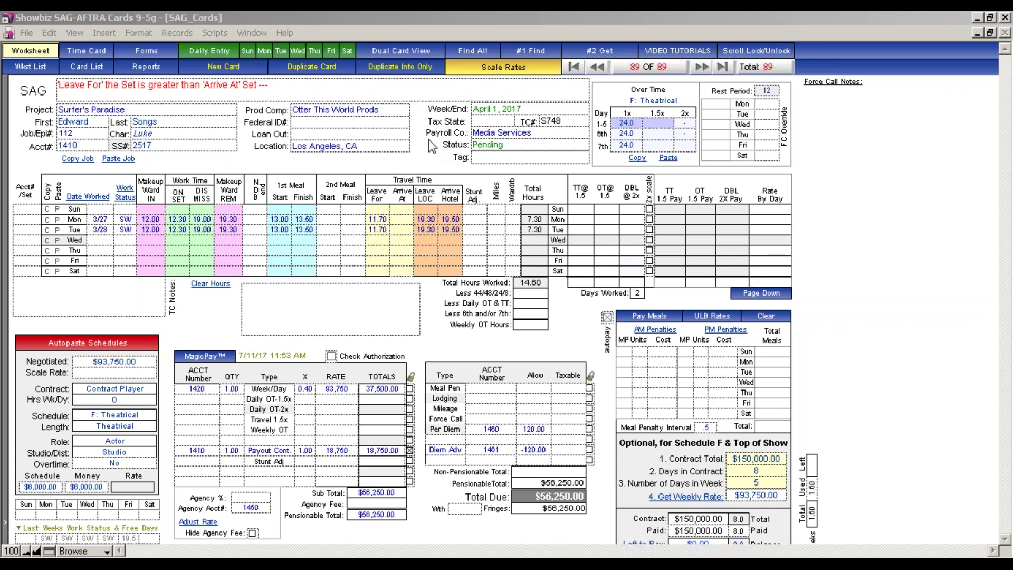
# Close the scripts list unused and show Webinar End Screen_Timecards.pdf full-window in Adobe Reader.
pyautogui.click(219, 34)
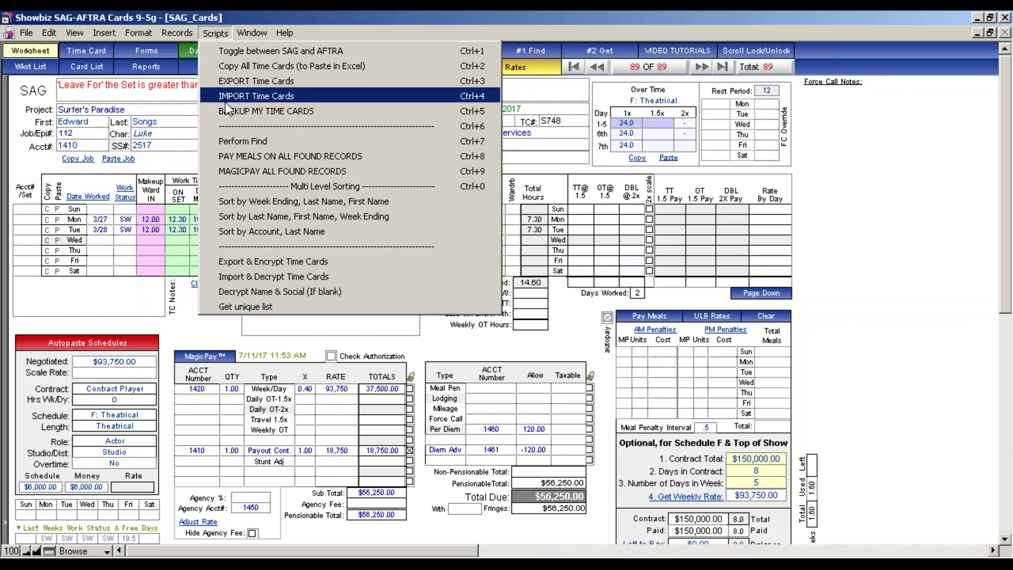
pyautogui.click(883, 189)
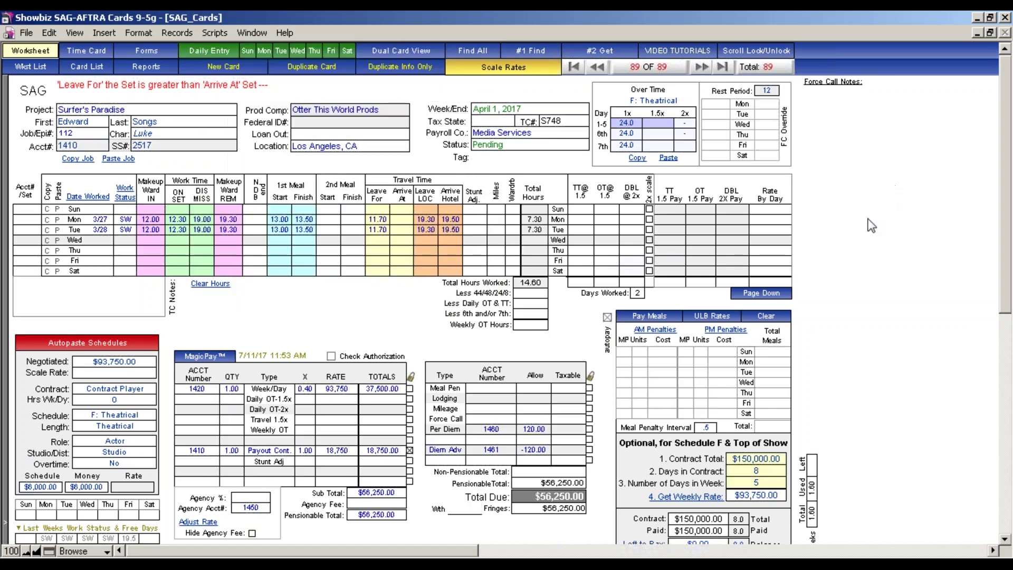
pyautogui.click(684, 564)
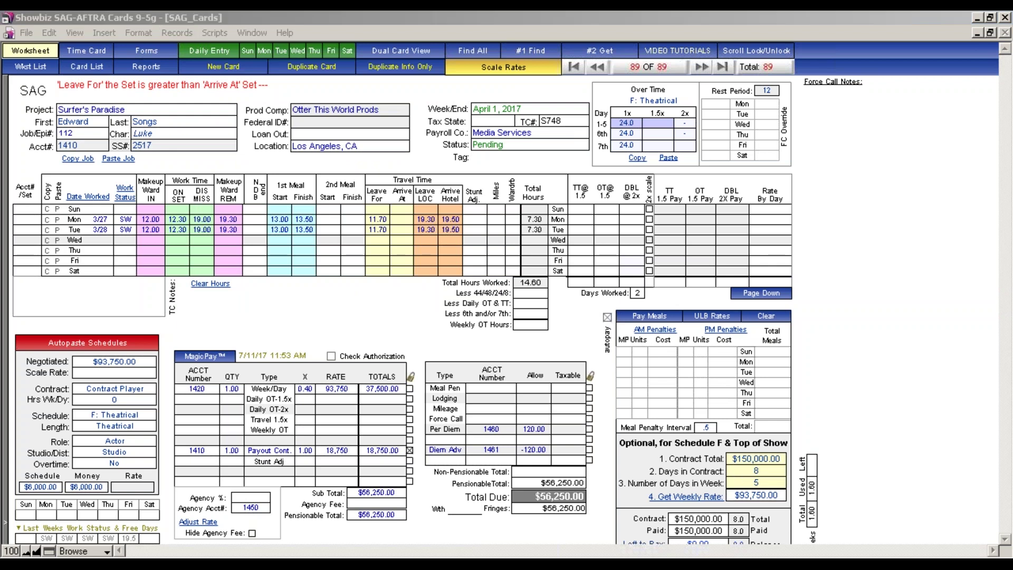
pyautogui.click(675, 542)
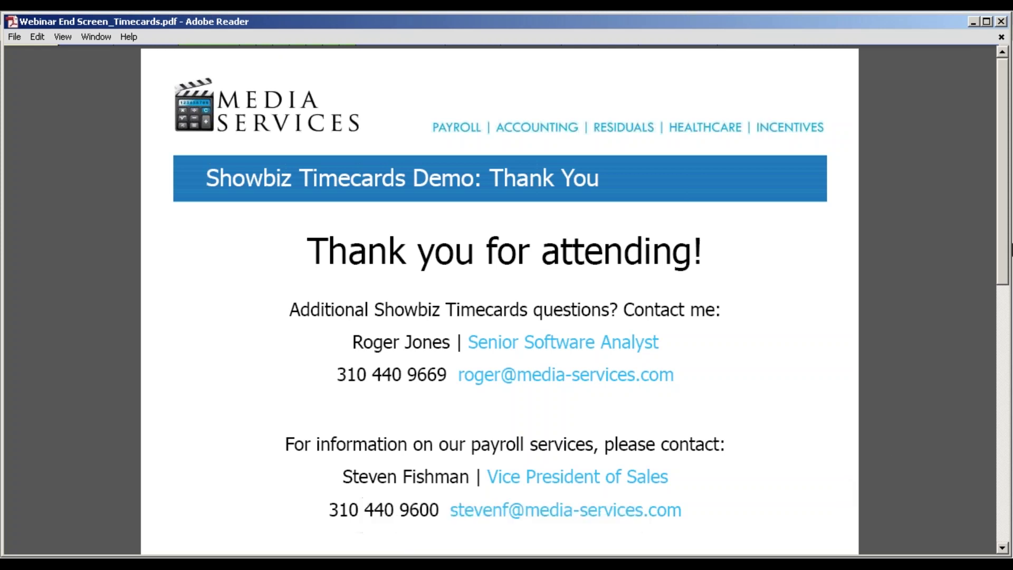
pyautogui.click(1000, 41)
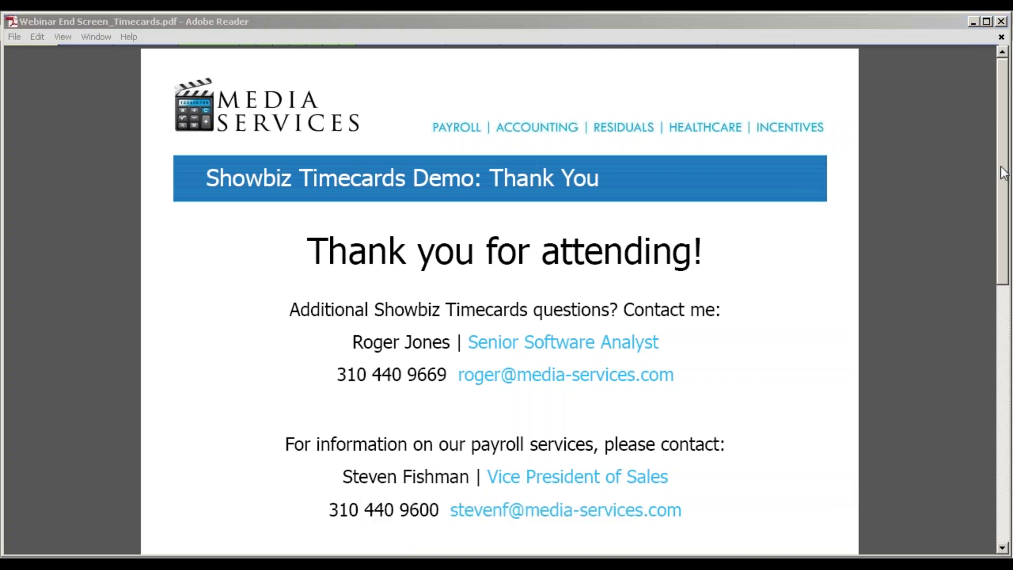